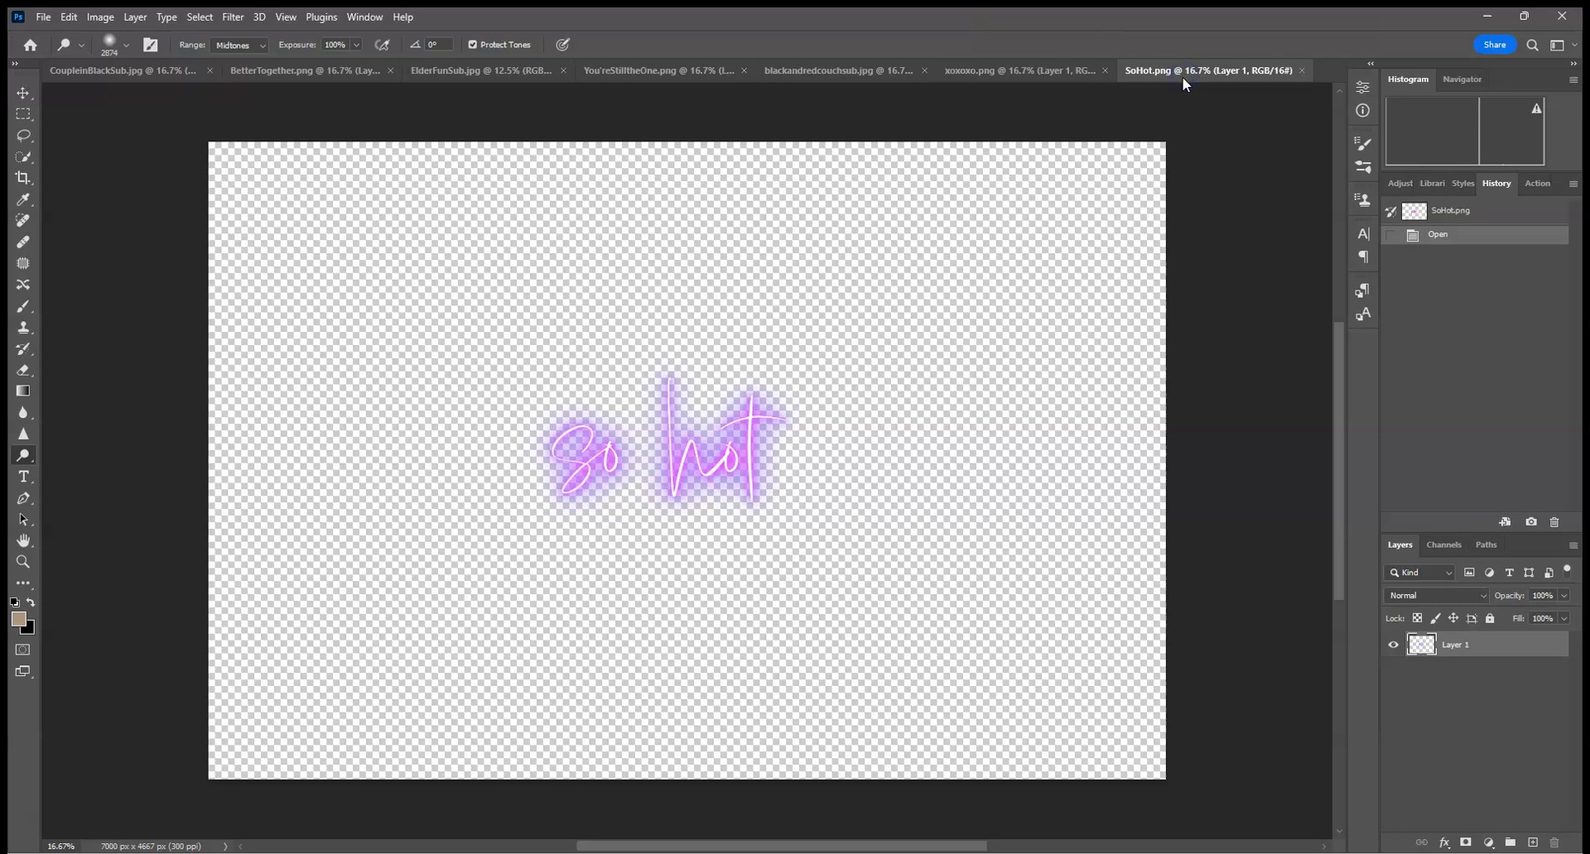
- Copy the entire canvas of BetterTogether.png and paste it as a new layer into CoupleinBlackSub.jpg
{"action": "left_click", "coordinate": [87, 71]}
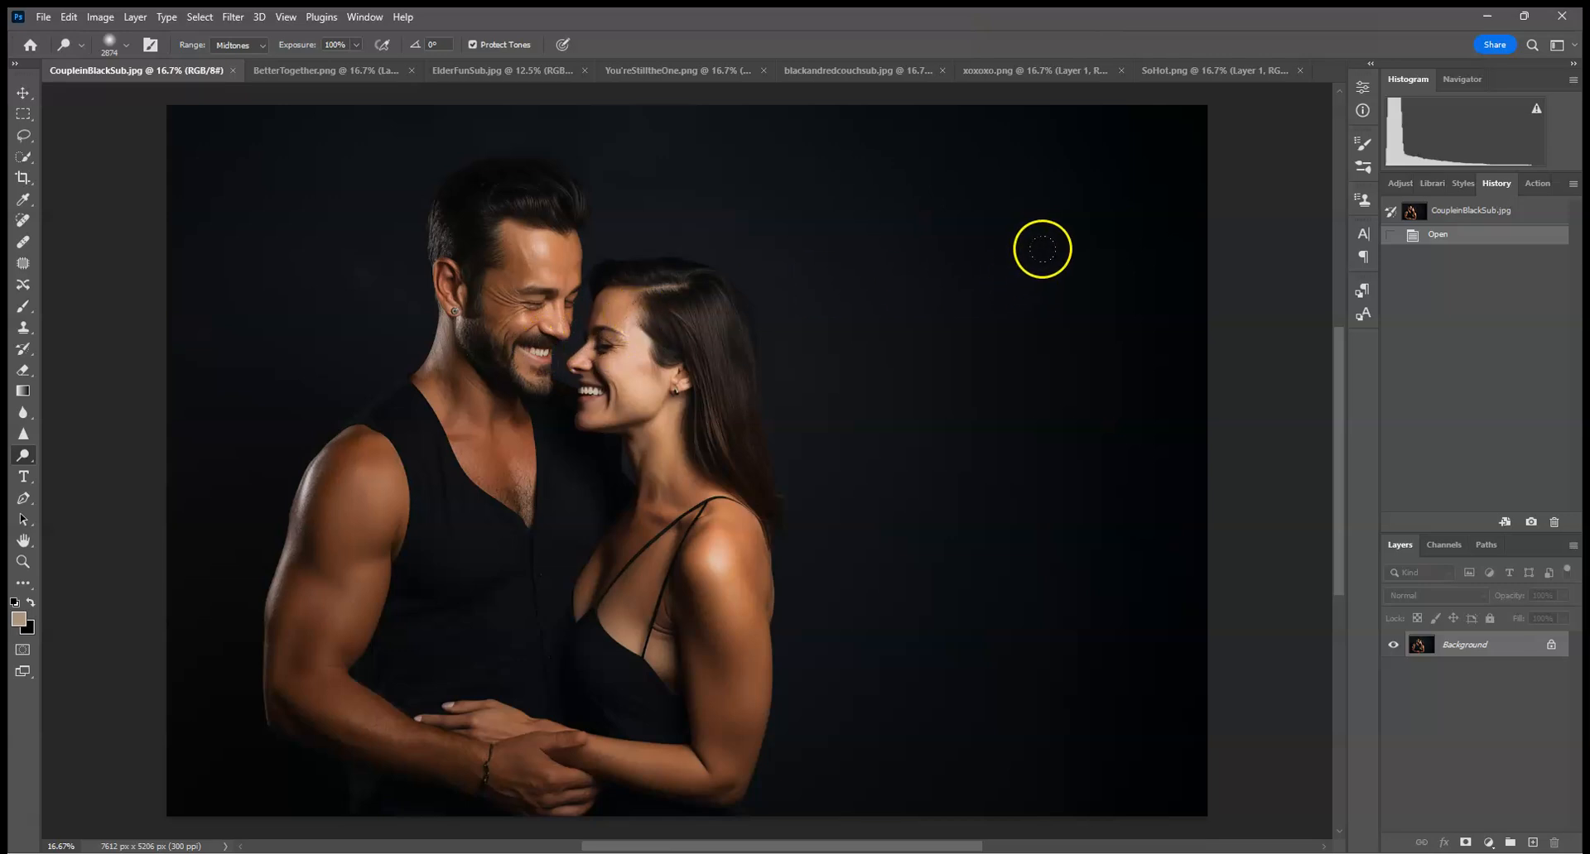
{"action": "left_click", "coordinate": [344, 76]}
{"action": "left_click", "coordinate": [199, 16]}
{"action": "left_click", "coordinate": [211, 36]}
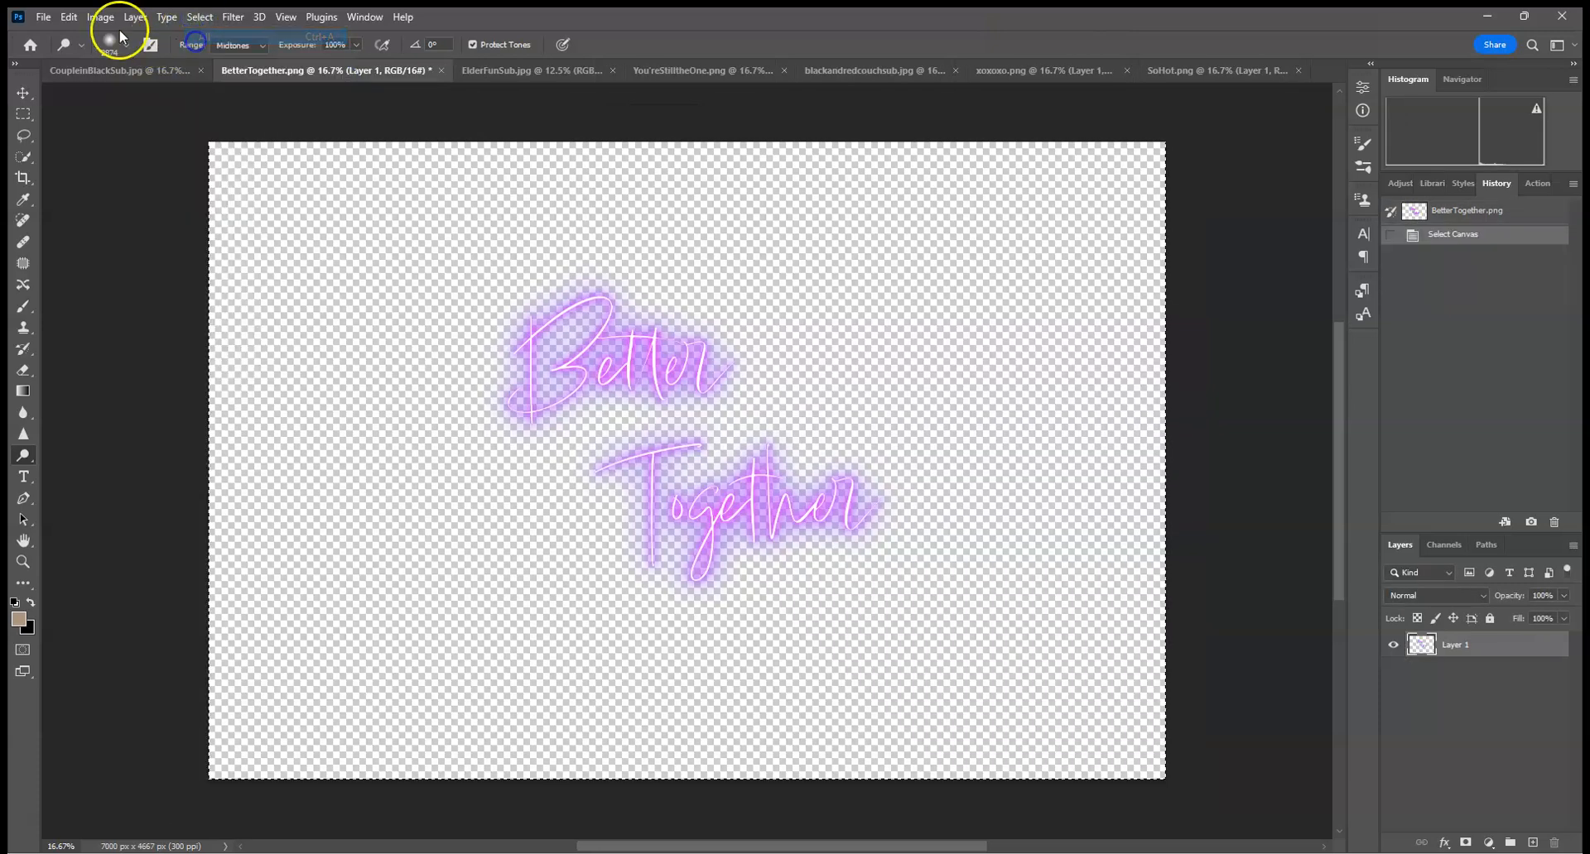
{"action": "left_click", "coordinate": [69, 17]}
{"action": "left_click", "coordinate": [83, 132]}
{"action": "left_click", "coordinate": [98, 70]}
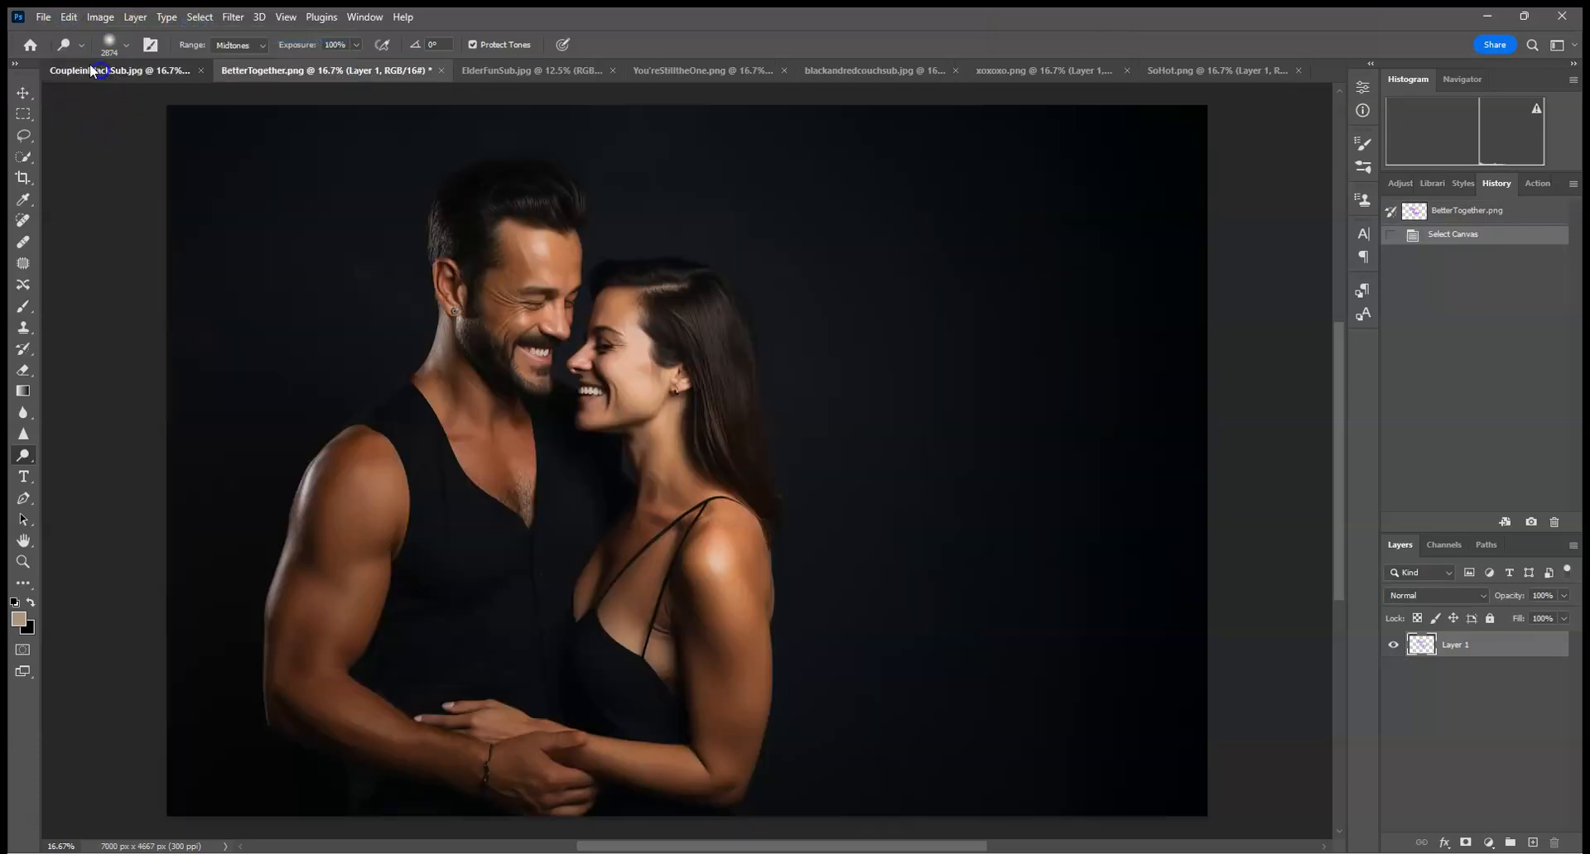
{"action": "left_click", "coordinate": [68, 18]}
{"action": "left_click", "coordinate": [84, 164]}
- Enlarge the pasted "Better Together" neon text slightly and place it in the dark area beside the woman's head
{"action": "key", "text": "v"}
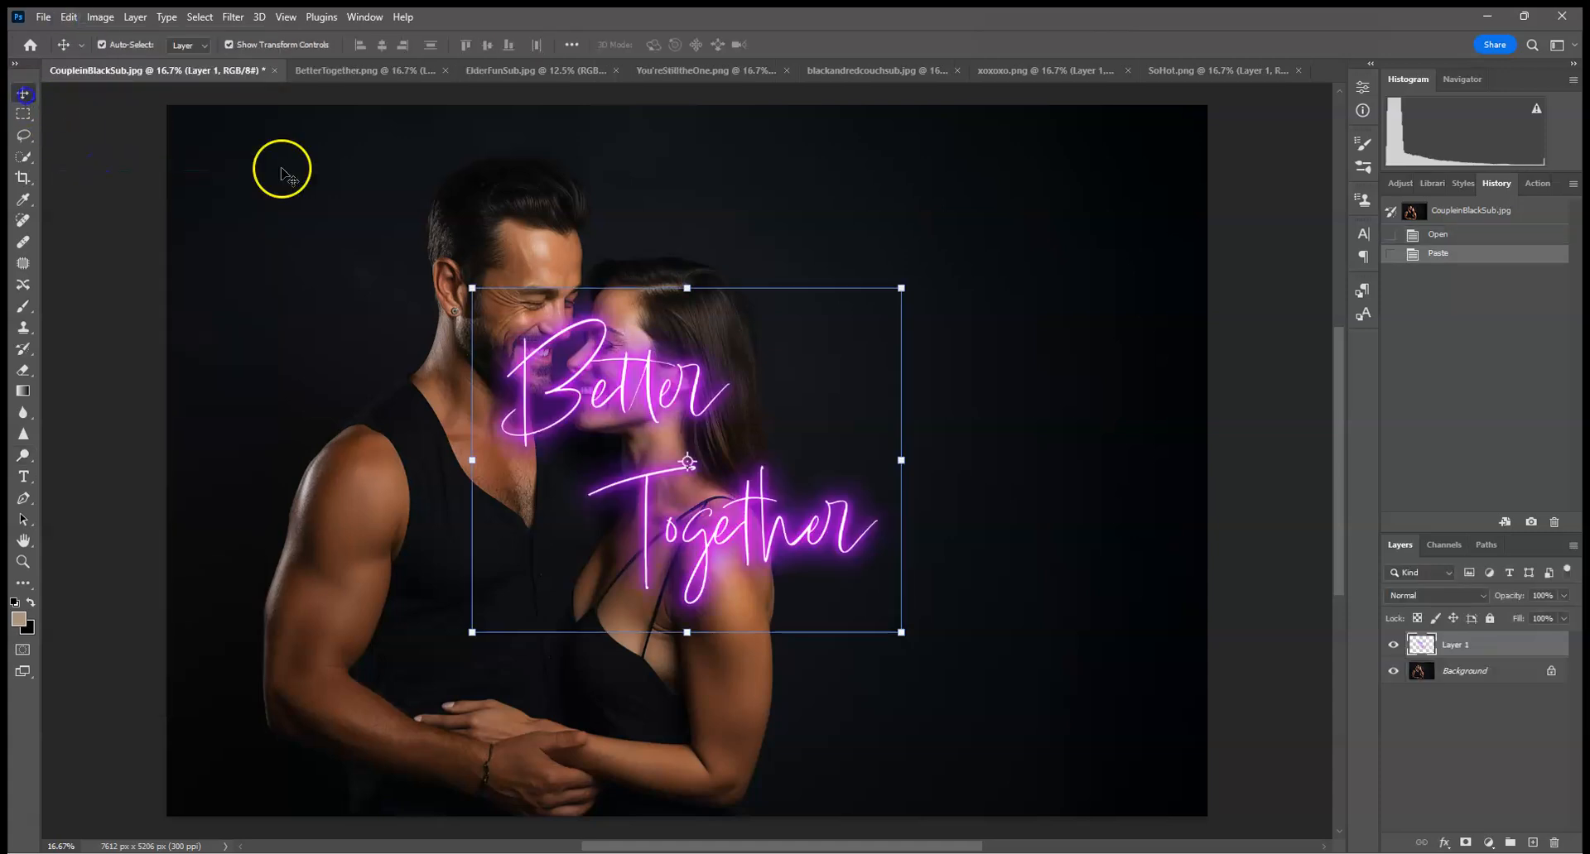
{"action": "left_click_drag", "start_coordinate": [901, 288], "coordinate": [965, 235]}
{"action": "left_click_drag", "start_coordinate": [682, 417], "coordinate": [886, 354]}
{"action": "left_click_drag", "start_coordinate": [1175, 568], "coordinate": [1011, 488]}
{"action": "left_click_drag", "start_coordinate": [969, 385], "coordinate": [1036, 439]}
{"action": "left_click_drag", "start_coordinate": [1097, 246], "coordinate": [1215, 151]}
{"action": "left_click_drag", "start_coordinate": [1005, 266], "coordinate": [968, 288]}
{"action": "left_click", "coordinate": [817, 44]}
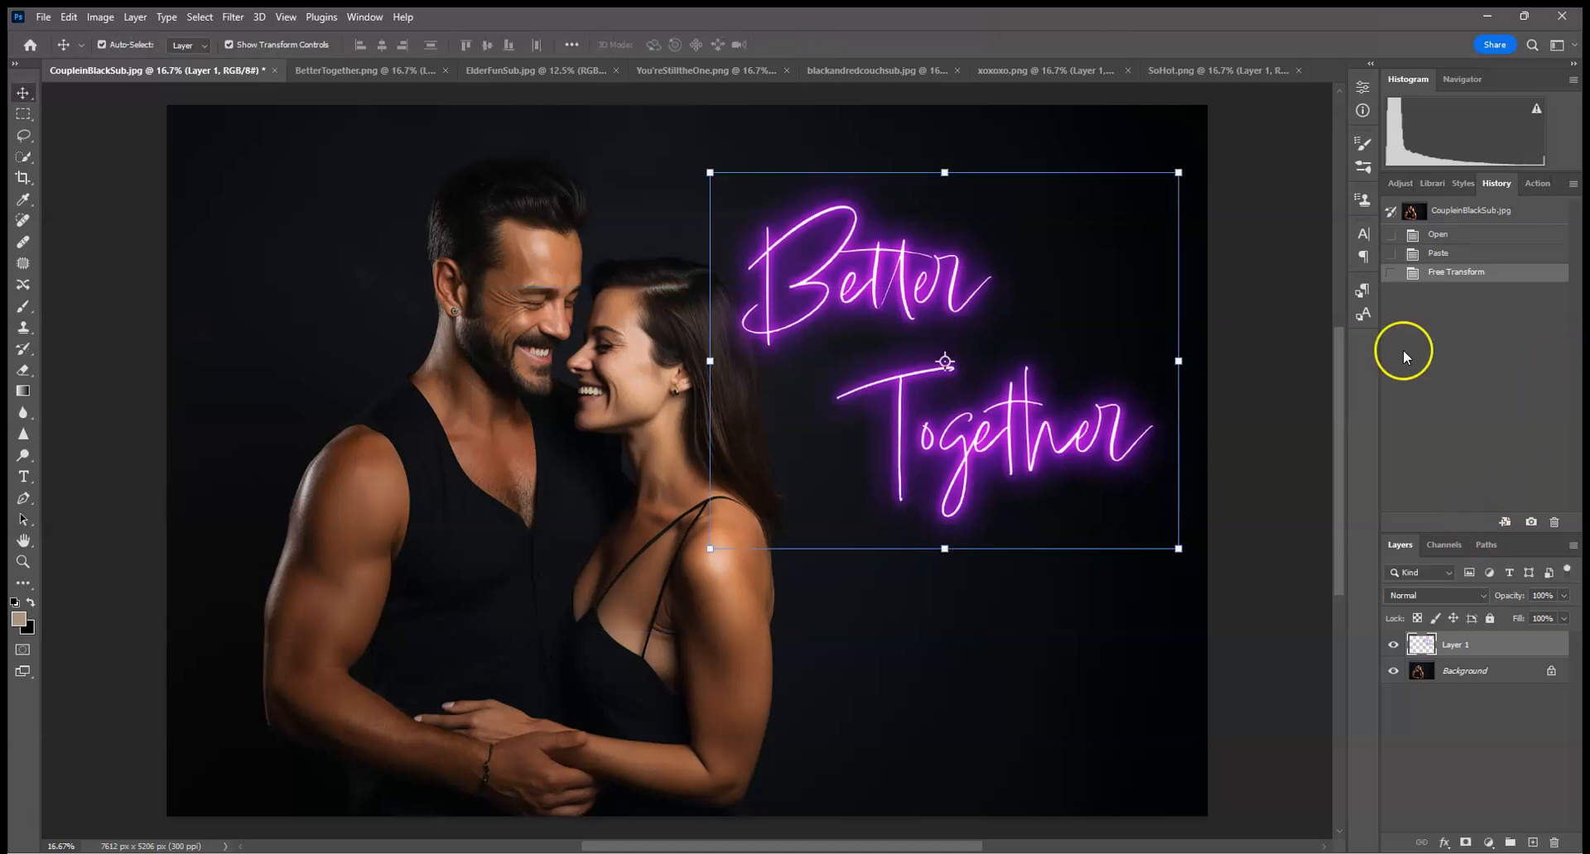
- Bring up the list of single adjustments and look over where the adjustment commands are found
{"action": "left_click", "coordinate": [1406, 185]}
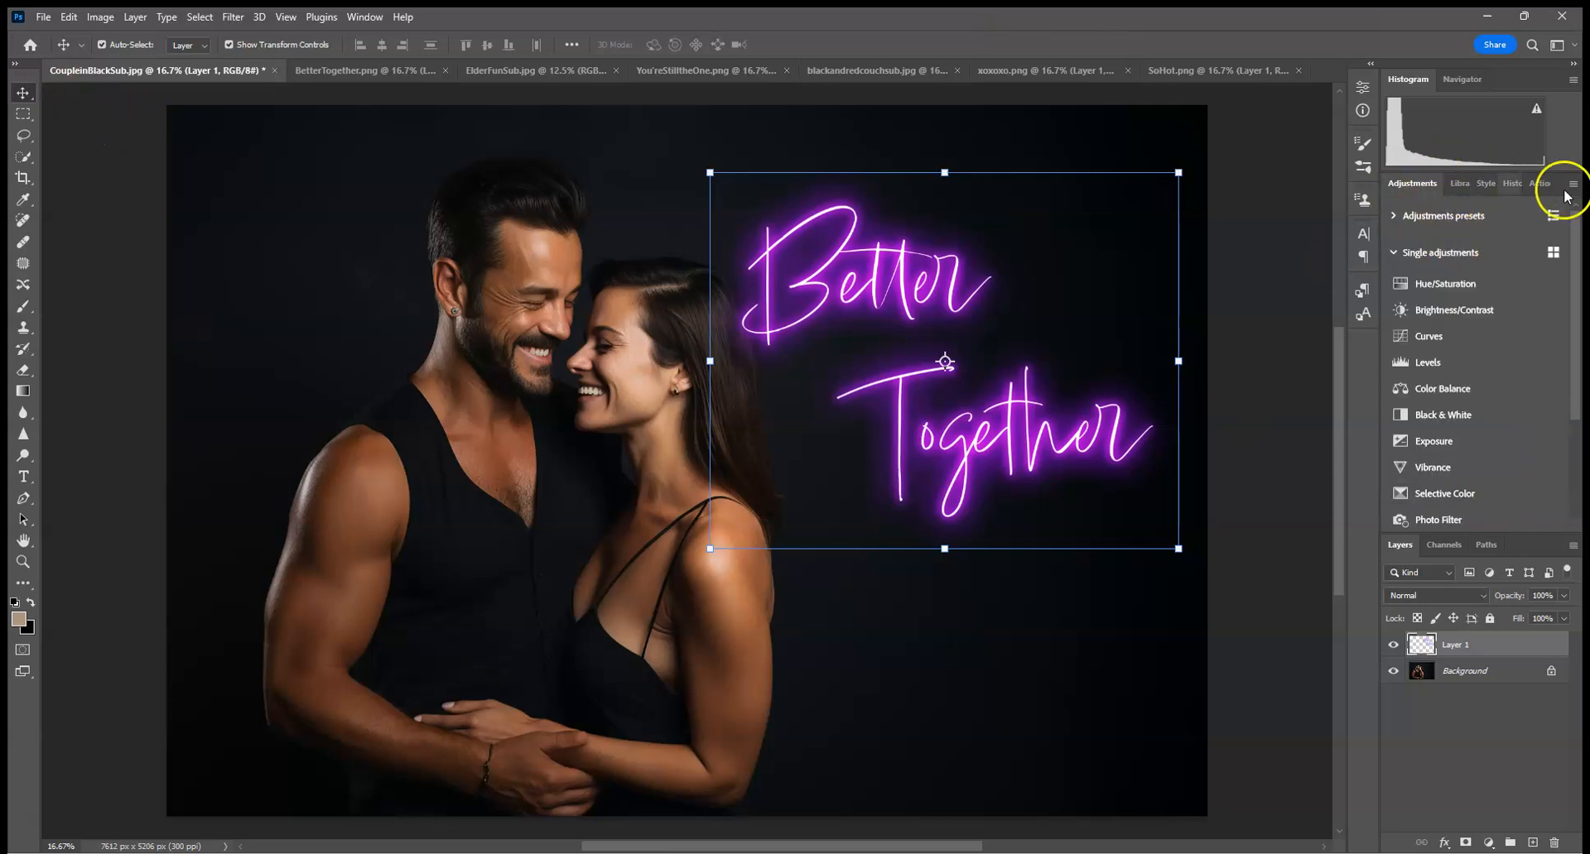
{"action": "left_click", "coordinate": [99, 19]}
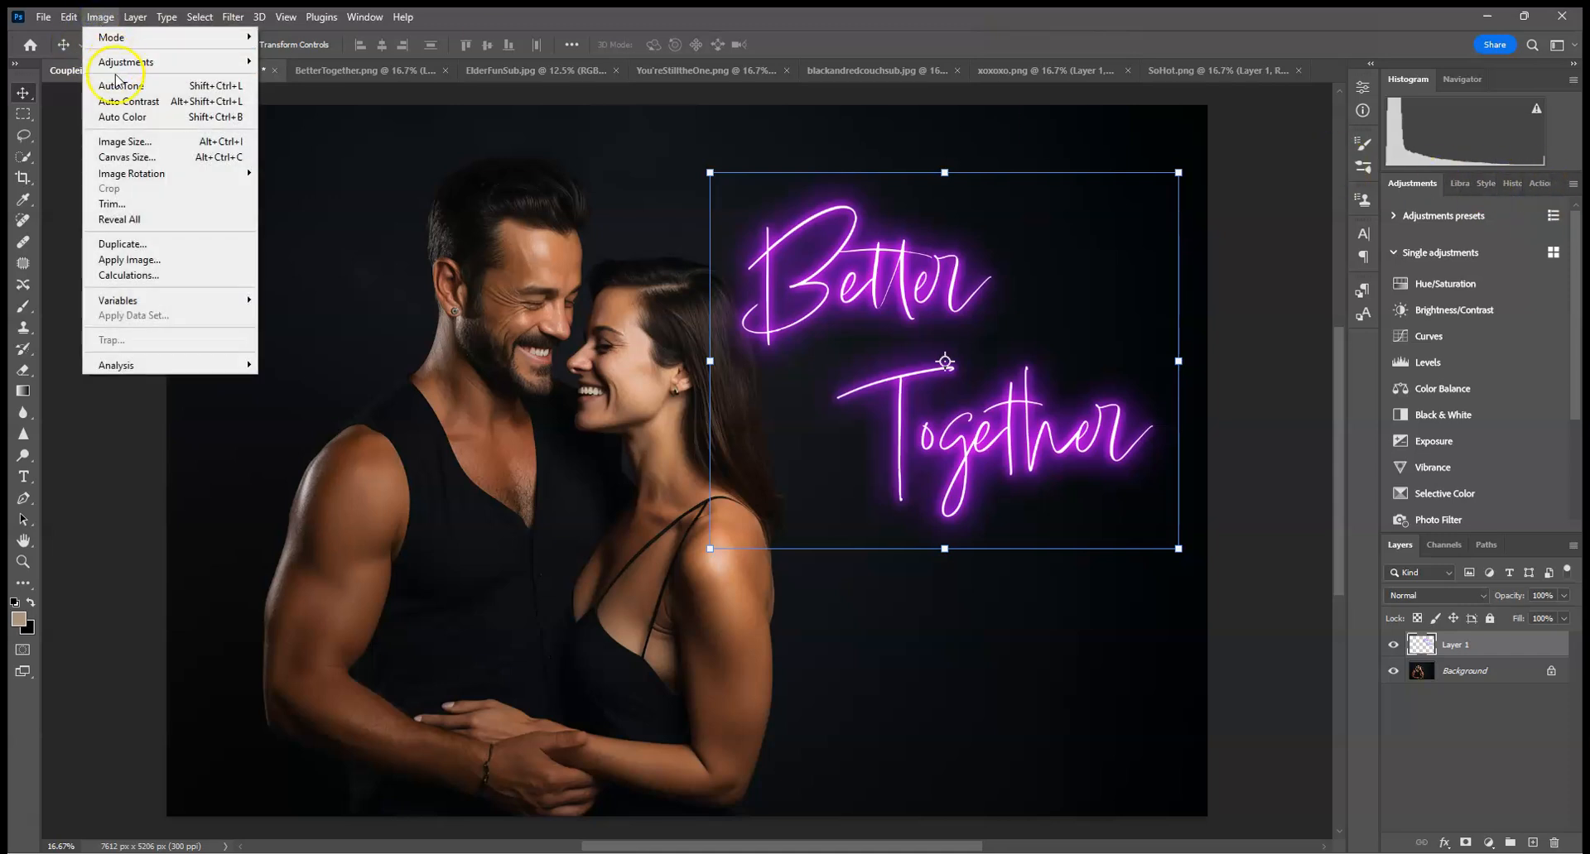
{"action": "mouse_move", "coordinate": [118, 66]}
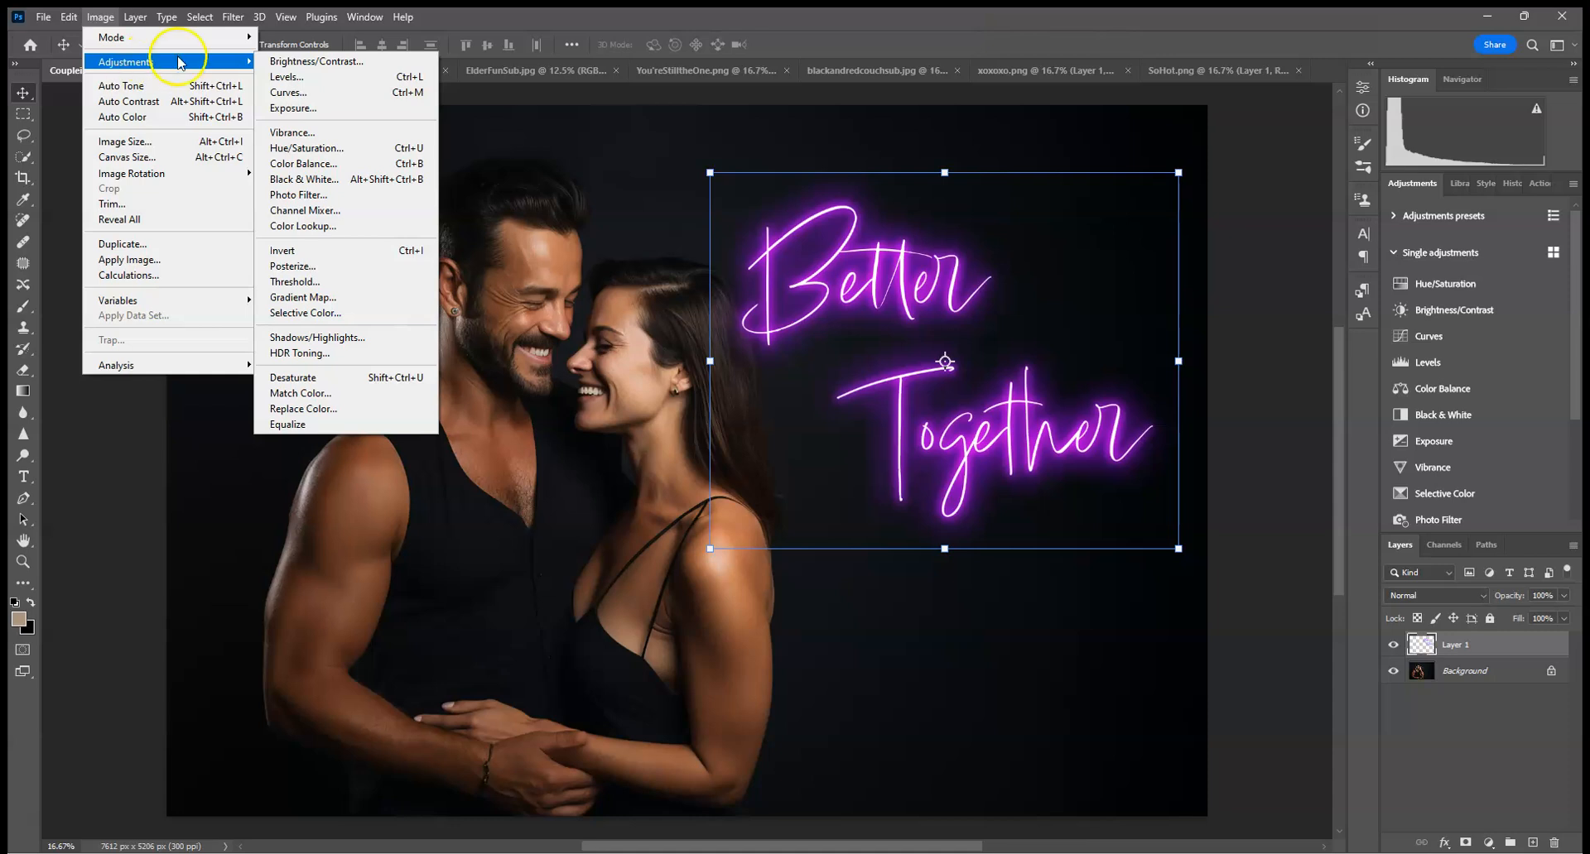
{"action": "mouse_move", "coordinate": [370, 25]}
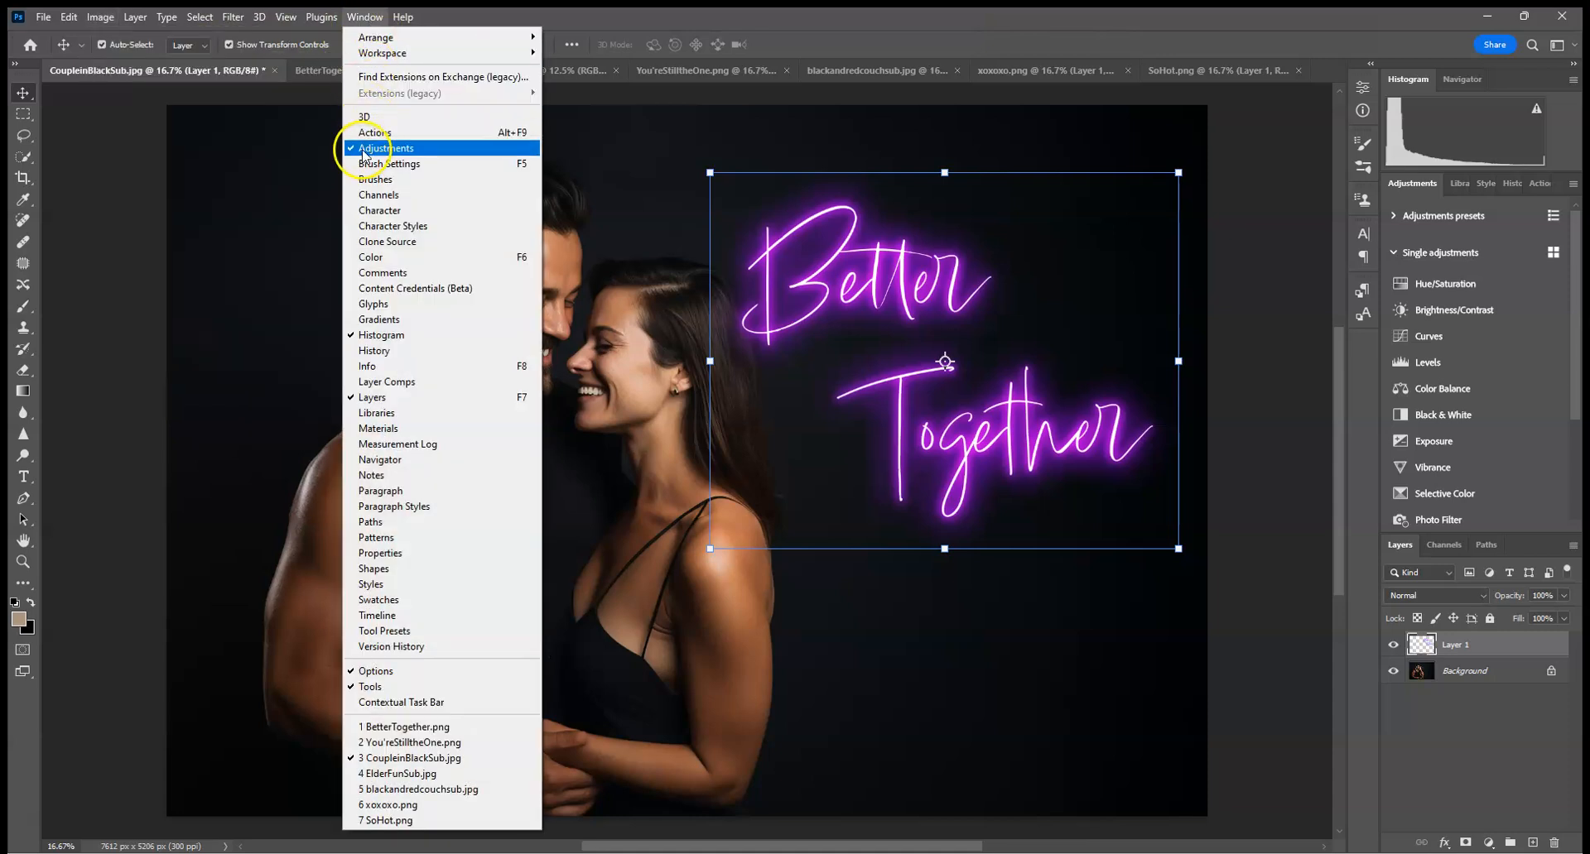
{"action": "left_click", "coordinate": [1567, 134]}
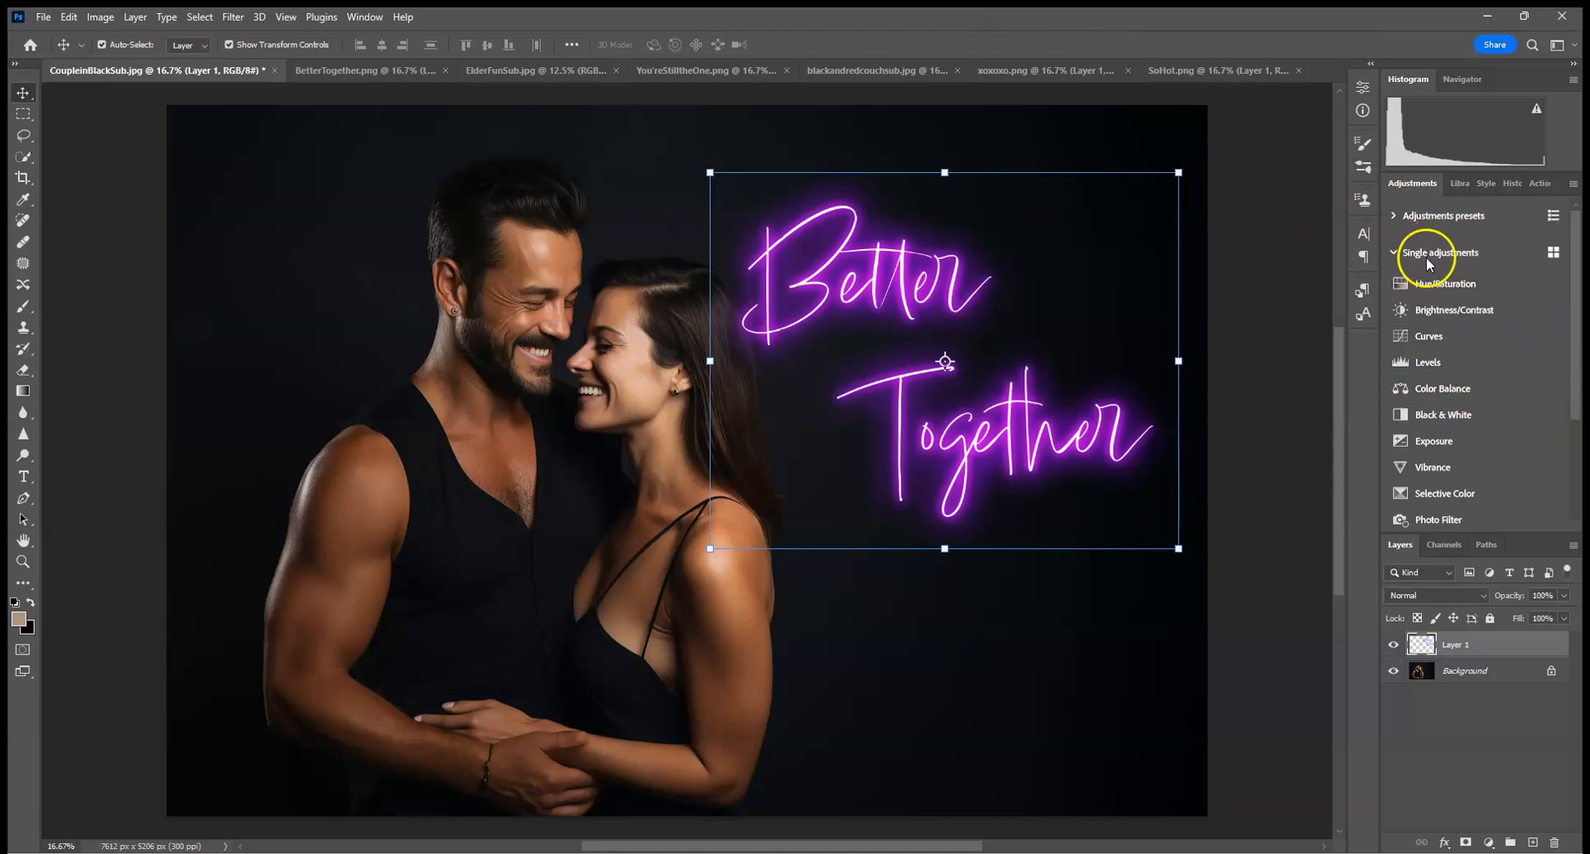
- Add a Hue/Saturation adjustment clipped to the neon text layer with Hue +109 and Saturation -35
{"action": "left_click", "coordinate": [1442, 287]}
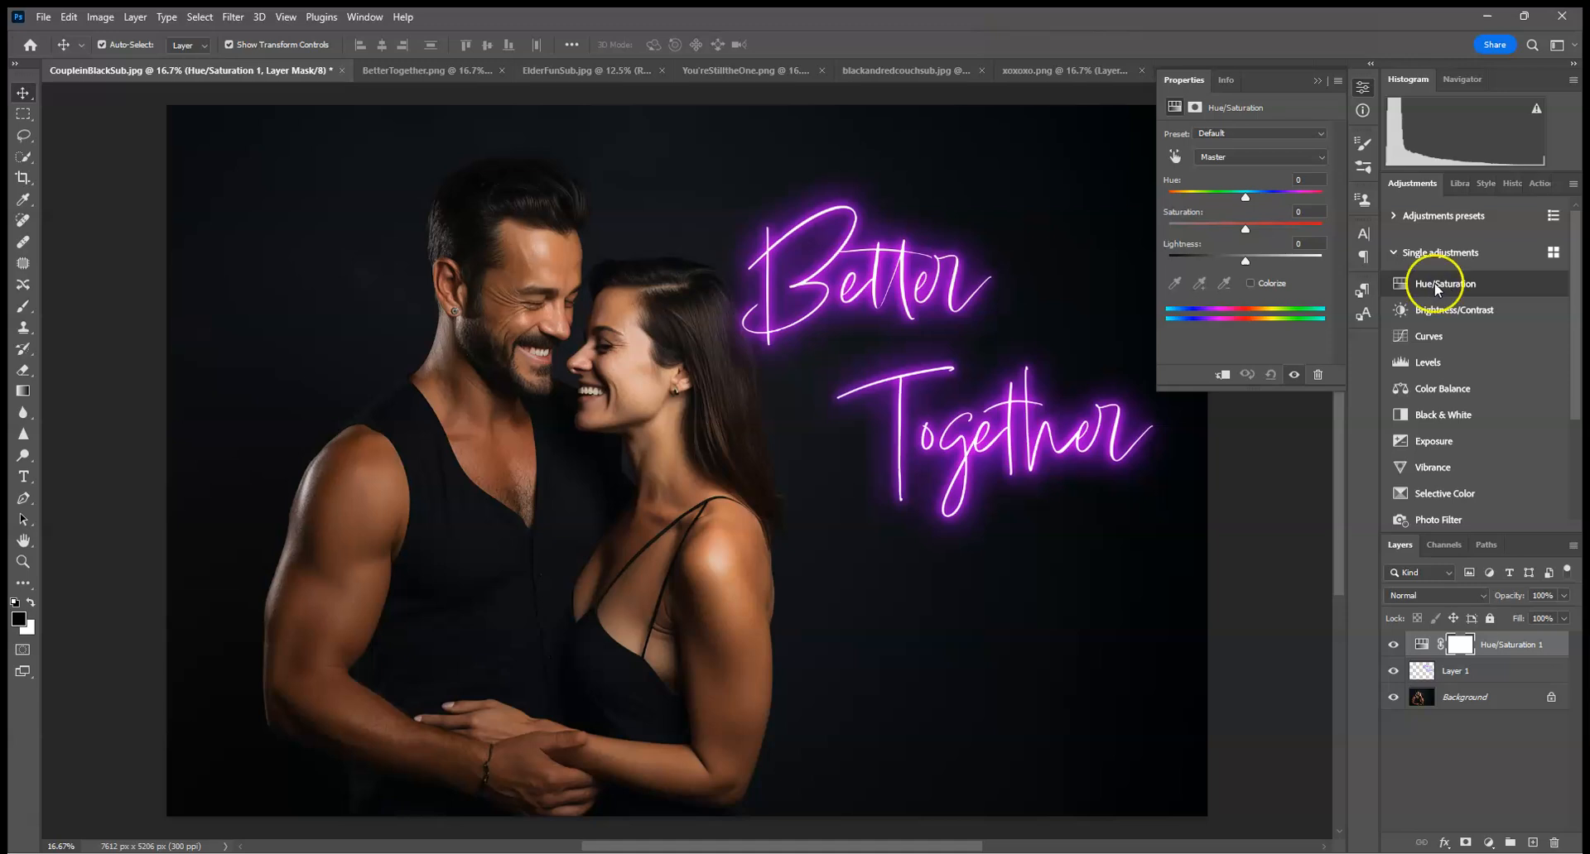
{"action": "left_click", "coordinate": [1222, 377]}
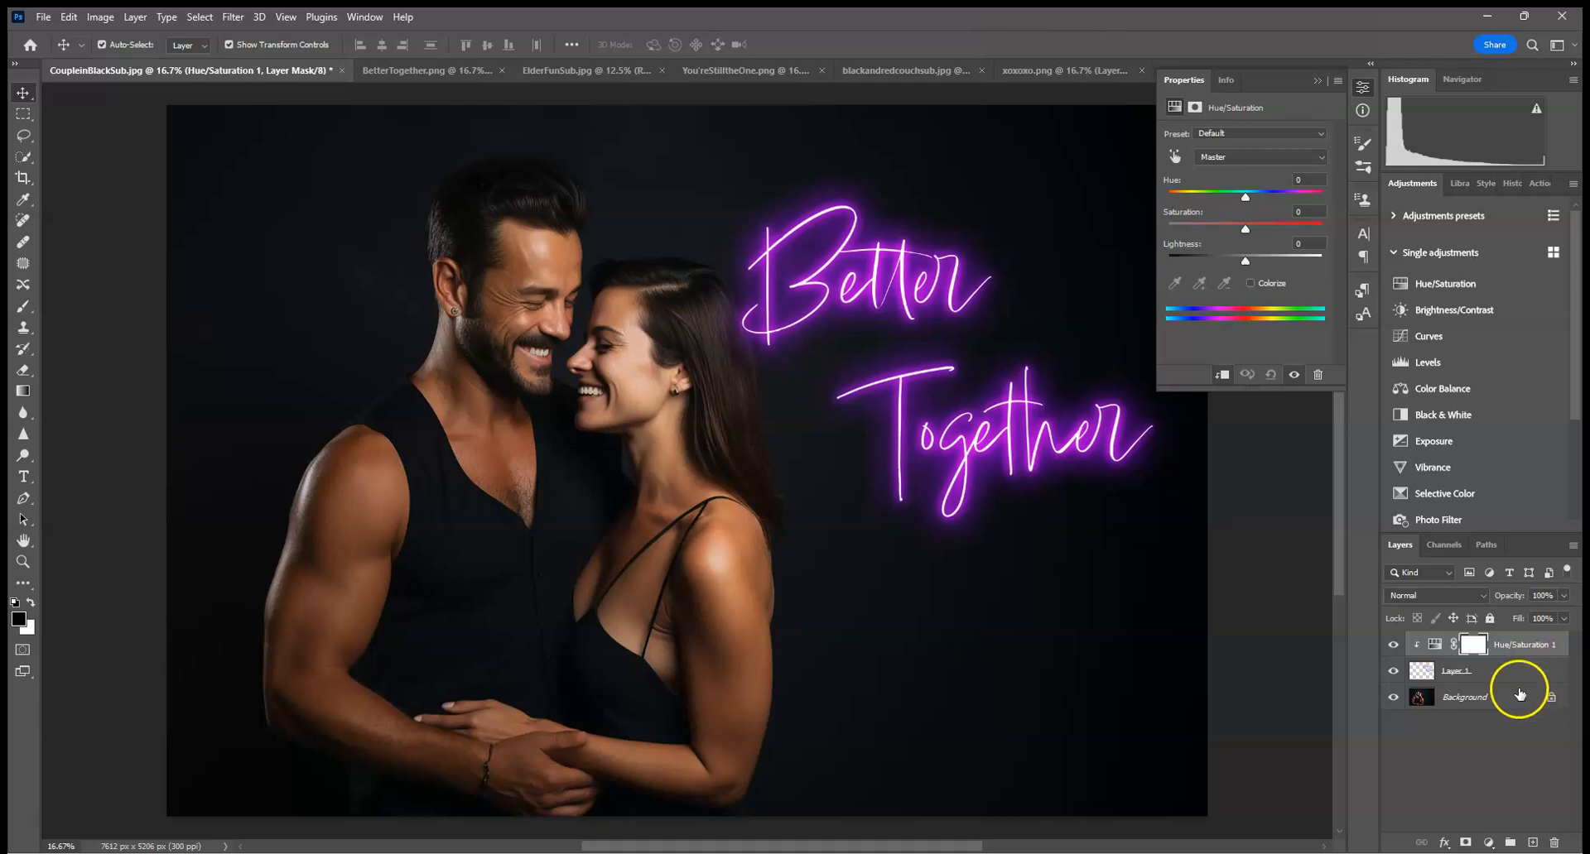
{"action": "left_click_drag", "start_coordinate": [1248, 197], "coordinate": [1299, 204]}
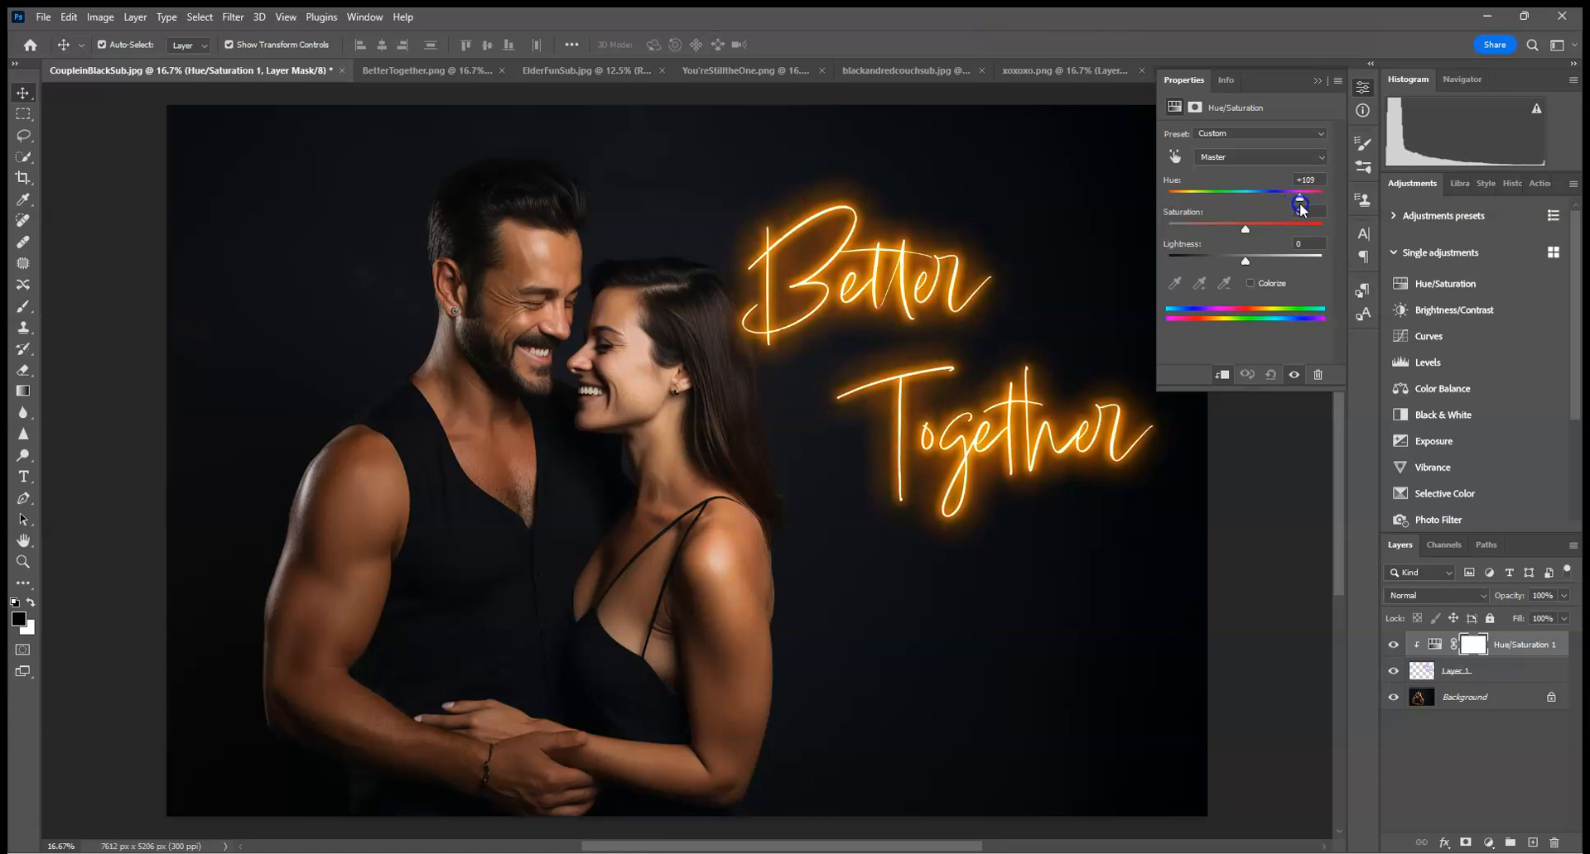
{"action": "left_click_drag", "start_coordinate": [1240, 228], "coordinate": [1223, 230]}
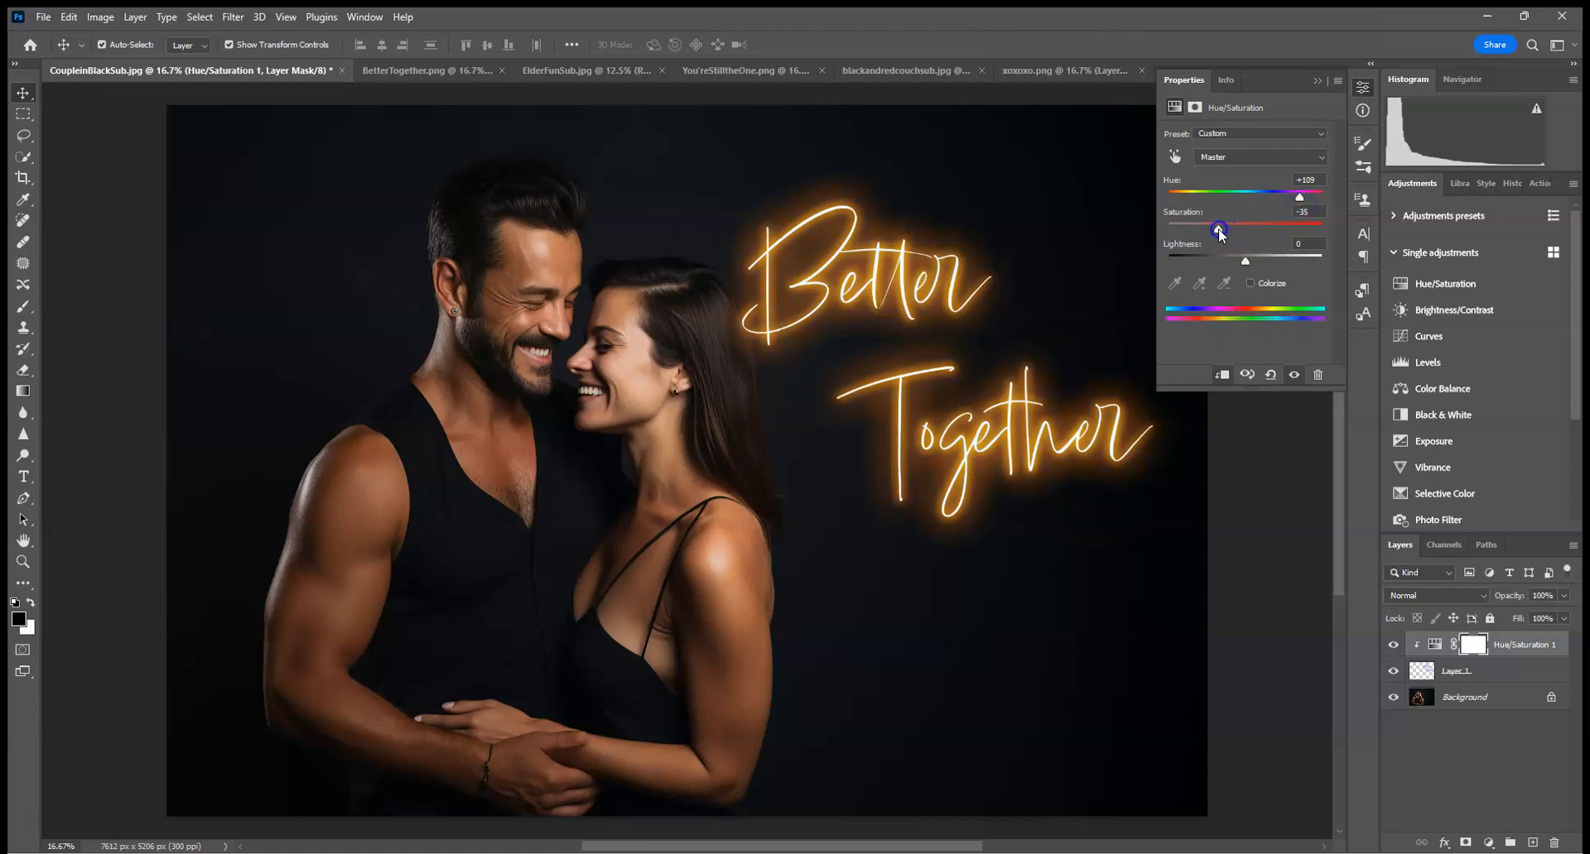
{"action": "left_click", "coordinate": [1313, 81]}
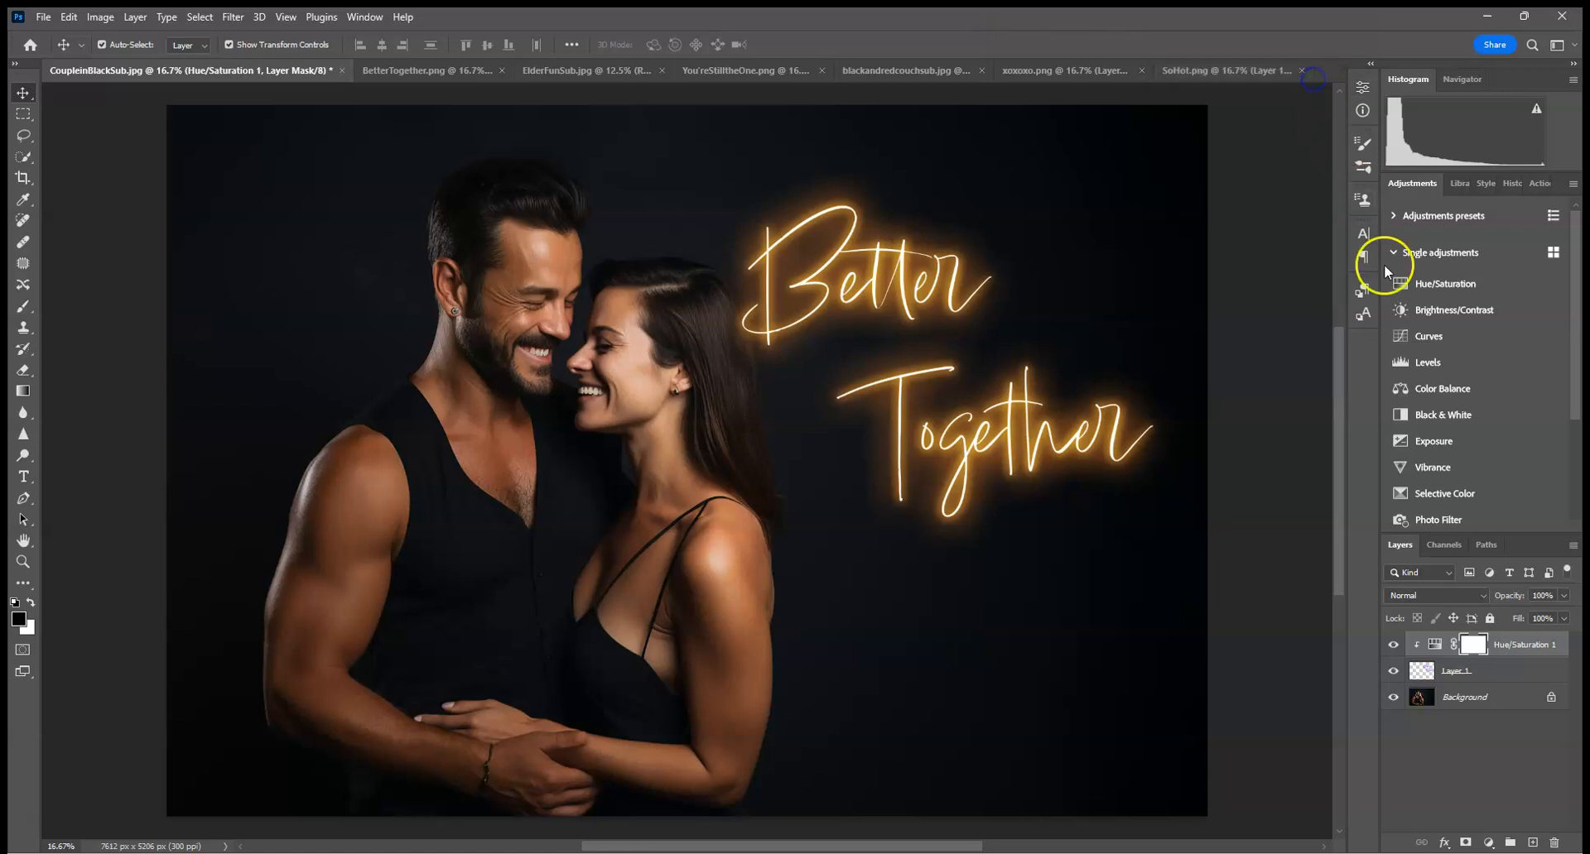
- Merge the Hue/Saturation adjustment with the neon text layer beneath it
{"action": "left_click", "coordinate": [1503, 681]}
{"action": "right_click", "coordinate": [1500, 678]}
{"action": "left_click", "coordinate": [1488, 515]}
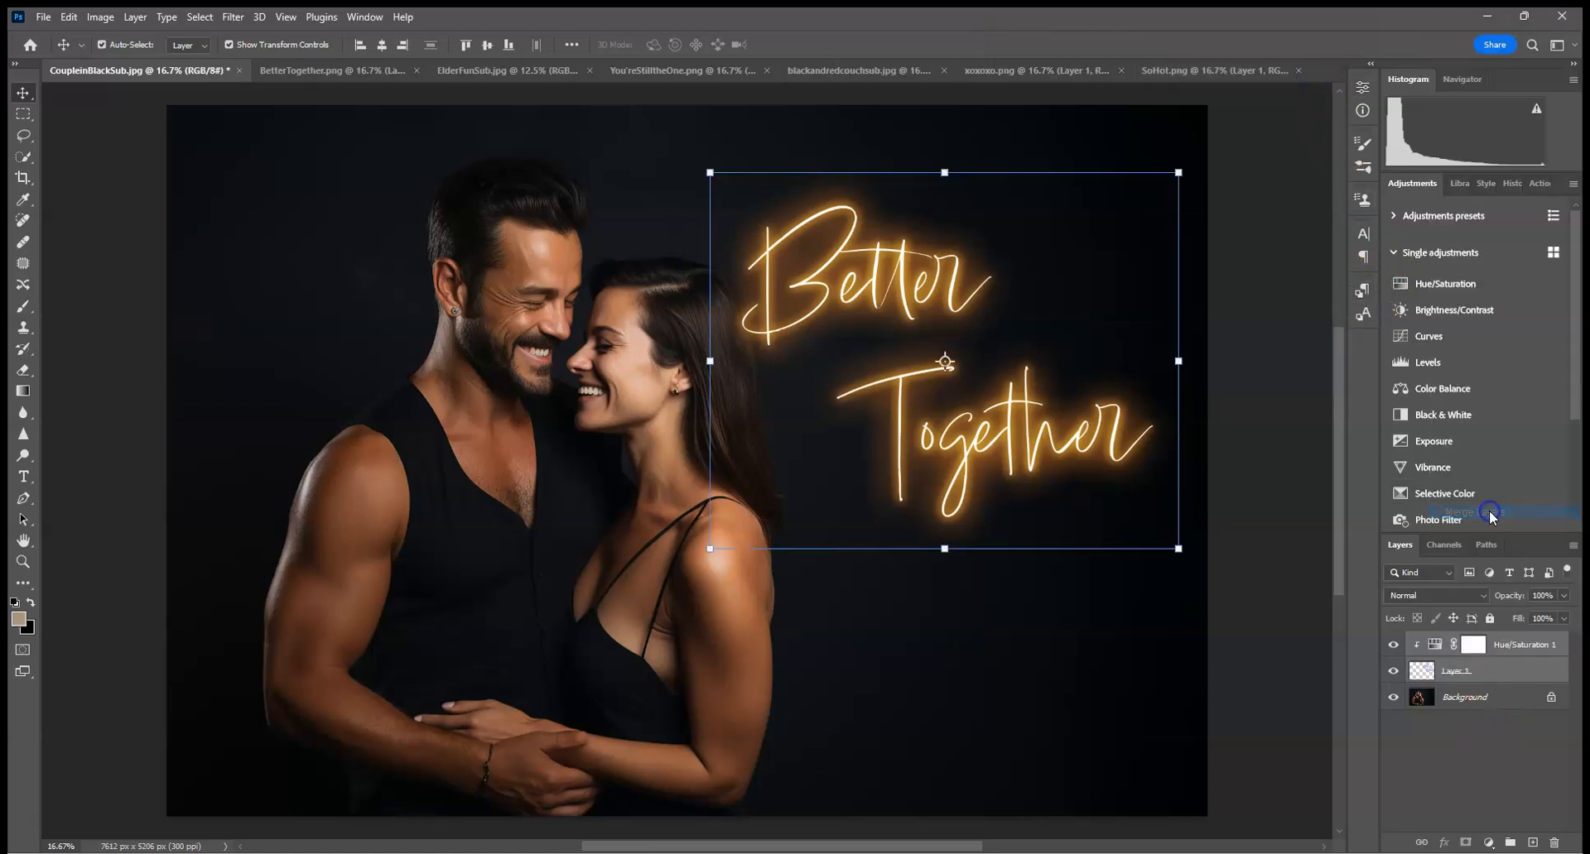
- Add a layer mask to the neon text and paint out the B over the woman's hair with a black 158 px soft brush
{"action": "left_click", "coordinate": [1464, 843]}
{"action": "scroll", "coordinate": [1027, 589], "scroll_direction": "up", "scroll_amount": 3}
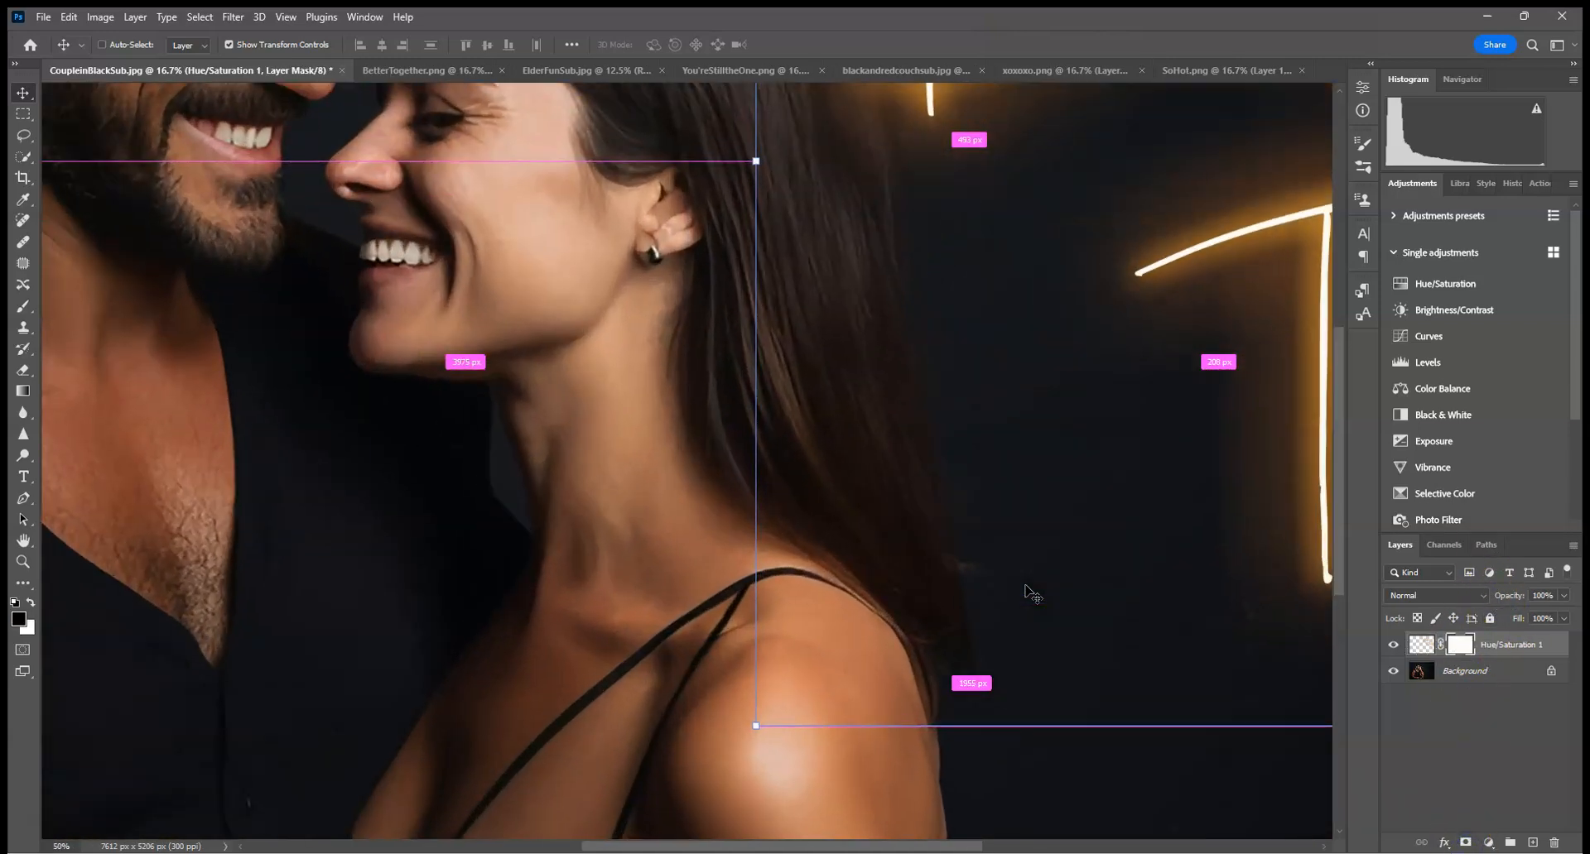
{"action": "left_click_drag", "start_coordinate": [793, 378], "coordinate": [294, 664]}
{"action": "left_click_drag", "start_coordinate": [643, 334], "coordinate": [926, 534]}
{"action": "left_click", "coordinate": [23, 306]}
{"action": "left_click", "coordinate": [125, 50]}
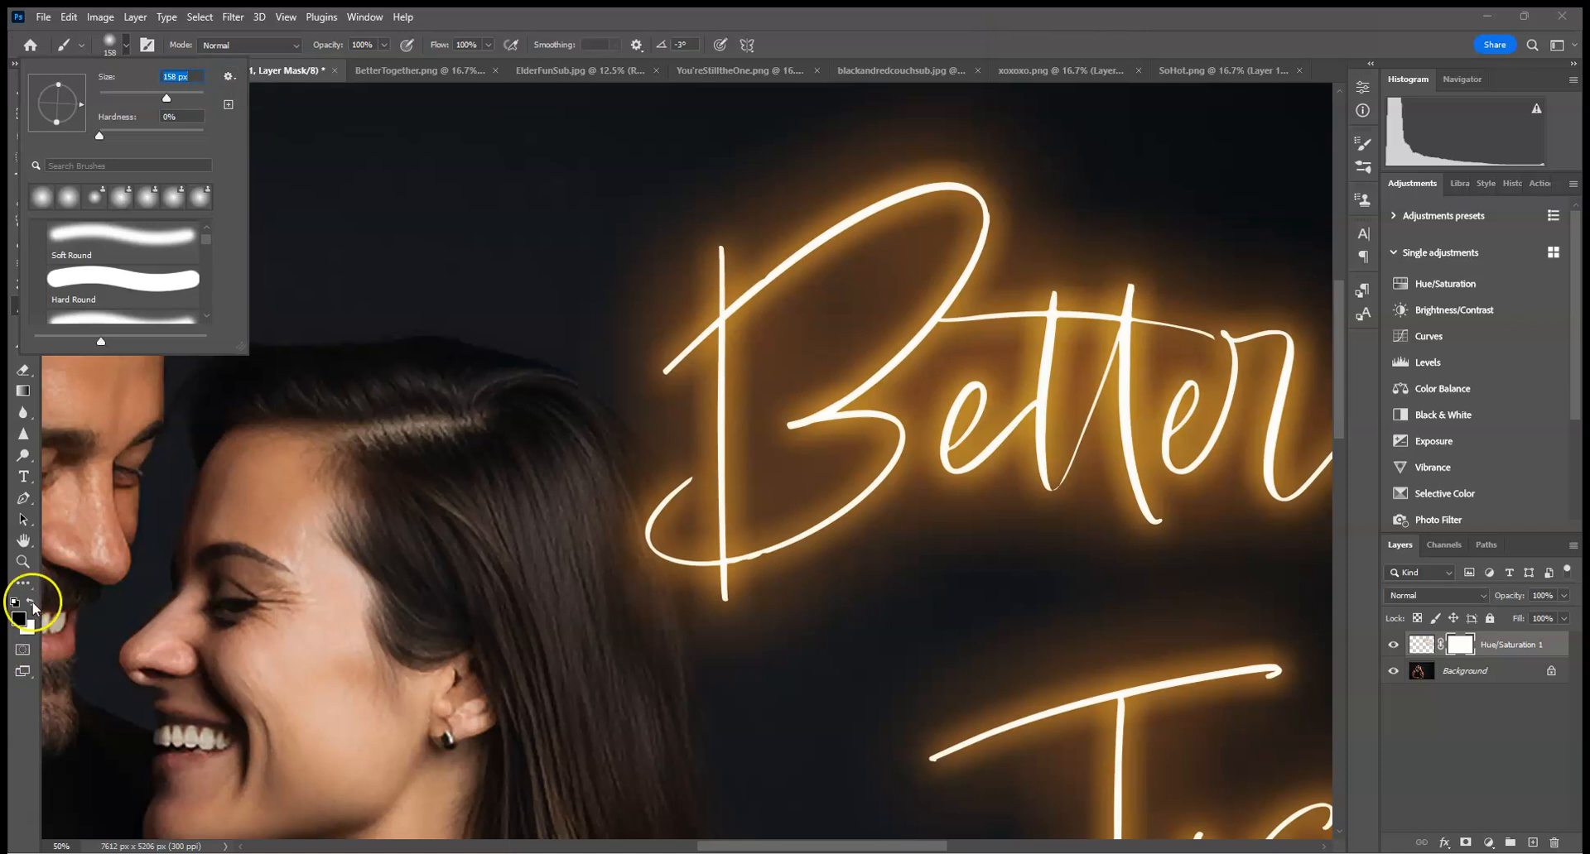
{"action": "mouse_move", "coordinate": [585, 468]}
{"action": "left_mouse_down"}
{"action": "mouse_move", "coordinate": [632, 626]}
{"action": "mouse_move", "coordinate": [614, 468]}
{"action": "mouse_move", "coordinate": [652, 626]}
{"action": "left_mouse_up"}
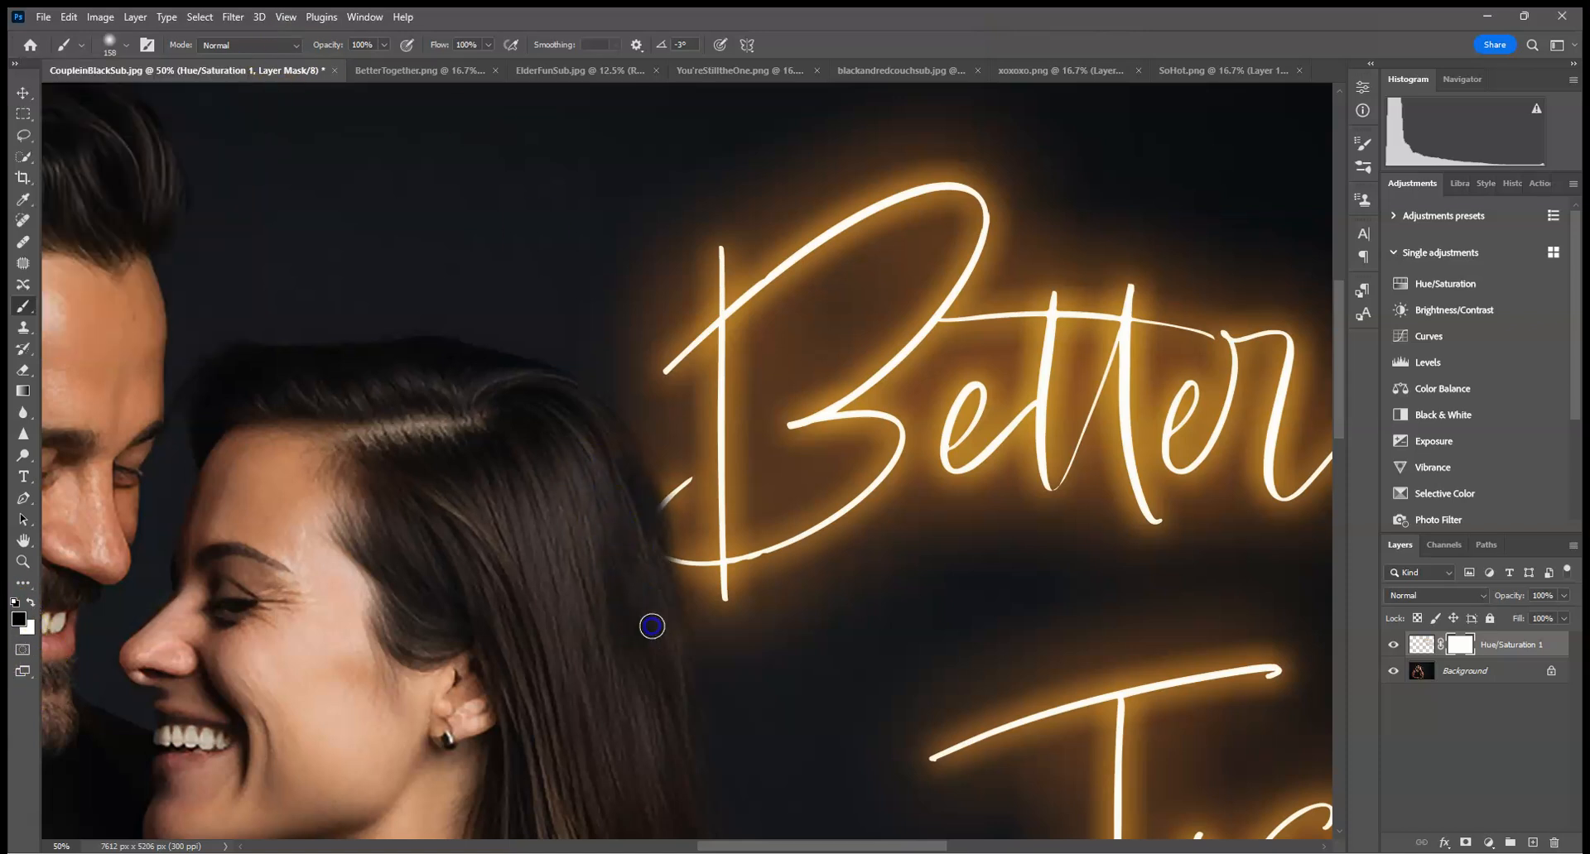
- Refine the mask where the B meets the edge of the woman's hair with a 61 px soft brush
{"action": "left_click", "coordinate": [129, 46]}
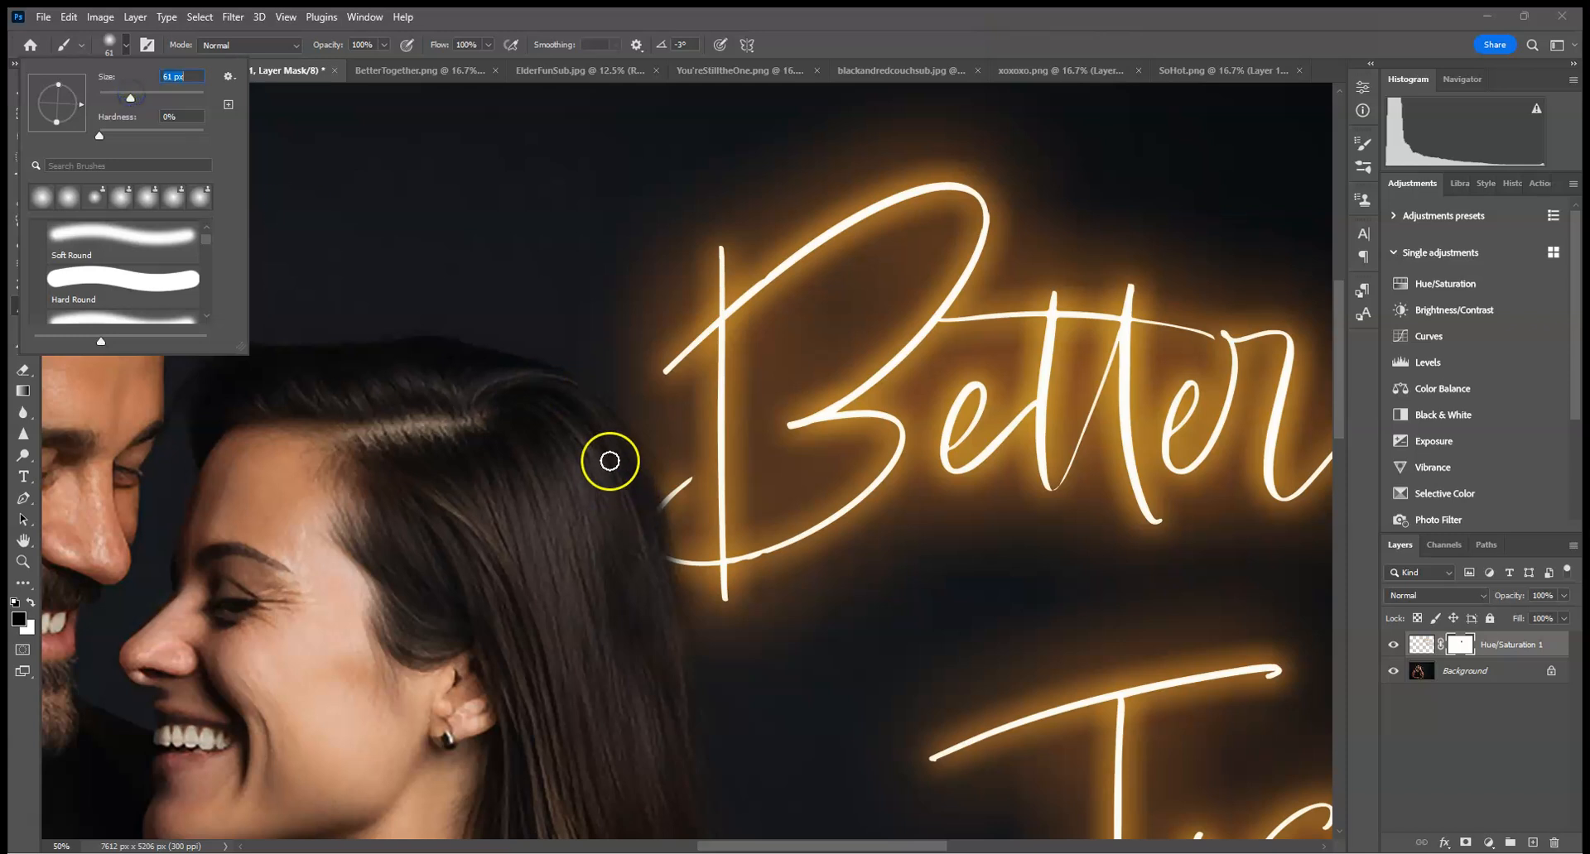
{"action": "left_click", "coordinate": [644, 477]}
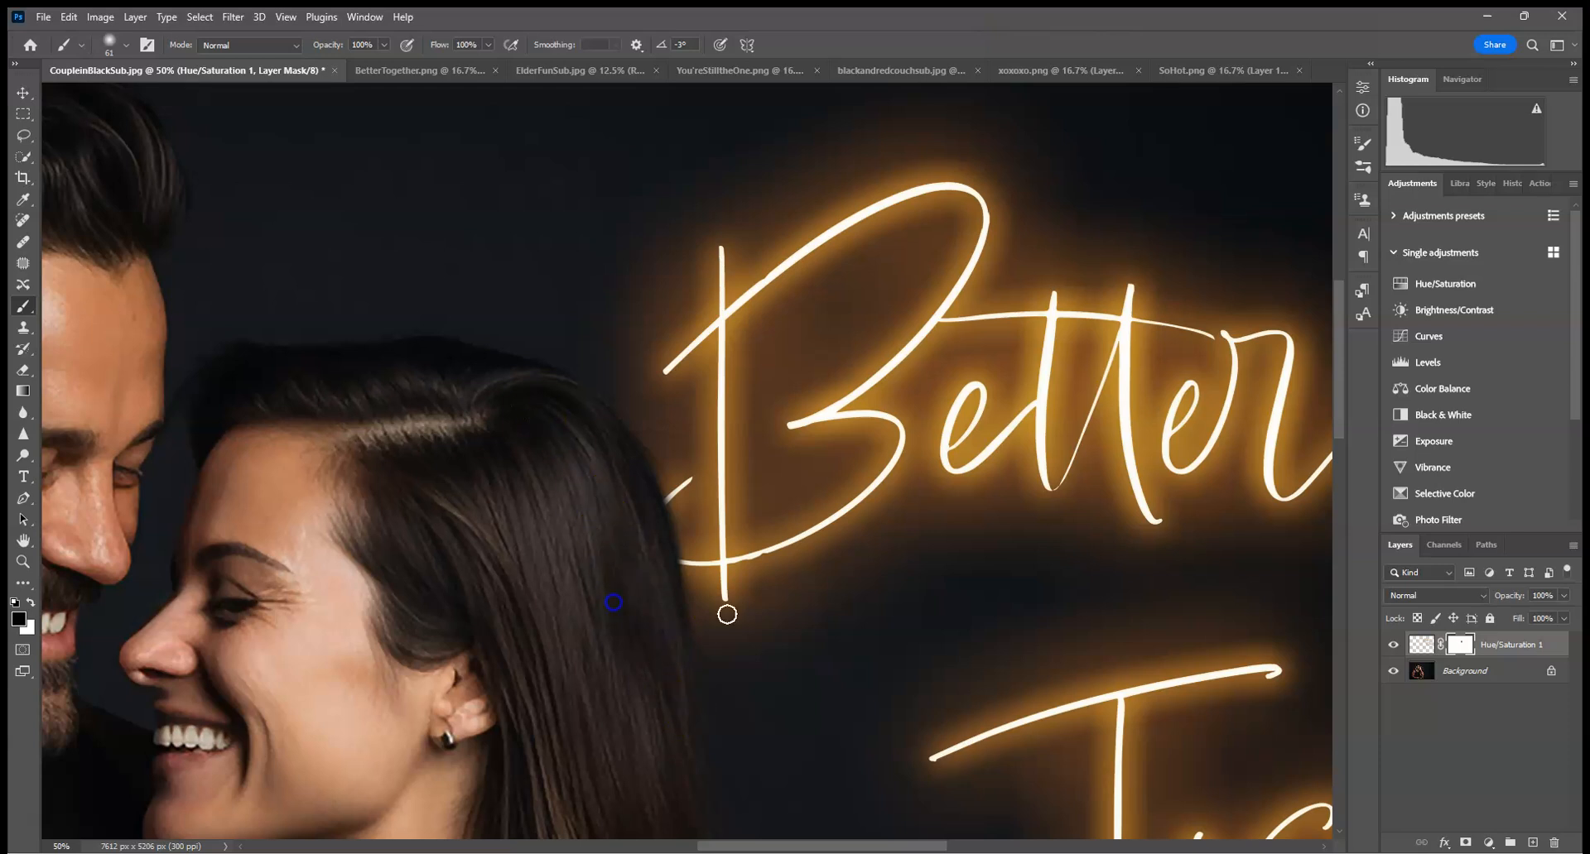
{"action": "key", "text": "ctrl+minus"}
{"action": "key", "text": "ctrl+minus"}
{"action": "key", "text": "ctrl+minus"}
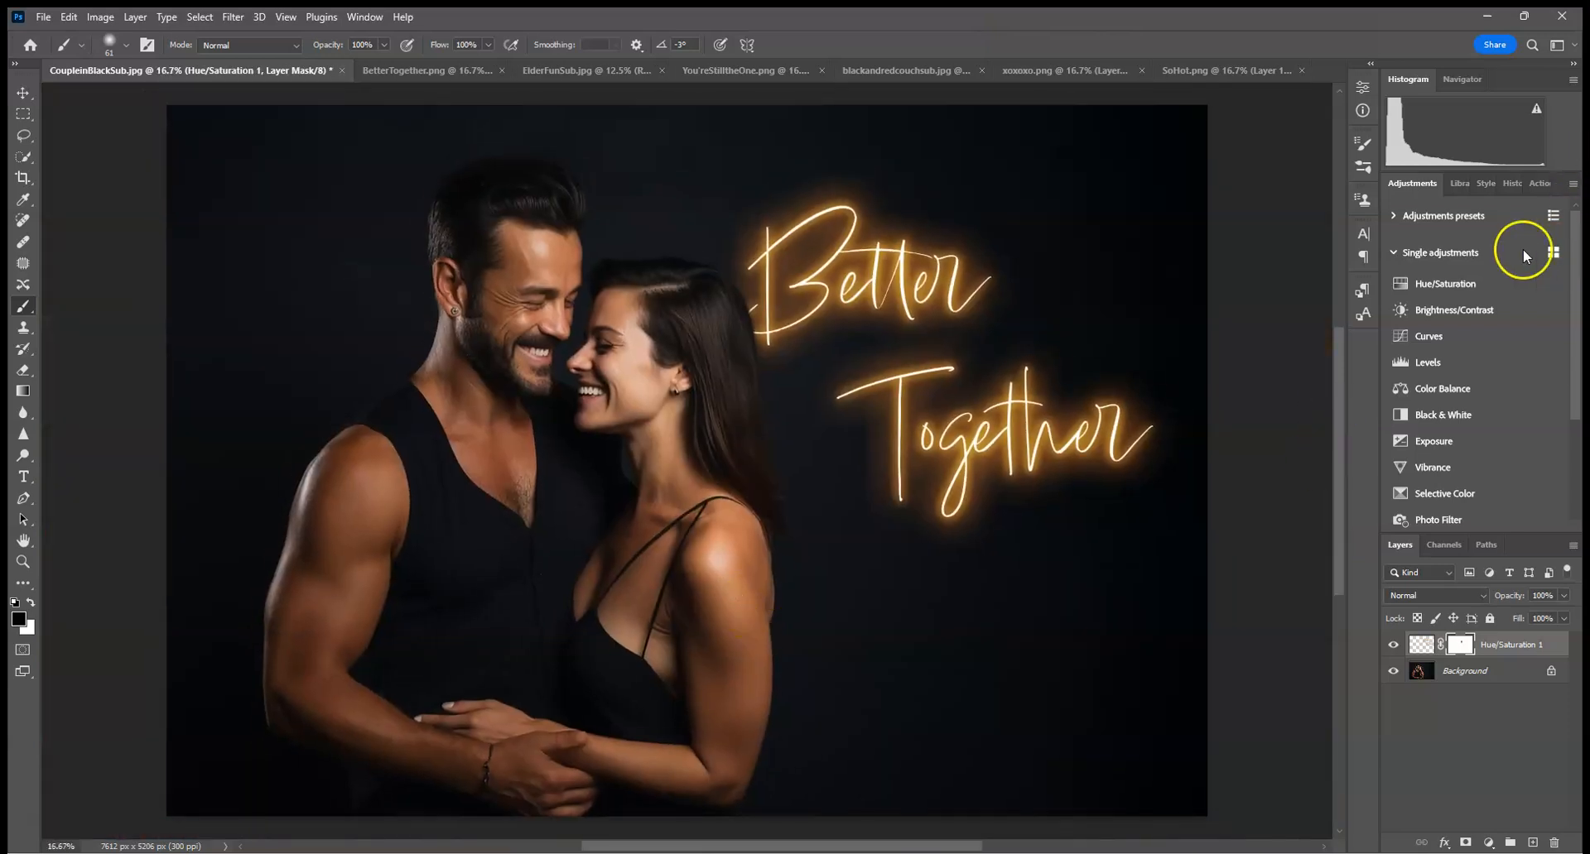
- Apply a Gaussian Blur with a 9.0 pixel radius to the neon text image rather than its mask
{"action": "left_click", "coordinate": [1422, 650]}
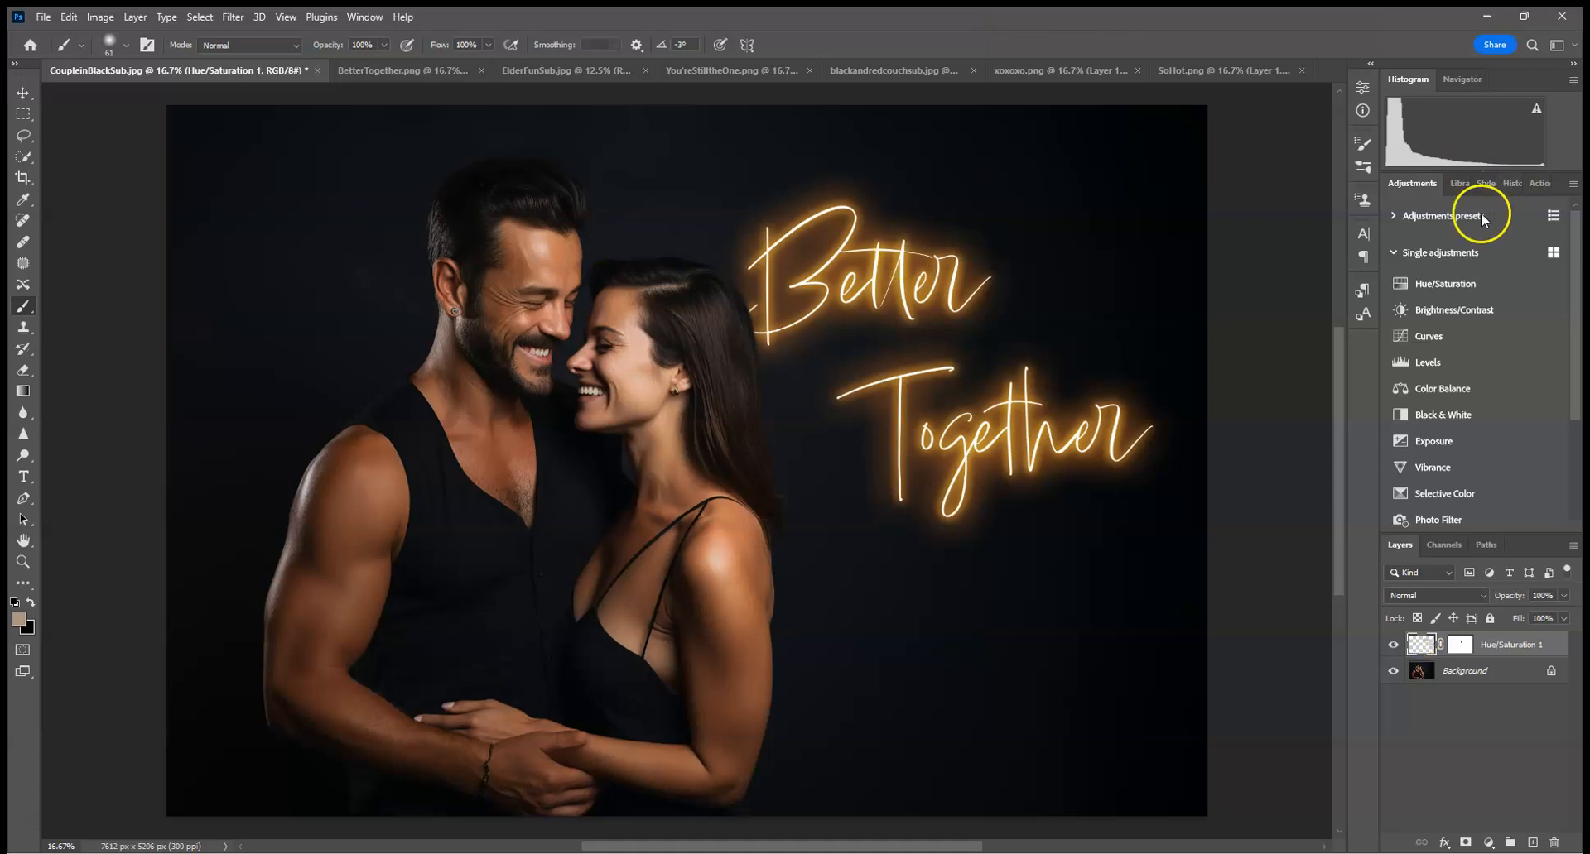
{"action": "key", "text": "ctrl+plus"}
{"action": "key", "text": "ctrl+plus"}
{"action": "key", "text": "ctrl+plus"}
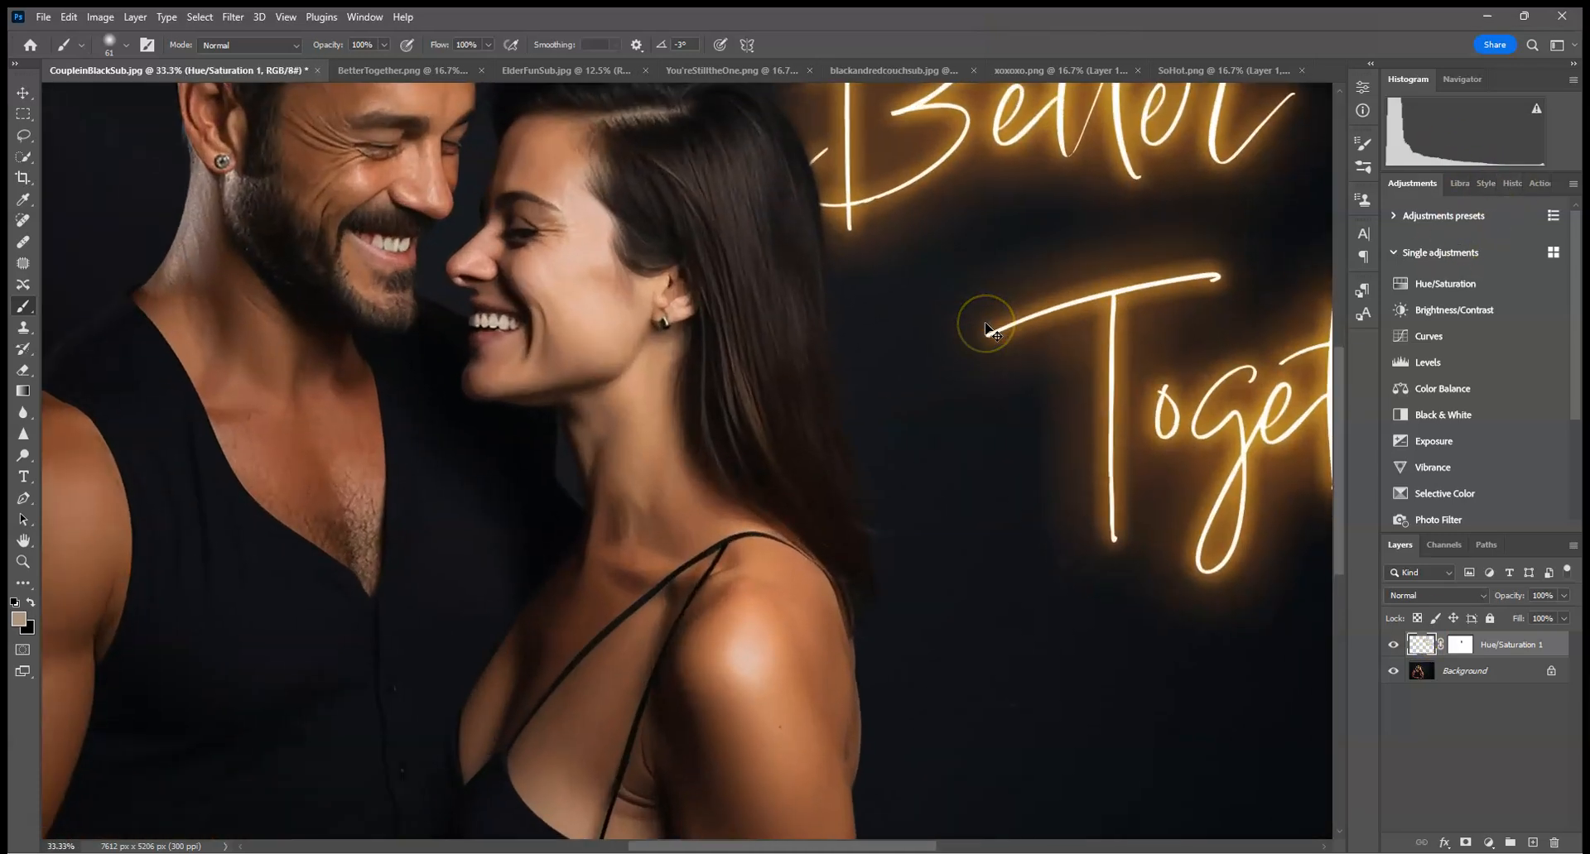
{"action": "left_click_drag", "start_coordinate": [968, 387], "coordinate": [735, 561]}
{"action": "left_click", "coordinate": [232, 16]}
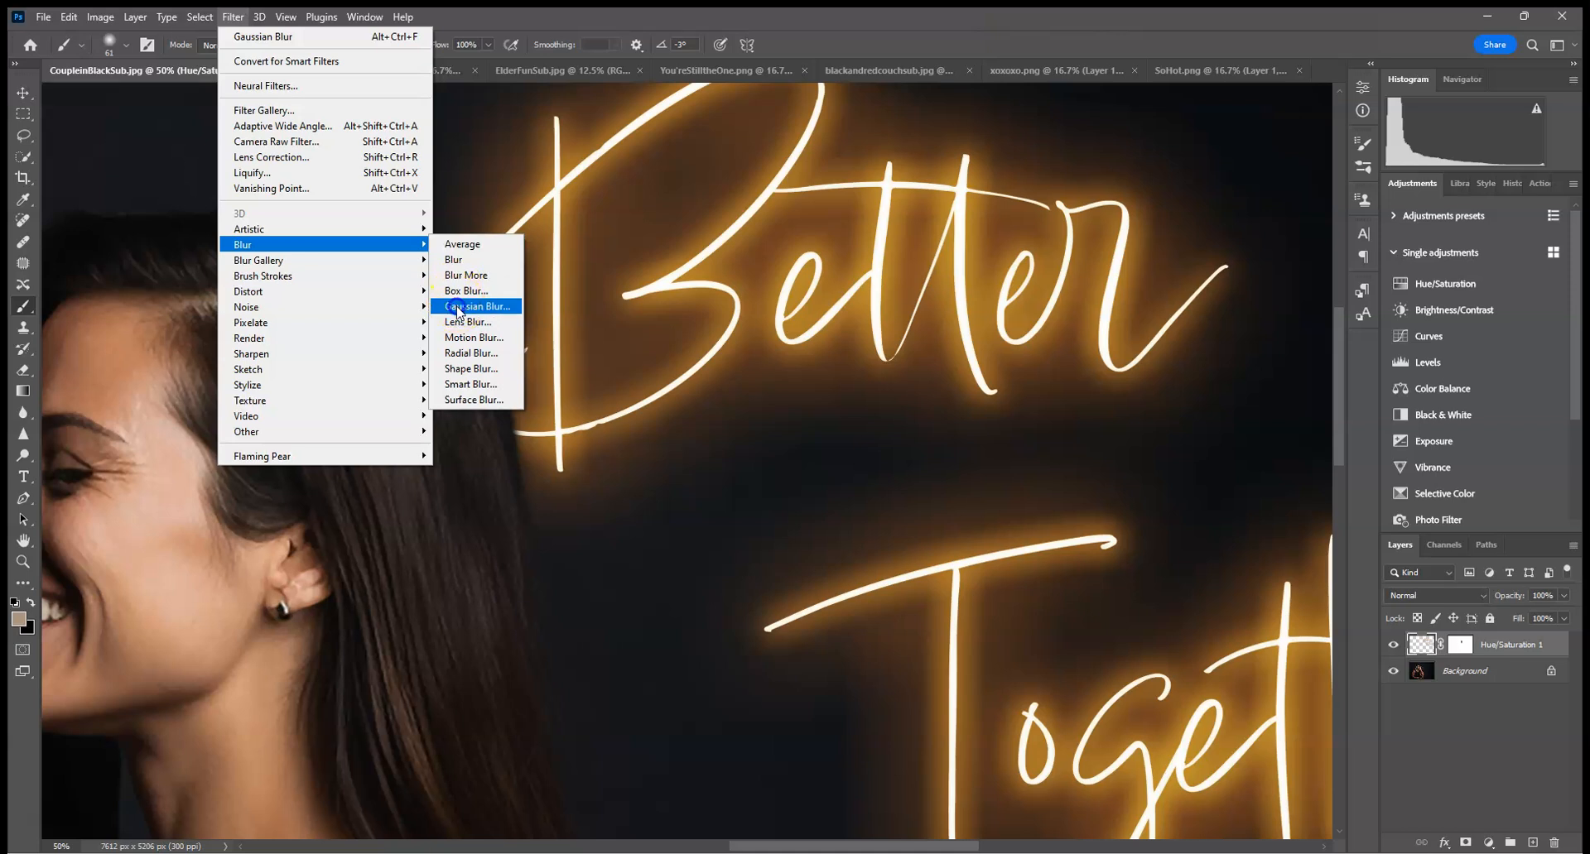
{"action": "left_click", "coordinate": [463, 307]}
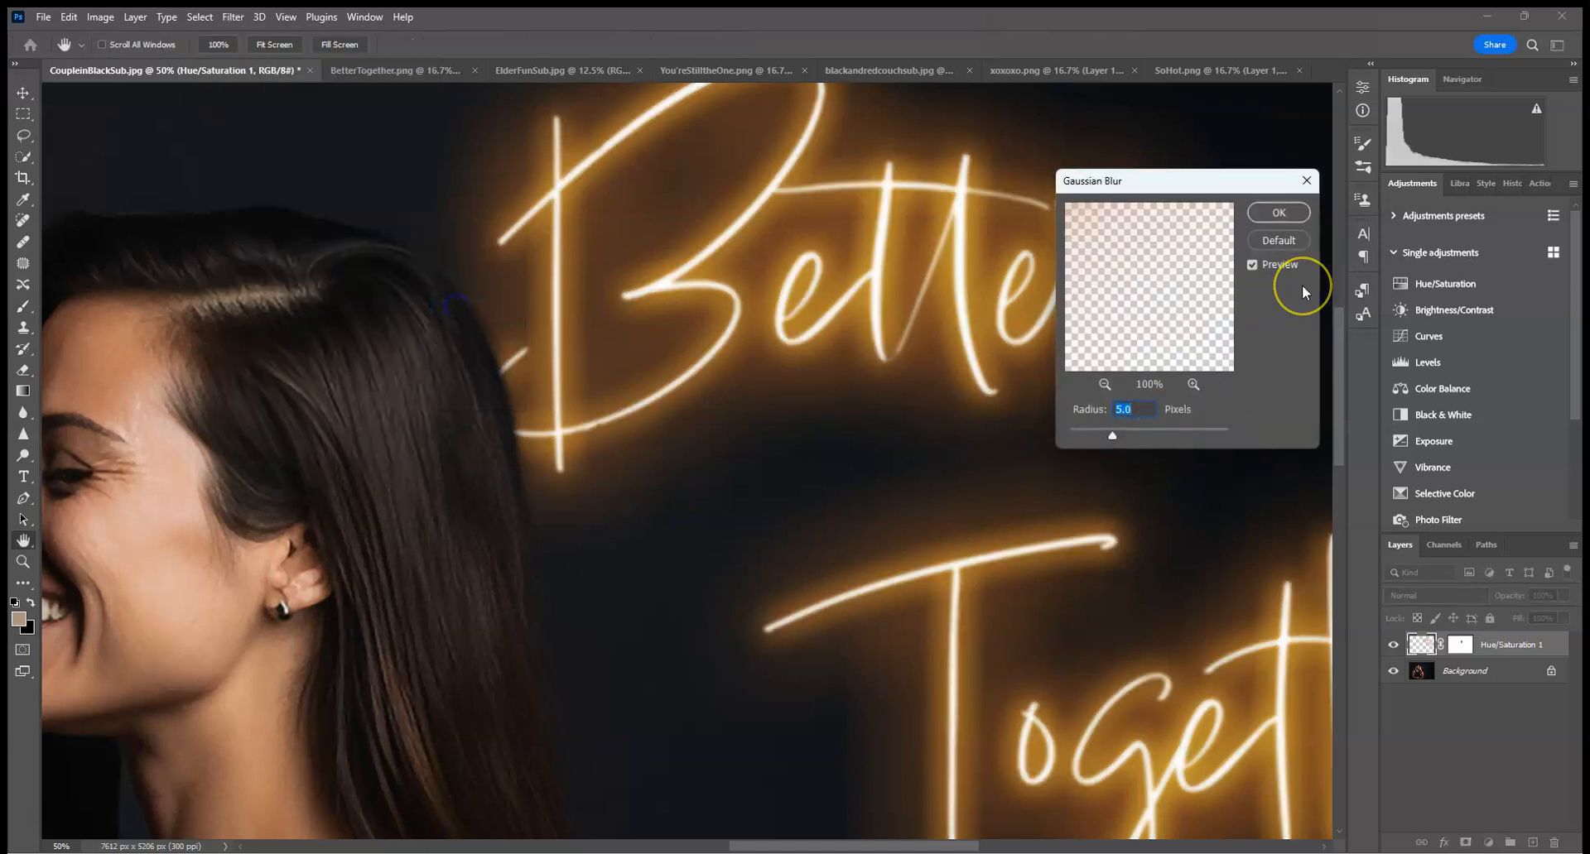
{"action": "key", "text": "ctrl+0"}
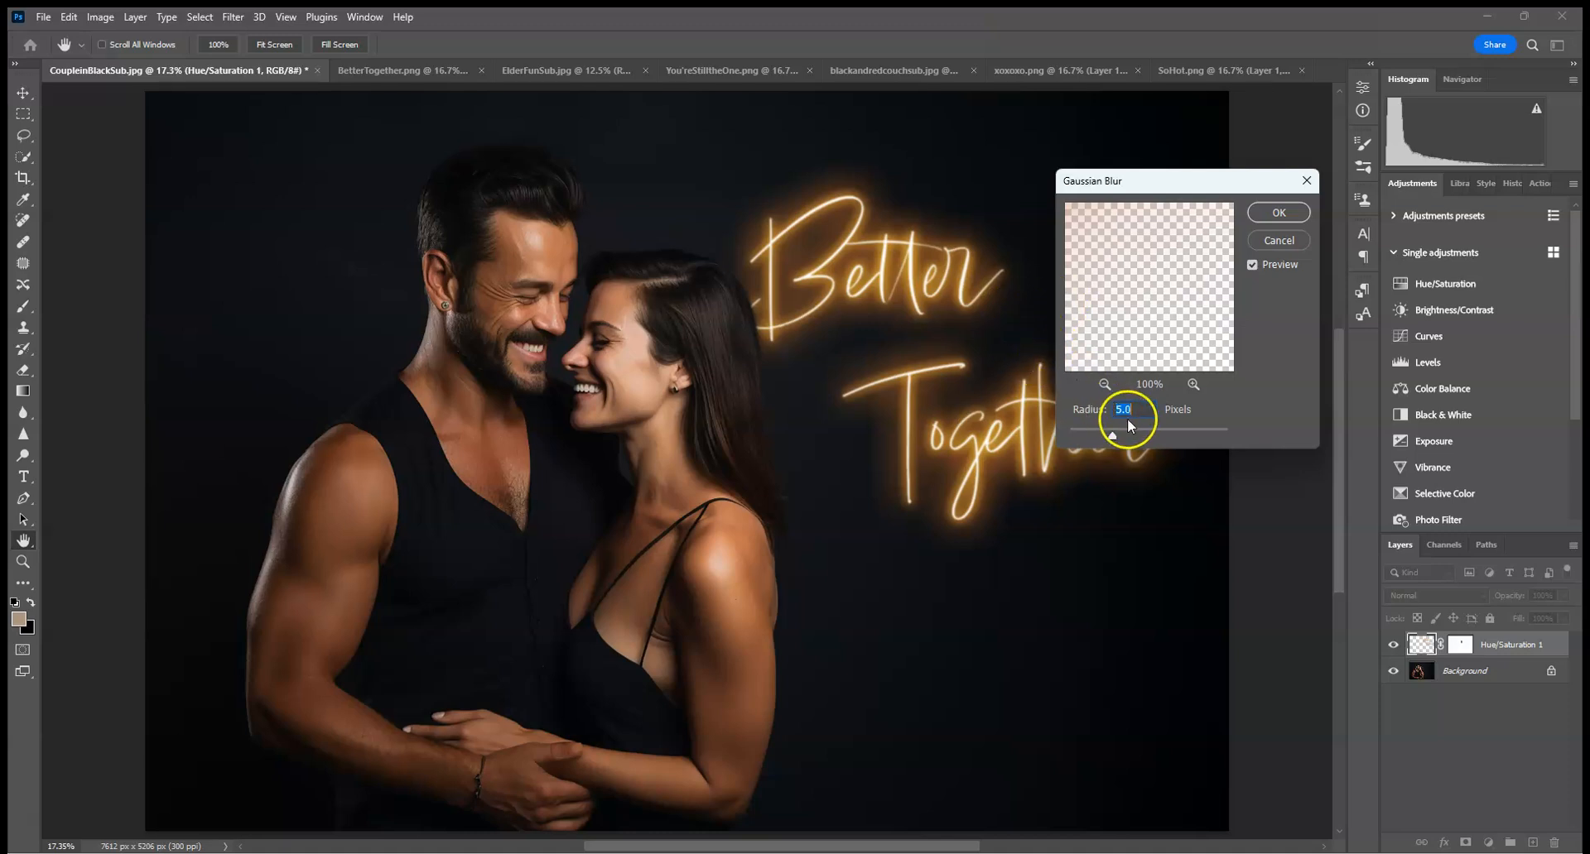
{"action": "mouse_move", "coordinate": [1135, 434]}
{"action": "left_mouse_down"}
{"action": "mouse_move", "coordinate": [1189, 432]}
{"action": "mouse_move", "coordinate": [1126, 431]}
{"action": "left_mouse_up"}
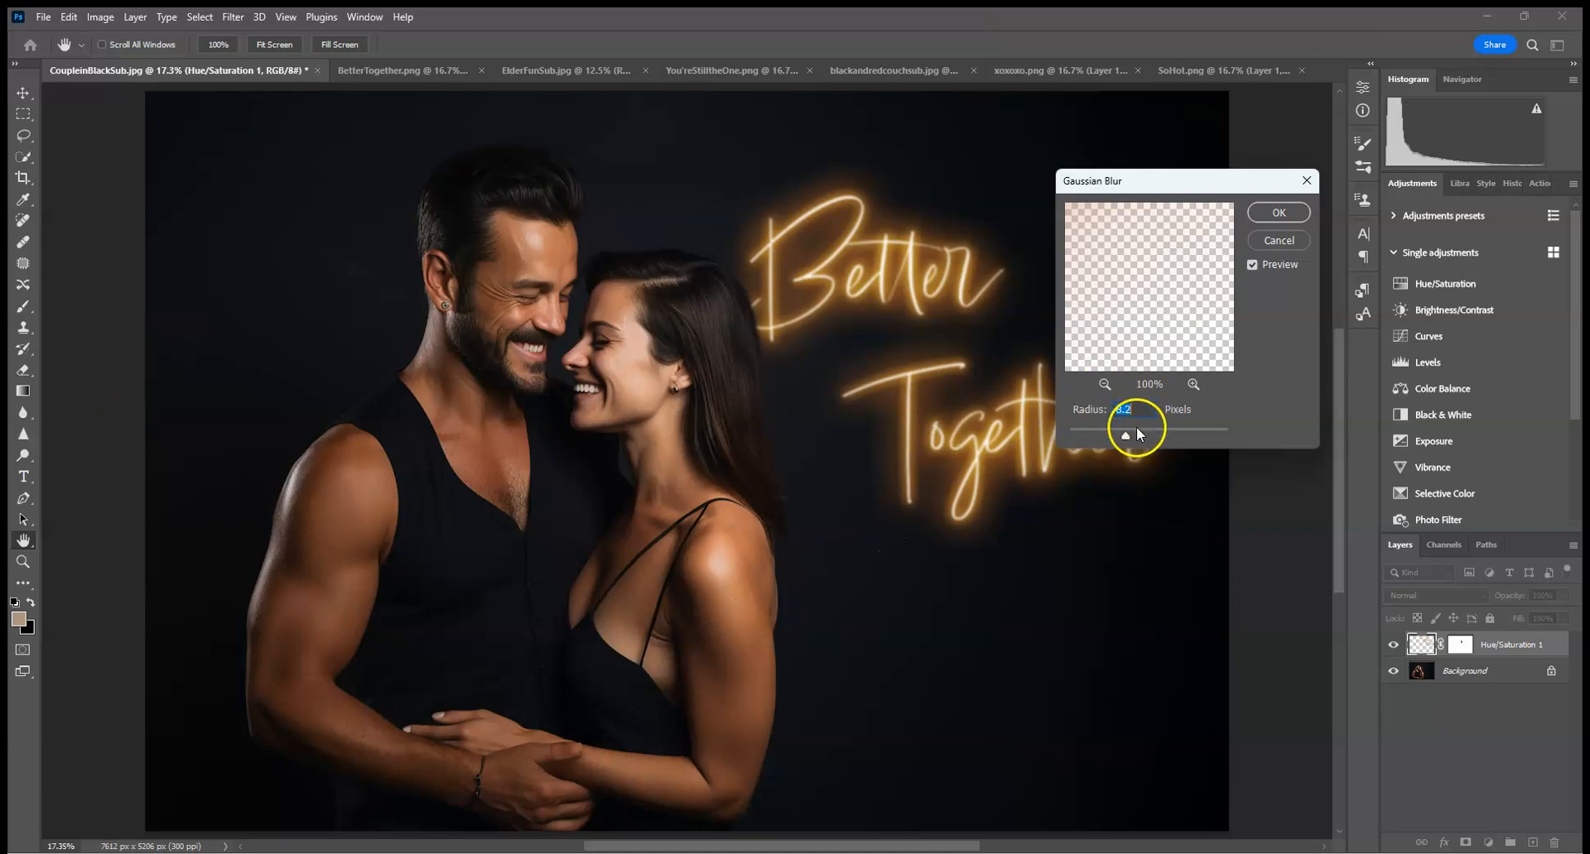
{"action": "left_click_drag", "start_coordinate": [1125, 439], "coordinate": [1130, 441]}
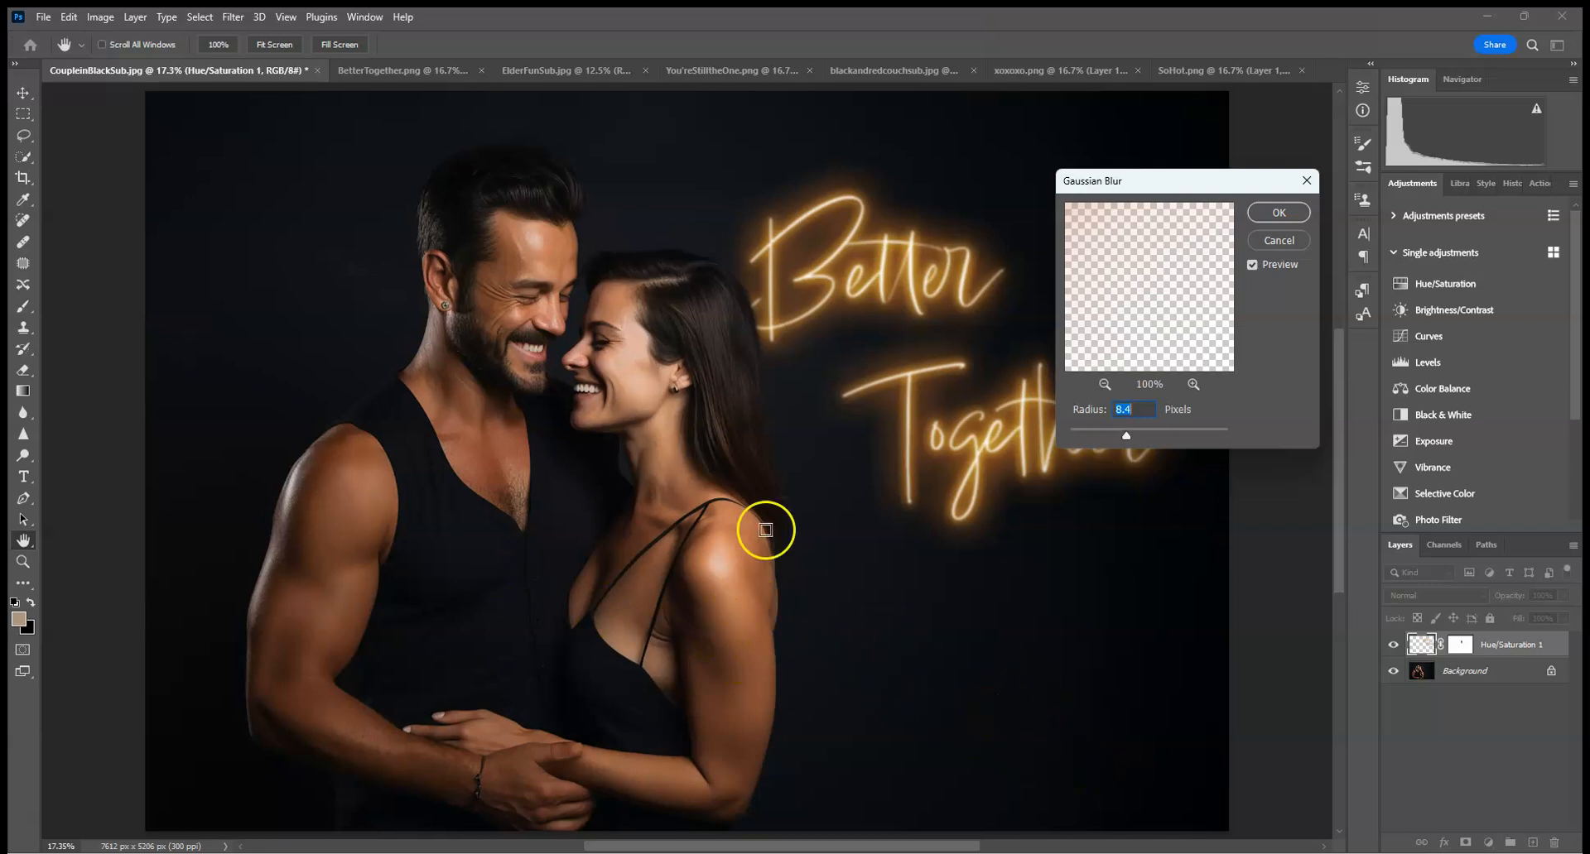
{"action": "left_click_drag", "start_coordinate": [1115, 429], "coordinate": [1128, 436]}
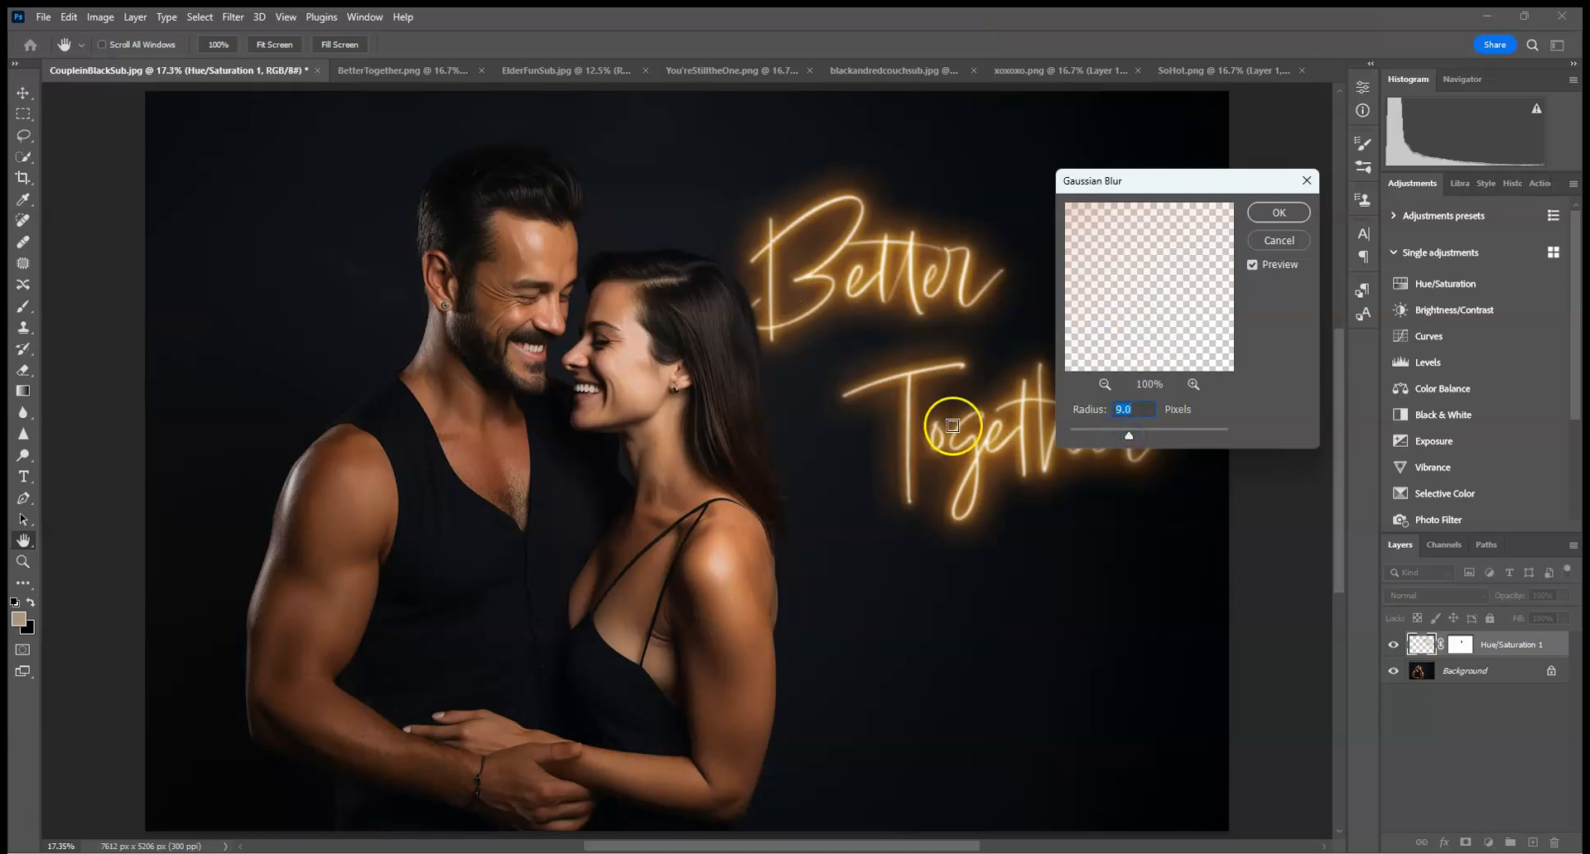
{"action": "left_click", "coordinate": [1275, 213]}
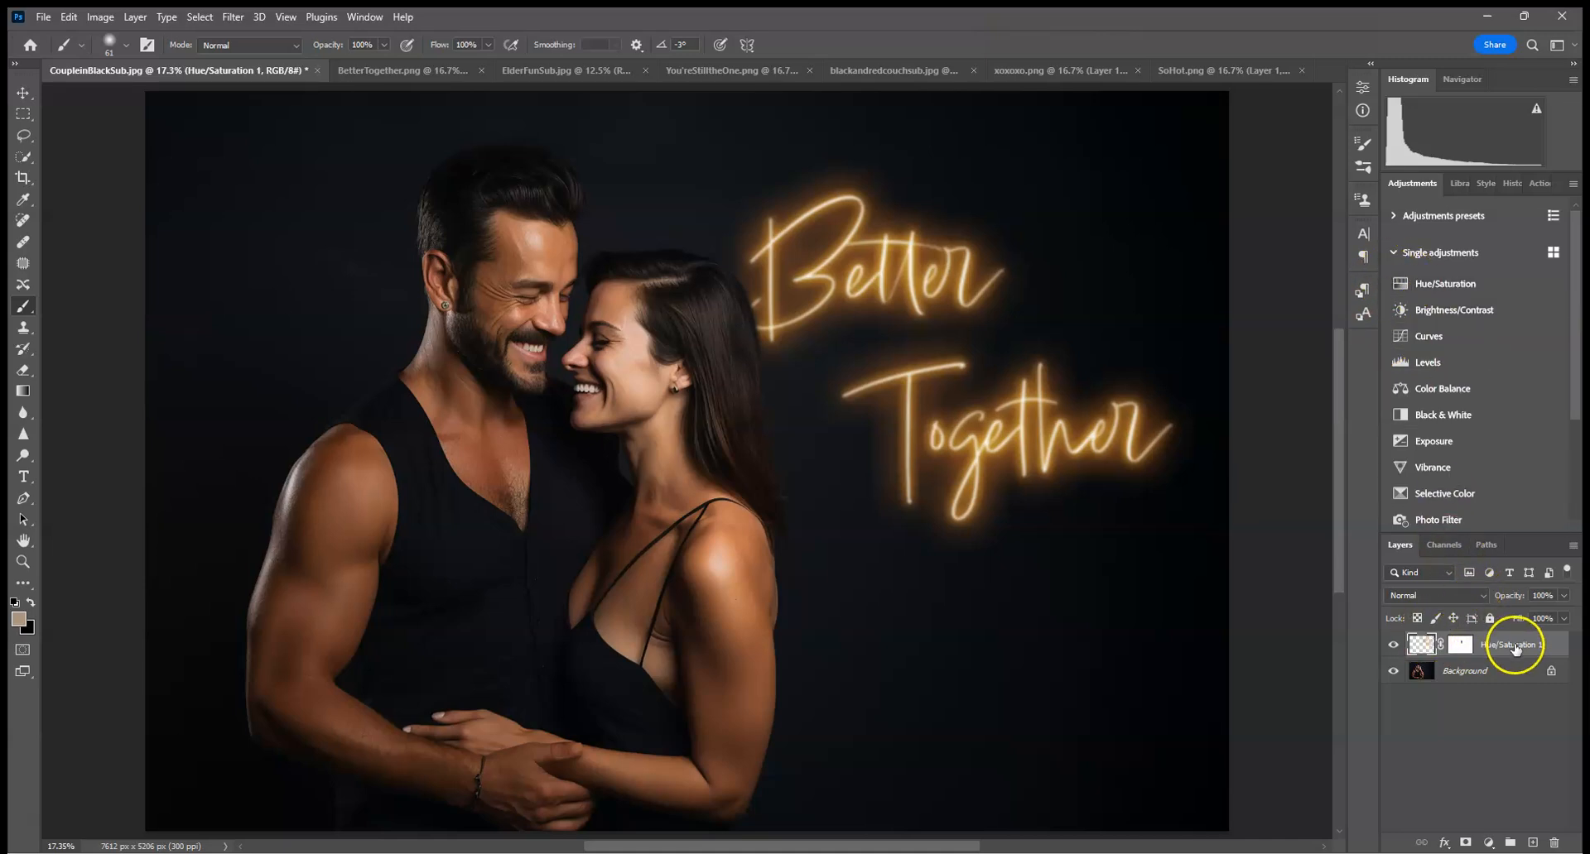
- Try an Exposure adjustment of +1.32 clipped to the neon text, and delete that adjustment layer
{"action": "left_click", "coordinate": [1428, 442]}
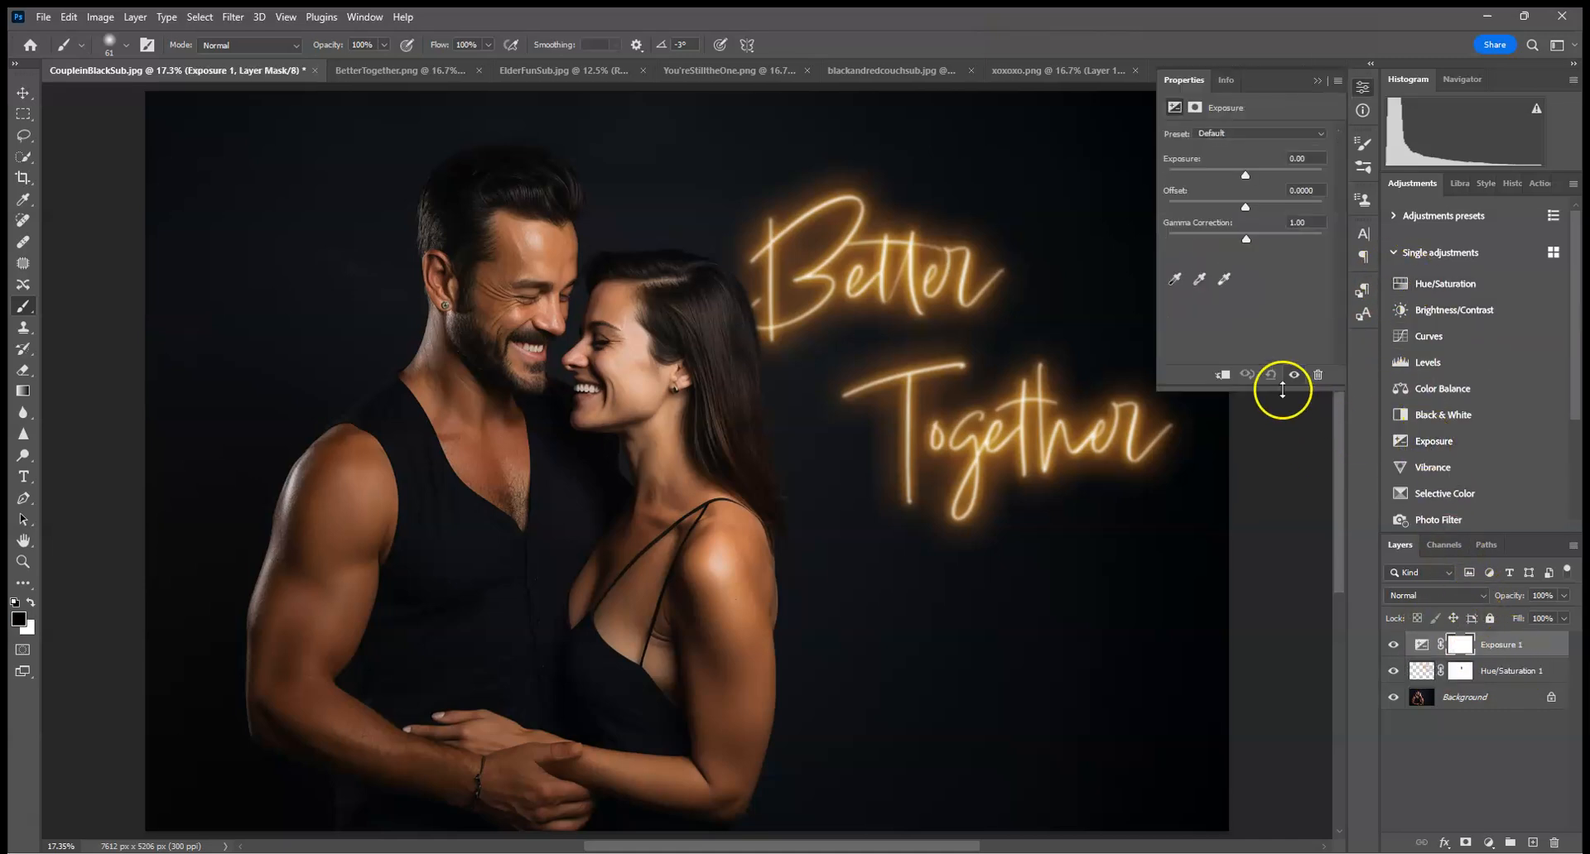
{"action": "left_click", "coordinate": [1220, 377]}
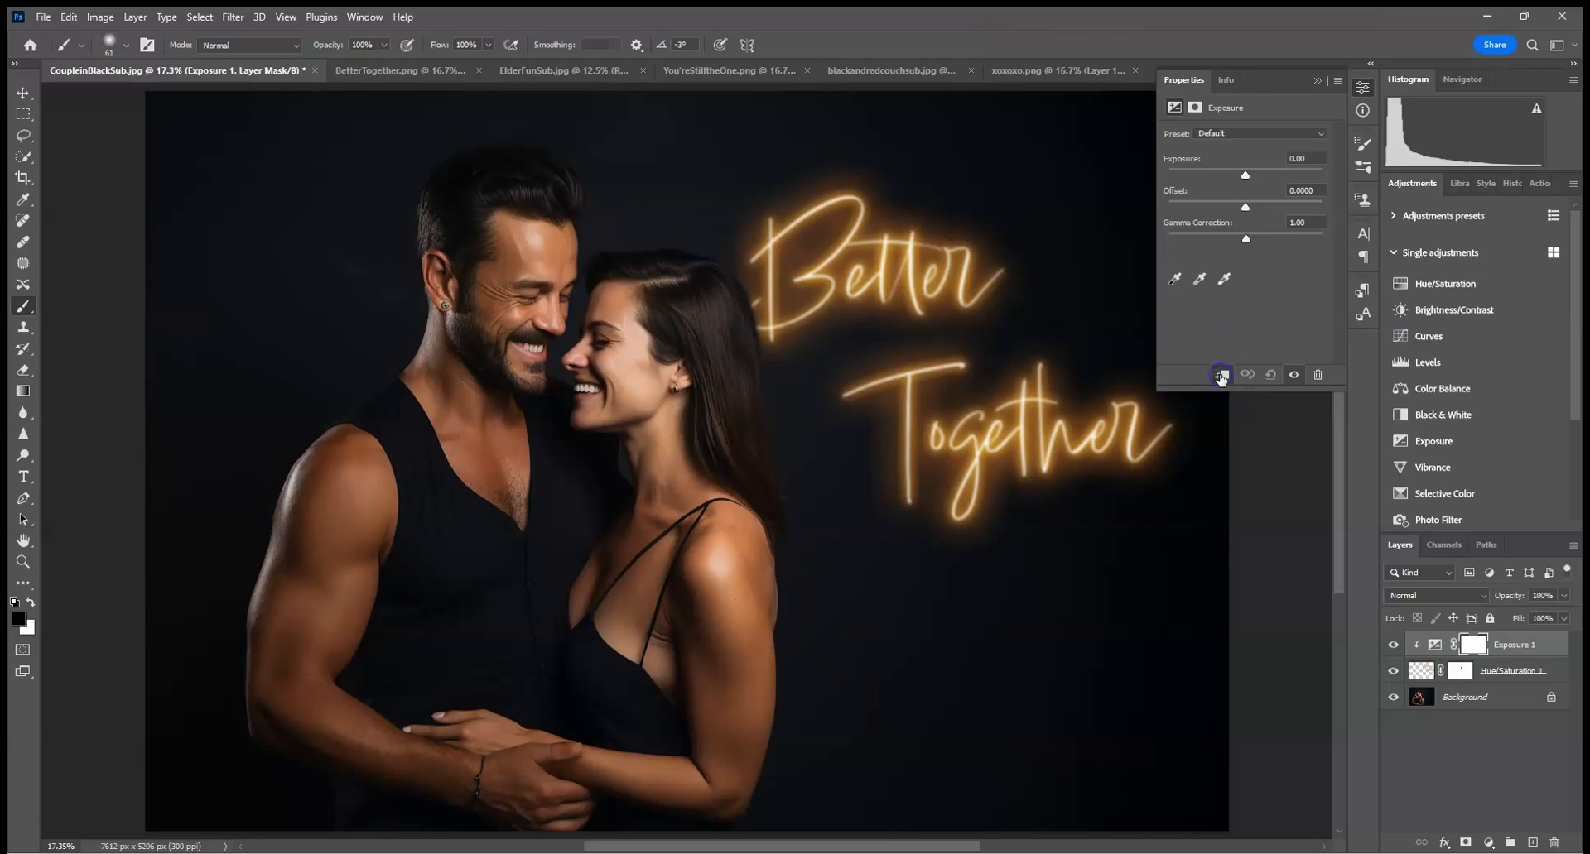
{"action": "left_click_drag", "start_coordinate": [1244, 176], "coordinate": [1254, 177]}
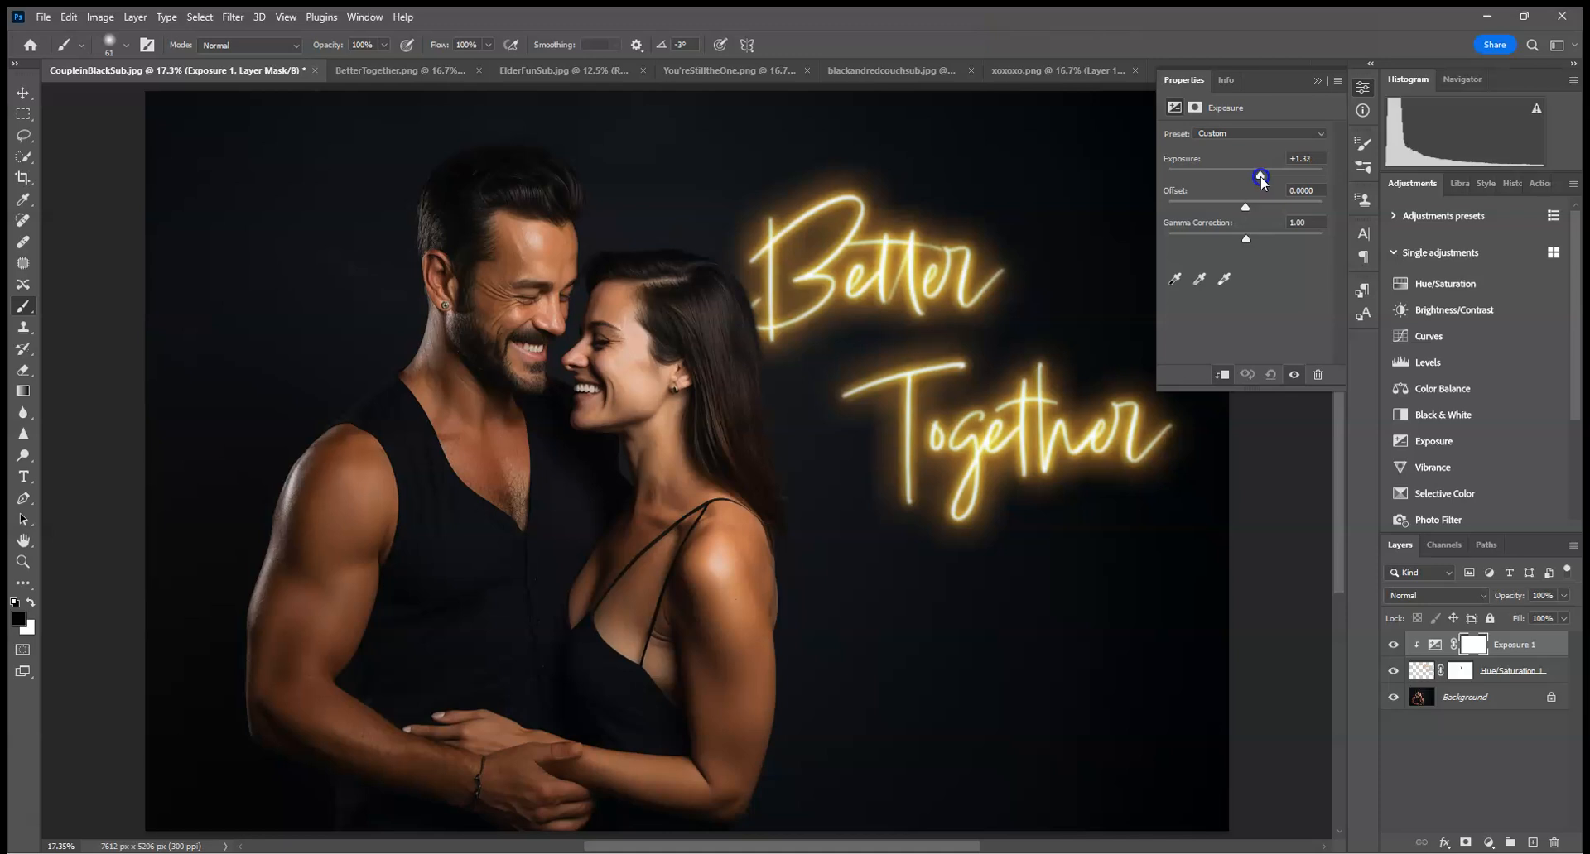
{"action": "left_click", "coordinate": [1316, 81]}
{"action": "left_click_drag", "start_coordinate": [1533, 647], "coordinate": [1554, 842]}
- Add a Brightness/Contrast adjustment clipped to the neon text and set its brightness to 67
{"action": "left_click", "coordinate": [1454, 309]}
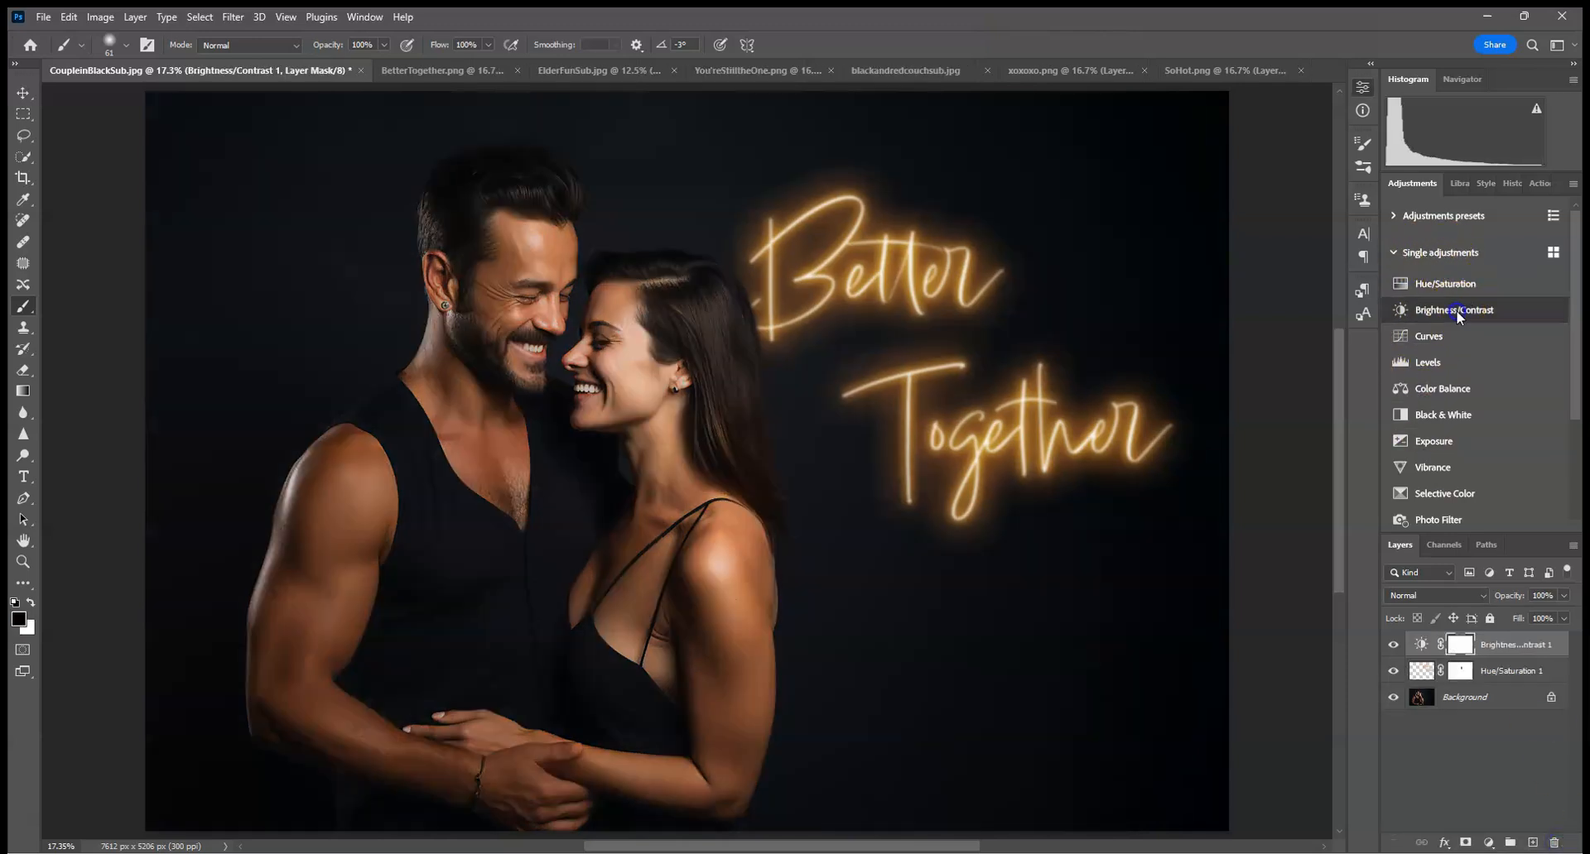
{"action": "left_click", "coordinate": [1224, 376]}
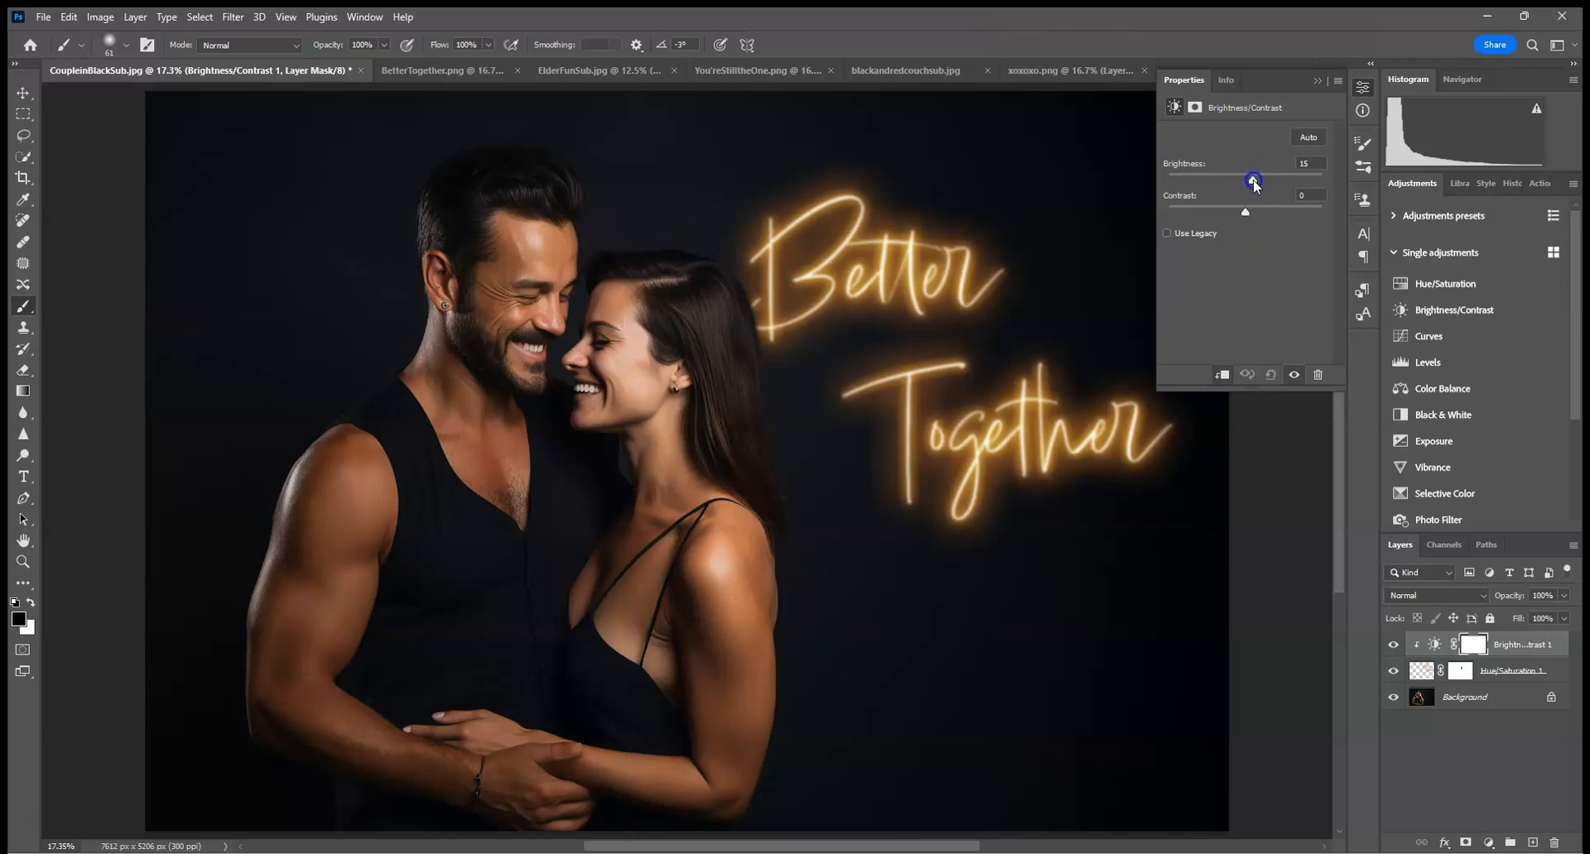
{"action": "left_click_drag", "start_coordinate": [1271, 189], "coordinate": [1279, 193]}
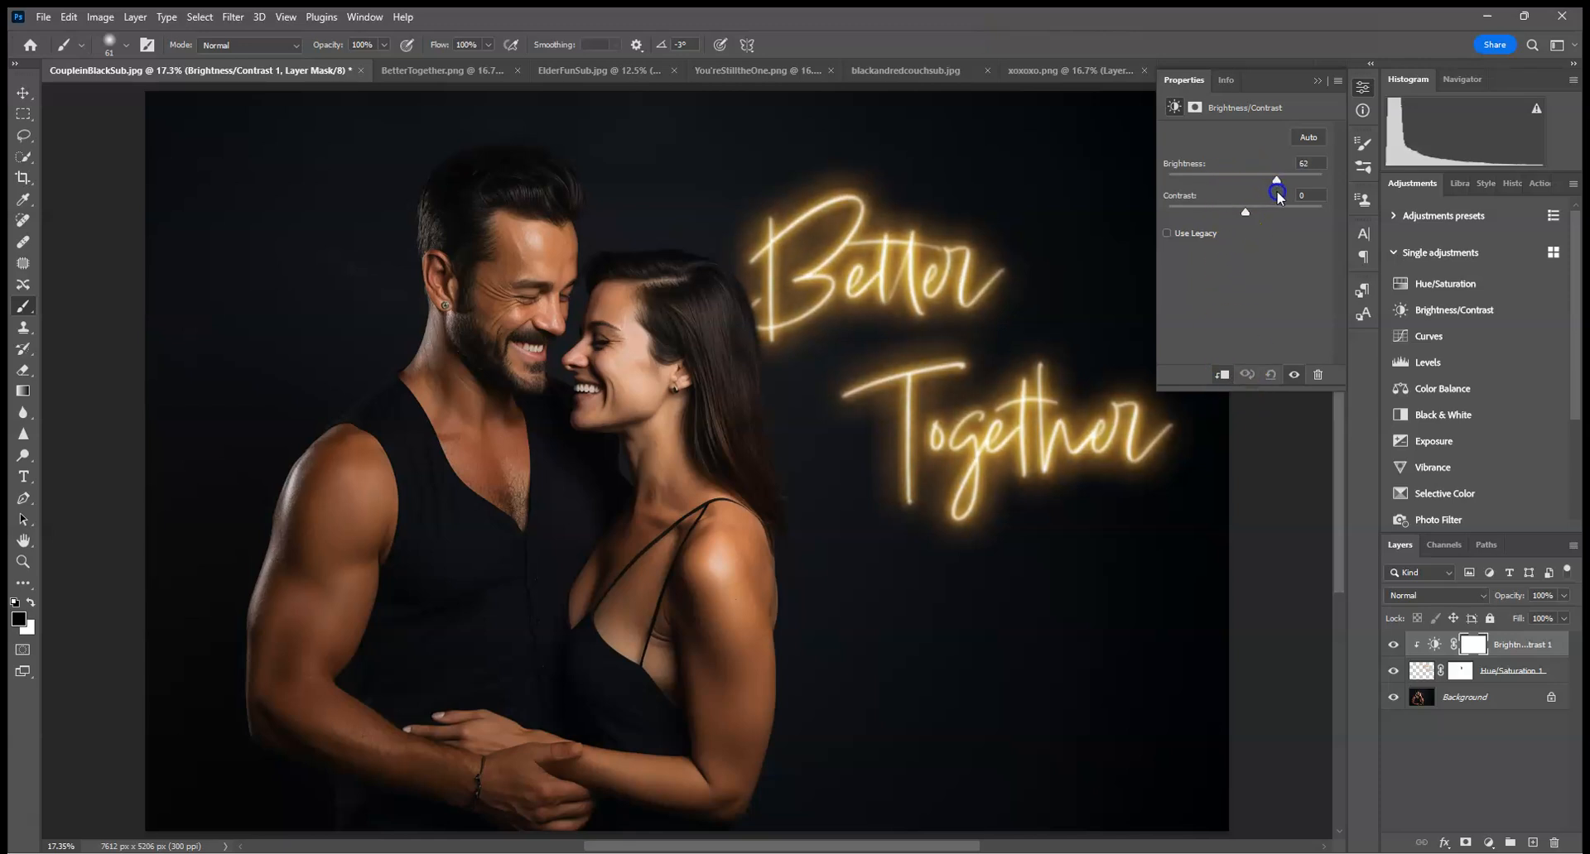
{"action": "left_click", "coordinate": [1515, 650]}
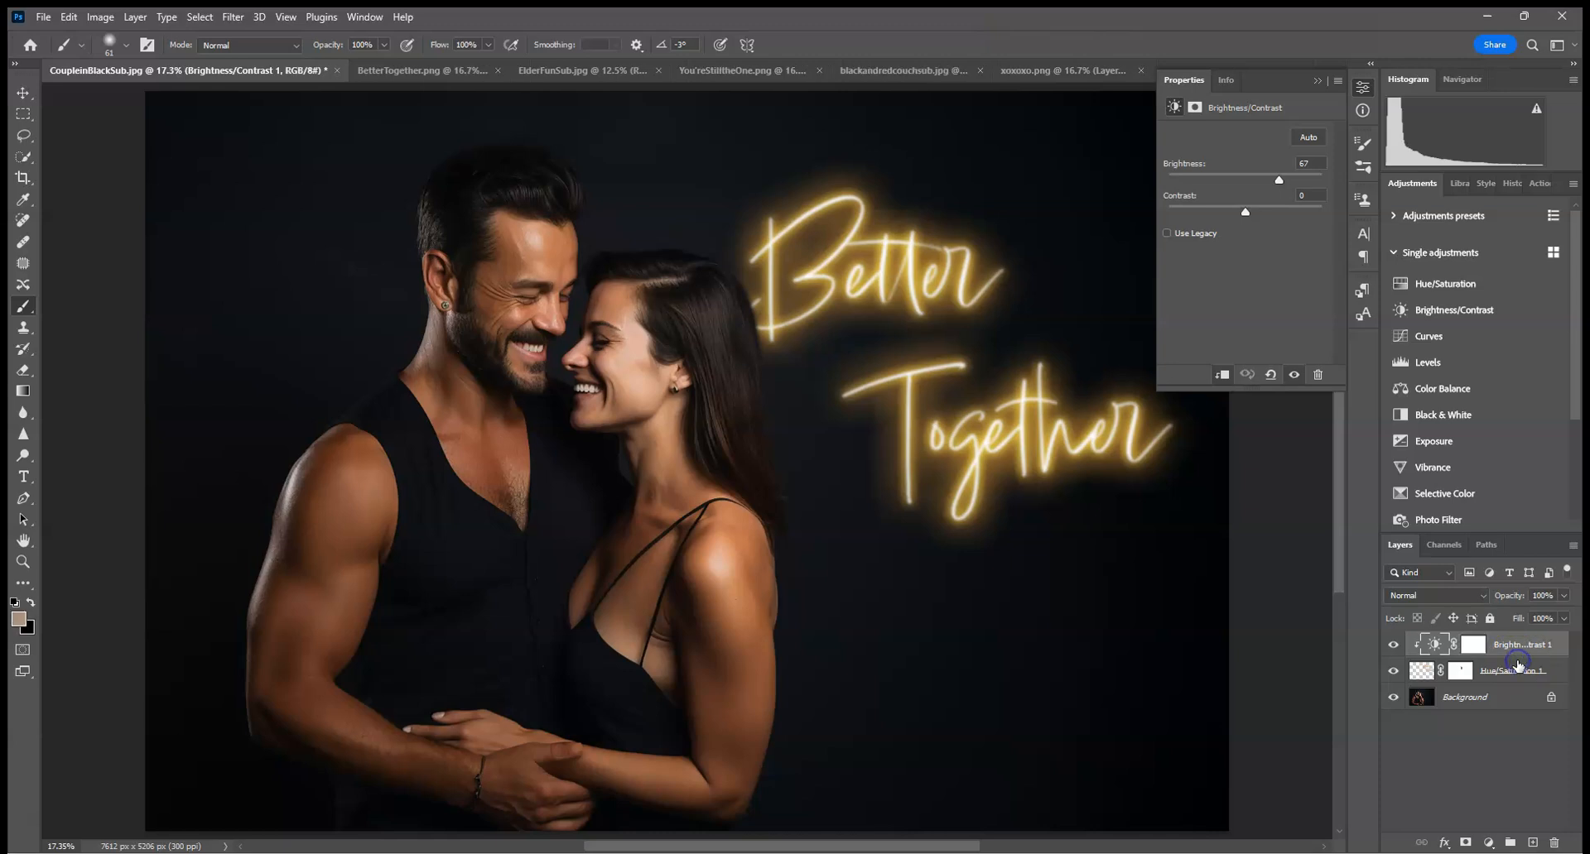
{"action": "left_click", "coordinate": [1316, 80]}
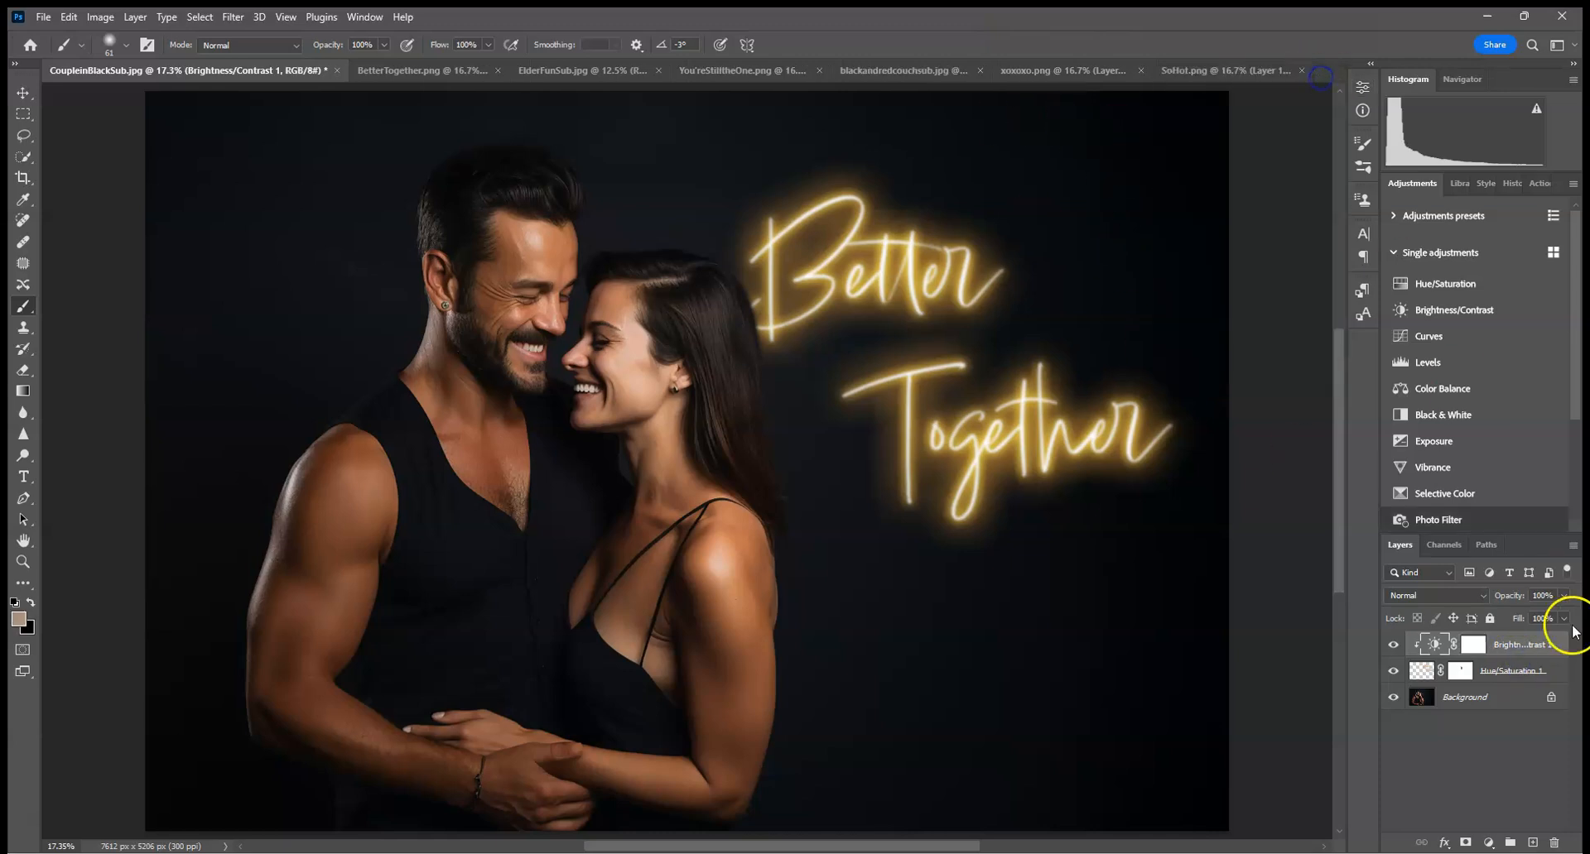
- Try lowering the neon text layer's opacity to about 72%
{"action": "left_click", "coordinate": [1526, 668]}
{"action": "left_click", "coordinate": [1563, 597]}
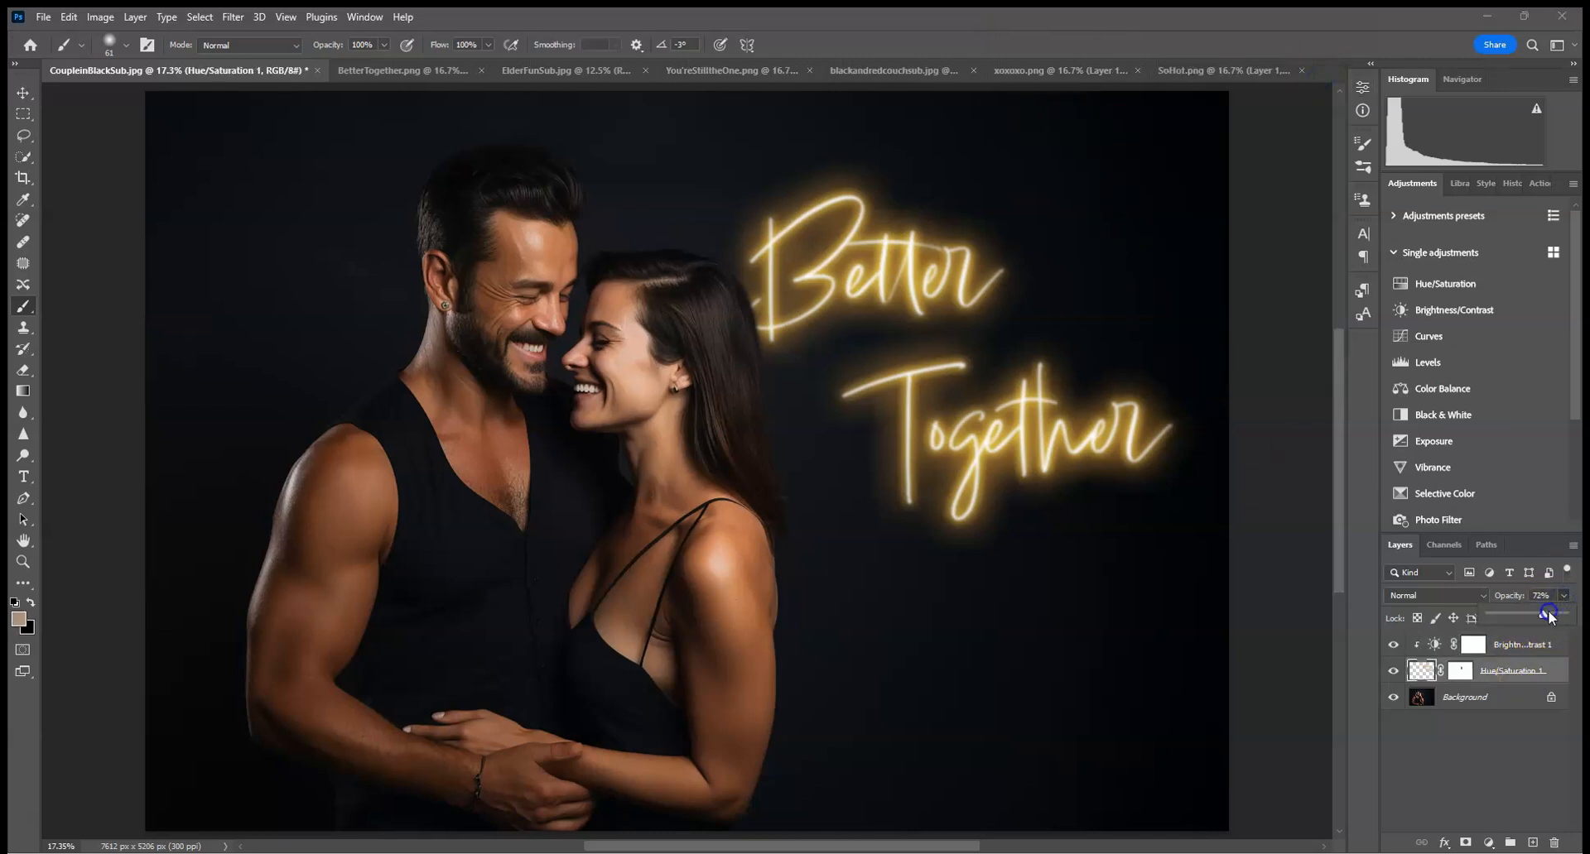
{"action": "left_click_drag", "start_coordinate": [1548, 615], "coordinate": [1536, 615]}
- Add an Exposure adjustment of +1.32 clipped to the neon text, beneath the Brightness/Contrast adjustment
{"action": "left_click", "coordinate": [1431, 444]}
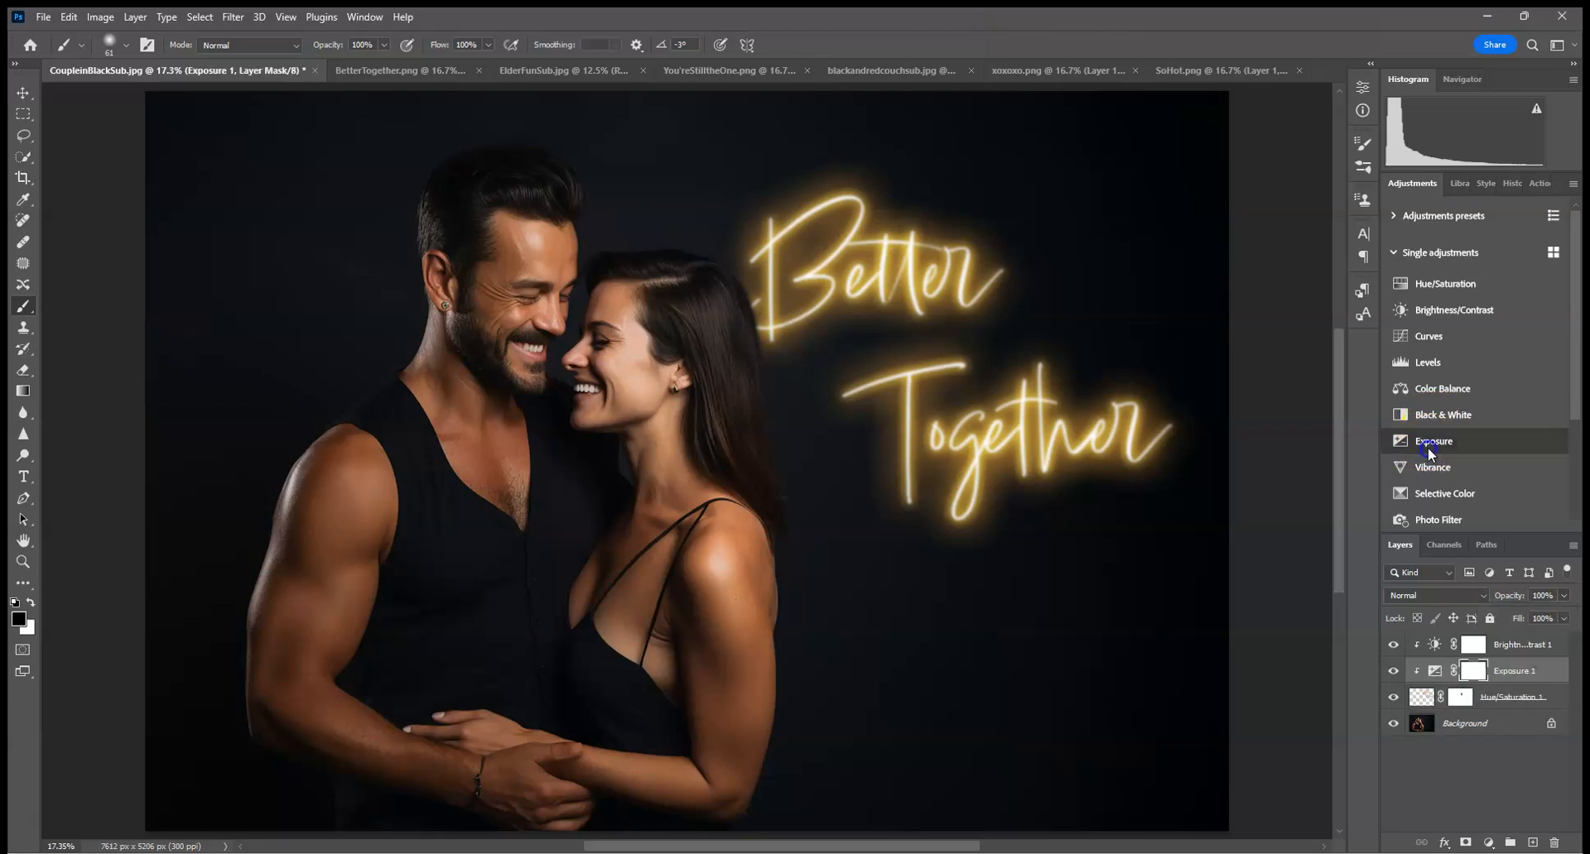
{"action": "left_click_drag", "start_coordinate": [1247, 171], "coordinate": [1250, 175]}
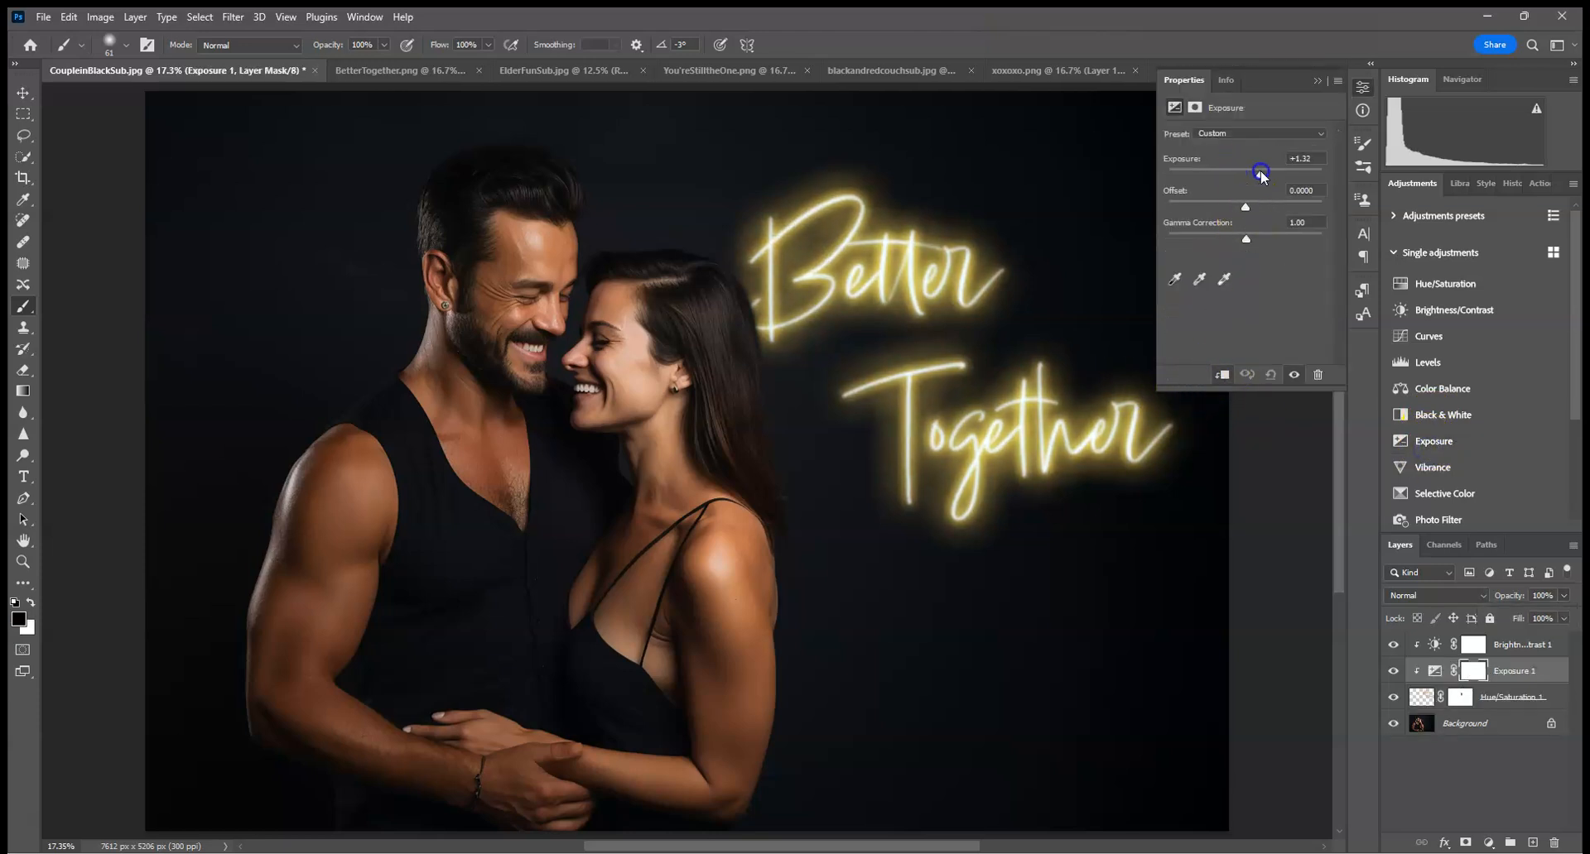
- Try a hue shift with a Hue/Saturation adjustment directly above the neon text, and delete that adjustment layer
{"action": "left_click", "coordinate": [1502, 698]}
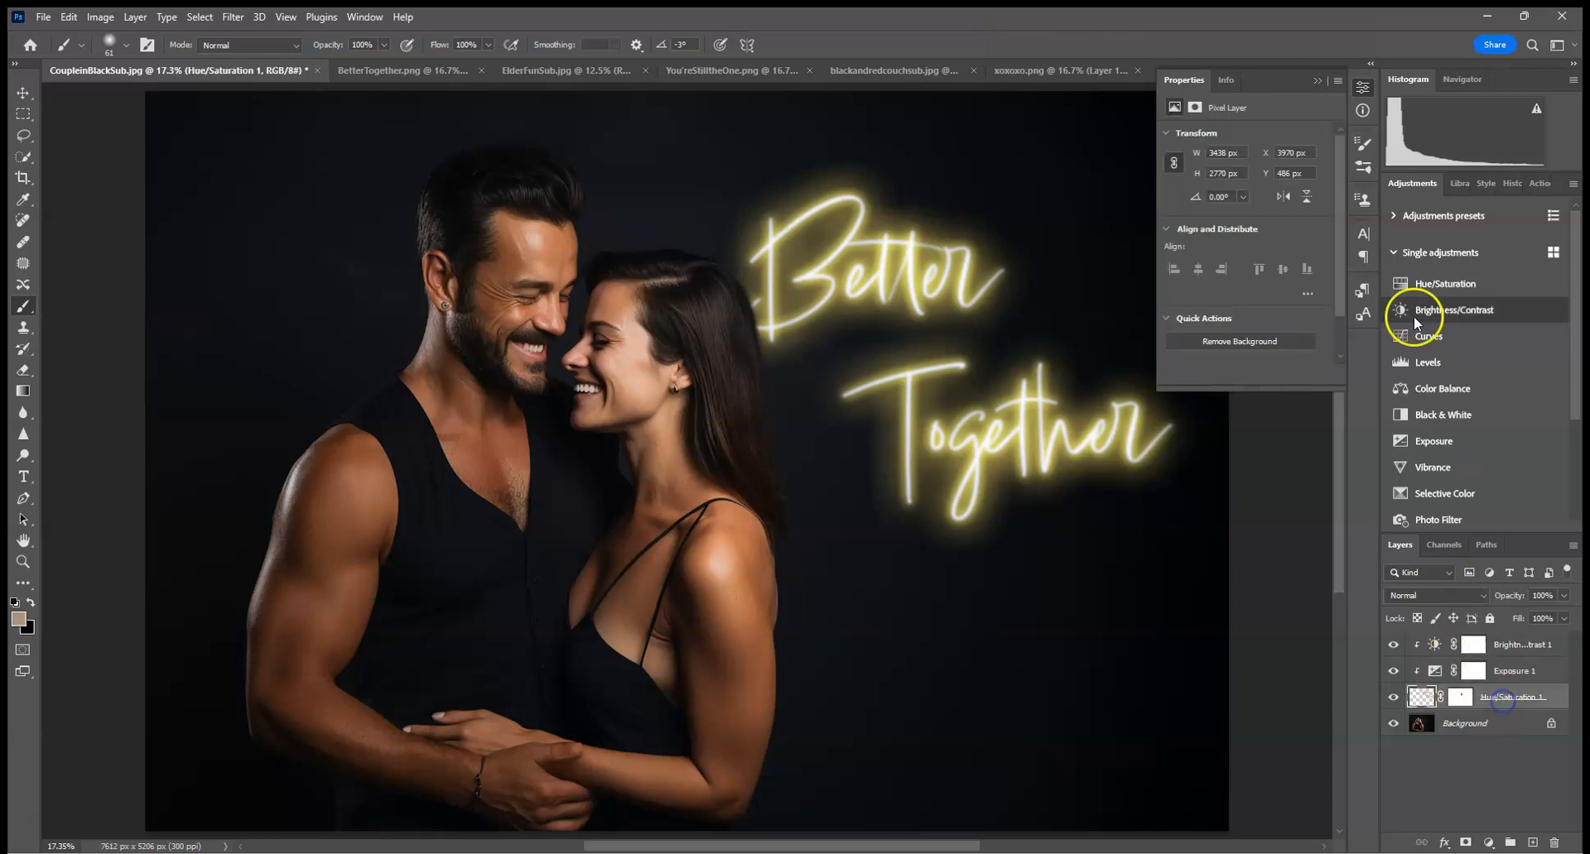
{"action": "left_click", "coordinate": [1442, 290]}
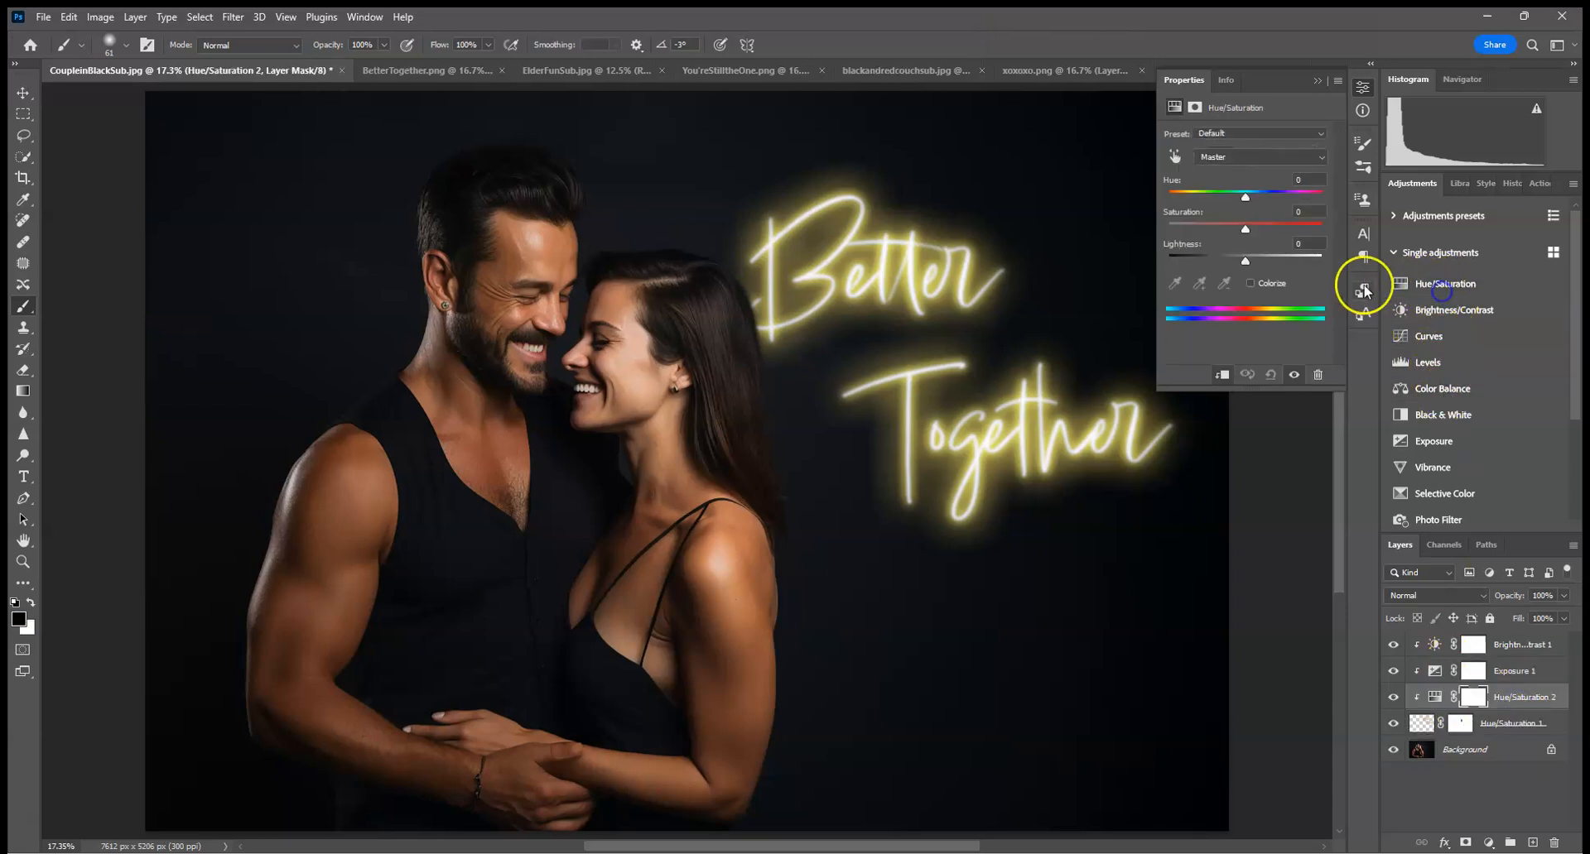
{"action": "mouse_move", "coordinate": [1249, 195]}
{"action": "left_mouse_down"}
{"action": "mouse_move", "coordinate": [1278, 199]}
{"action": "mouse_move", "coordinate": [1240, 195]}
{"action": "left_mouse_up"}
{"action": "left_click", "coordinate": [1545, 698]}
{"action": "left_click_drag", "start_coordinate": [1551, 700], "coordinate": [1554, 842]}
- Merge the Brightness/Contrast and Exposure adjustments with the neon text layer
{"action": "left_click", "coordinate": [1515, 645], "text": "shift"}
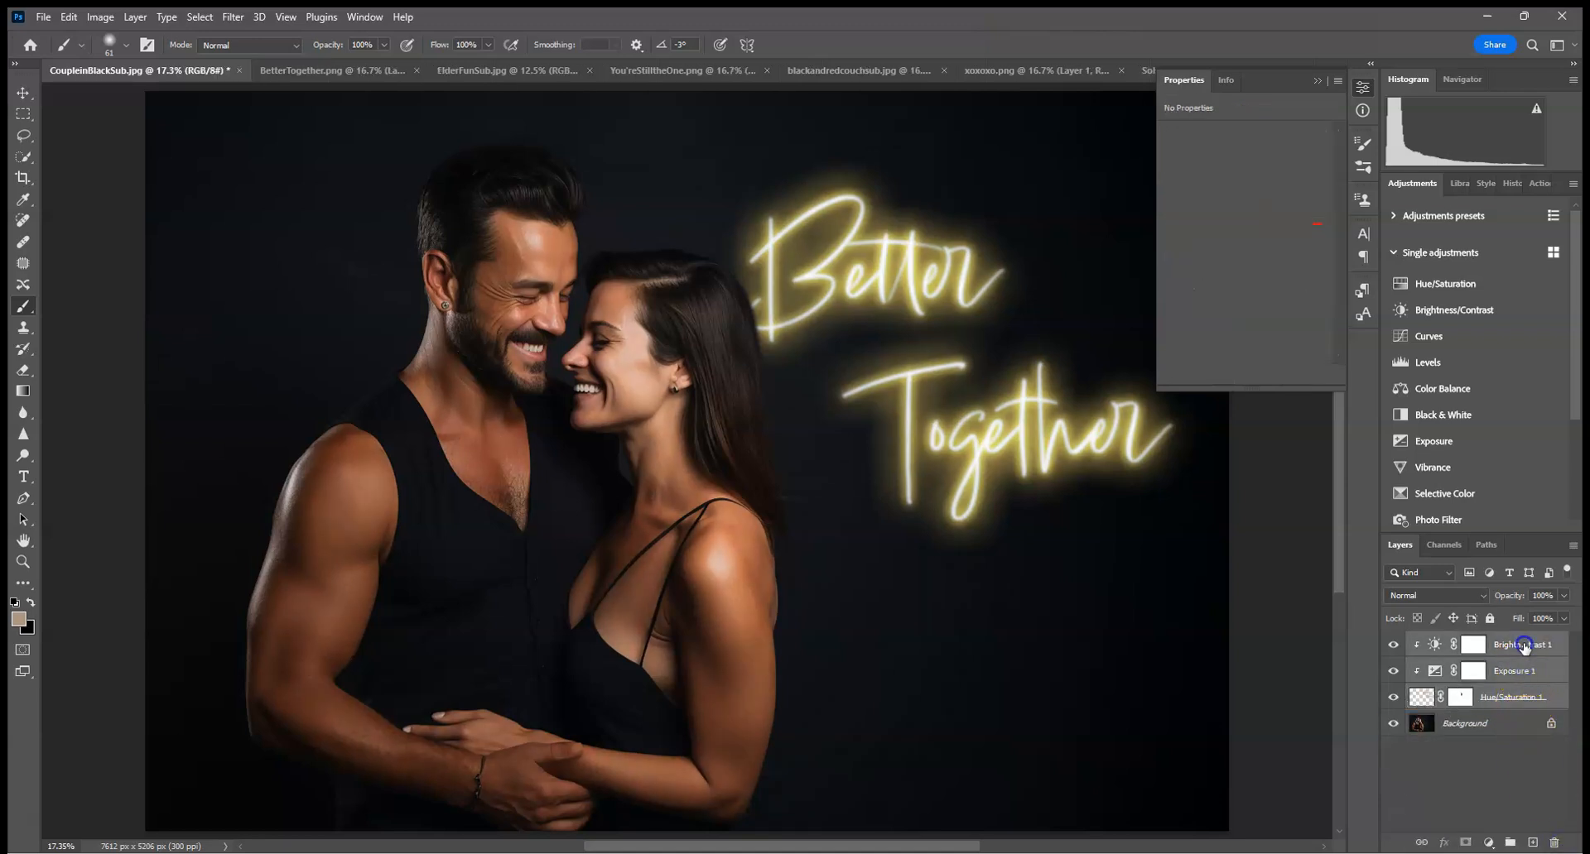
{"action": "right_click", "coordinate": [1513, 647]}
{"action": "left_click", "coordinate": [1427, 694]}
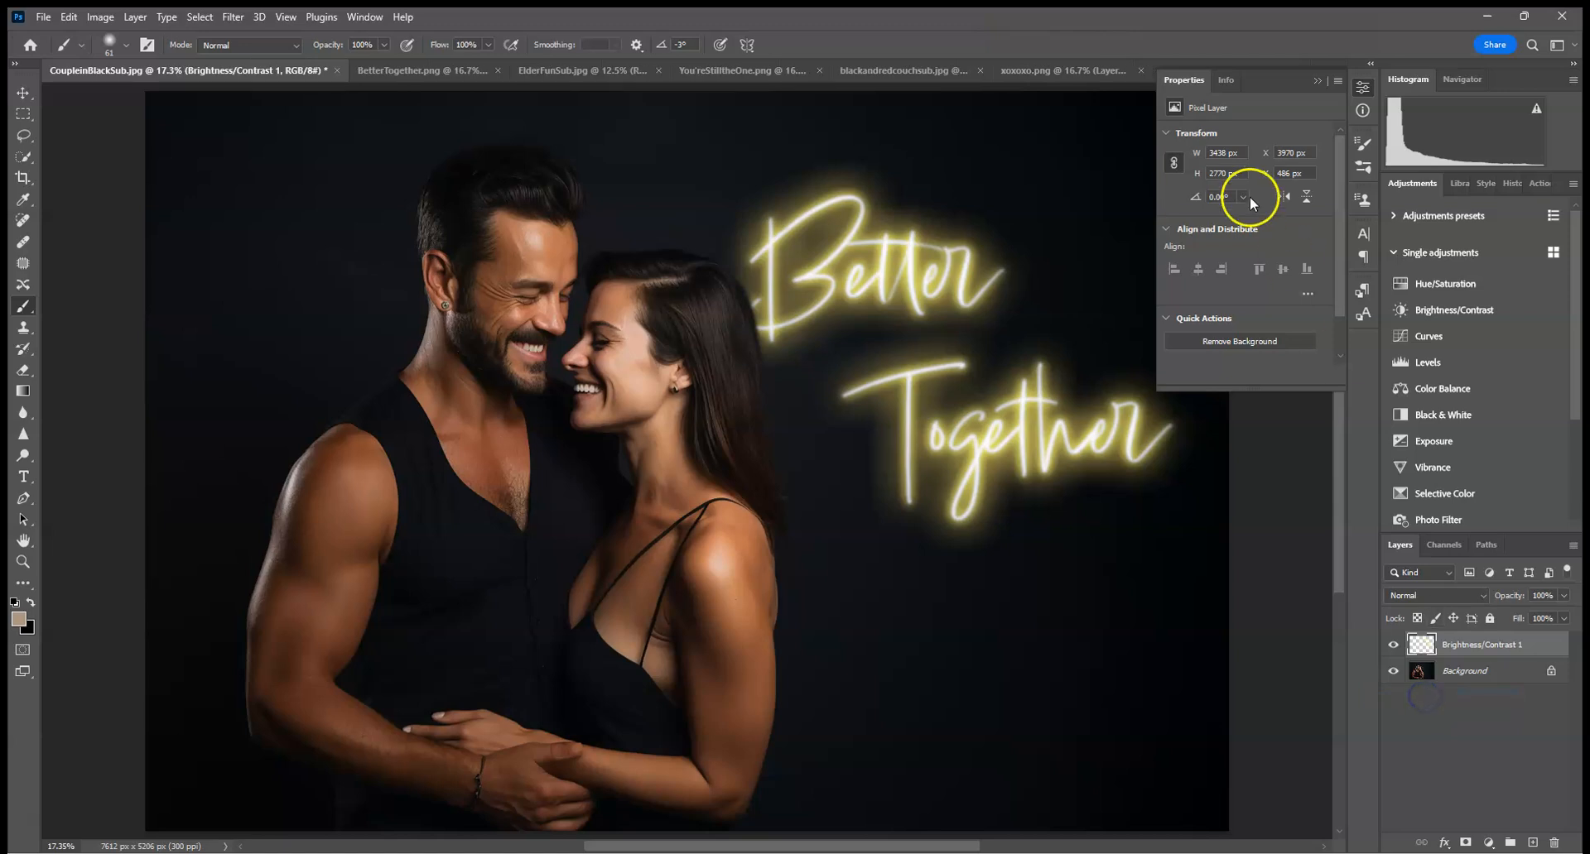
- Add a Hue/Saturation adjustment clipped to the merged neon text and set its hue to -8
{"action": "left_click", "coordinate": [1459, 287]}
{"action": "left_click", "coordinate": [1222, 375]}
{"action": "mouse_move", "coordinate": [1250, 195]}
{"action": "left_mouse_down"}
{"action": "mouse_move", "coordinate": [1278, 200]}
{"action": "mouse_move", "coordinate": [1239, 200]}
{"action": "left_mouse_up"}
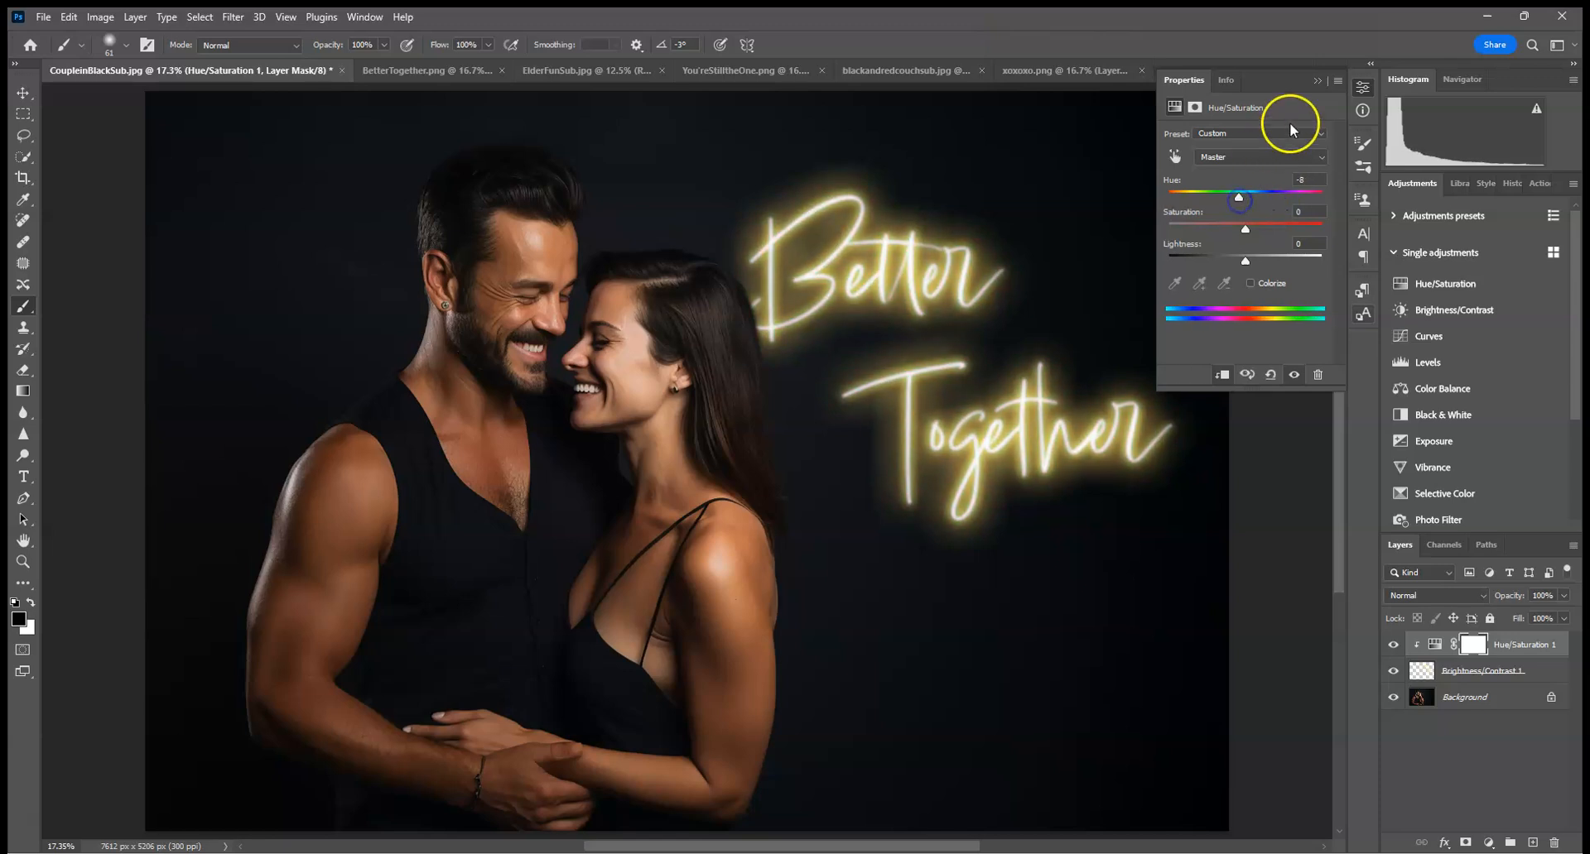
{"action": "left_click", "coordinate": [1316, 80]}
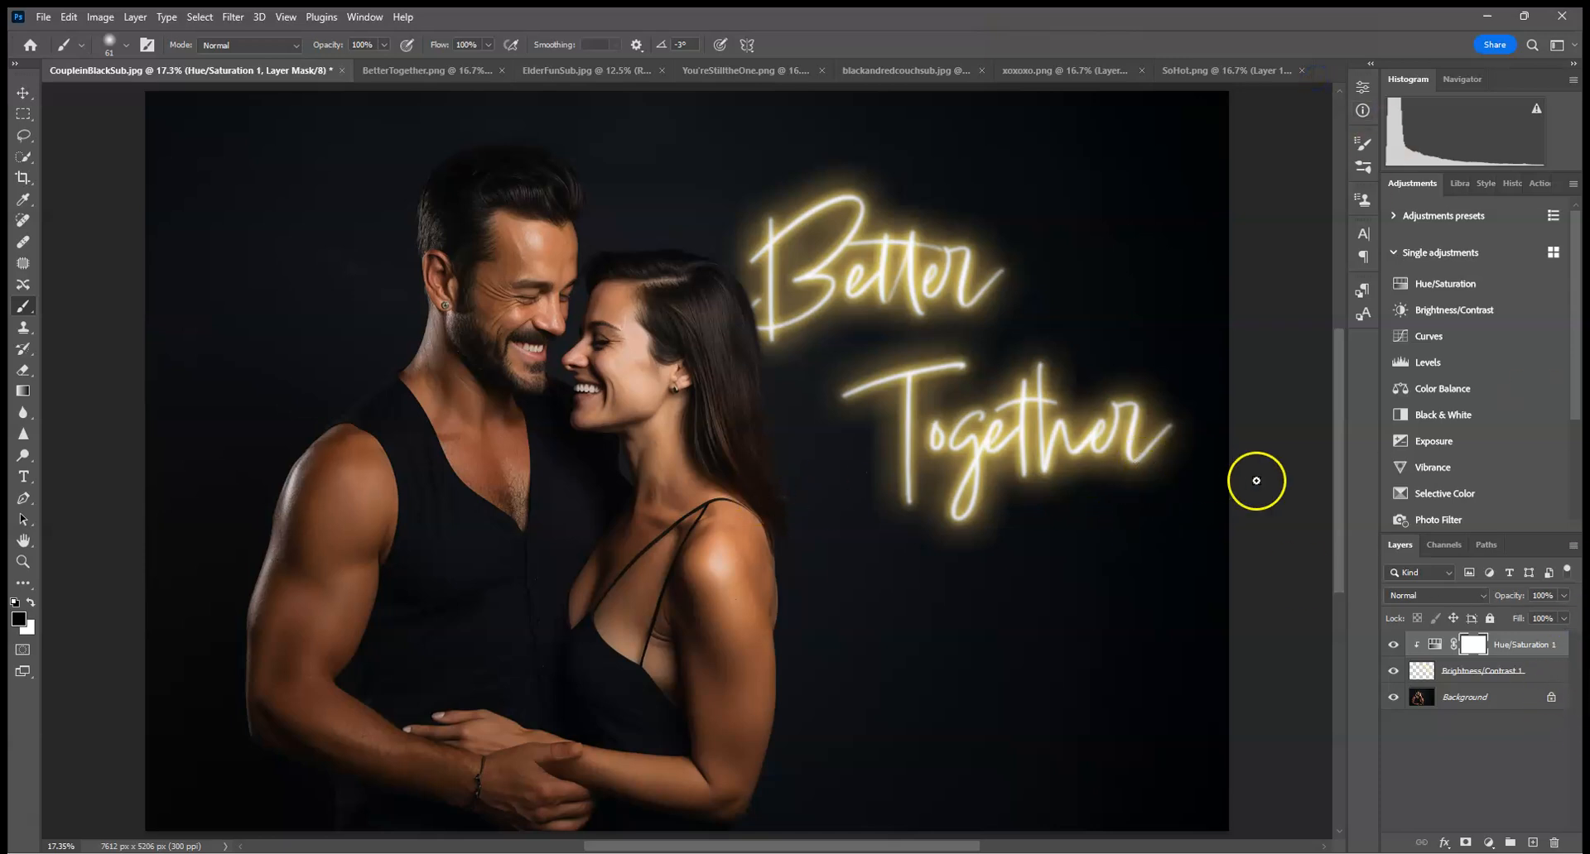
- Try a Black & White adjustment between the neon text and its Hue/Saturation adjustment, and delete it
{"action": "left_click", "coordinate": [1491, 670]}
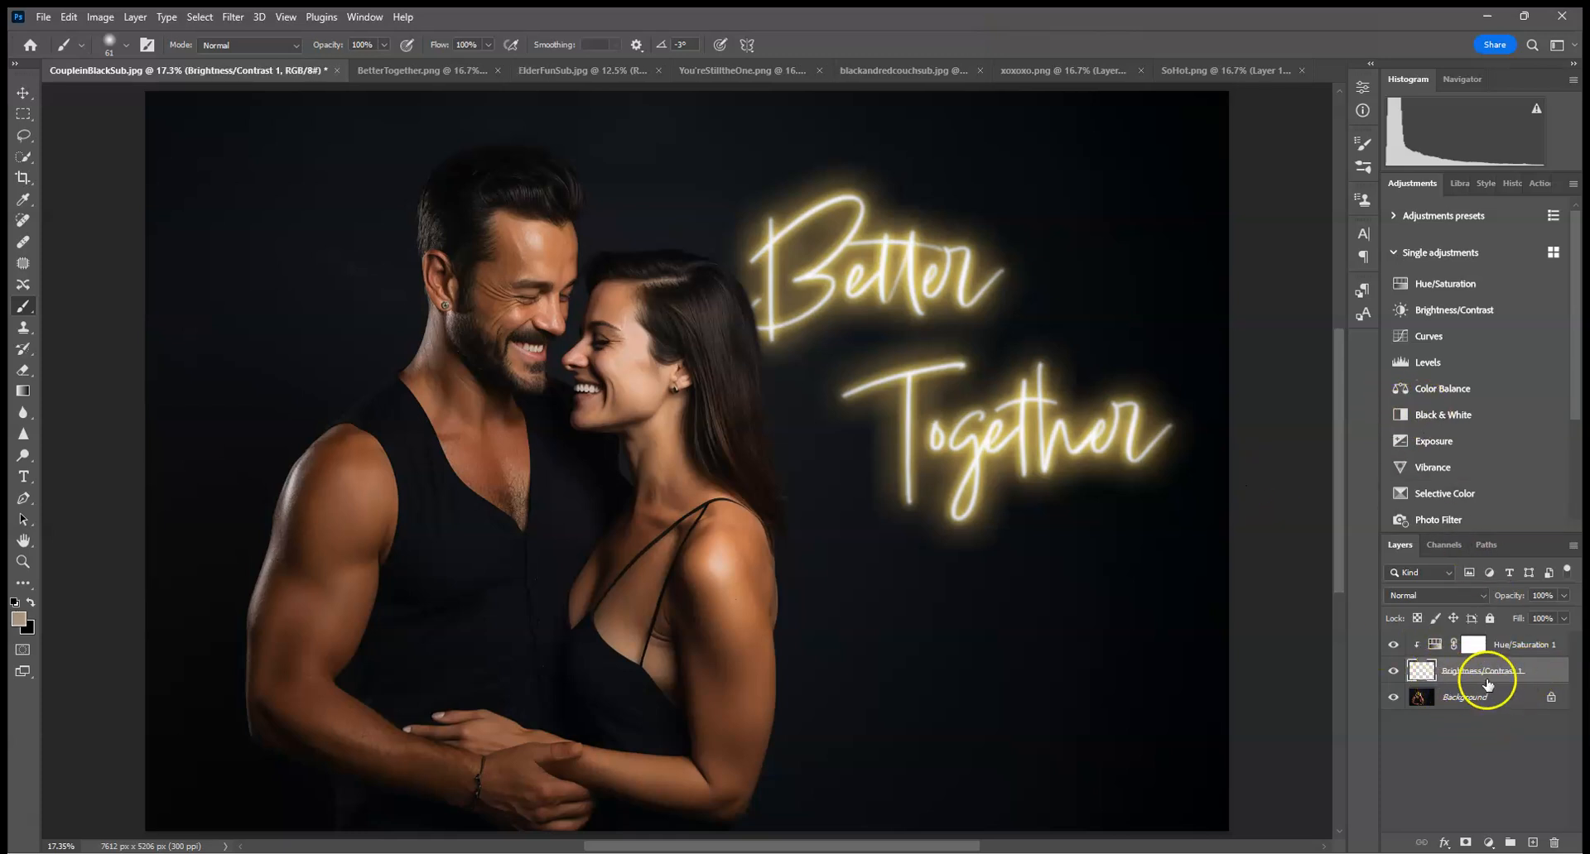
{"action": "left_click", "coordinate": [1442, 415]}
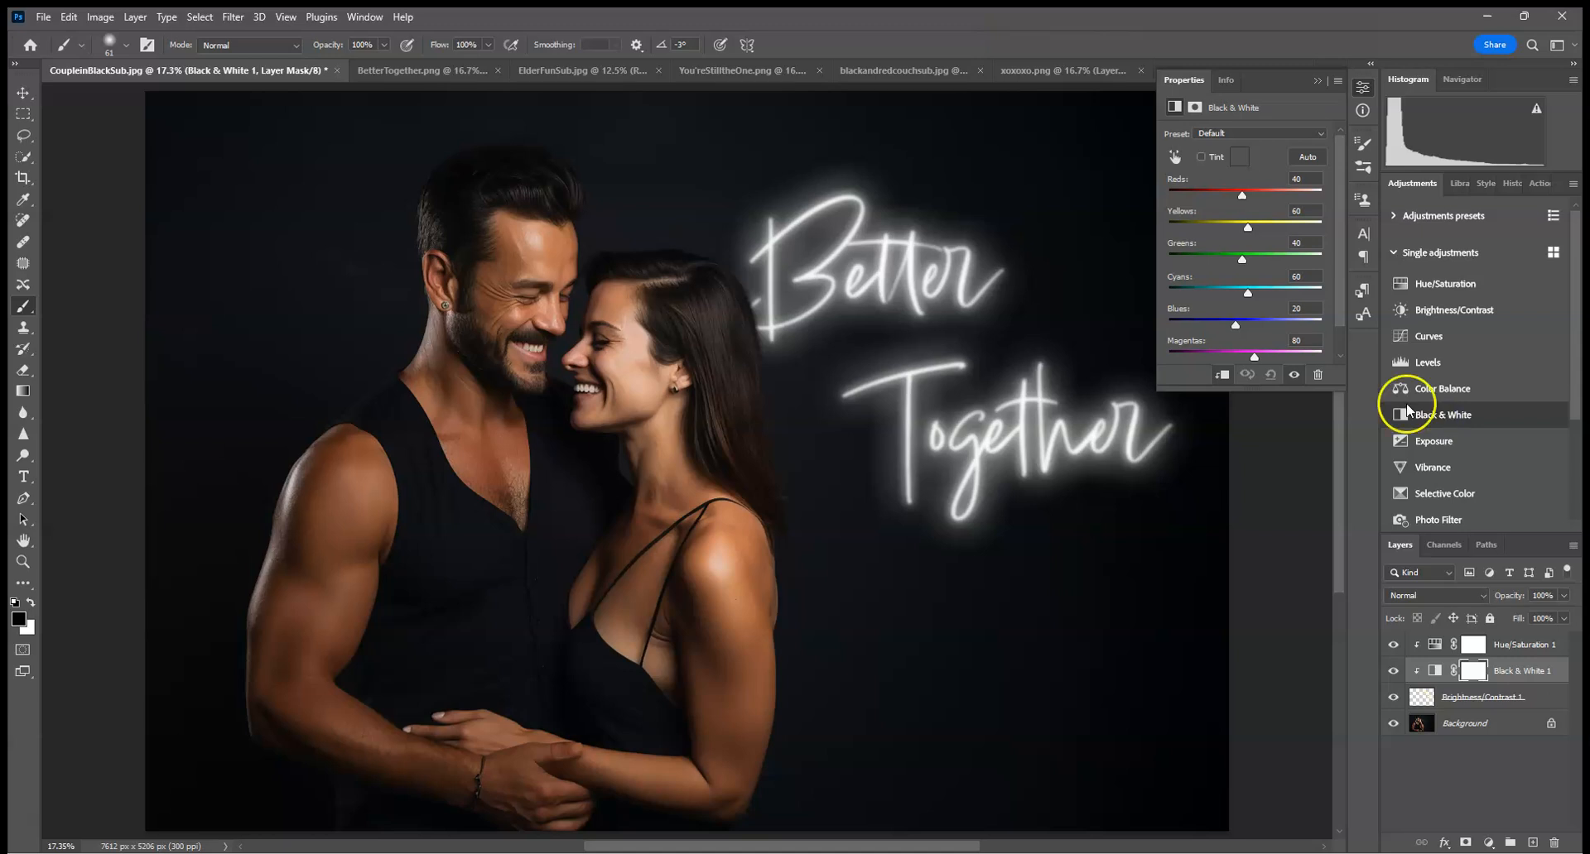
{"action": "left_click", "coordinate": [1315, 81]}
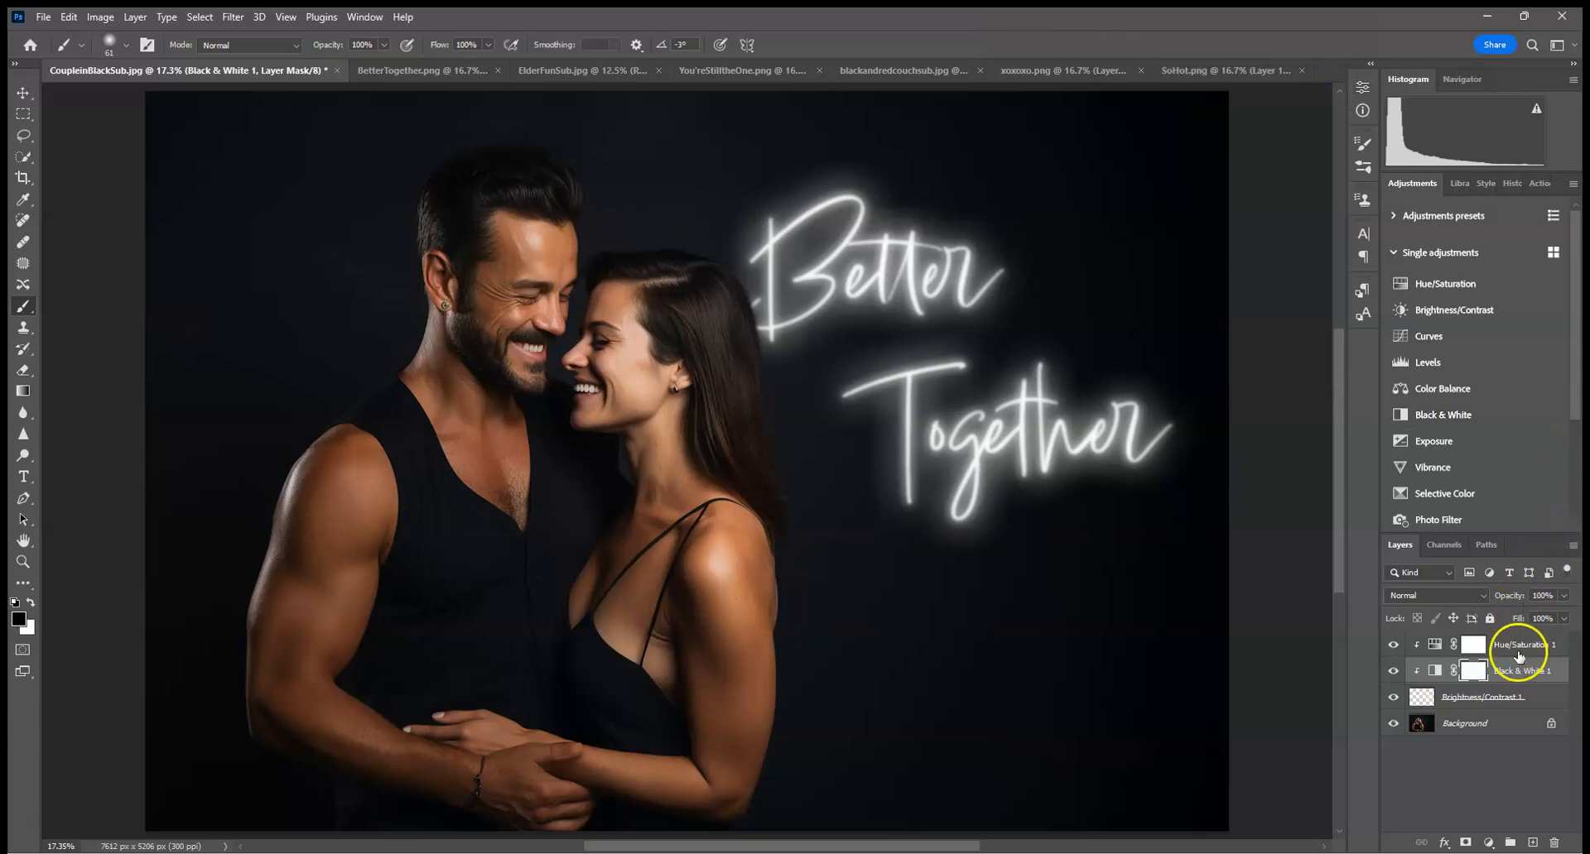
{"action": "left_click", "coordinate": [1534, 678]}
{"action": "left_click_drag", "start_coordinate": [1537, 674], "coordinate": [1554, 841]}
- Merge the Hue/Saturation adjustment with the neon text layer
{"action": "left_click", "coordinate": [1536, 646], "text": "shift"}
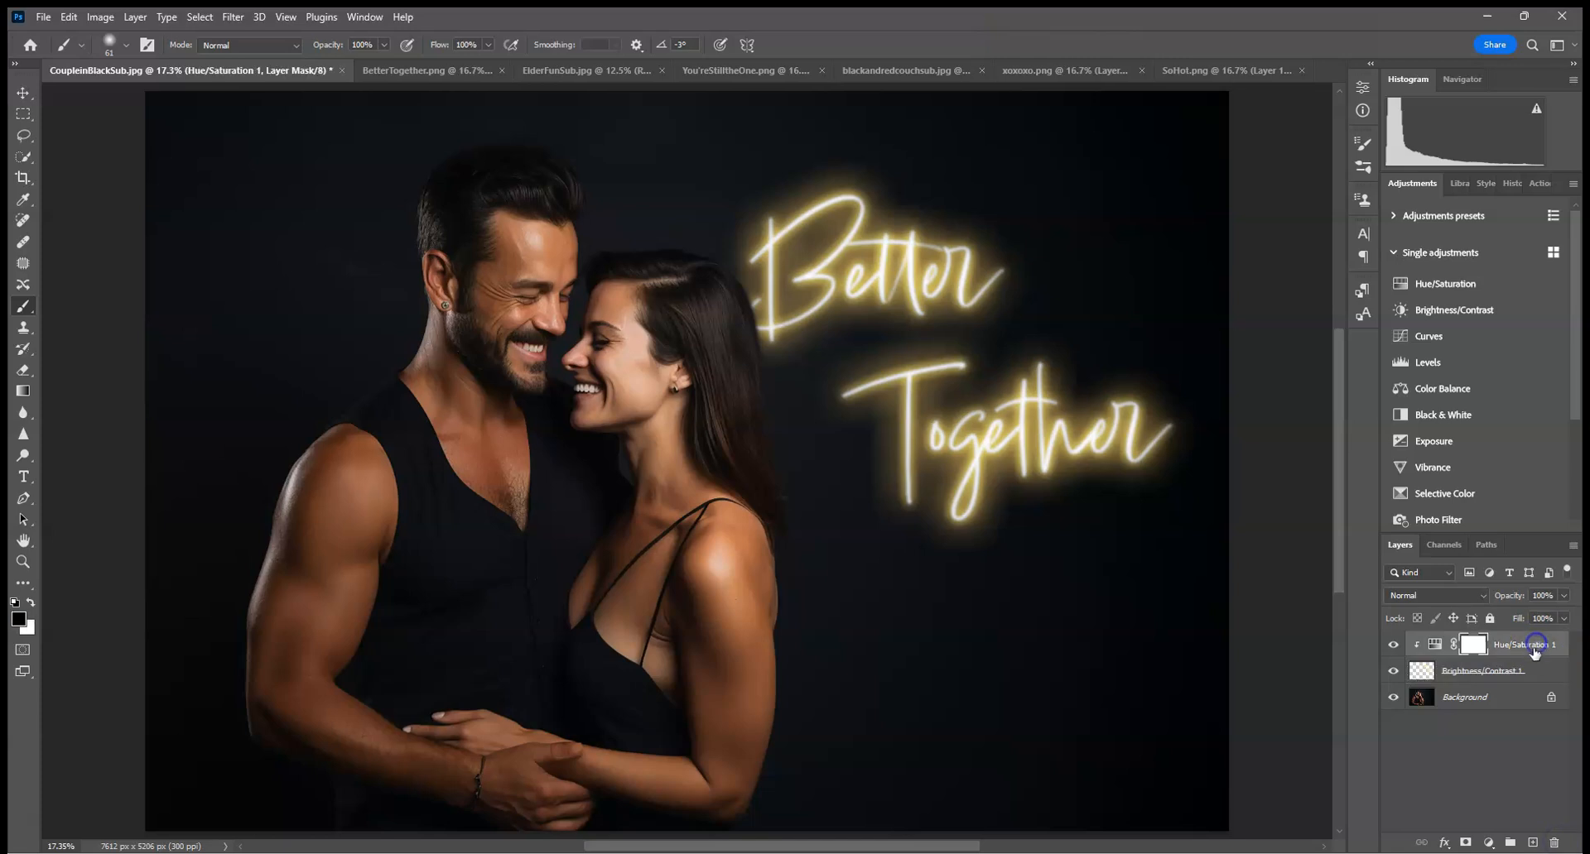
{"action": "right_click", "coordinate": [1521, 672]}
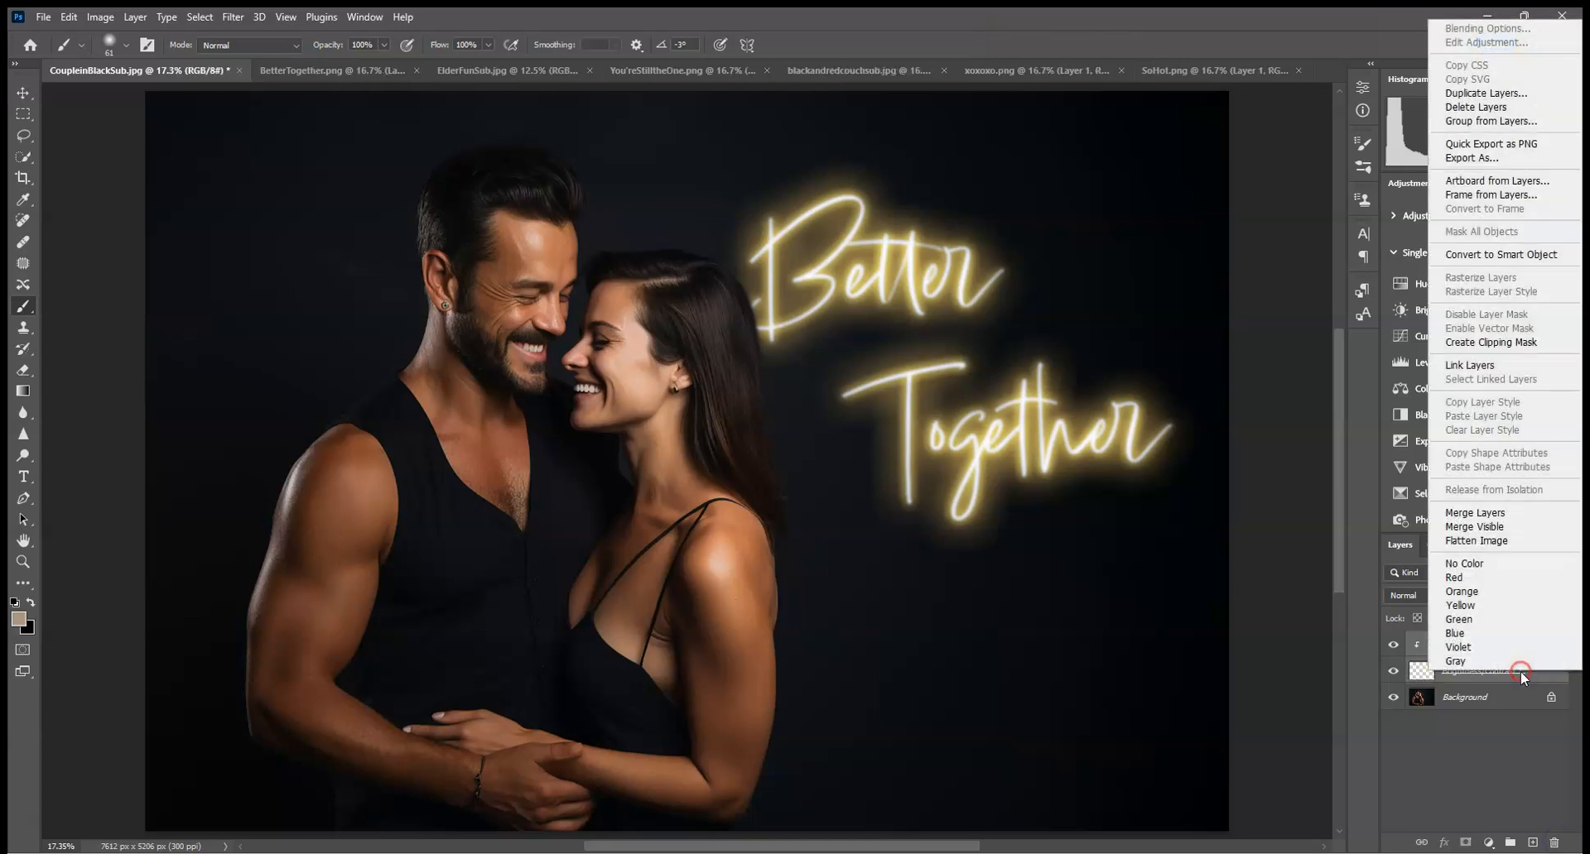
{"action": "left_click", "coordinate": [1475, 512]}
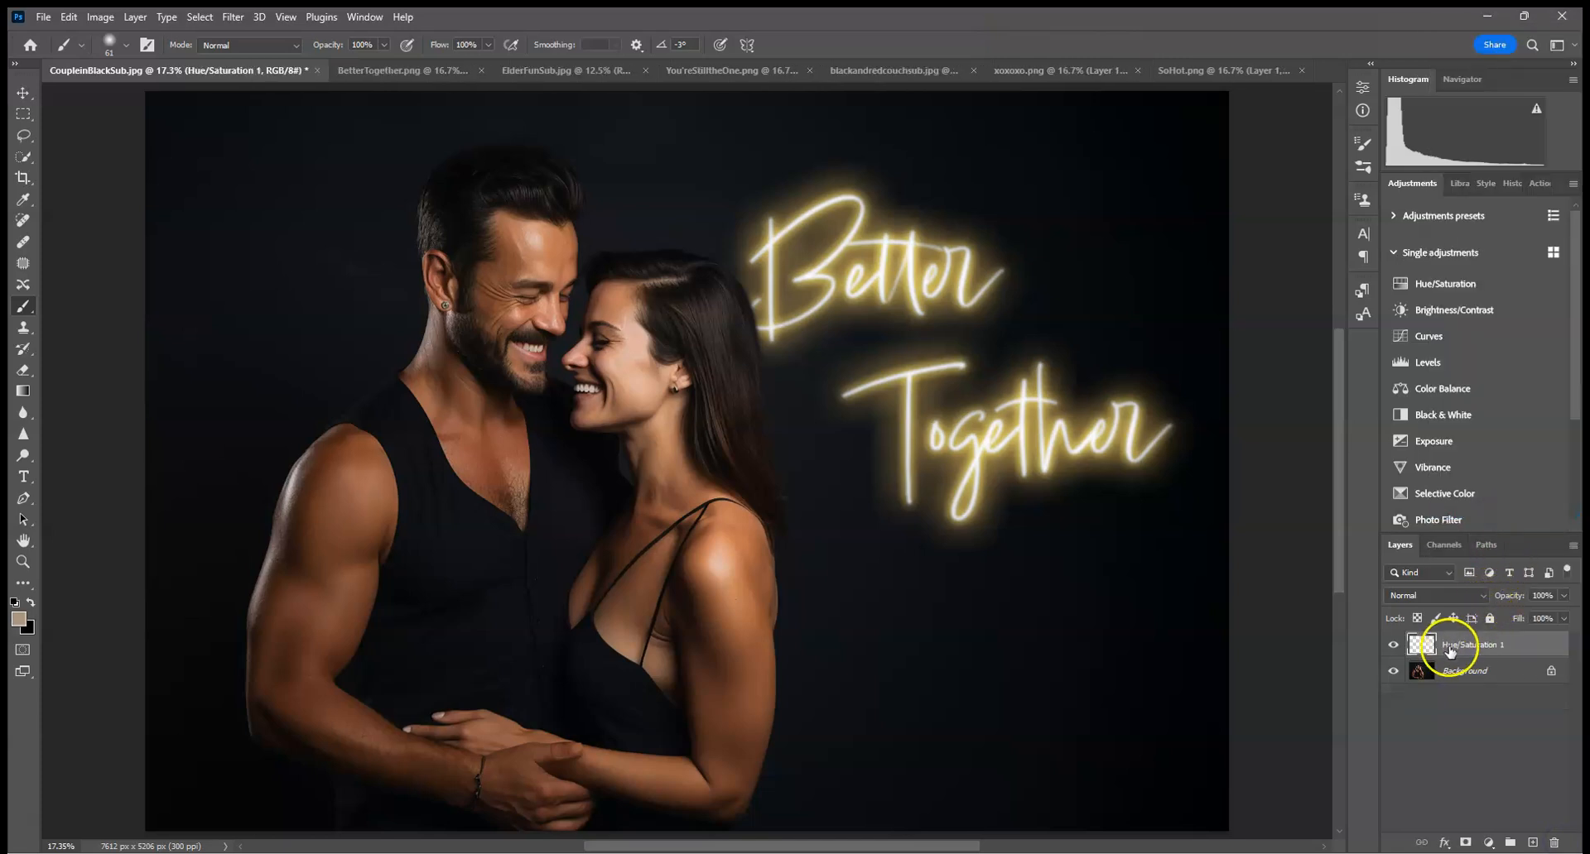
- Add a Black & White adjustment with the default preset and clip it to the neon text layer
{"action": "left_click", "coordinate": [1441, 416]}
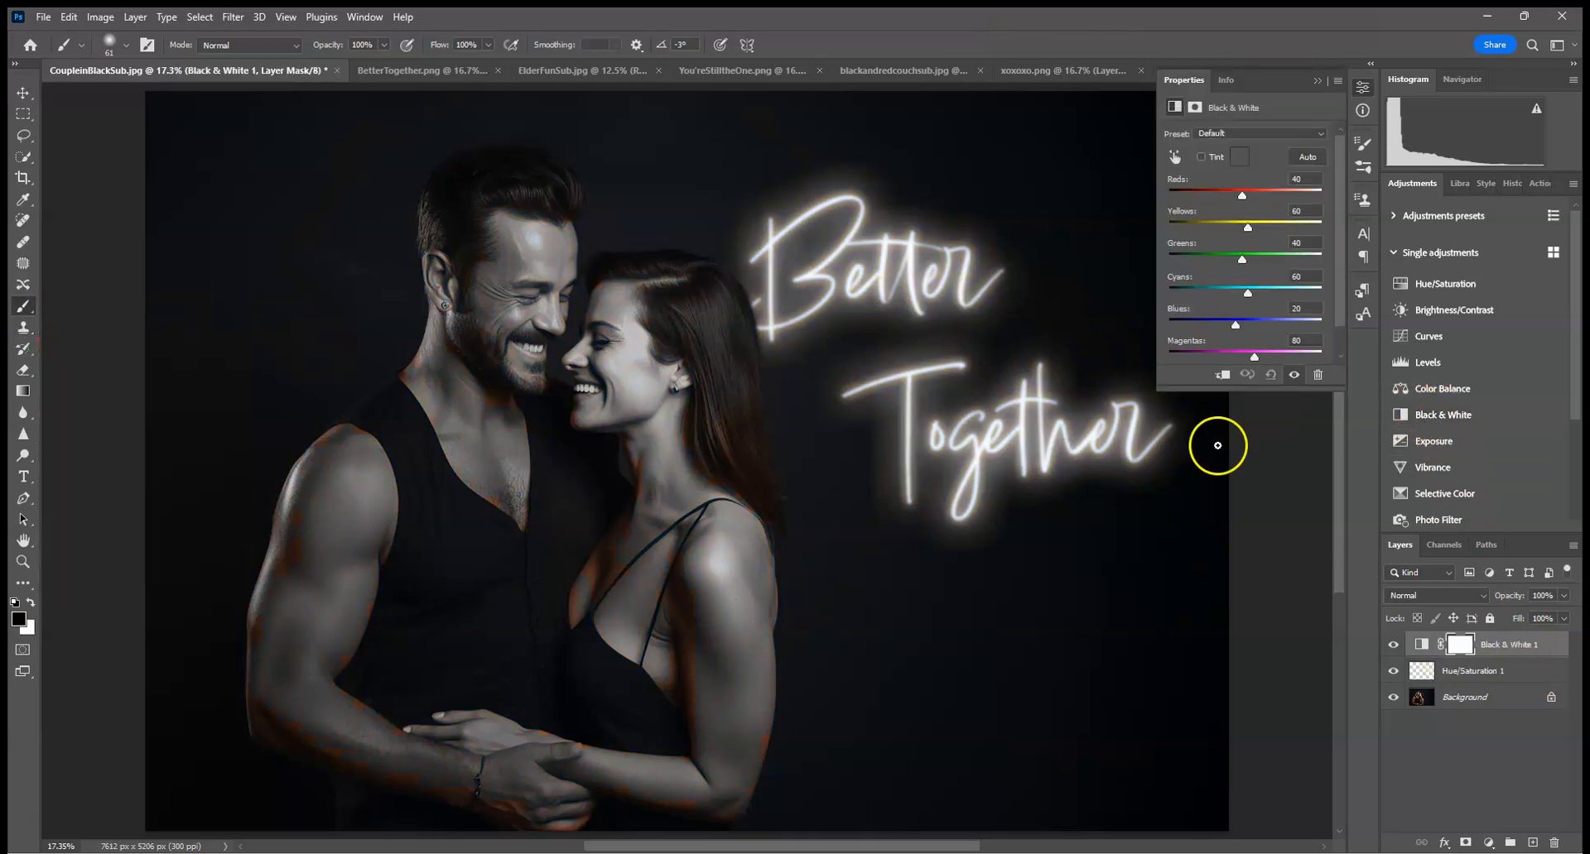
{"action": "right_click", "coordinate": [1507, 651]}
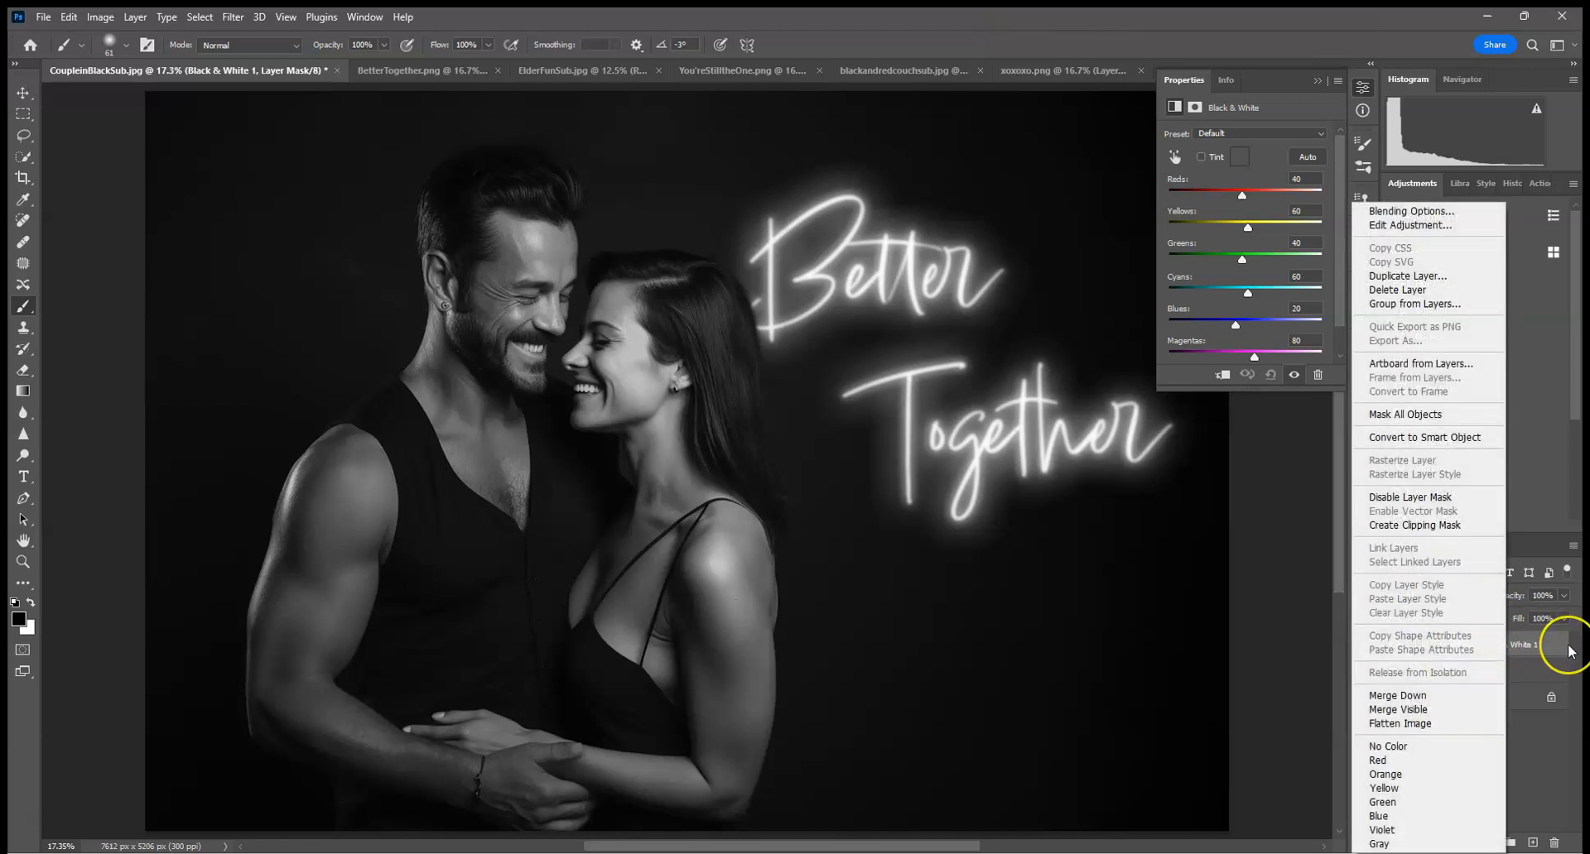
{"action": "left_click", "coordinate": [1414, 525]}
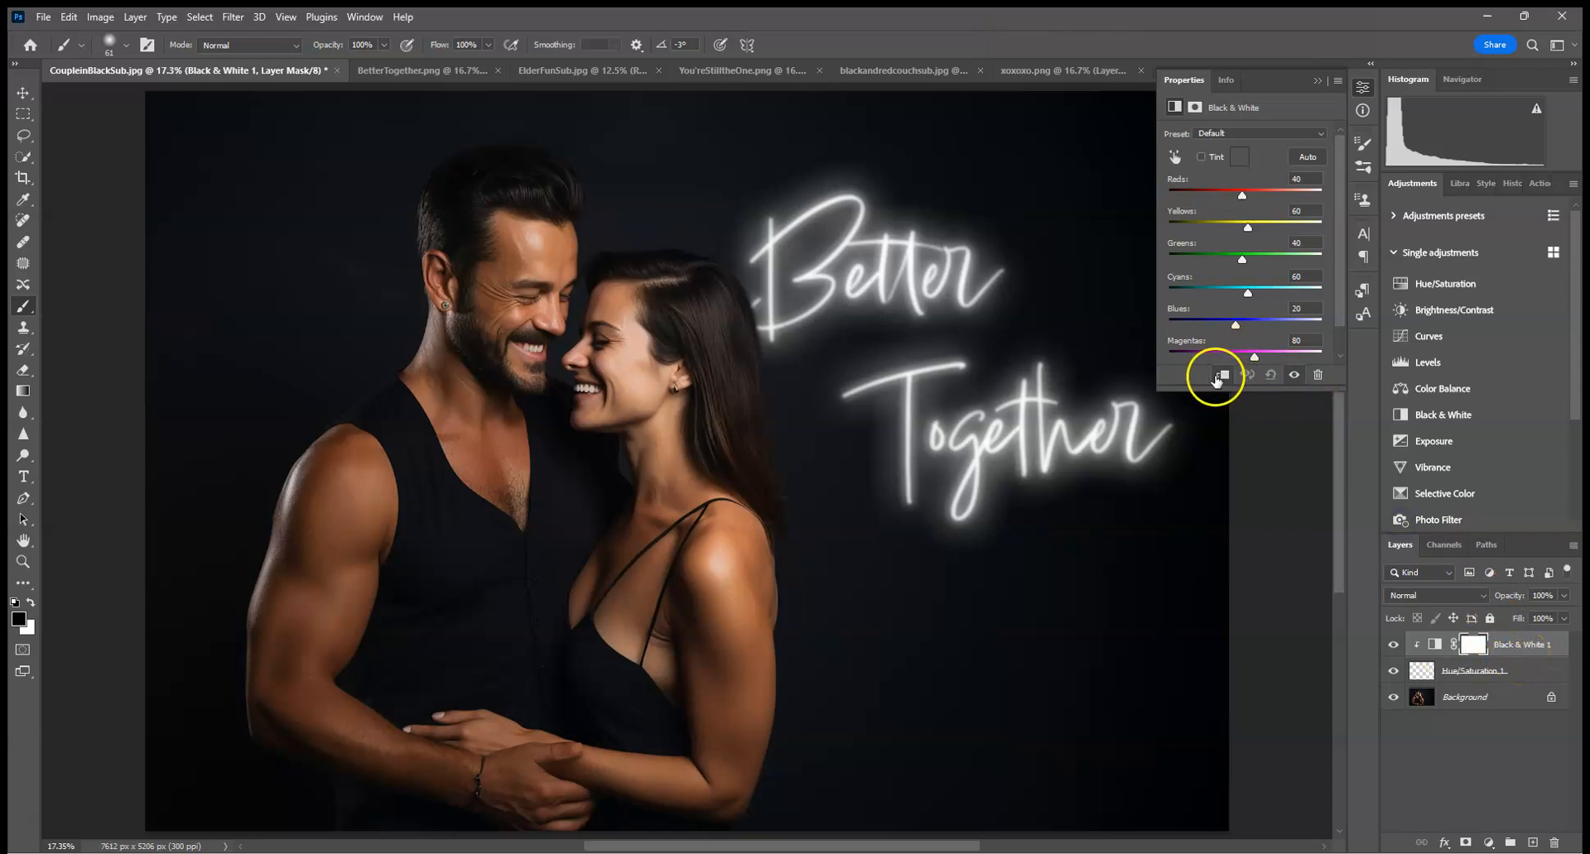
{"action": "left_click", "coordinate": [1317, 80]}
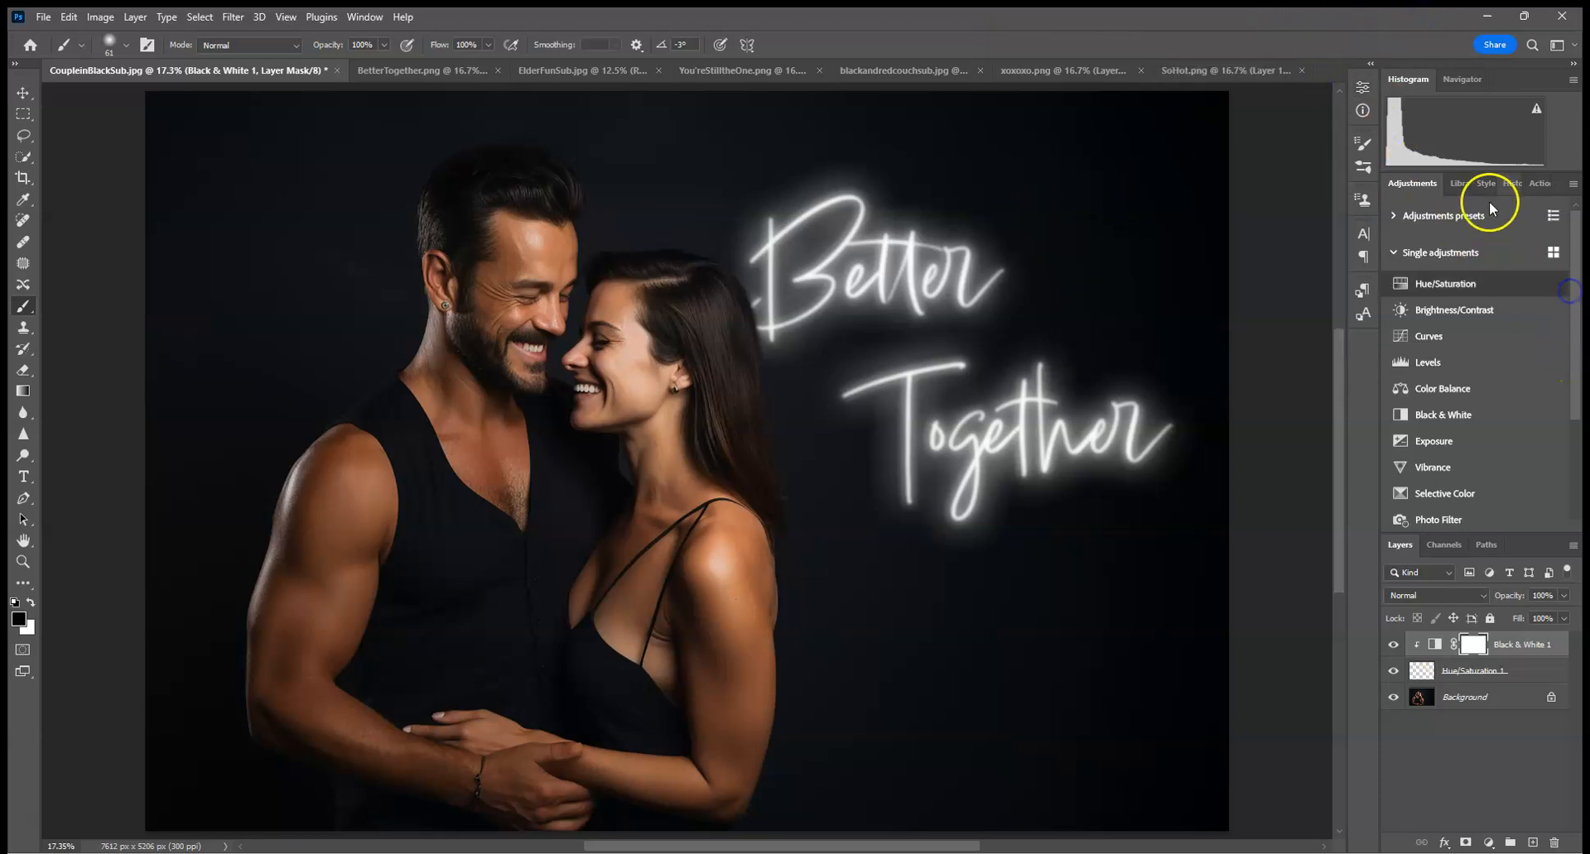
- Compare the photo's initial opened state with the latest edit in the document history
{"action": "left_click", "coordinate": [1513, 184]}
{"action": "scroll", "coordinate": [1562, 397], "scroll_direction": "up", "scroll_amount": 5}
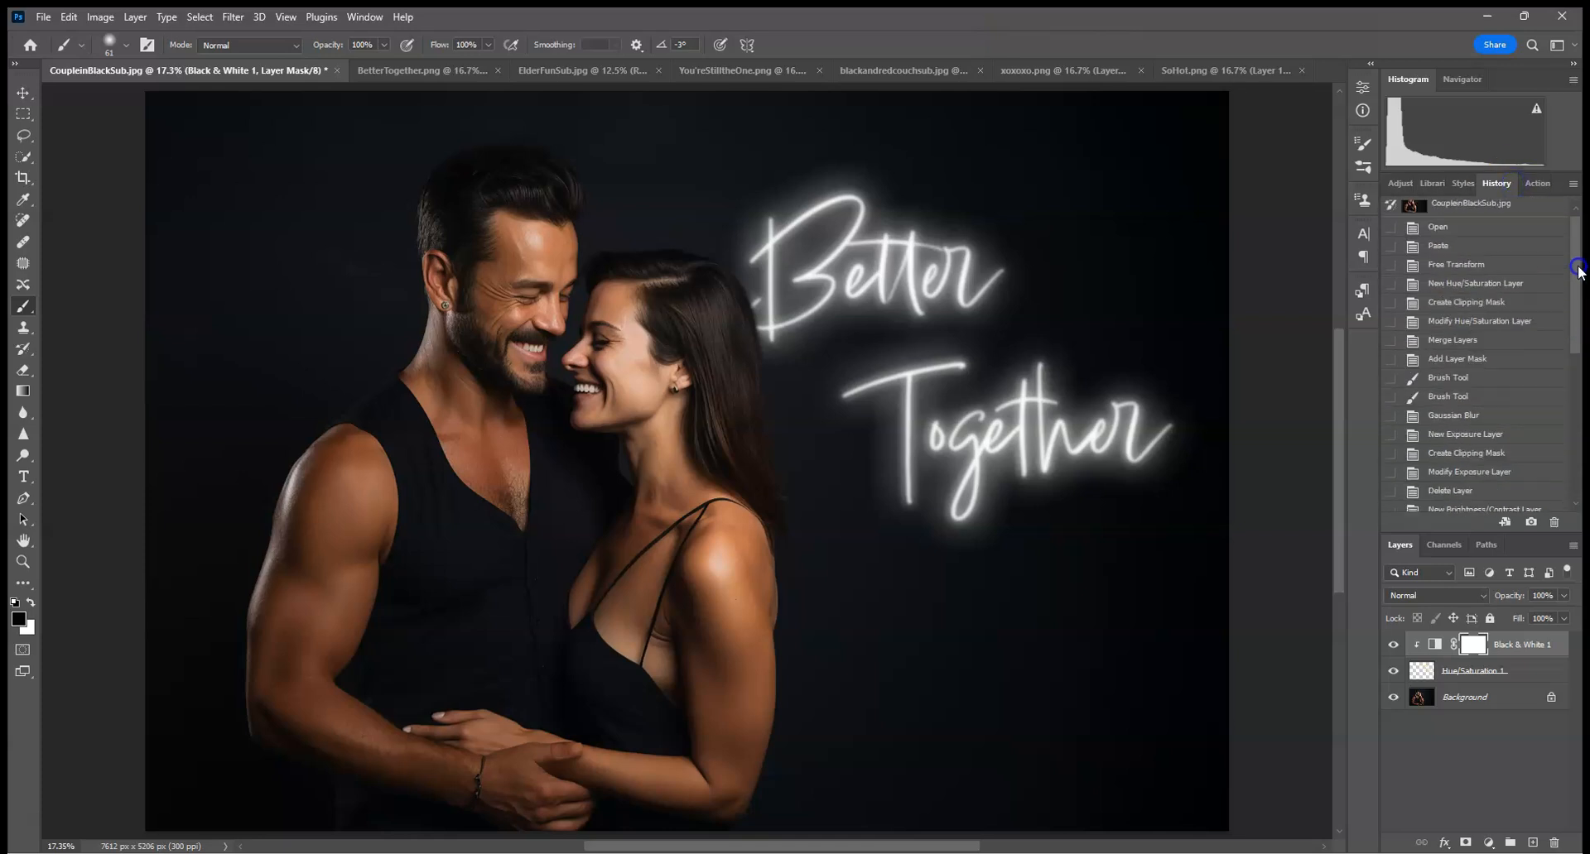
{"action": "left_click", "coordinate": [1526, 221]}
{"action": "left_click_drag", "start_coordinate": [1573, 242], "coordinate": [1577, 426]}
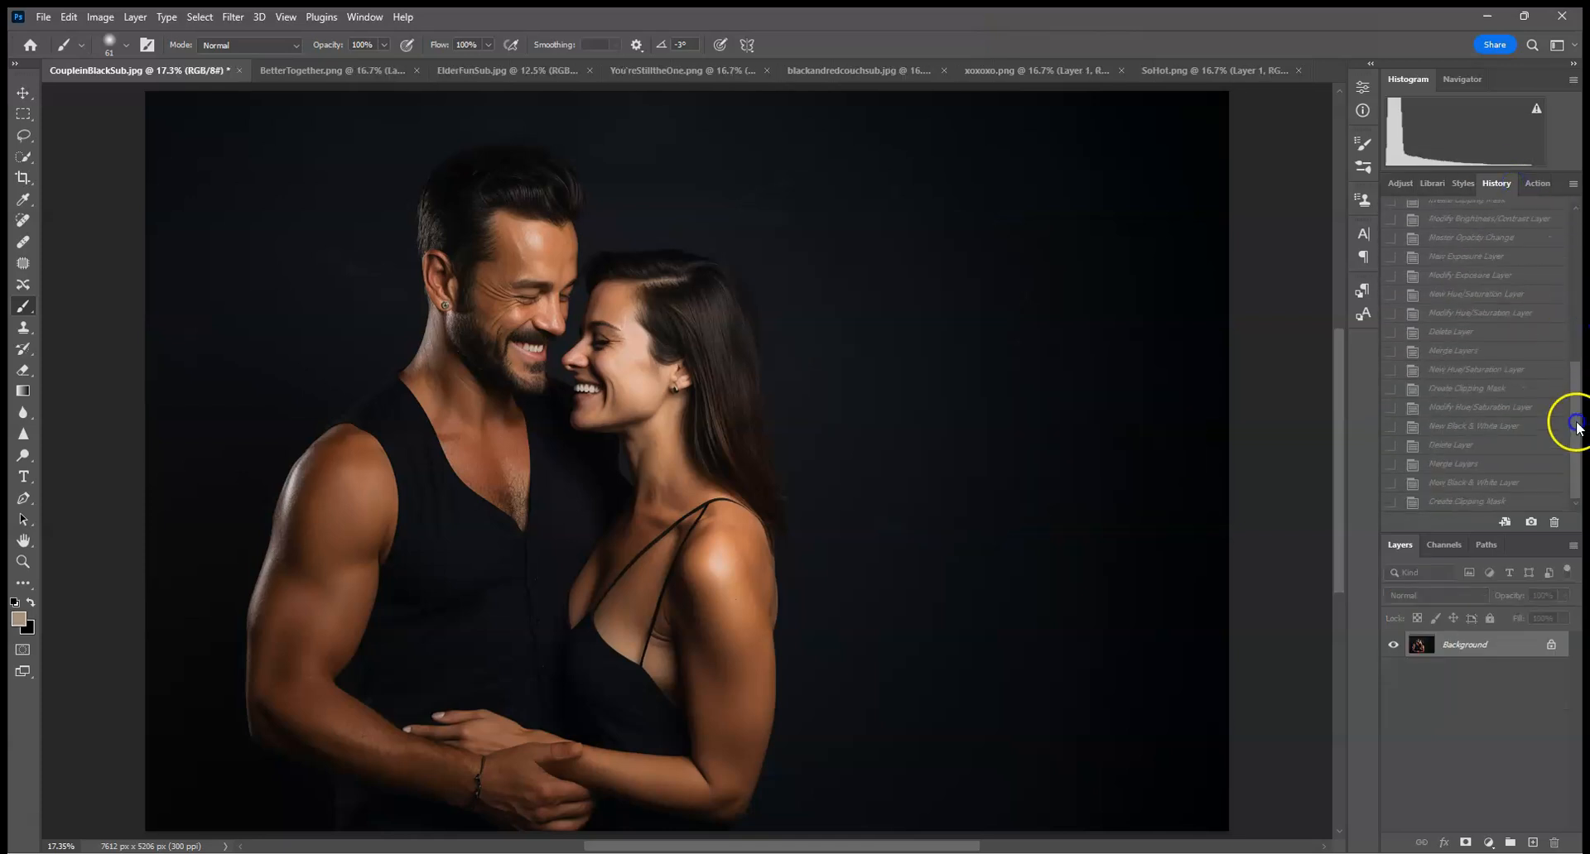
{"action": "left_click", "coordinate": [1499, 501]}
- Select the whole canvas of You'reStilltheOne.png and copy its neon text
{"action": "left_click", "coordinate": [330, 70]}
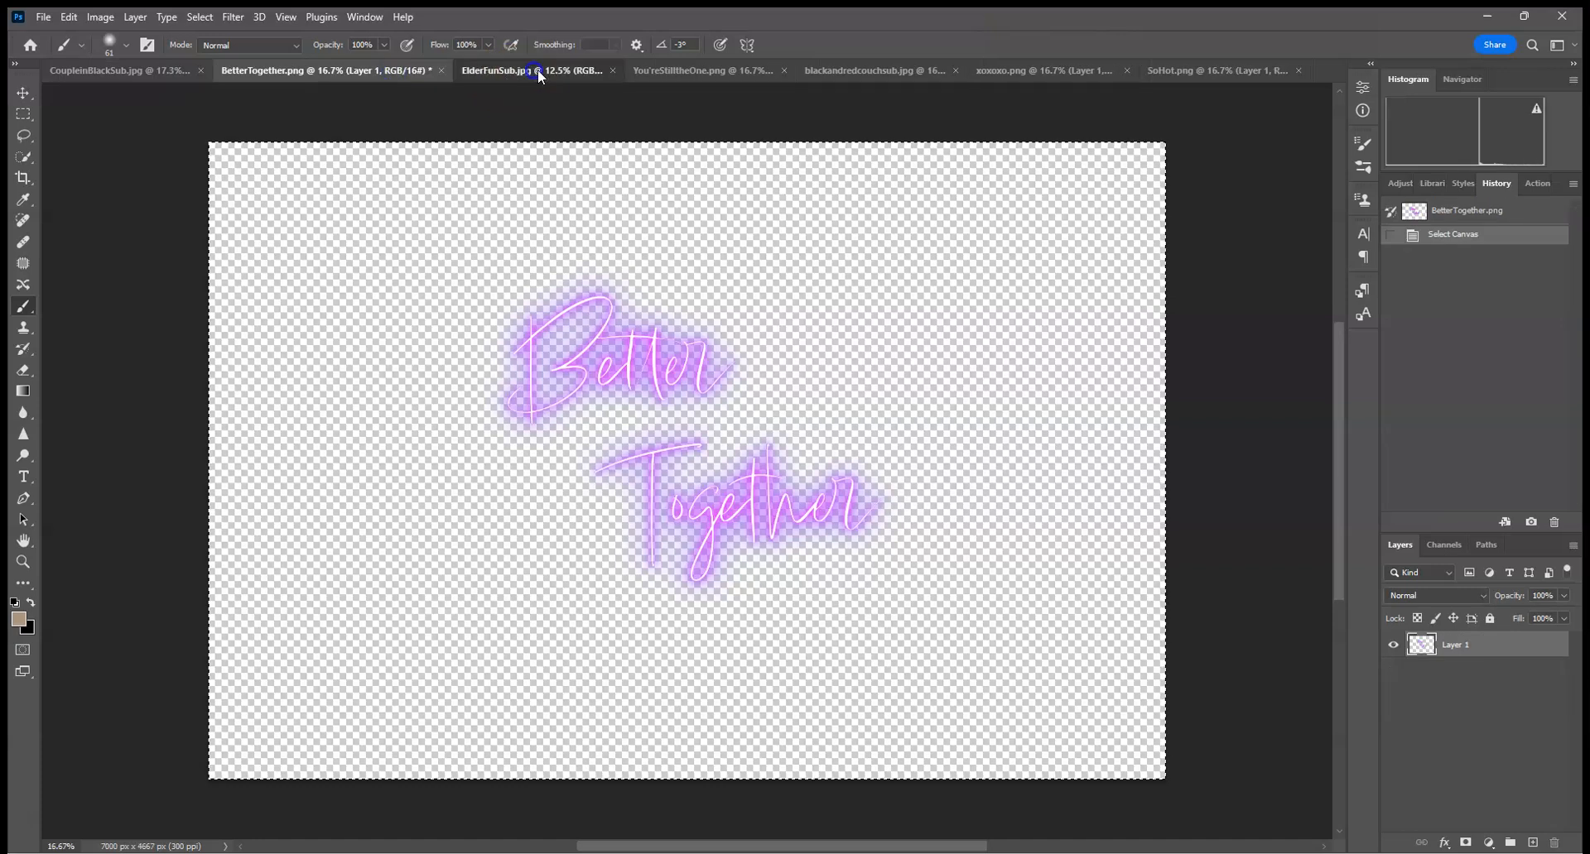
{"action": "left_click", "coordinate": [537, 71]}
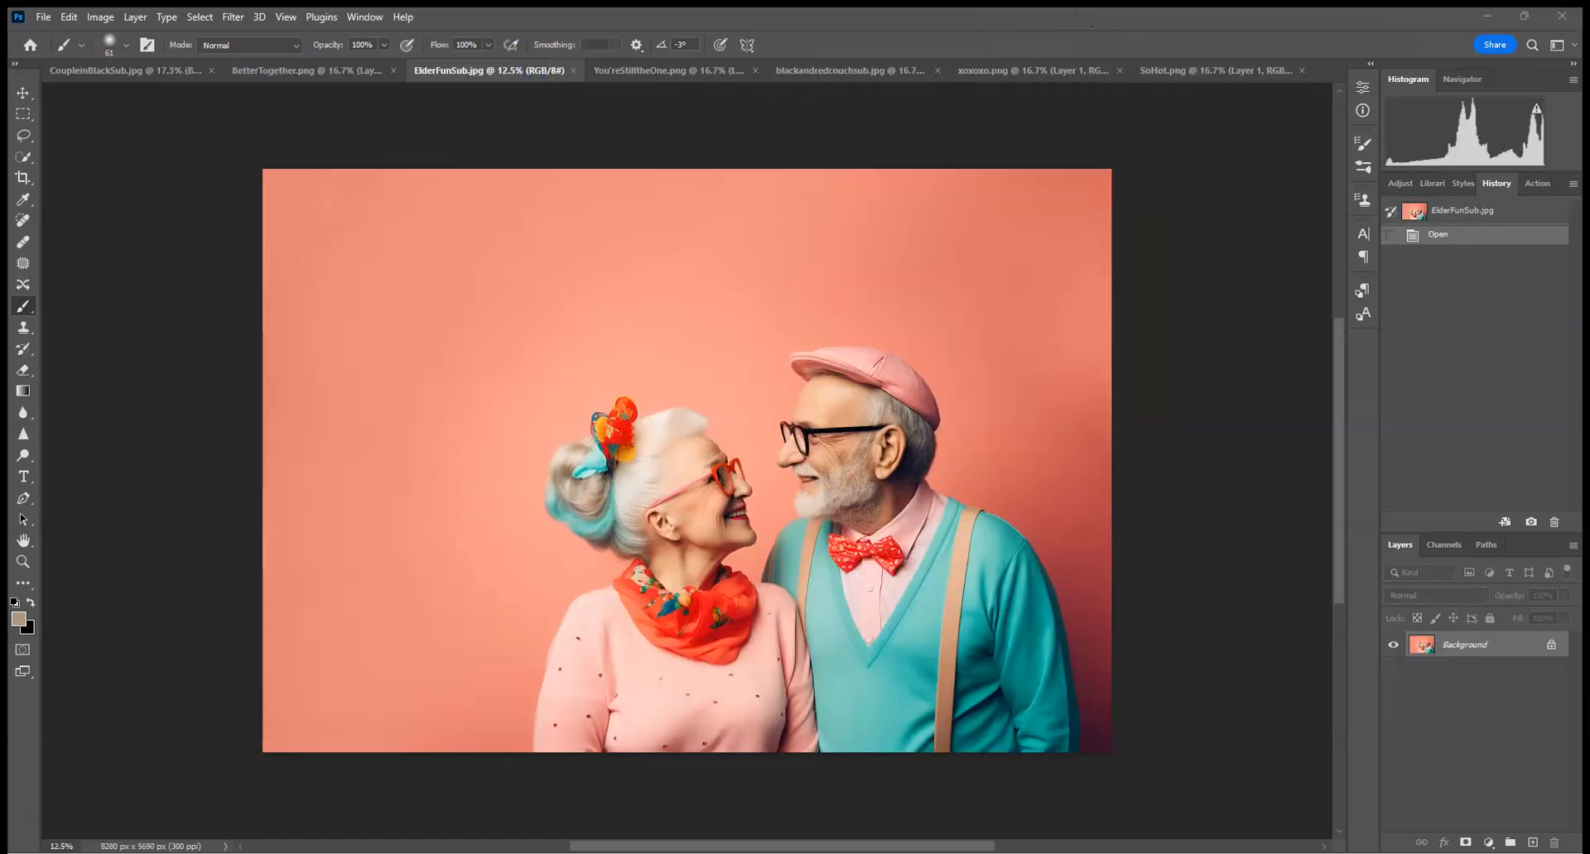
{"action": "left_click", "coordinate": [692, 69]}
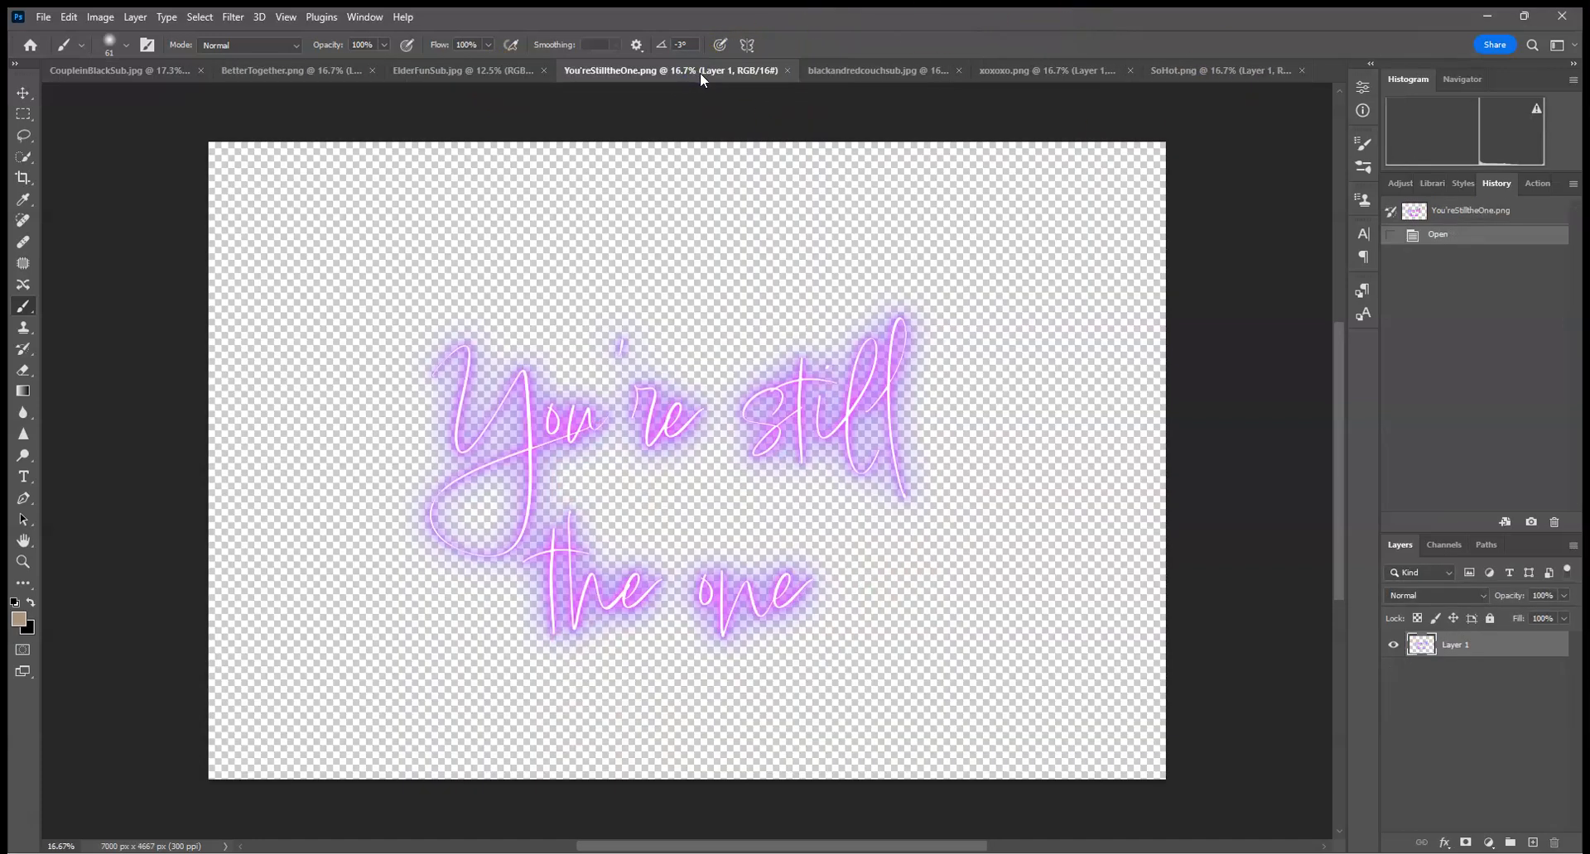
{"action": "left_click", "coordinate": [200, 17]}
{"action": "left_click", "coordinate": [207, 36]}
{"action": "left_click", "coordinate": [68, 16]}
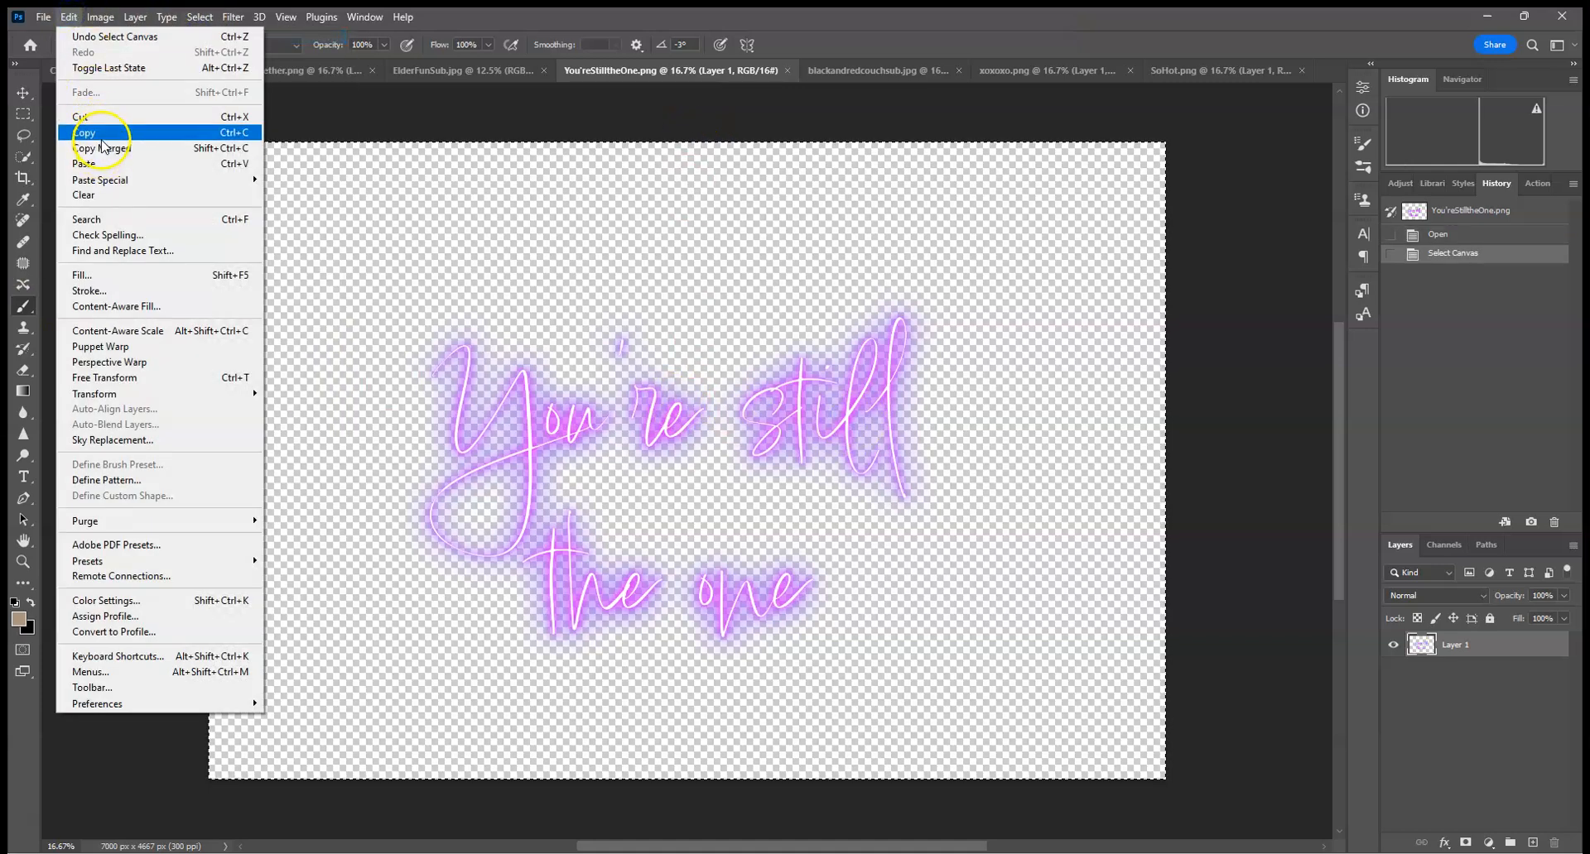
{"action": "left_click", "coordinate": [98, 134]}
- Paste the copied neon text into the elderly couple photo, ElderFunSub.jpg
{"action": "left_click", "coordinate": [468, 70]}
{"action": "left_click", "coordinate": [69, 16]}
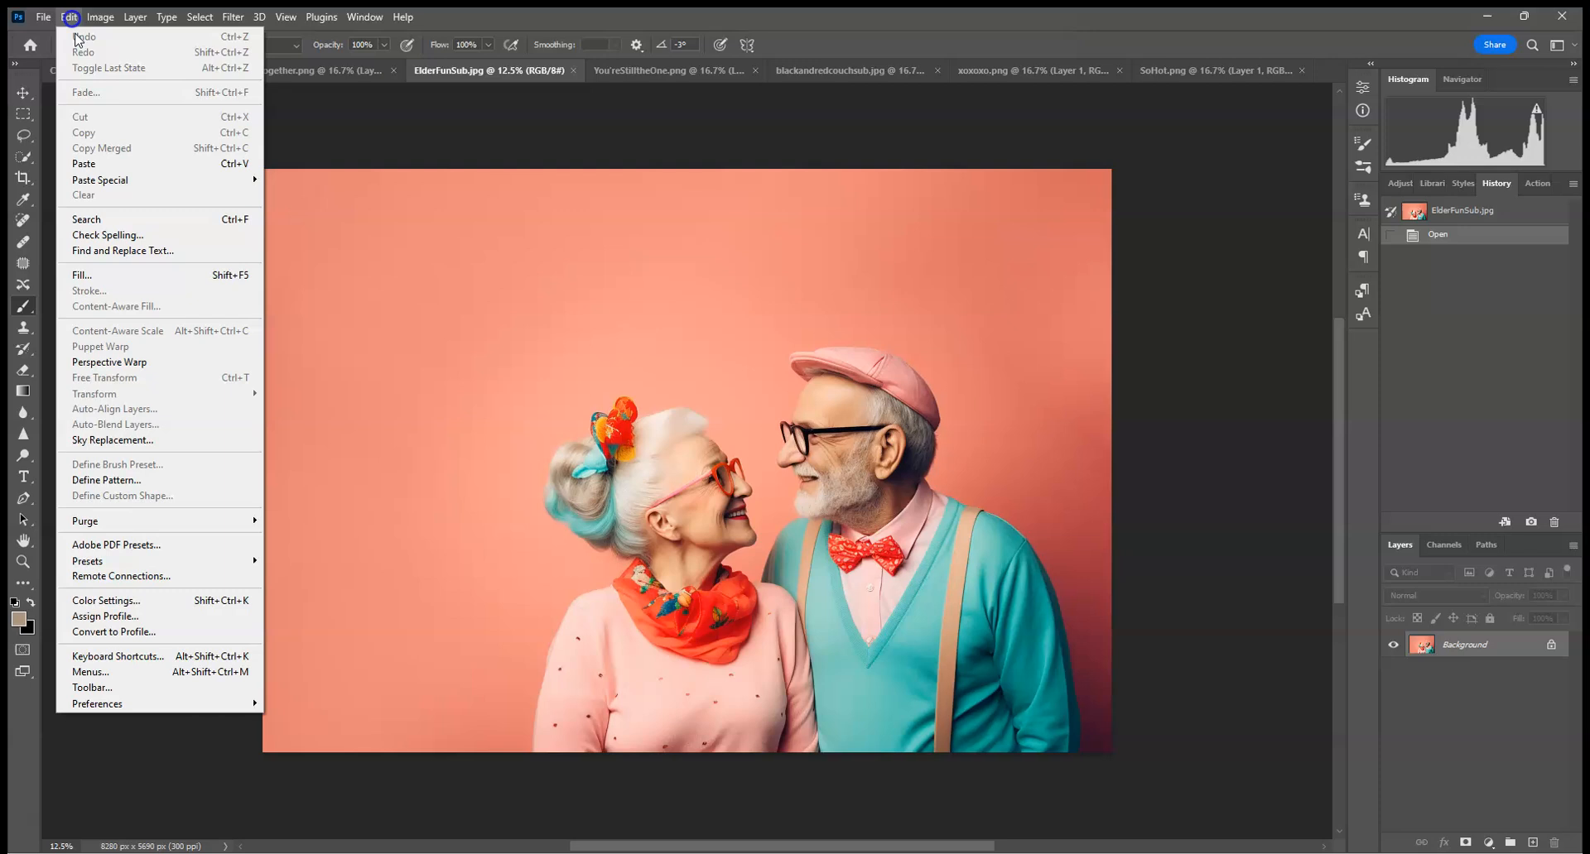
{"action": "left_click", "coordinate": [91, 165]}
- Scale the pasted neon text to about 110.57%, move it to the photo's upper-left background, and shrink it slightly
{"action": "left_click", "coordinate": [23, 93]}
{"action": "left_click_drag", "start_coordinate": [888, 315], "coordinate": [925, 287]}
{"action": "left_click_drag", "start_coordinate": [789, 426], "coordinate": [602, 306]}
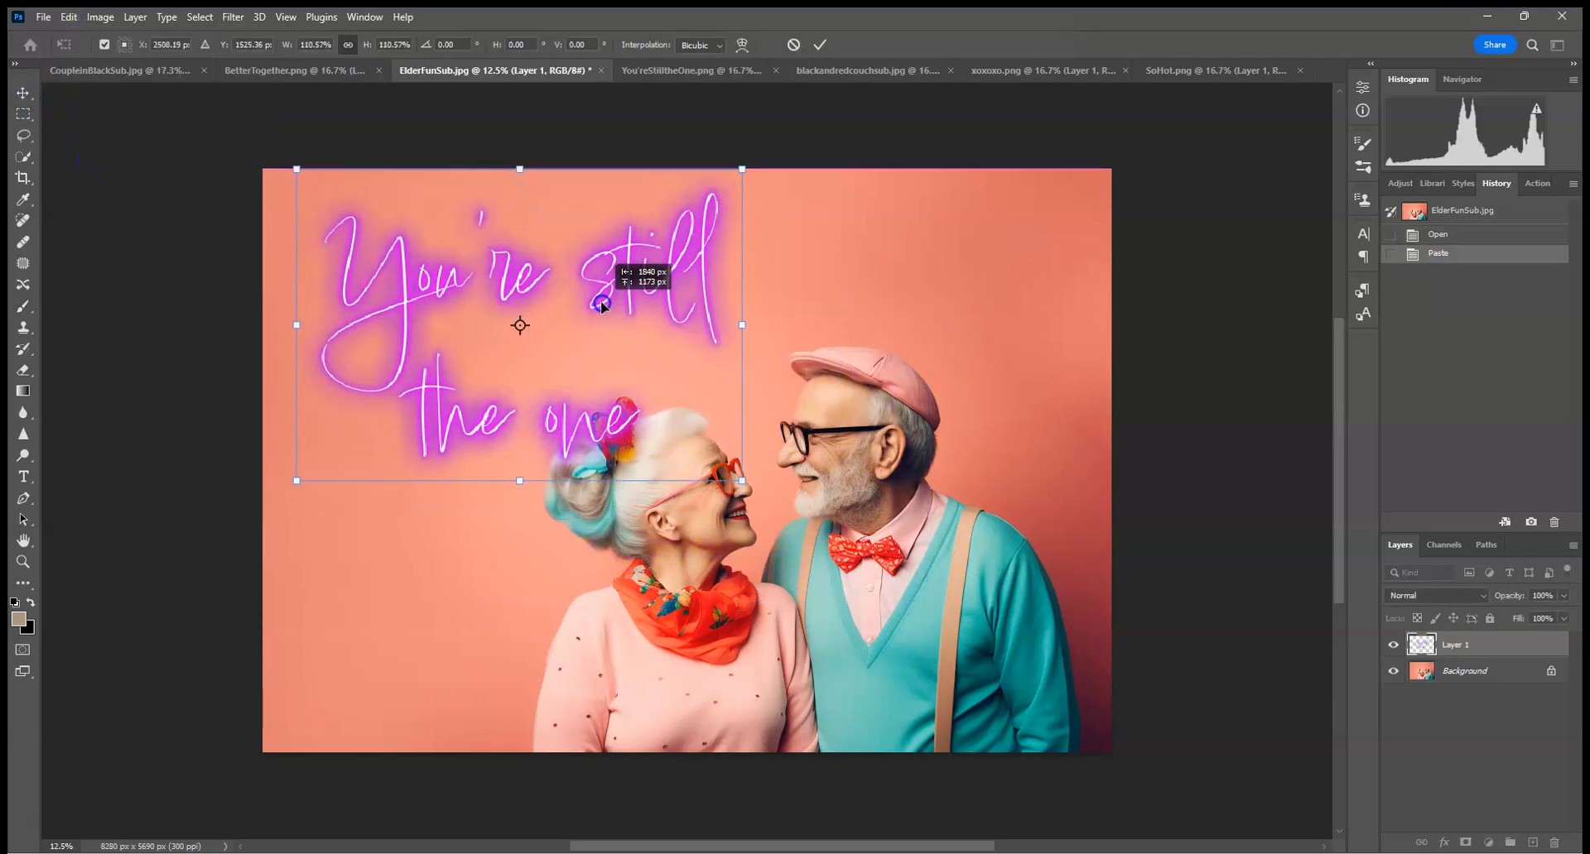
{"action": "left_click", "coordinate": [820, 45]}
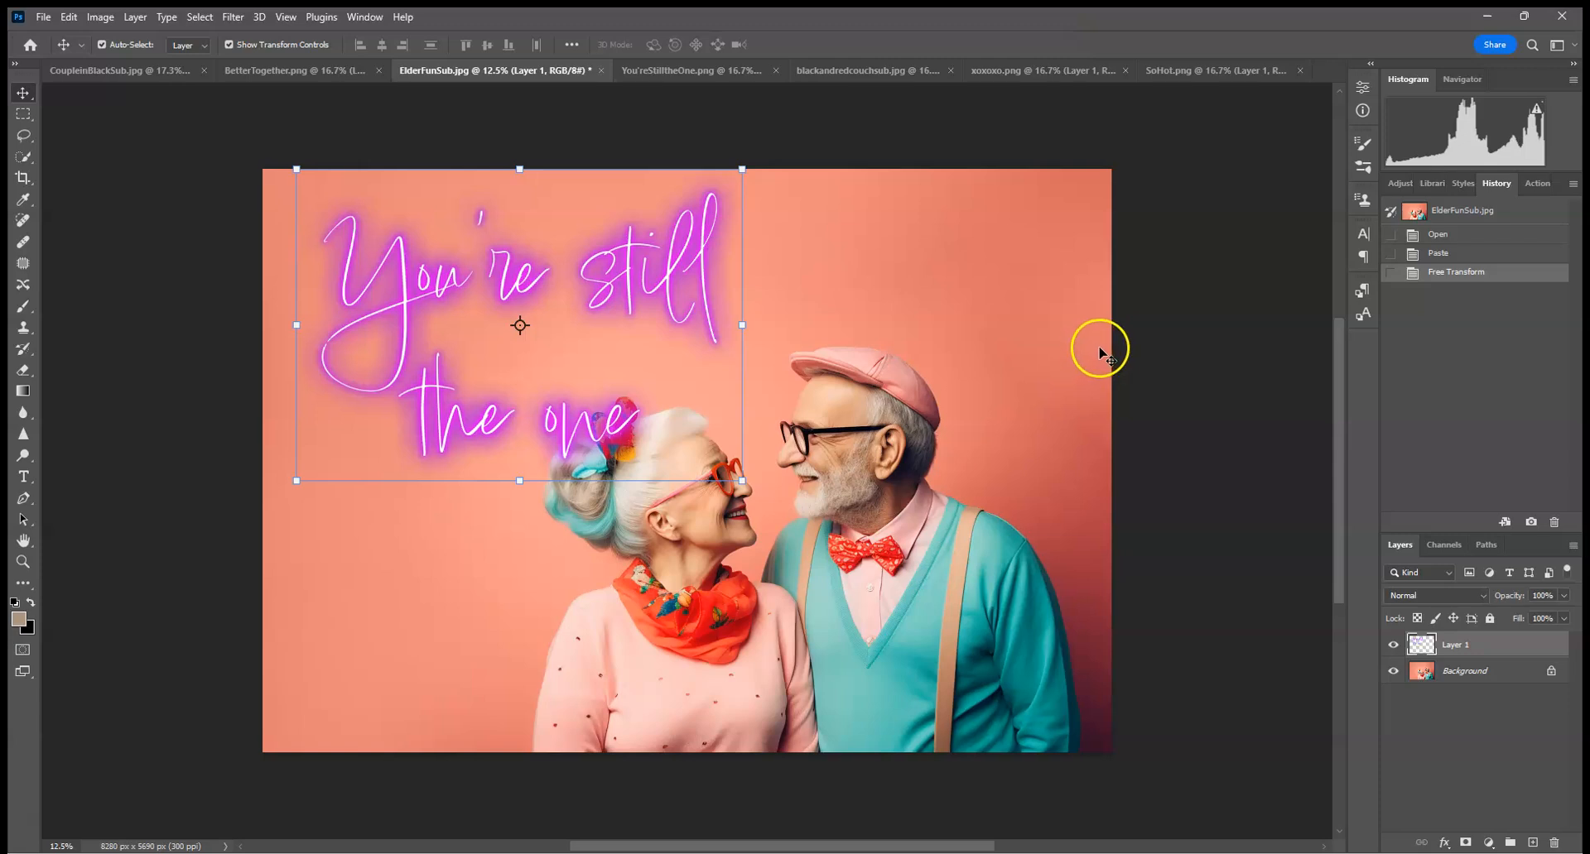
{"action": "mouse_move", "coordinate": [742, 169]}
{"action": "left_mouse_down"}
{"action": "mouse_move", "coordinate": [724, 182]}
{"action": "mouse_move", "coordinate": [742, 169]}
{"action": "left_mouse_up"}
{"action": "left_click", "coordinate": [823, 44]}
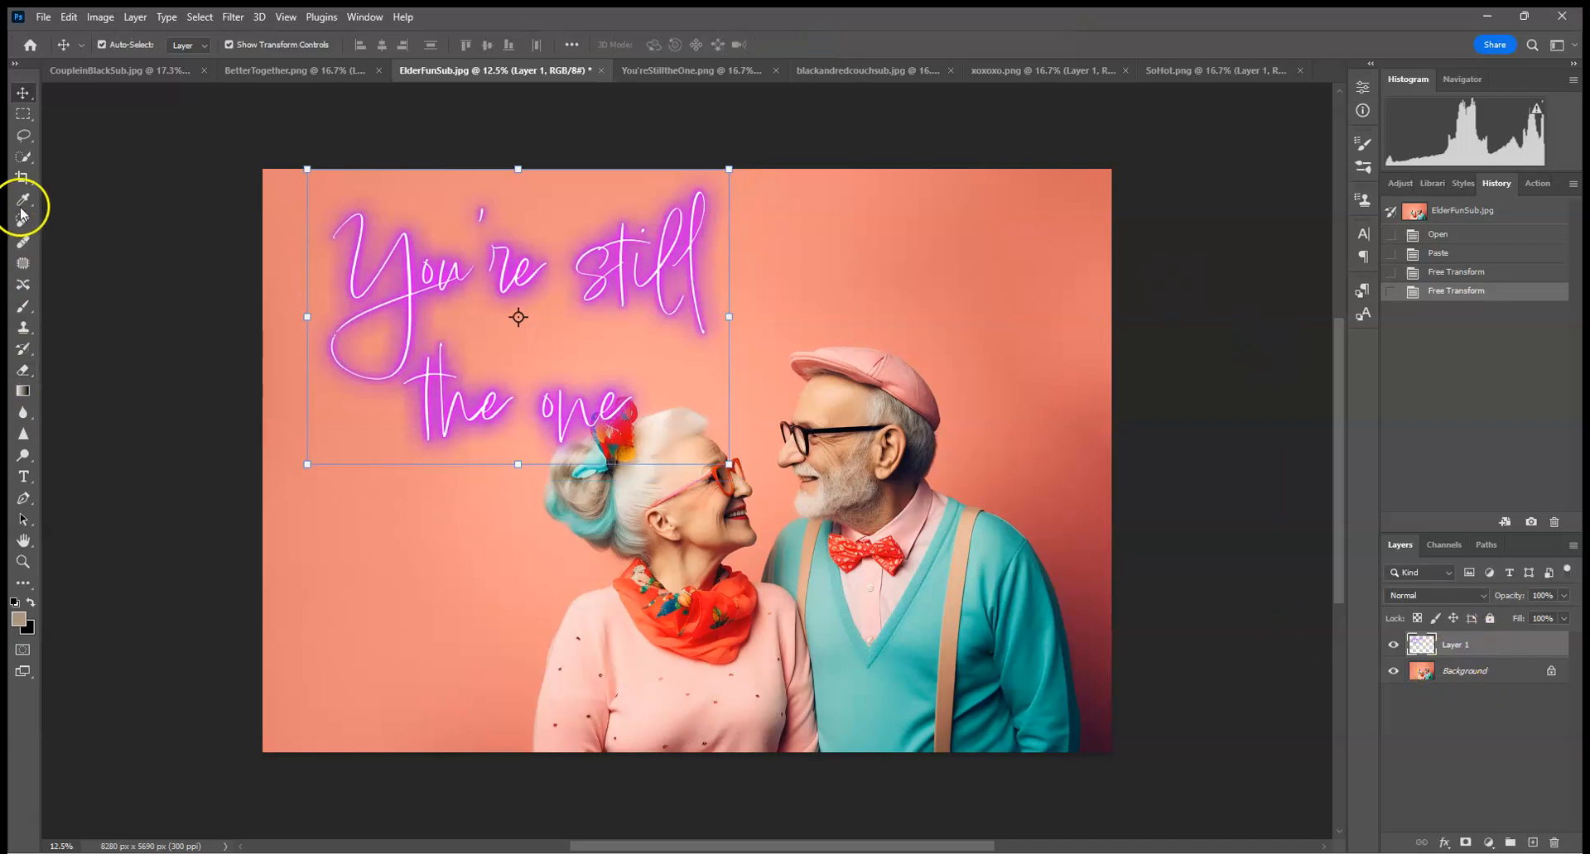
- Lasso the words "the one" on Layer 1 with a 50 px feather and copy the selection
{"action": "left_click", "coordinate": [30, 140]}
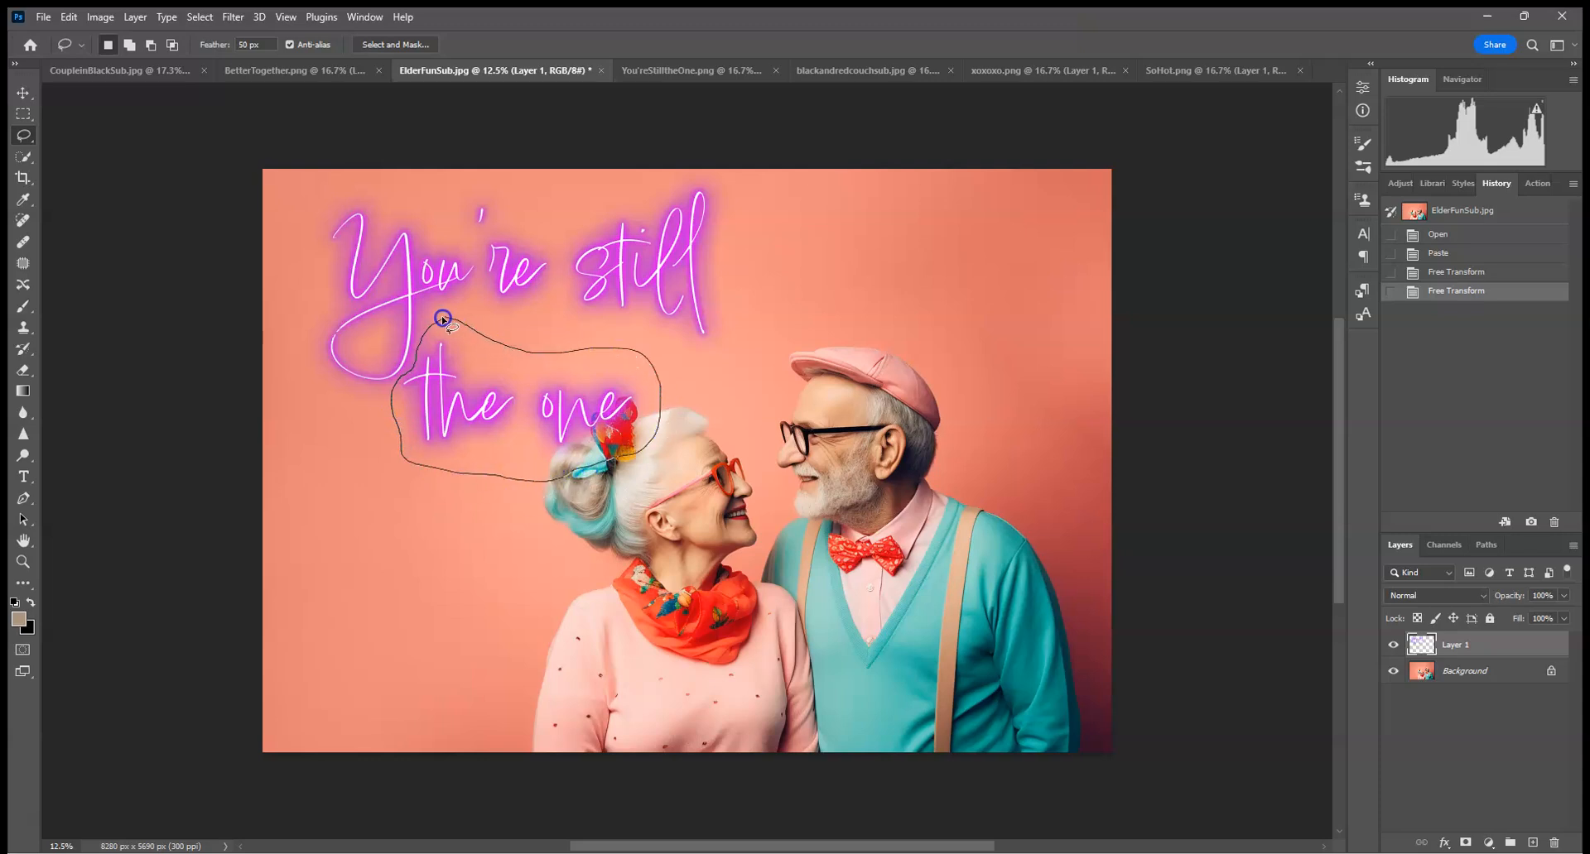
{"action": "left_click_drag", "start_coordinate": [443, 319], "coordinate": [459, 328]}
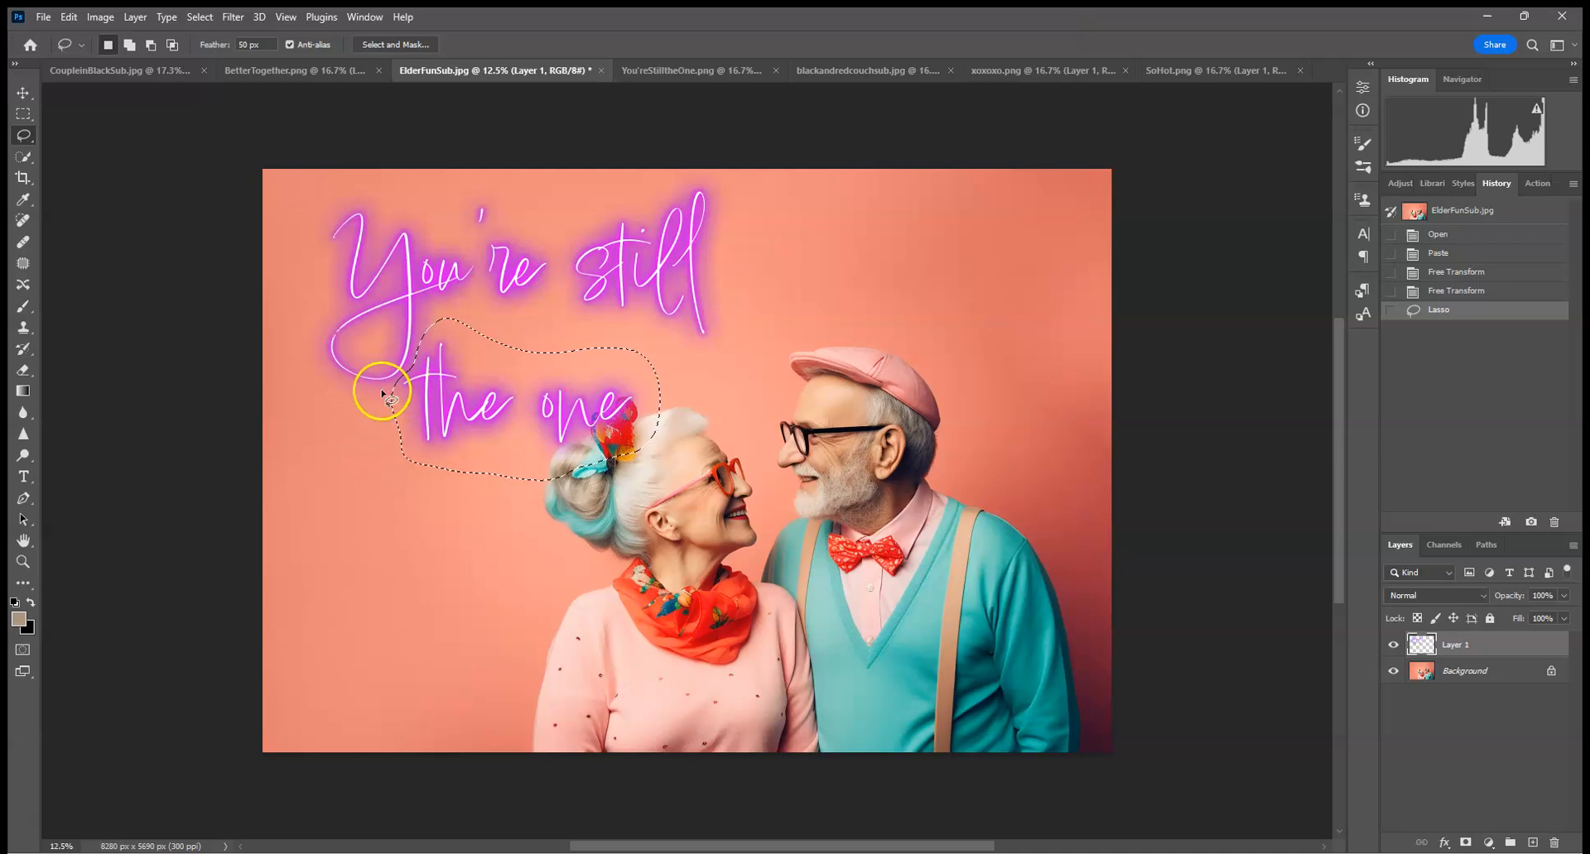
{"action": "left_click", "coordinate": [67, 17]}
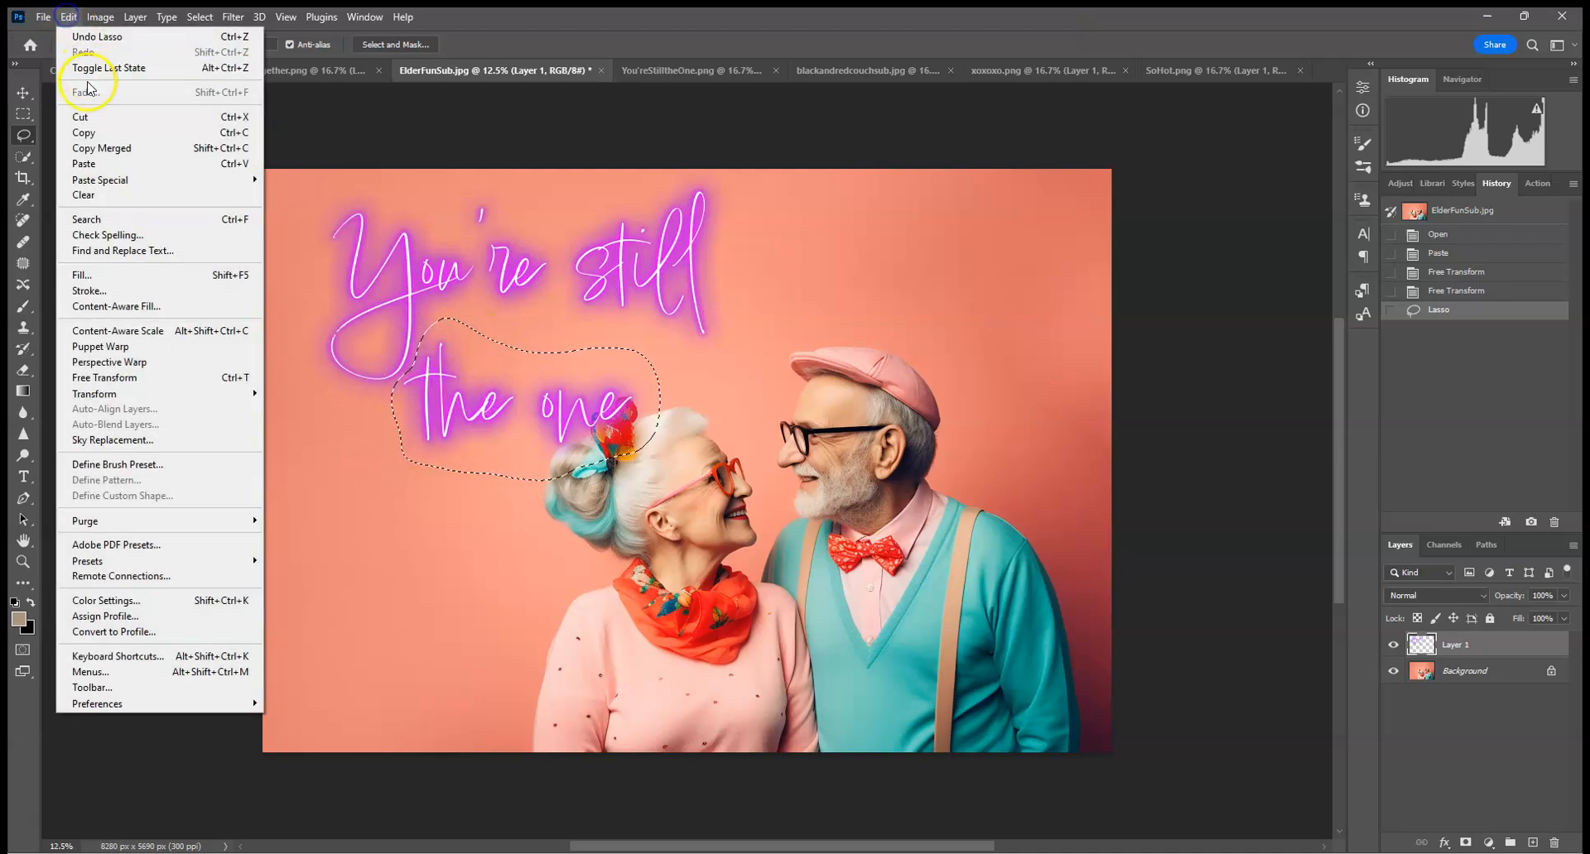
{"action": "left_click", "coordinate": [86, 139]}
- Paste the copied "the one" as a separate layer and move it above the man's cap
{"action": "left_click", "coordinate": [23, 93]}
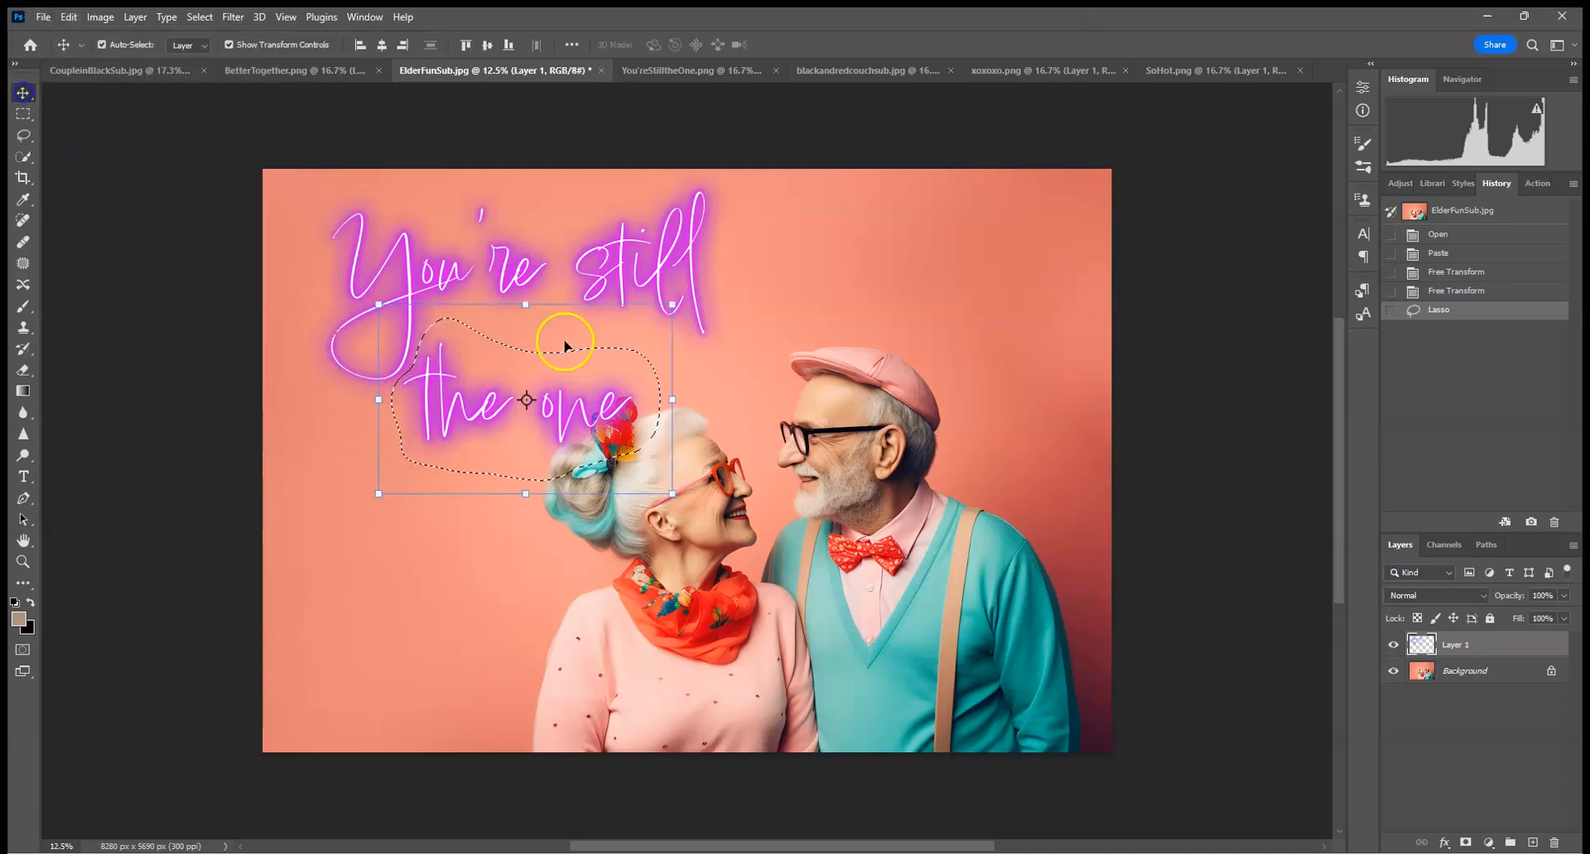
{"action": "left_click", "coordinate": [69, 16]}
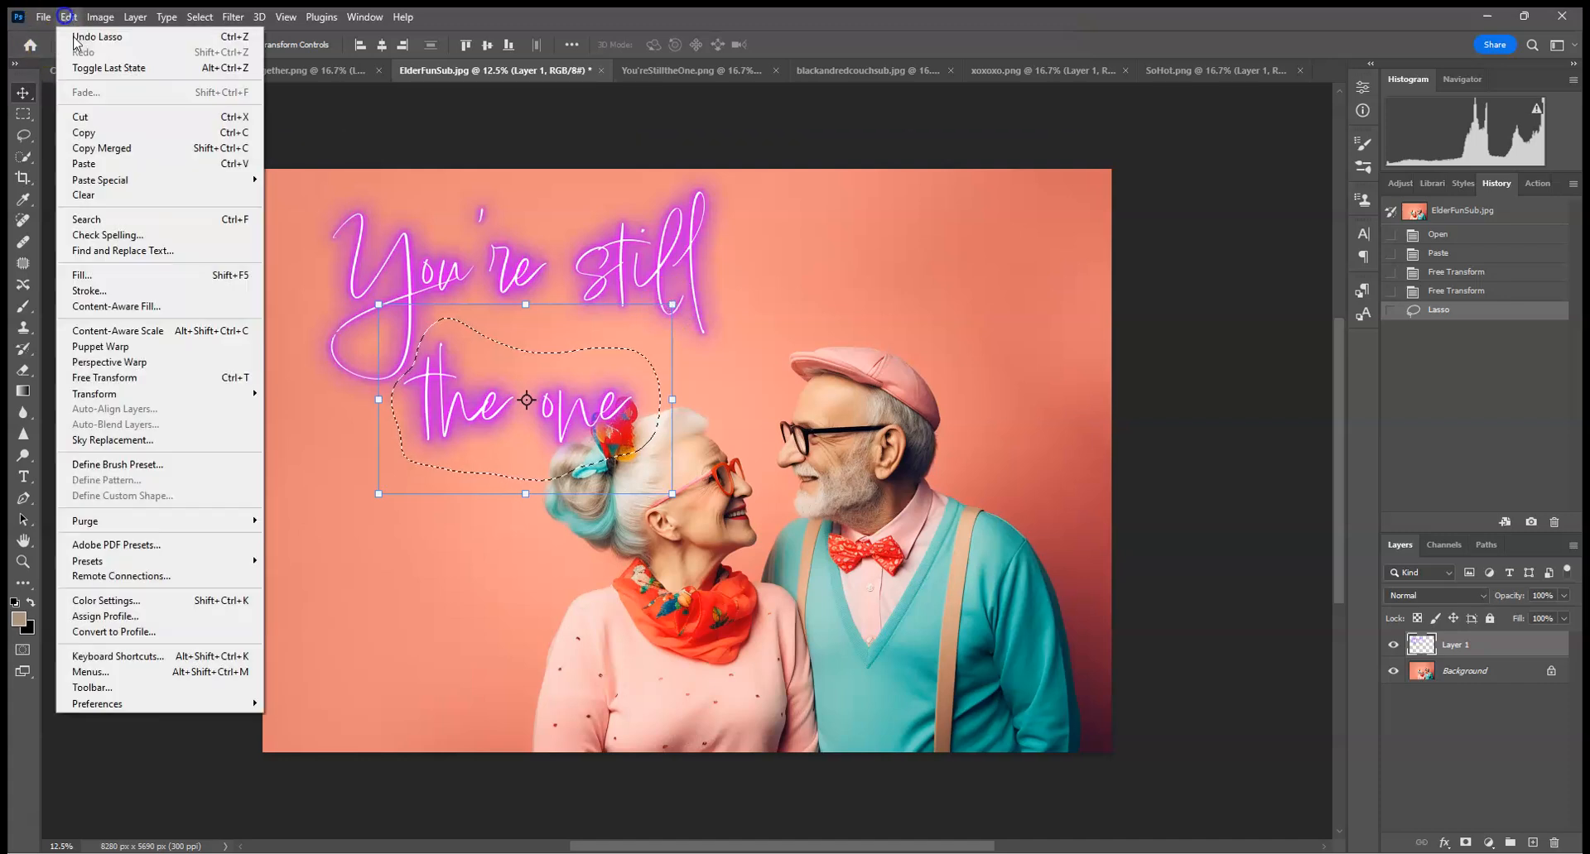
{"action": "left_click", "coordinate": [83, 174]}
{"action": "left_click", "coordinate": [660, 324]}
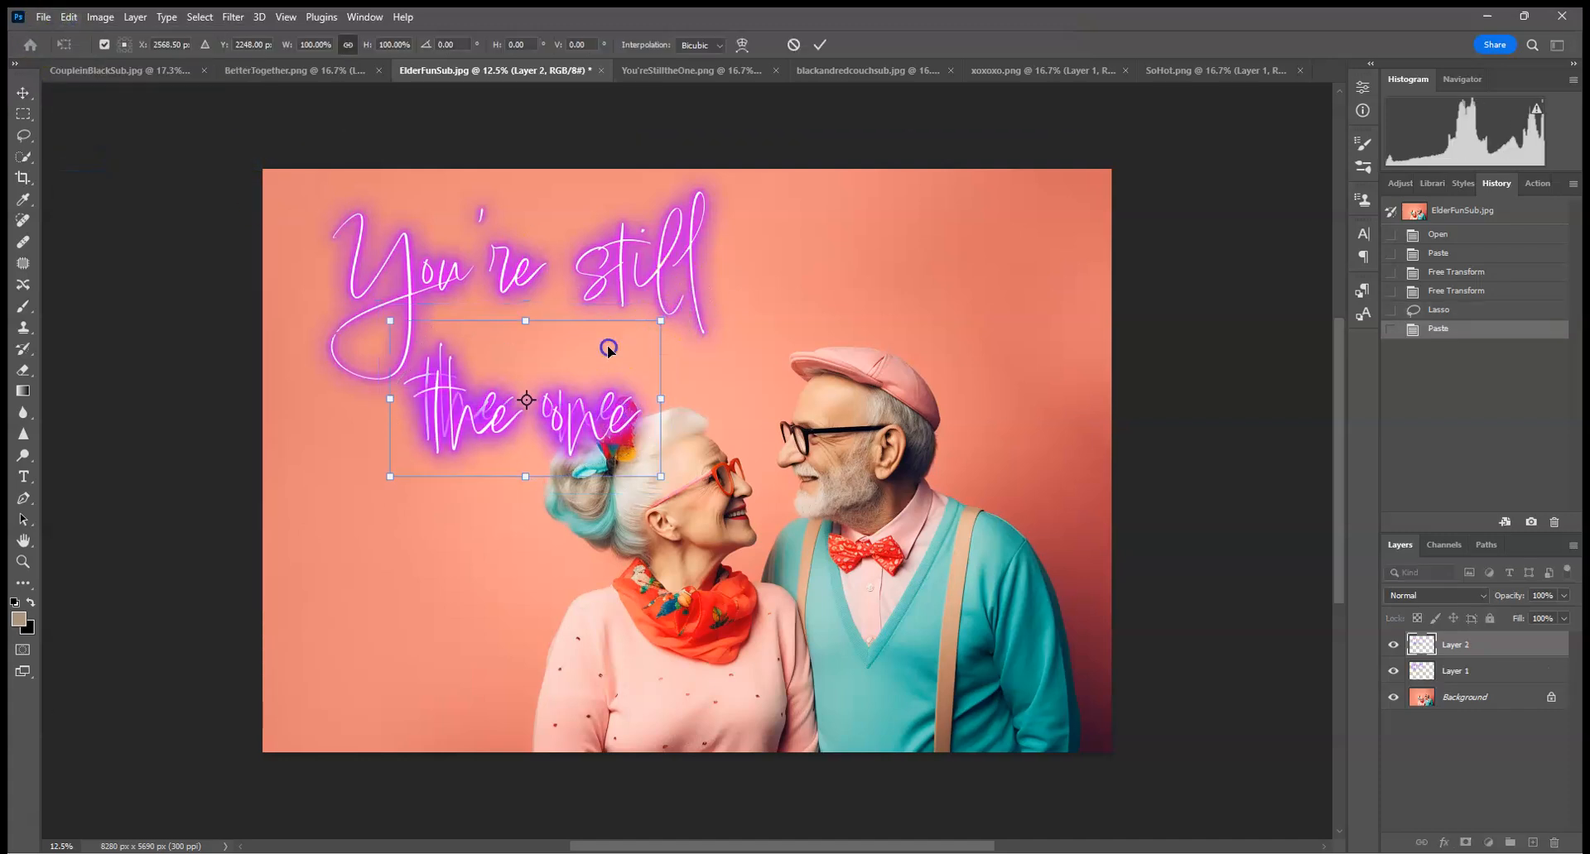
{"action": "left_click_drag", "start_coordinate": [610, 343], "coordinate": [982, 249]}
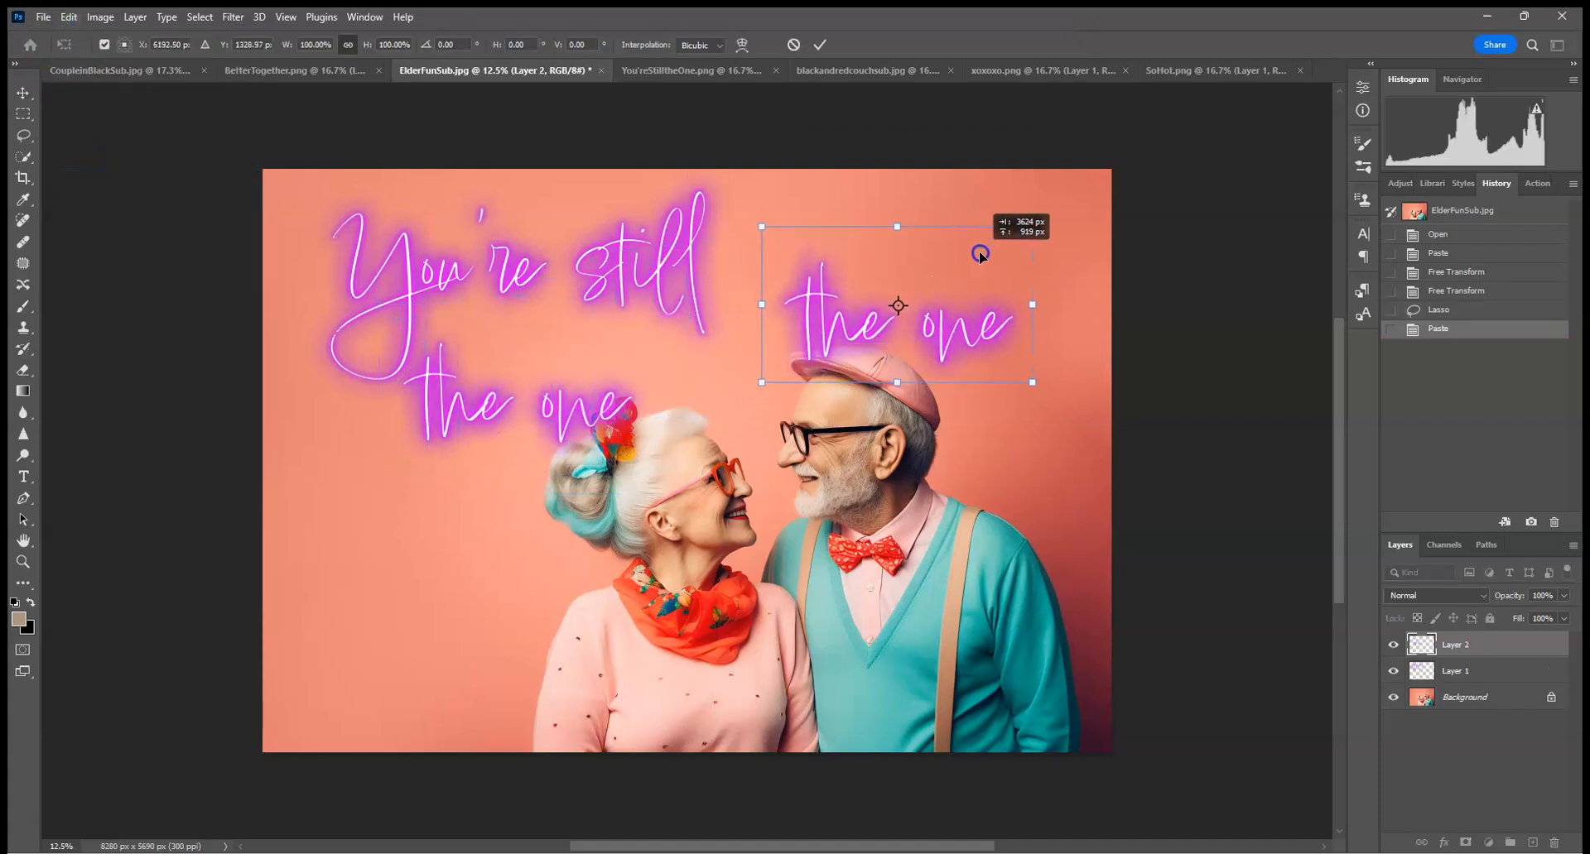
- Add a layer mask to Layer 1 and set a soft brush with 0% hardness to 228 px
{"action": "left_click", "coordinate": [1528, 671]}
{"action": "left_click", "coordinate": [1465, 842]}
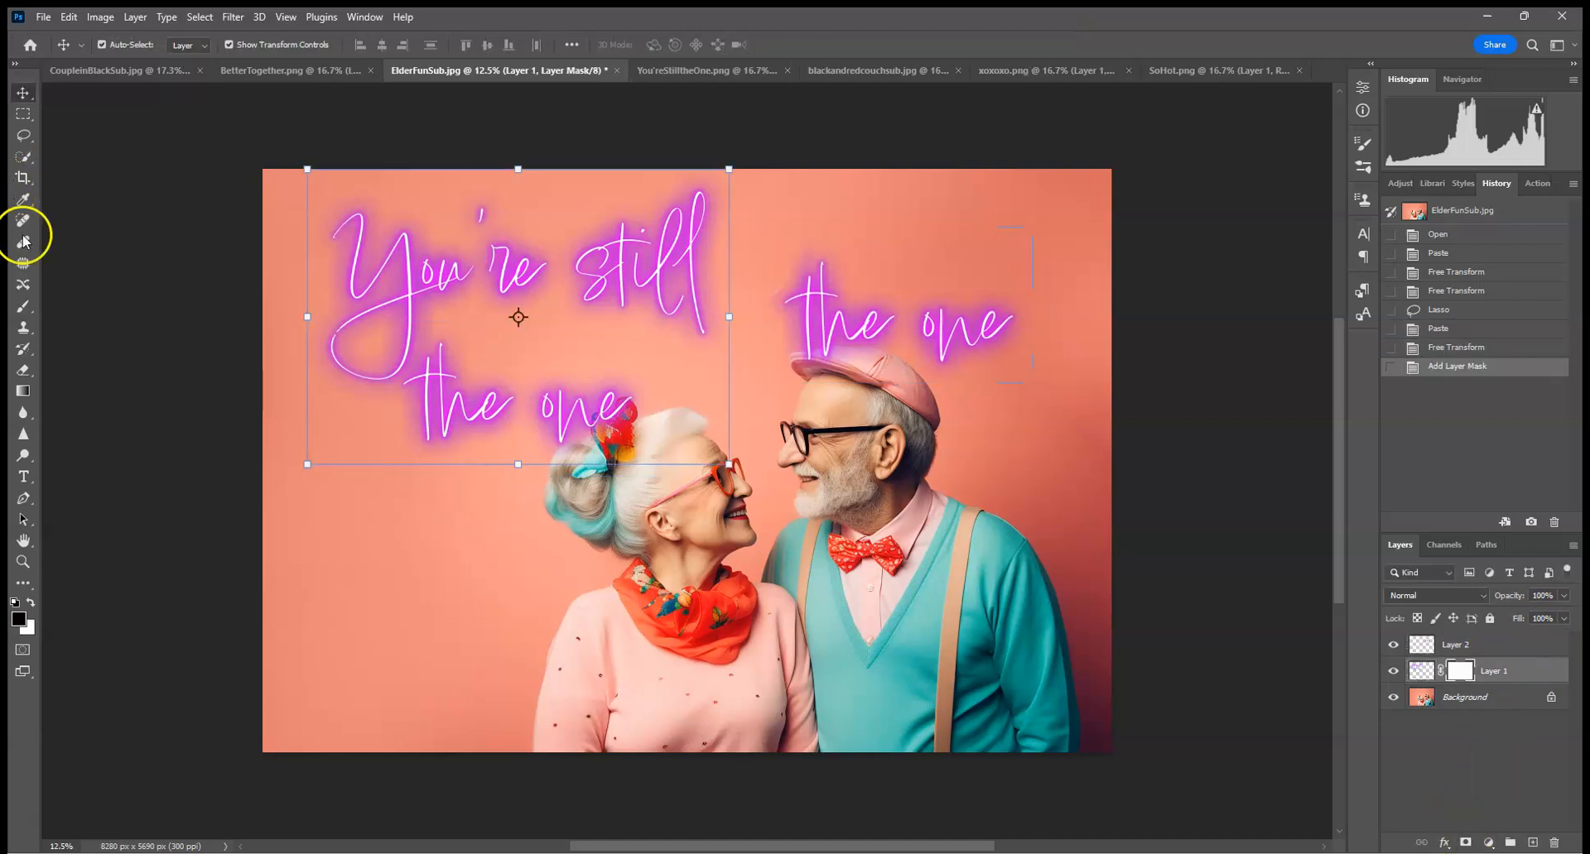
{"action": "left_click", "coordinate": [23, 306]}
{"action": "left_click", "coordinate": [124, 44]}
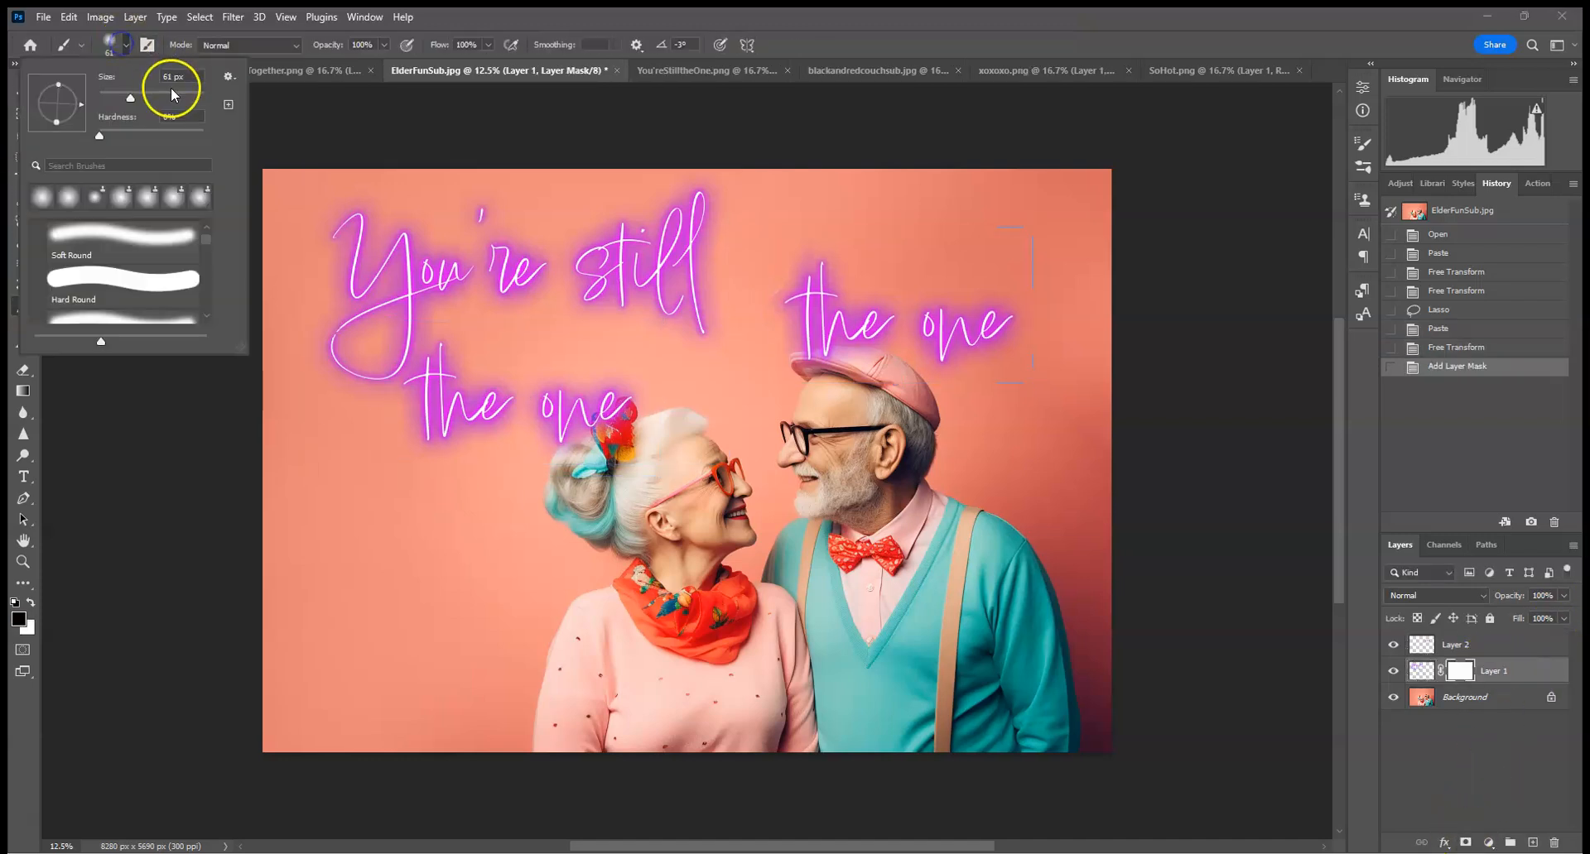
{"action": "left_click", "coordinate": [177, 96]}
- Paint black on Layer 1's mask over the upper strokes of "the" beside the tail of the Y
{"action": "key", "text": "ctrl+plus"}
{"action": "key", "text": "ctrl+plus"}
{"action": "key", "text": "ctrl+plus"}
{"action": "key", "text": "ctrl+plus"}
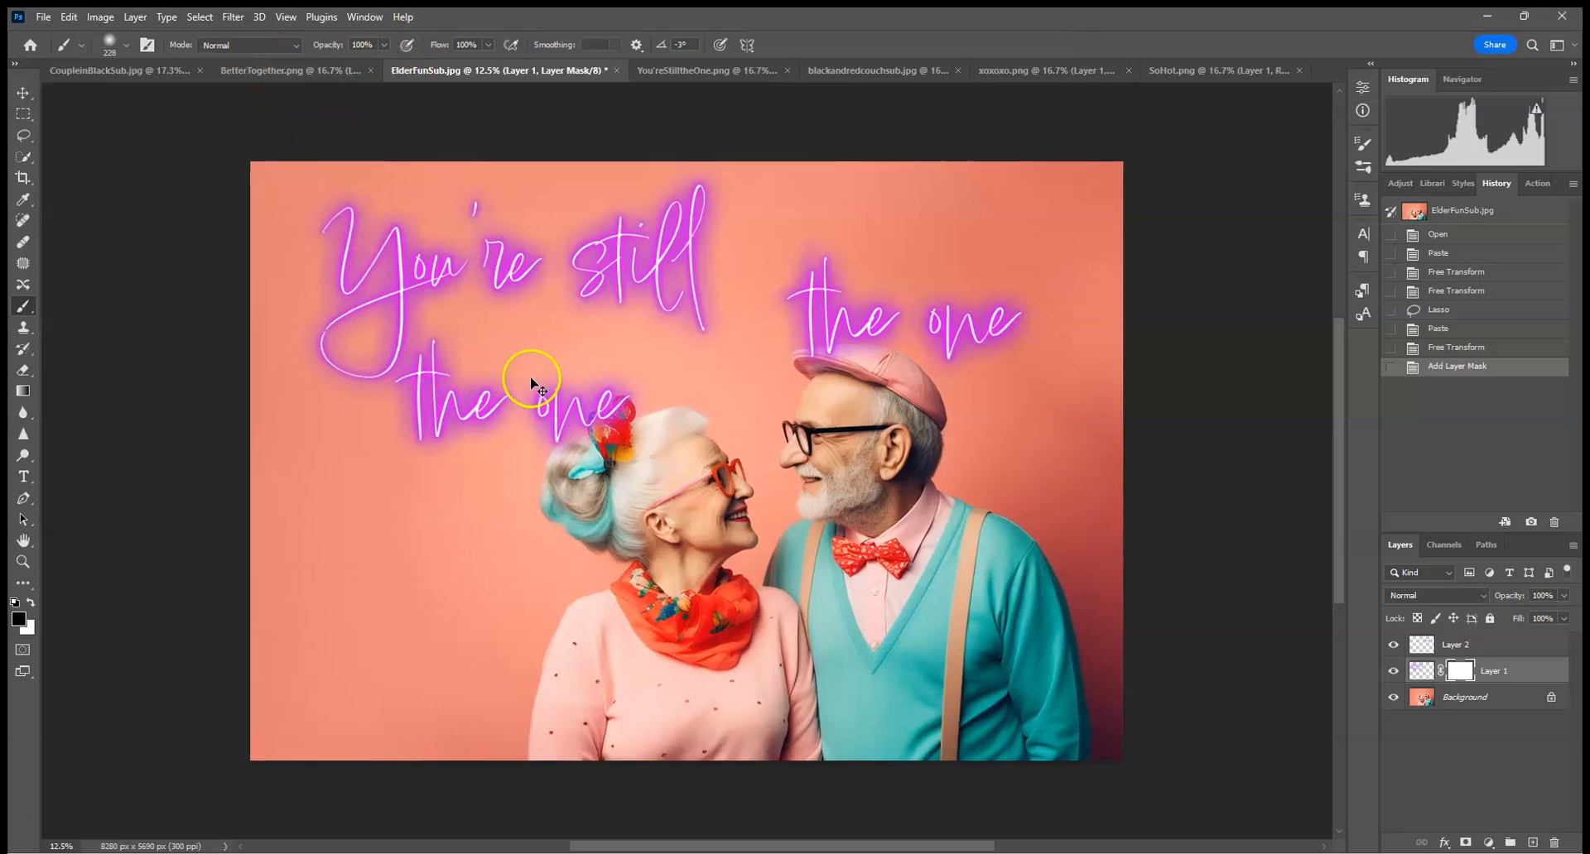
{"action": "key", "text": "space"}
{"action": "mouse_move", "coordinate": [393, 349]}
{"action": "left_mouse_down"}
{"action": "mouse_move", "coordinate": [1206, 545]}
{"action": "mouse_move", "coordinate": [1276, 548]}
{"action": "left_mouse_up"}
{"action": "mouse_move", "coordinate": [471, 359]}
{"action": "left_mouse_down"}
{"action": "mouse_move", "coordinate": [454, 384]}
{"action": "mouse_move", "coordinate": [537, 305]}
{"action": "mouse_move", "coordinate": [600, 153]}
{"action": "left_mouse_up"}
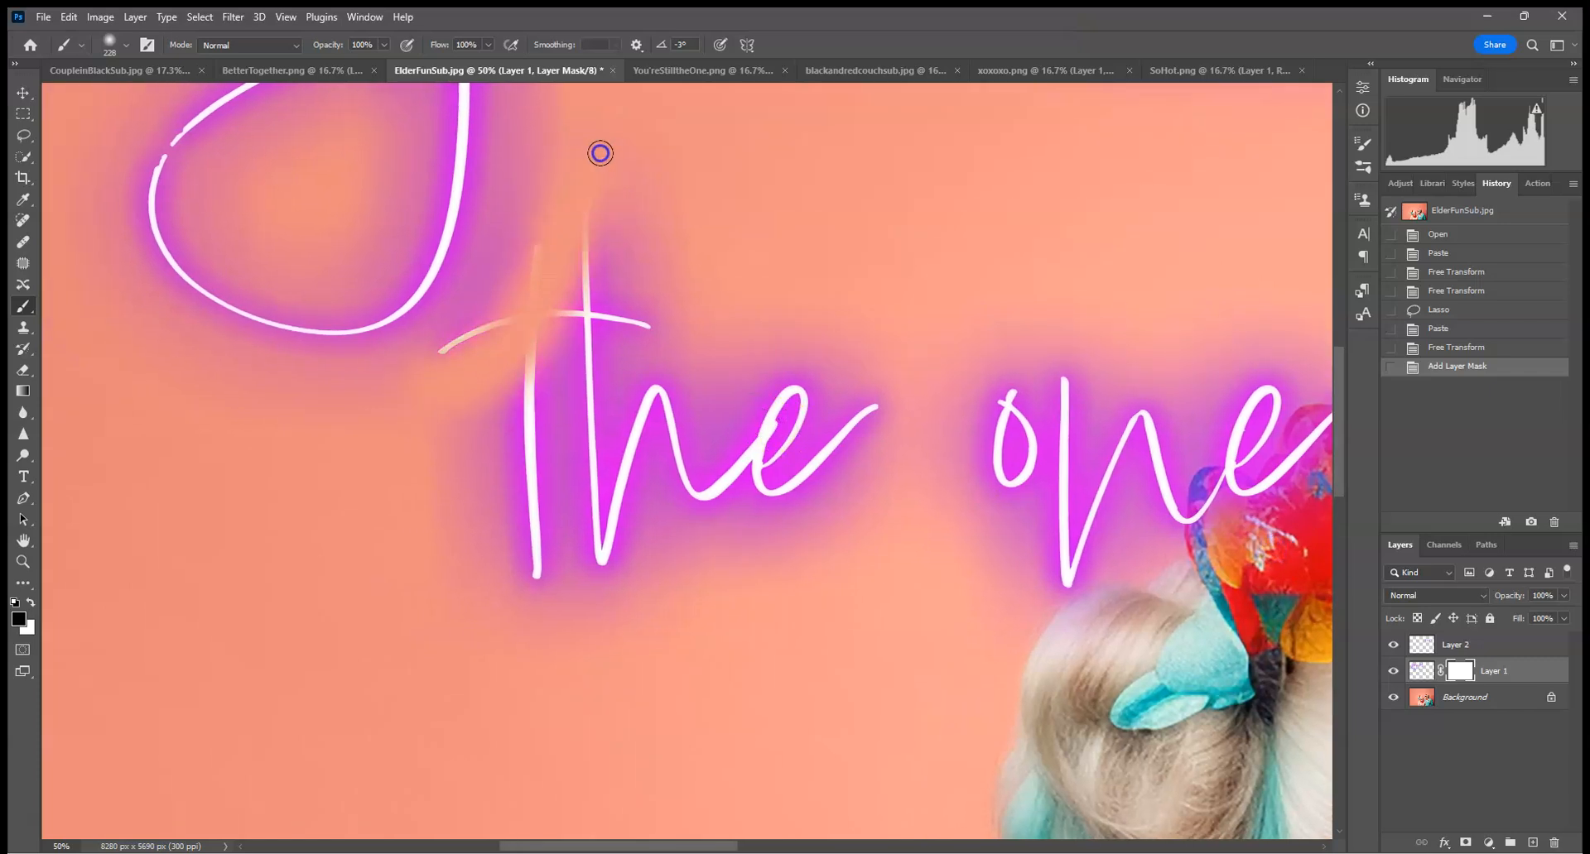
{"action": "mouse_move", "coordinate": [561, 247]}
{"action": "left_mouse_down"}
{"action": "mouse_move", "coordinate": [457, 383]}
{"action": "mouse_move", "coordinate": [545, 310]}
{"action": "mouse_move", "coordinate": [579, 241]}
{"action": "left_mouse_up"}
{"action": "mouse_move", "coordinate": [464, 405]}
{"action": "left_mouse_down"}
{"action": "mouse_move", "coordinate": [614, 259]}
{"action": "mouse_move", "coordinate": [538, 348]}
{"action": "left_mouse_up"}
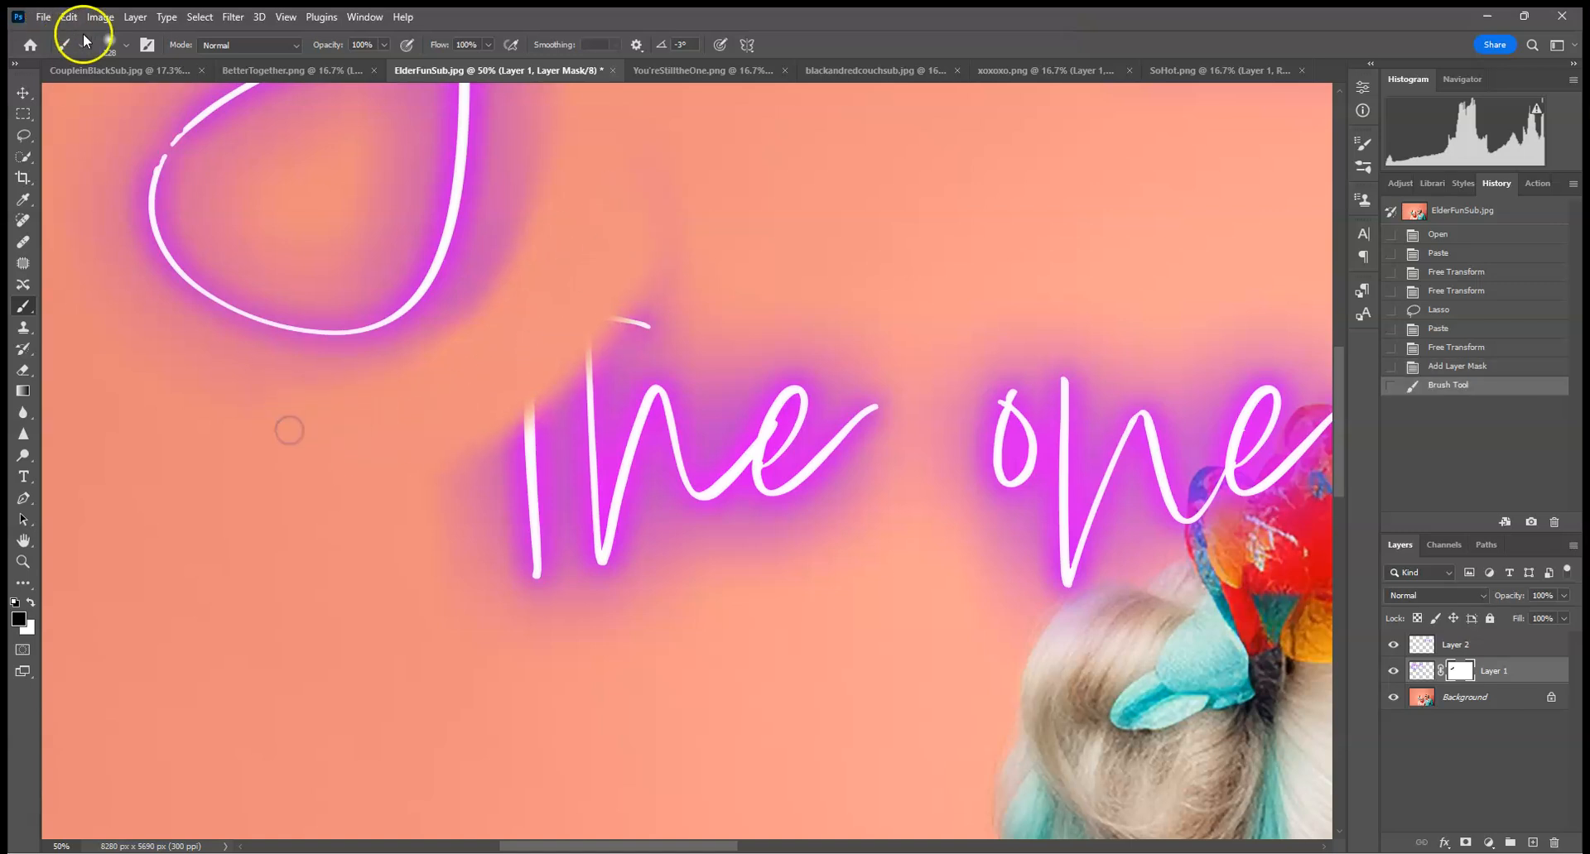
- Enlarge the brush to 417 px and mask out the rest of the original "the one" above the woman's hair
{"action": "left_click", "coordinate": [121, 46]}
{"action": "left_click_drag", "start_coordinate": [179, 97], "coordinate": [190, 96]}
{"action": "mouse_move", "coordinate": [497, 538]}
{"action": "left_mouse_down"}
{"action": "mouse_move", "coordinate": [542, 465]}
{"action": "mouse_move", "coordinate": [702, 295]}
{"action": "mouse_move", "coordinate": [890, 360]}
{"action": "mouse_move", "coordinate": [837, 540]}
{"action": "mouse_move", "coordinate": [906, 613]}
{"action": "mouse_move", "coordinate": [1007, 589]}
{"action": "left_mouse_up"}
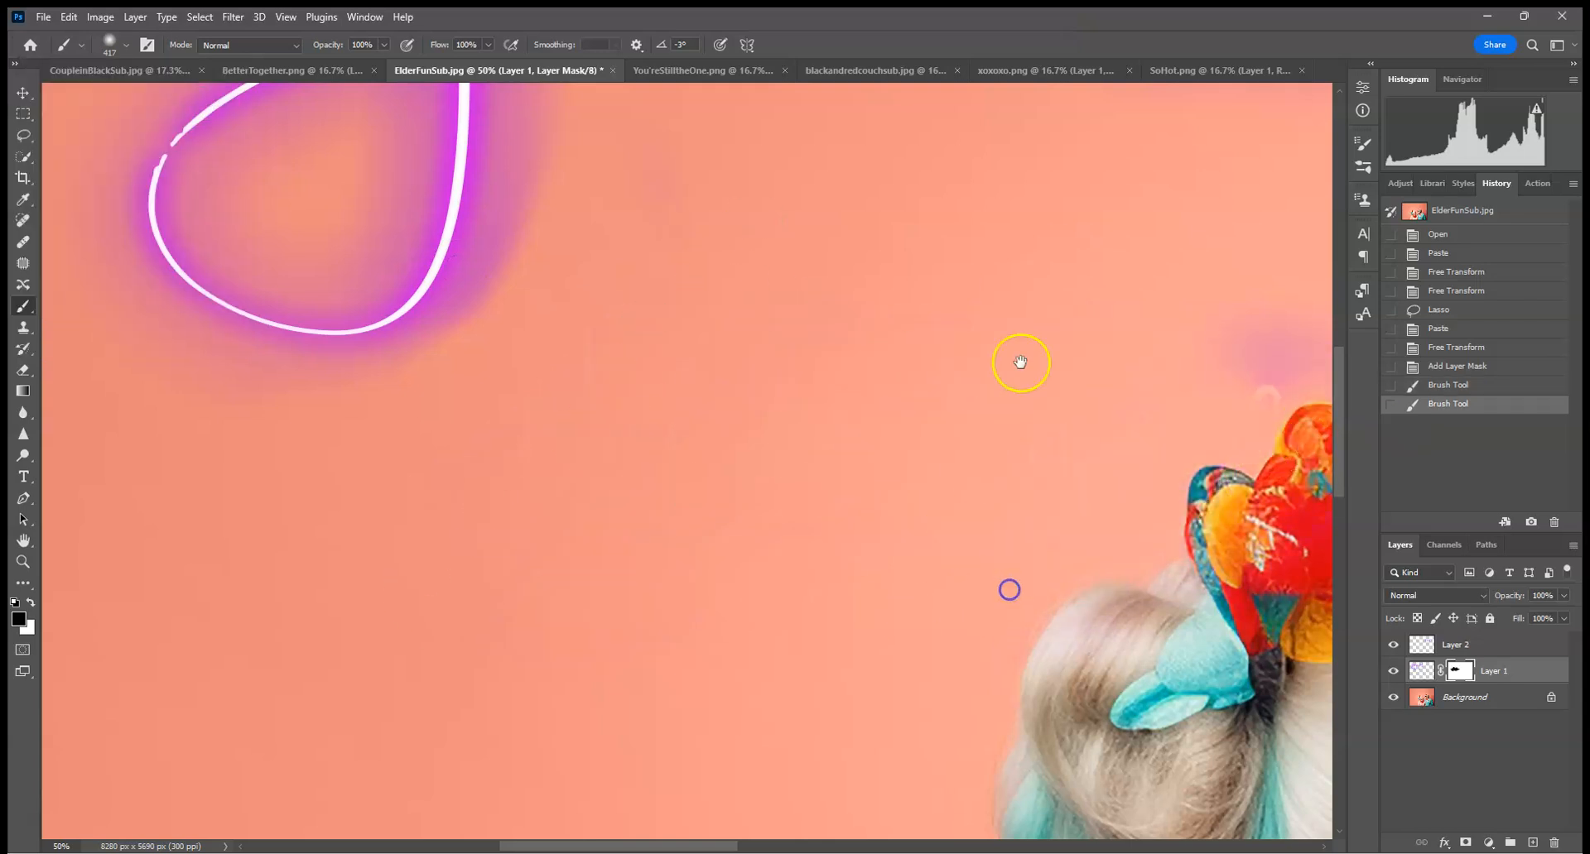
{"action": "left_click_drag", "start_coordinate": [1019, 362], "coordinate": [674, 430]}
{"action": "left_click_drag", "start_coordinate": [952, 418], "coordinate": [1078, 497]}
{"action": "key", "text": "super"}
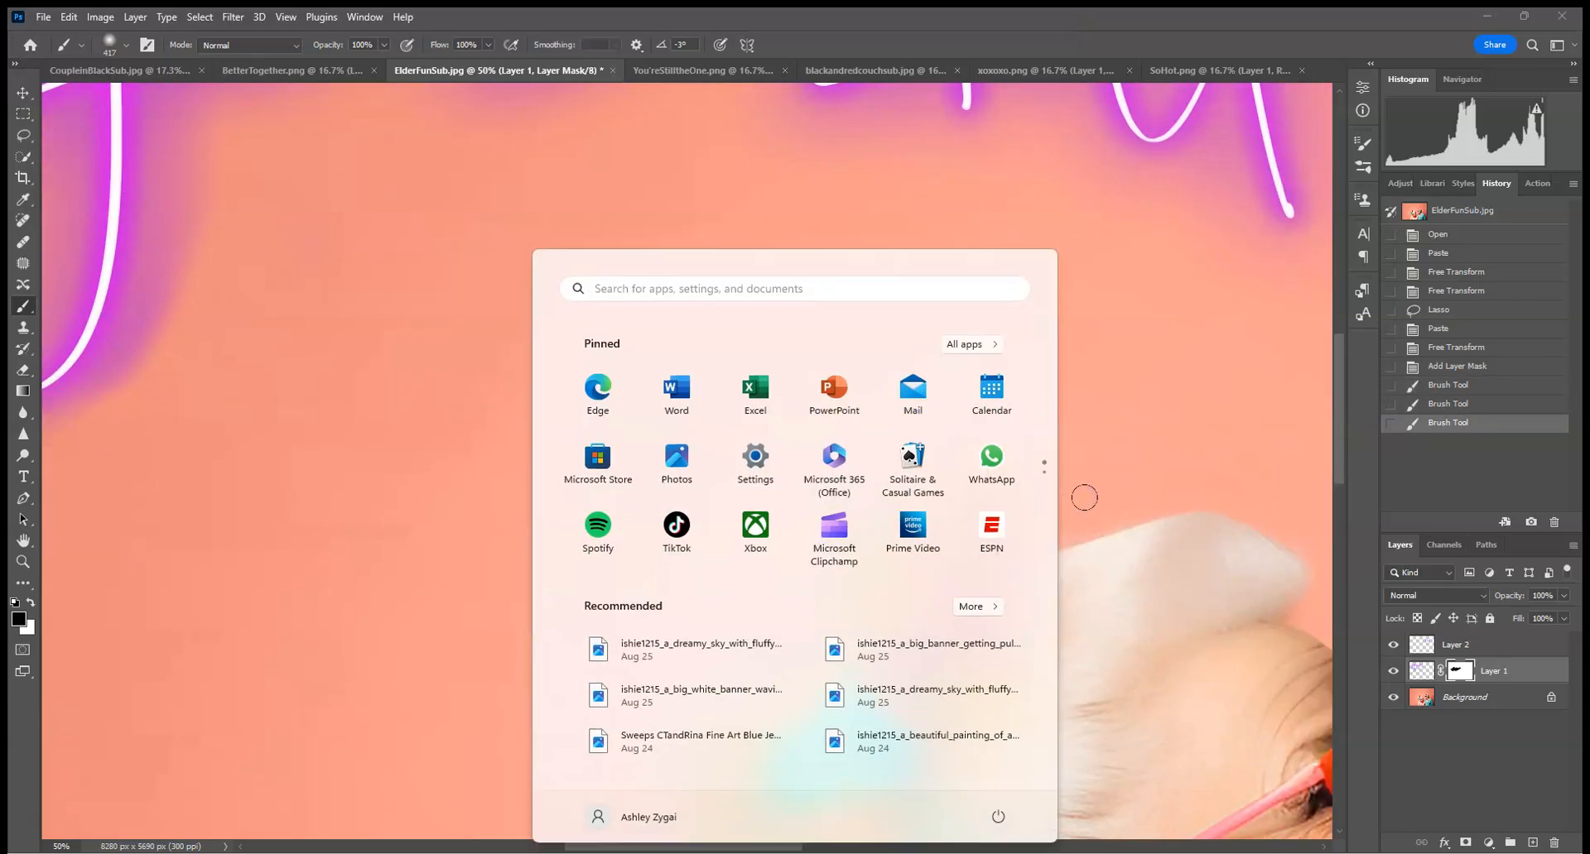
{"action": "type", "text": "zoom out"}
{"action": "left_click", "coordinate": [389, 235]}
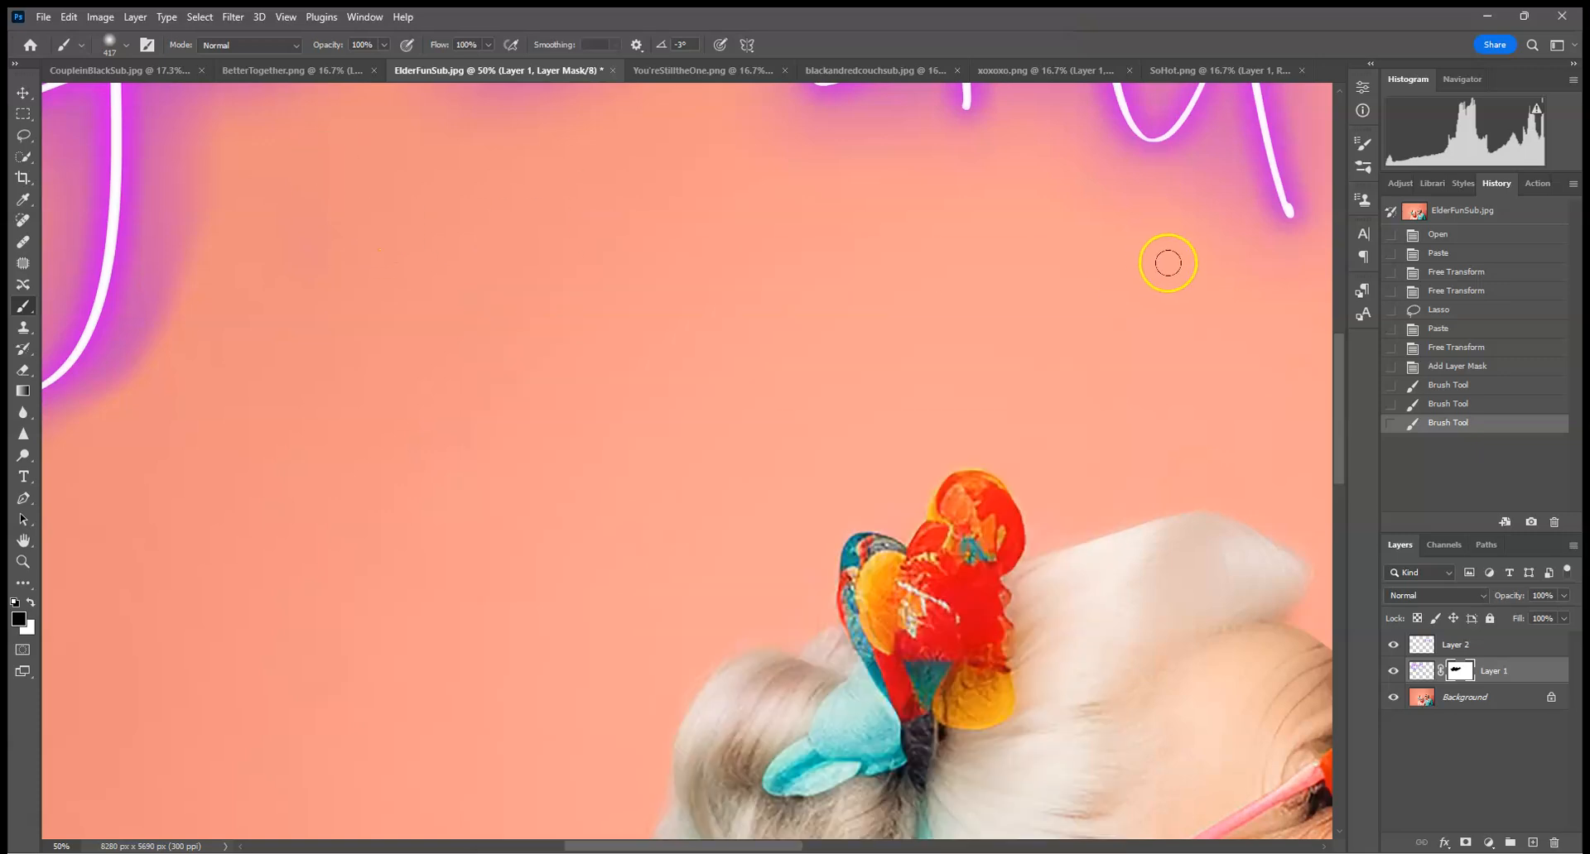
- Enlarge the brush to 1457 px and dab black on Layer 1's mask where "the one" was, clearing leftover glow
{"action": "key", "text": "ctrl+minus"}
{"action": "key", "text": "ctrl+minus"}
{"action": "key", "text": "ctrl+minus"}
{"action": "key", "text": "ctrl+minus"}
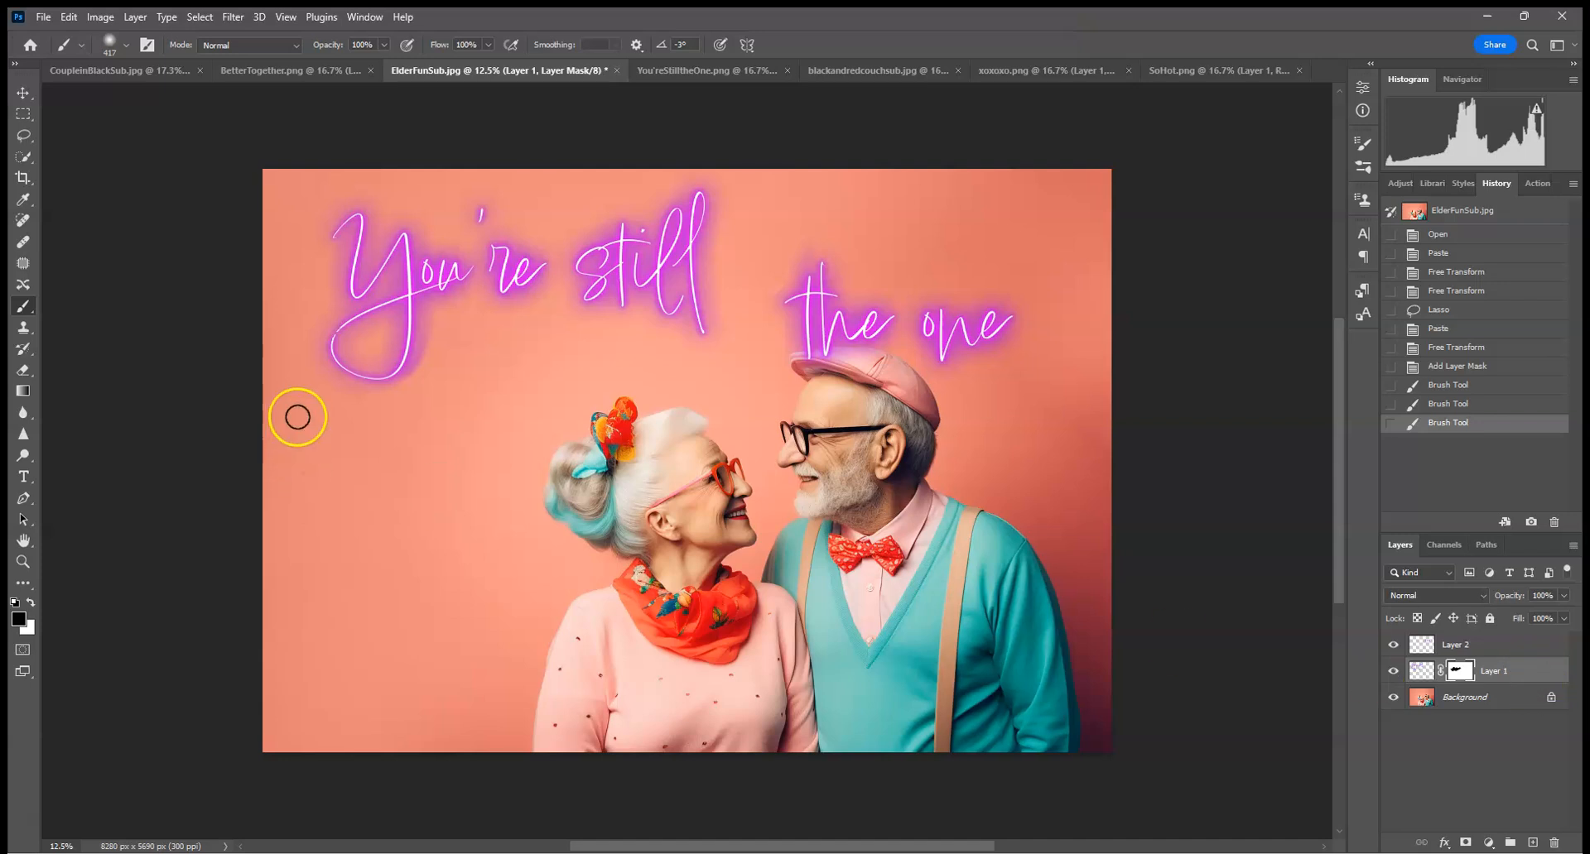
{"action": "left_click", "coordinate": [127, 46]}
{"action": "left_click_drag", "start_coordinate": [189, 93], "coordinate": [194, 95]}
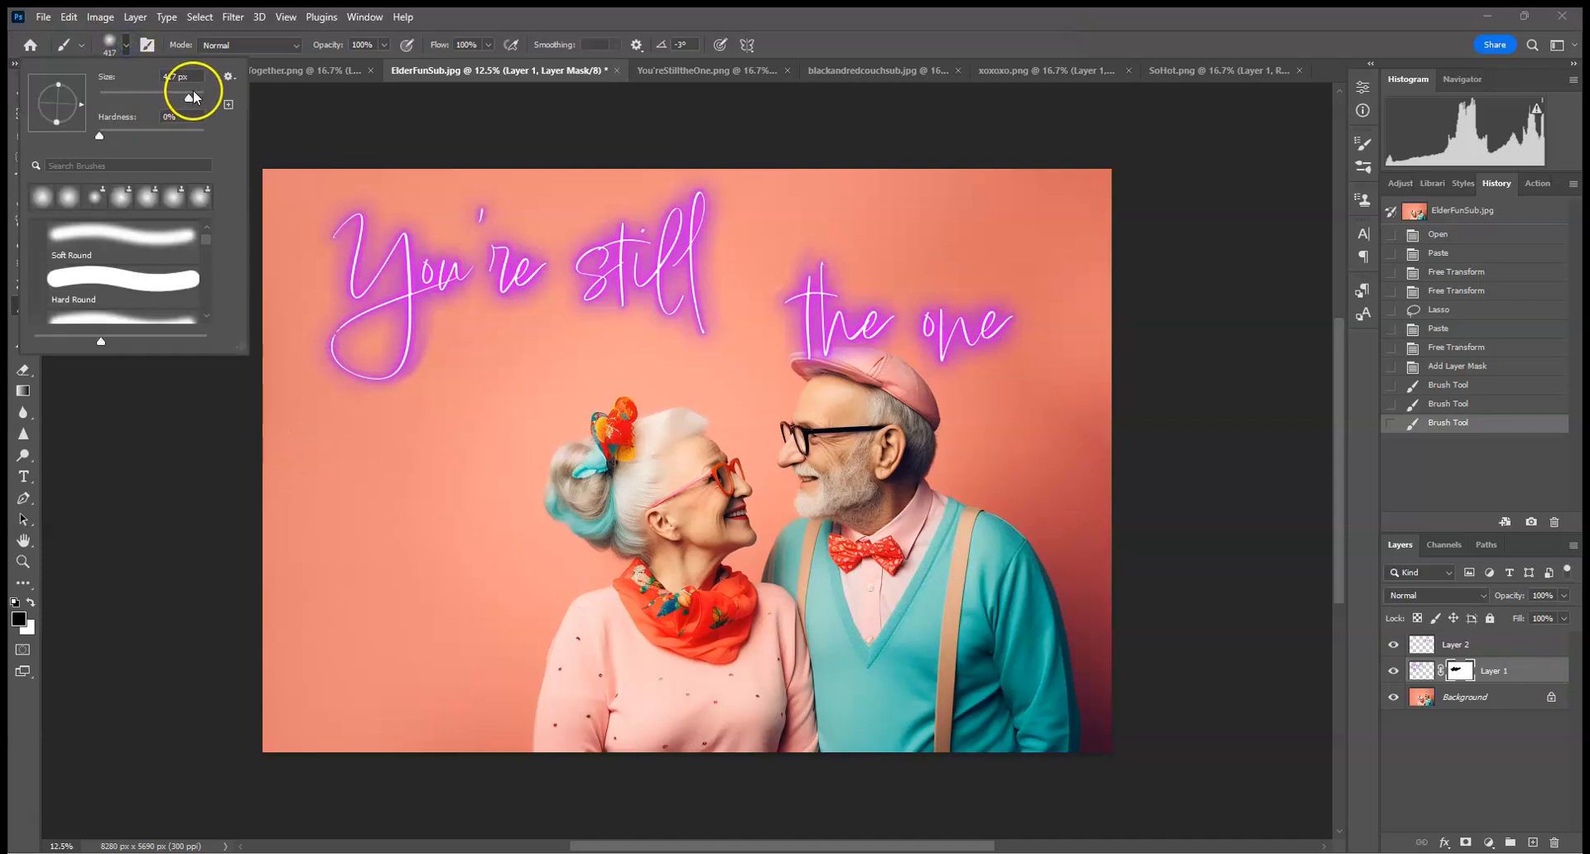
{"action": "left_click", "coordinate": [470, 385]}
{"action": "left_click", "coordinate": [461, 415]}
{"action": "left_click", "coordinate": [449, 426]}
{"action": "left_click", "coordinate": [481, 418]}
{"action": "left_click", "coordinate": [486, 394]}
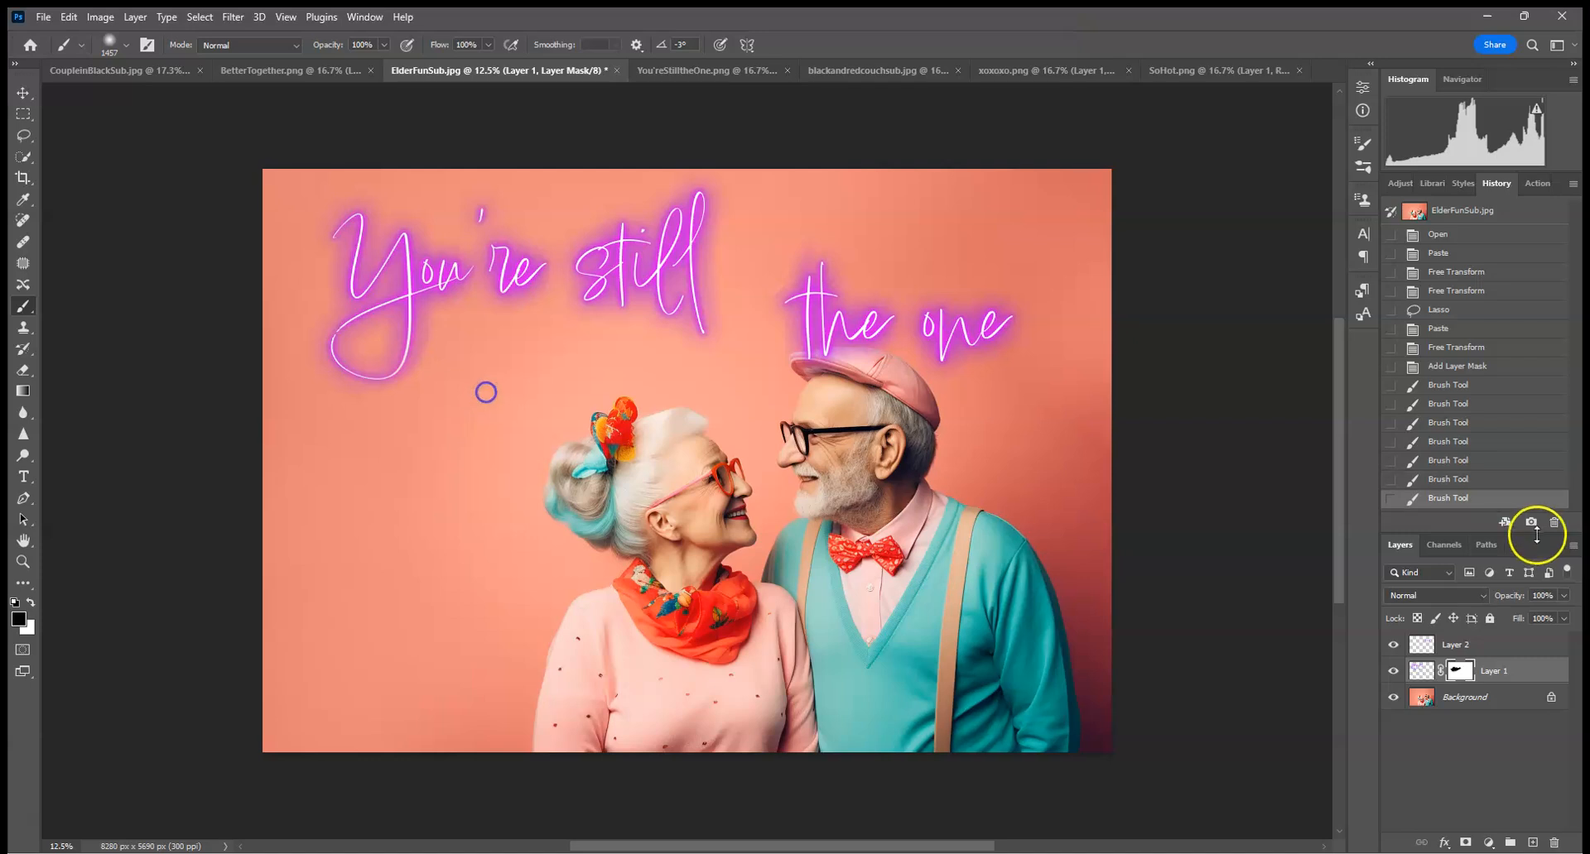
- Move the separate "the one" on Layer 2 beneath "still", just above the woman's head
{"action": "left_click", "coordinate": [1502, 645]}
{"action": "key", "text": "ctrl+t"}
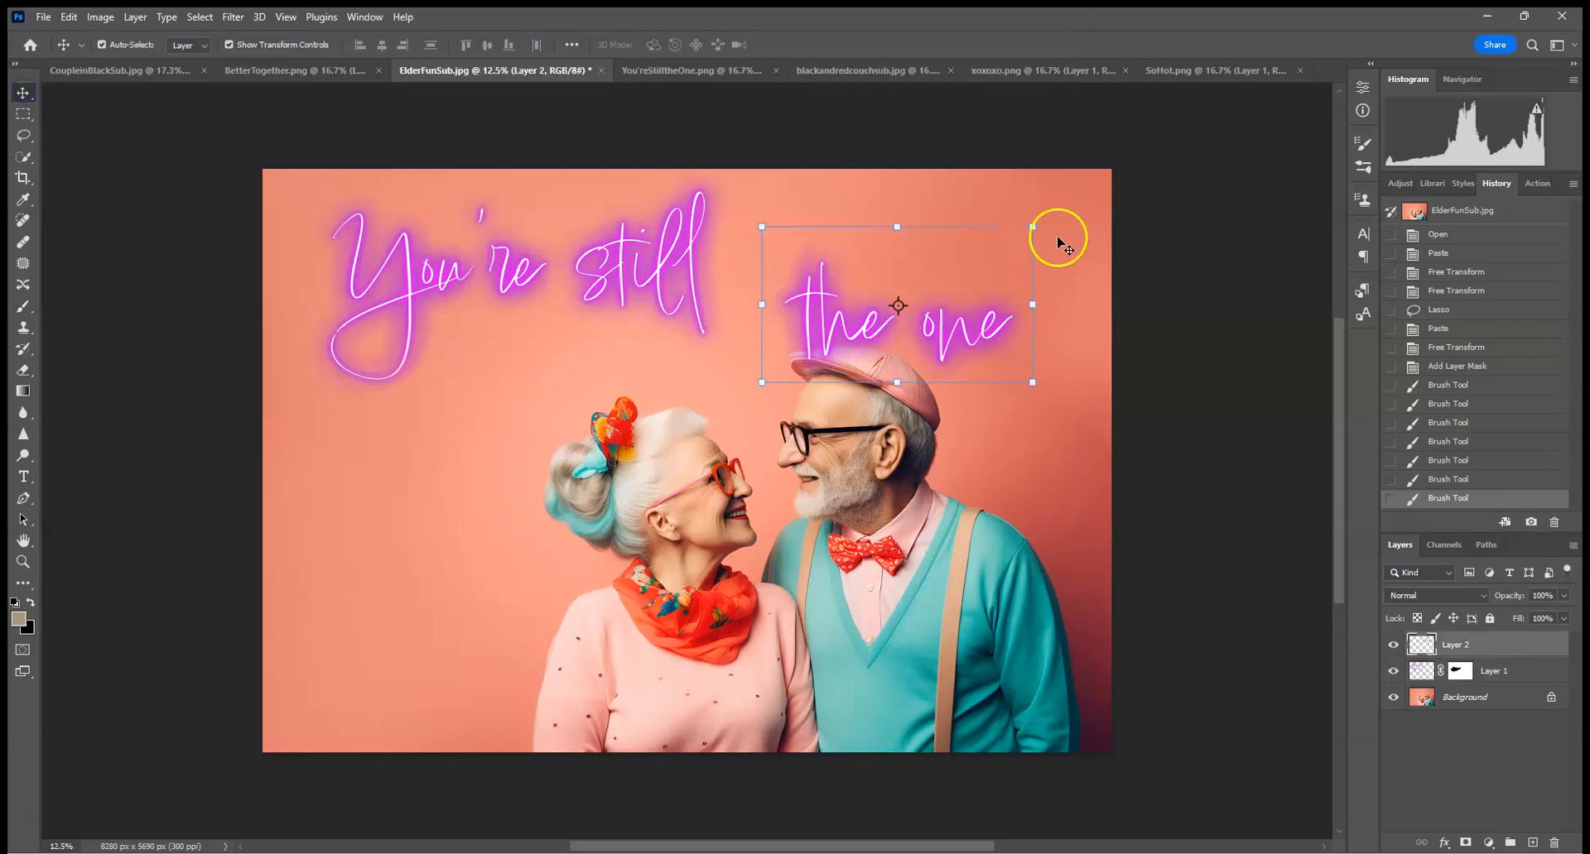
{"action": "left_click_drag", "start_coordinate": [1016, 259], "coordinate": [711, 294]}
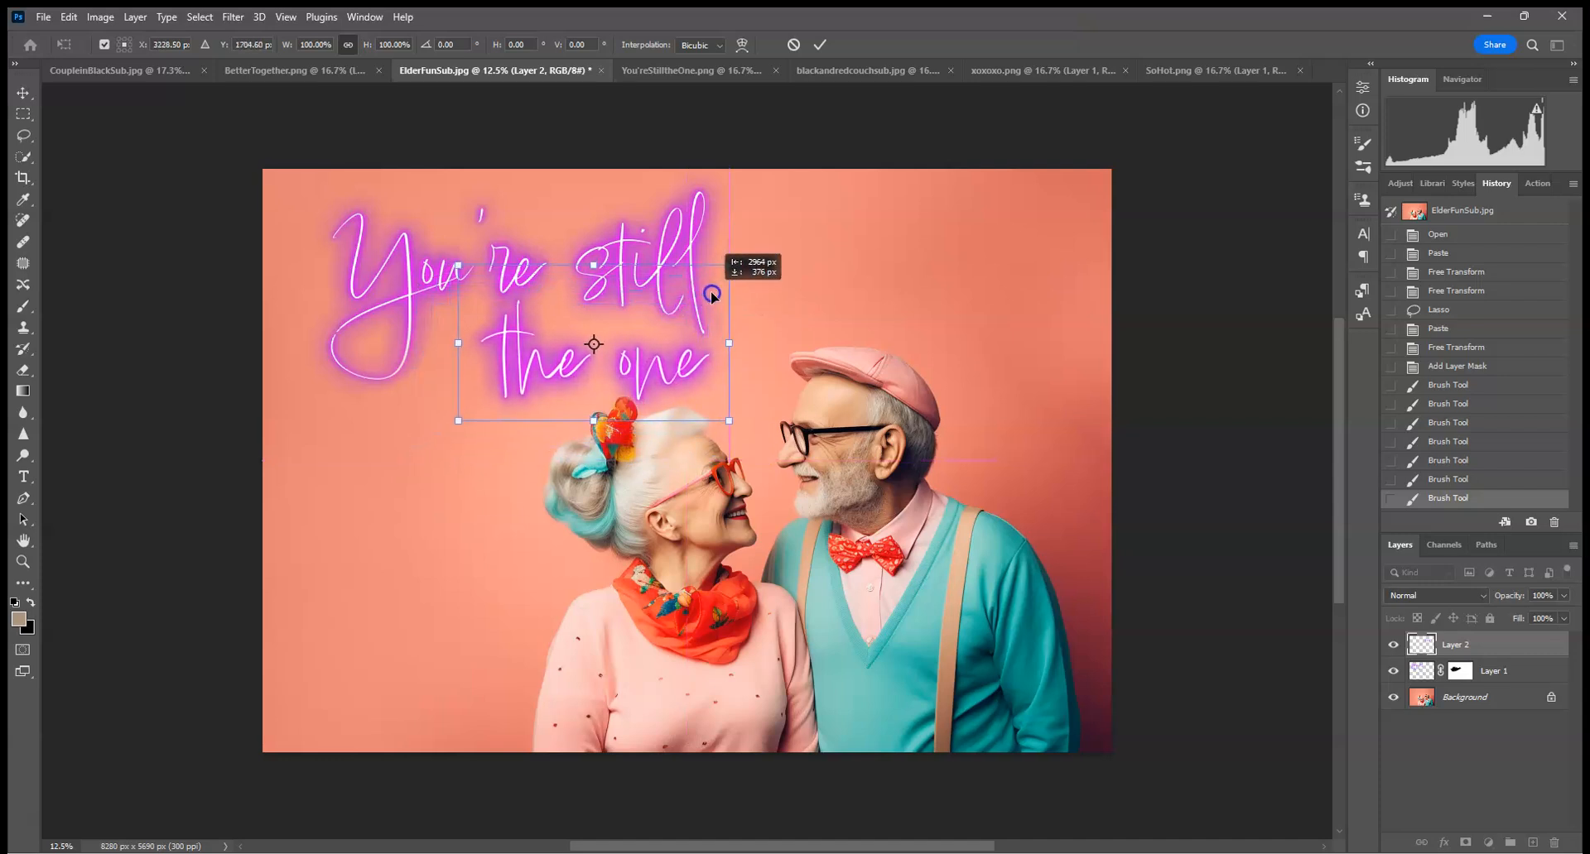
{"action": "left_click", "coordinate": [820, 44]}
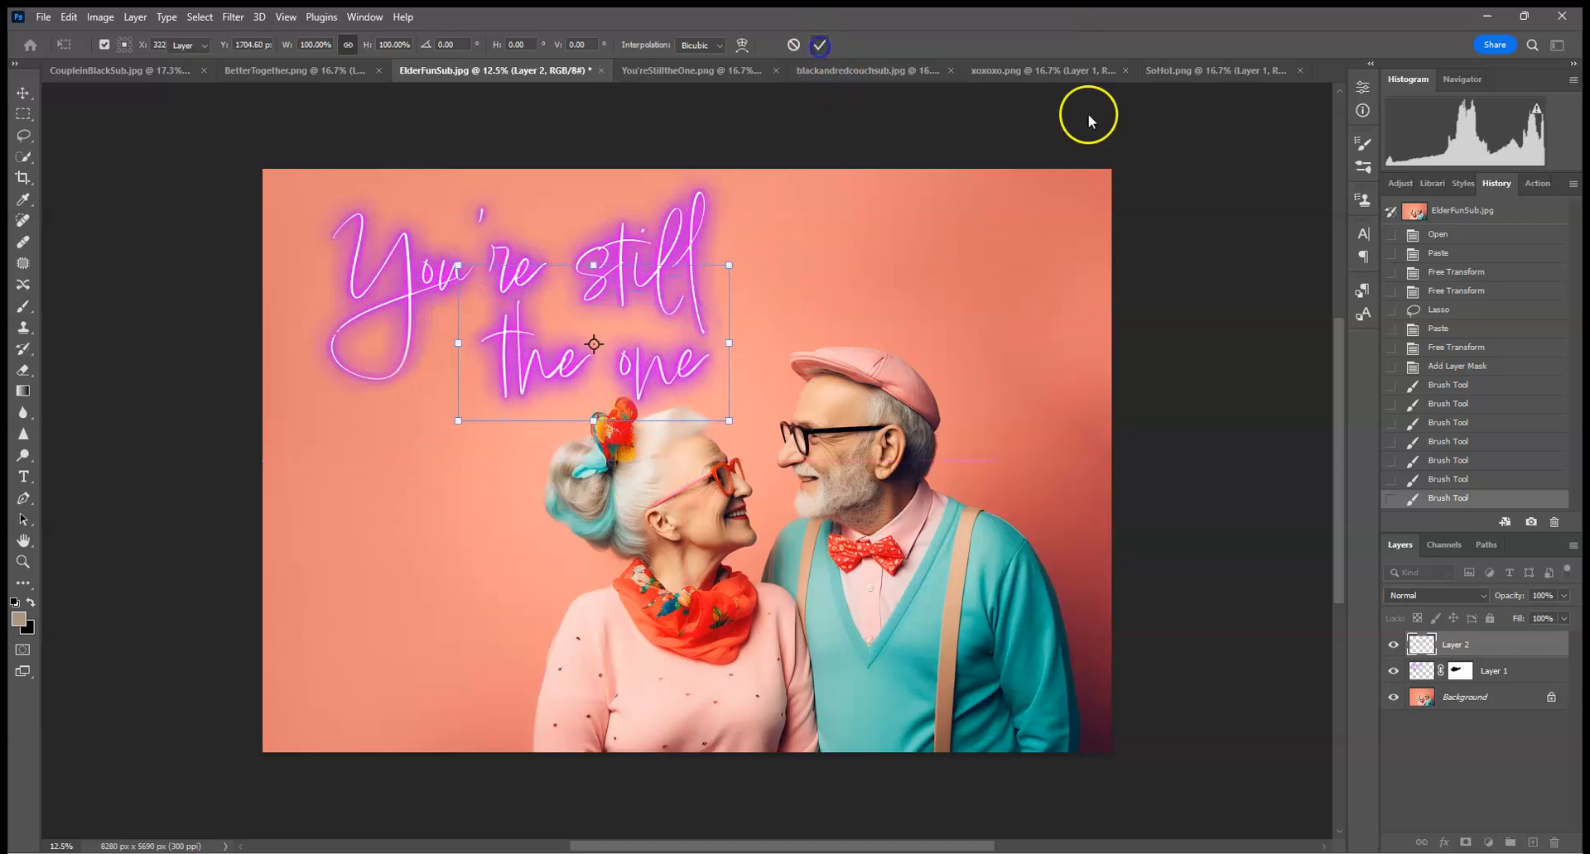
- Move "the one" up beside "still" so the whole phrase reads on one line
{"action": "left_click", "coordinate": [727, 265]}
{"action": "left_click_drag", "start_coordinate": [680, 316], "coordinate": [941, 217]}
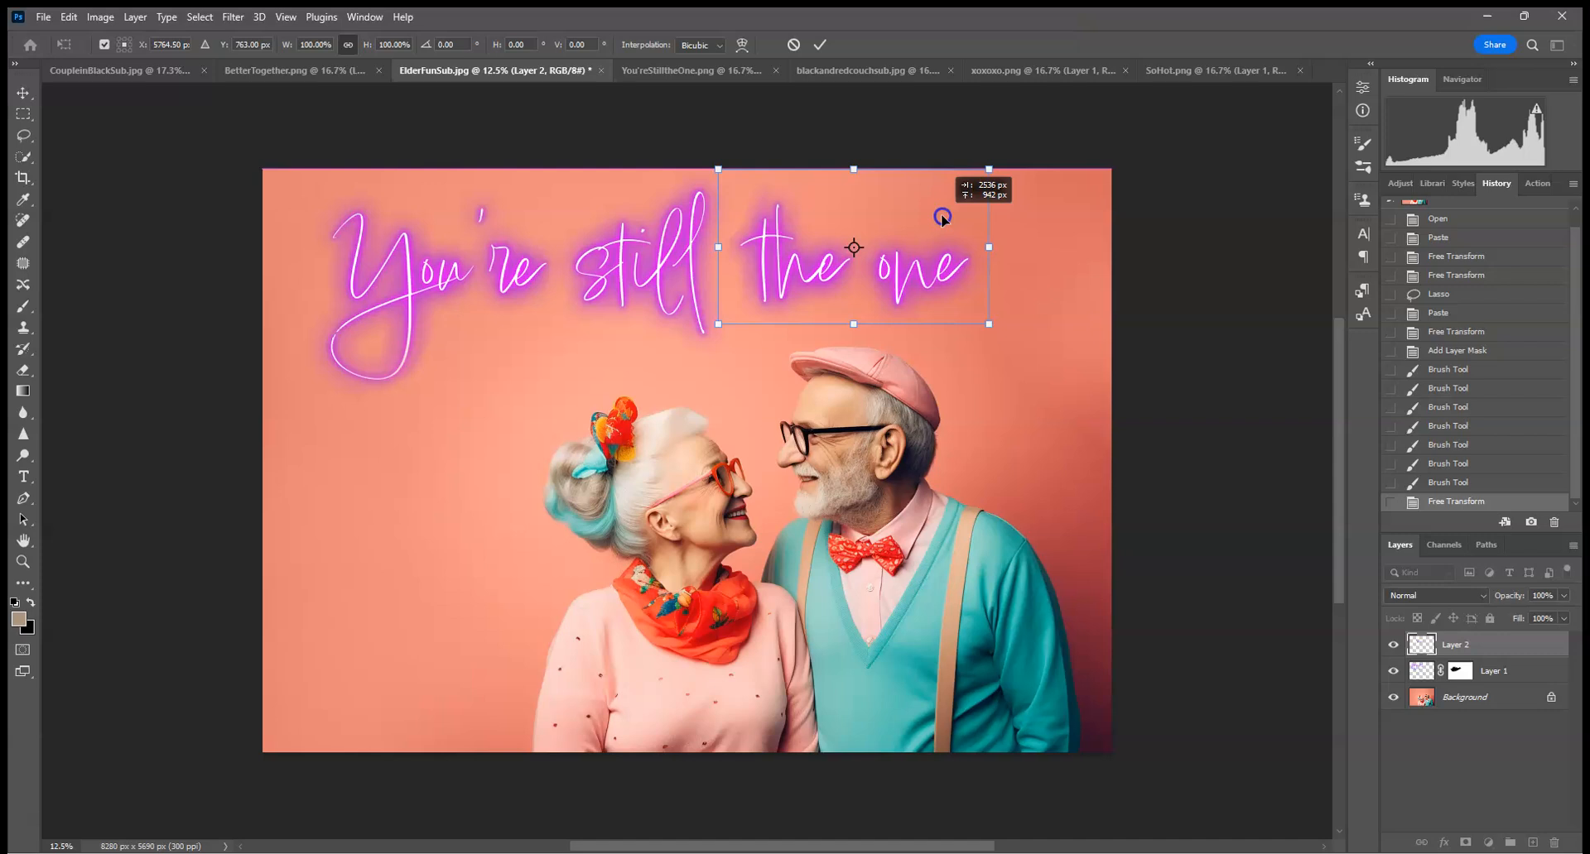
{"action": "left_click", "coordinate": [819, 45]}
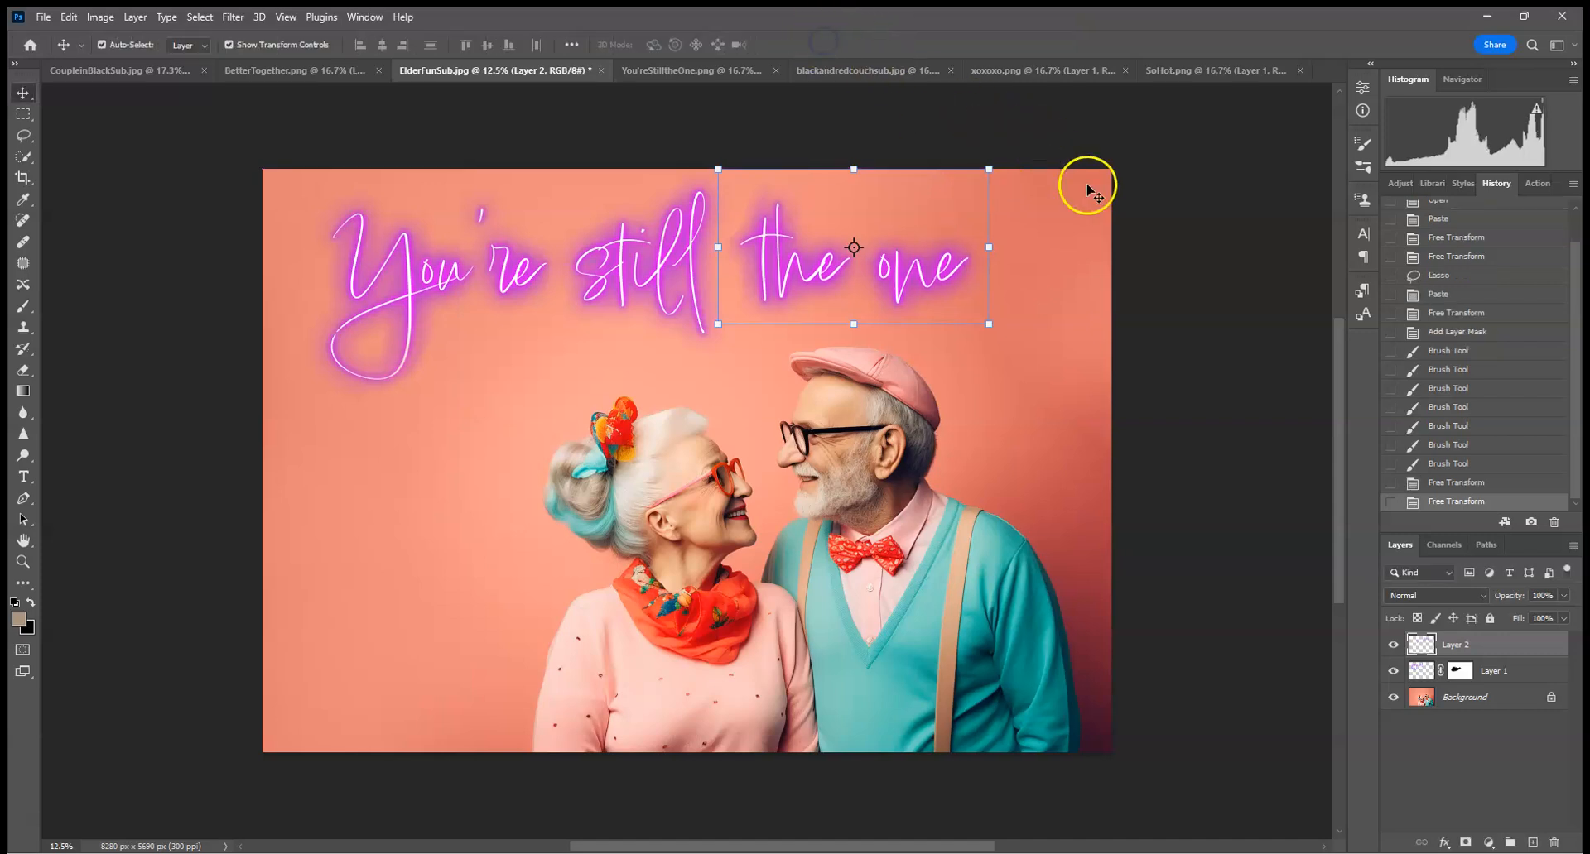
- Add a layer mask to Layer 2 and inspect the gap between "still" and "the one"
{"action": "left_click", "coordinate": [1466, 843]}
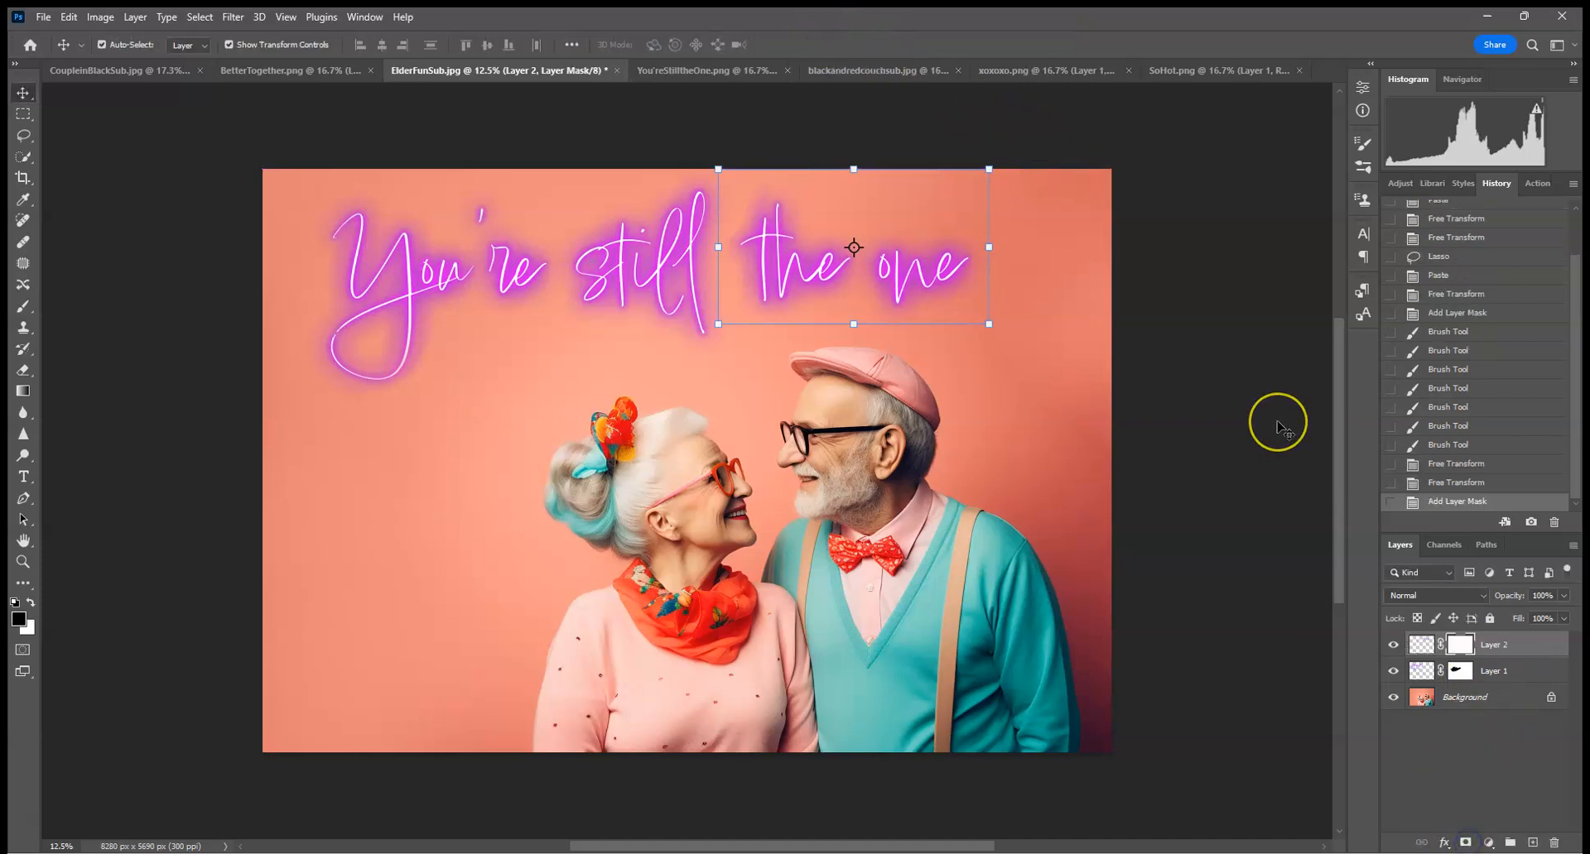
{"action": "key", "text": "ctrl+plus"}
{"action": "key", "text": "ctrl+plus"}
{"action": "key", "text": "ctrl+plus"}
{"action": "left_click_drag", "start_coordinate": [717, 235], "coordinate": [743, 524]}
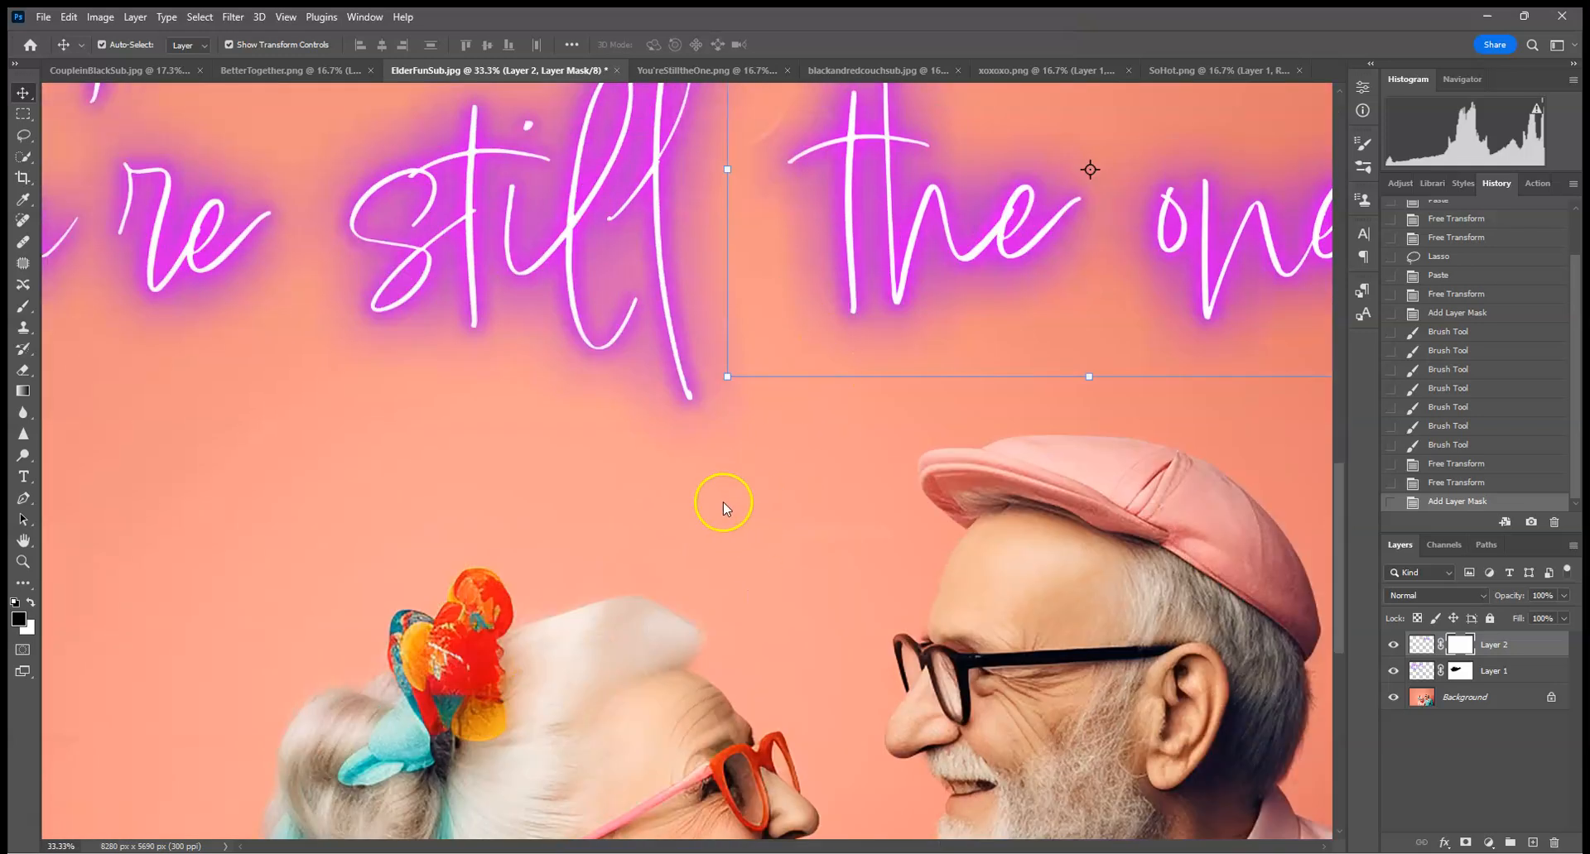
{"action": "left_click", "coordinate": [612, 503]}
{"action": "key", "text": "ctrl+minus"}
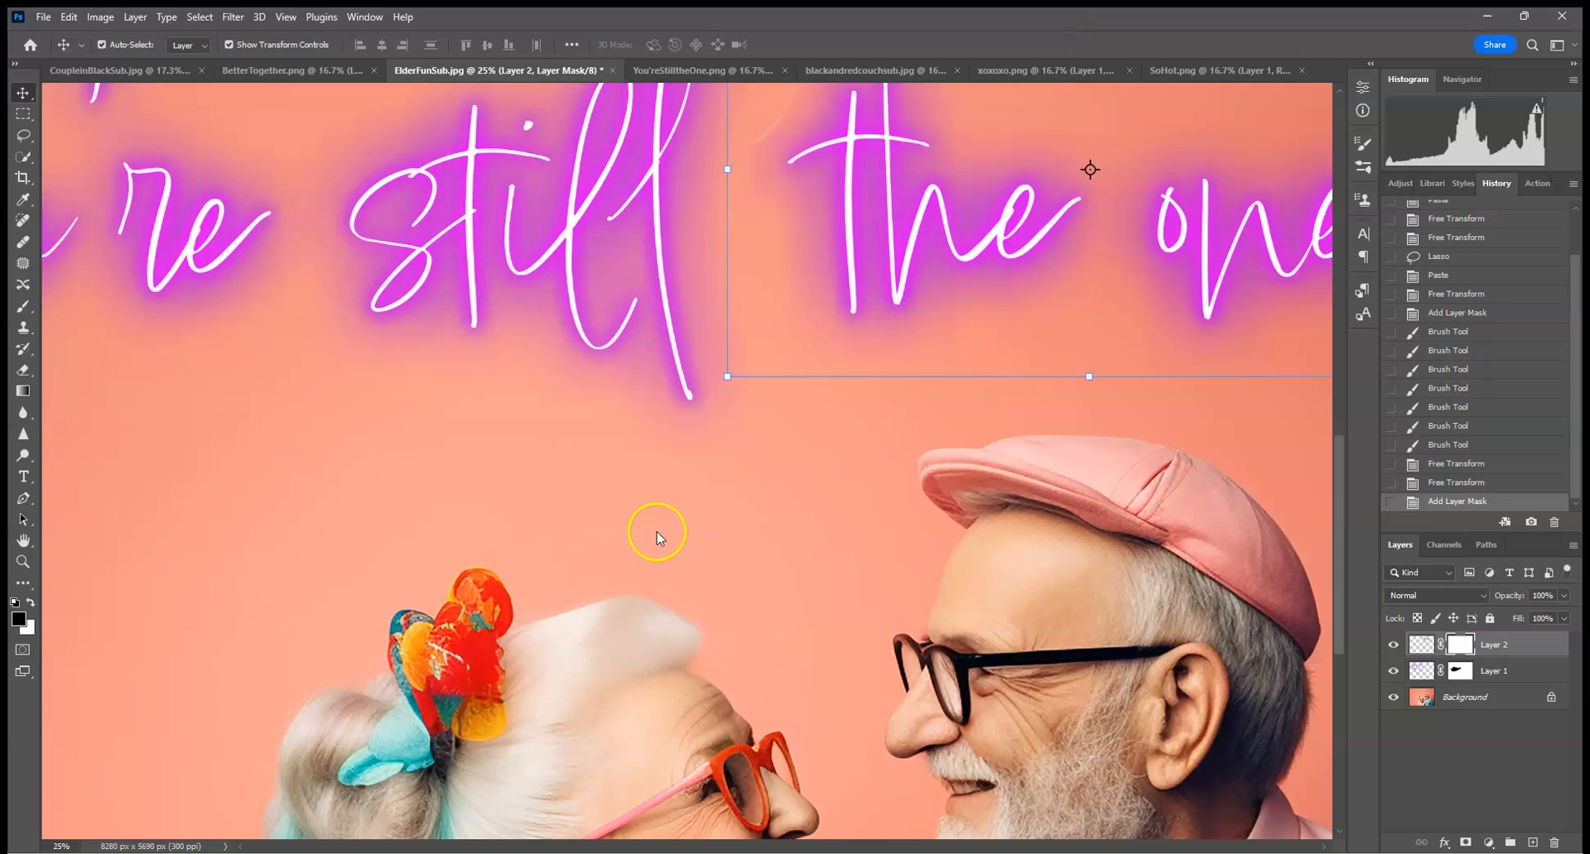
{"action": "key", "text": "ctrl+plus"}
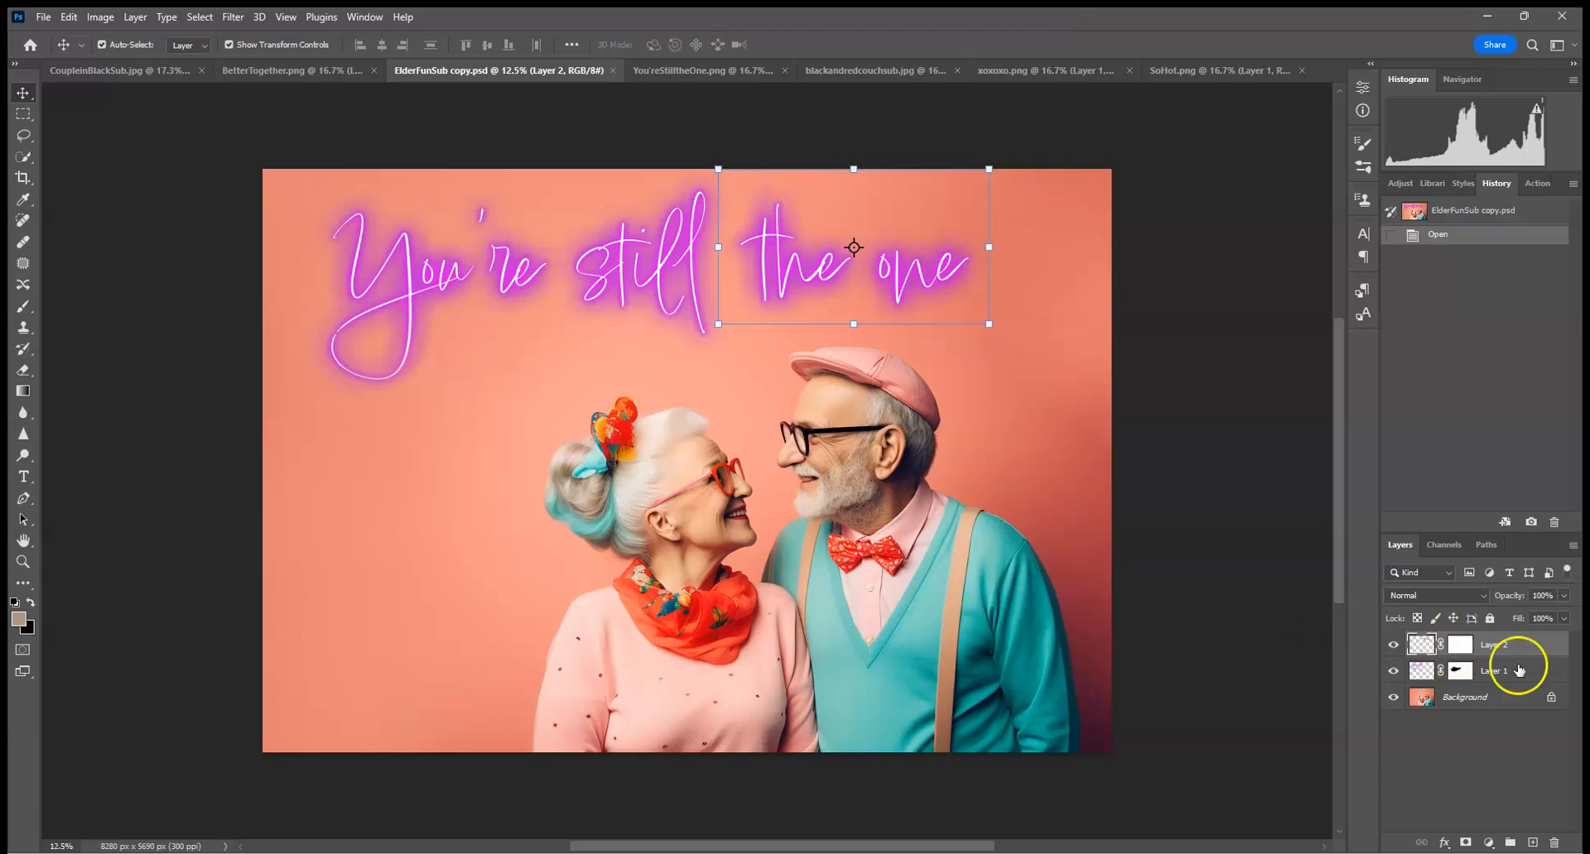
- Paint black on Layer 2's mask with a 401 px soft brush to hide the stray stroke between "still" and "the"
{"action": "left_click", "coordinate": [1457, 648]}
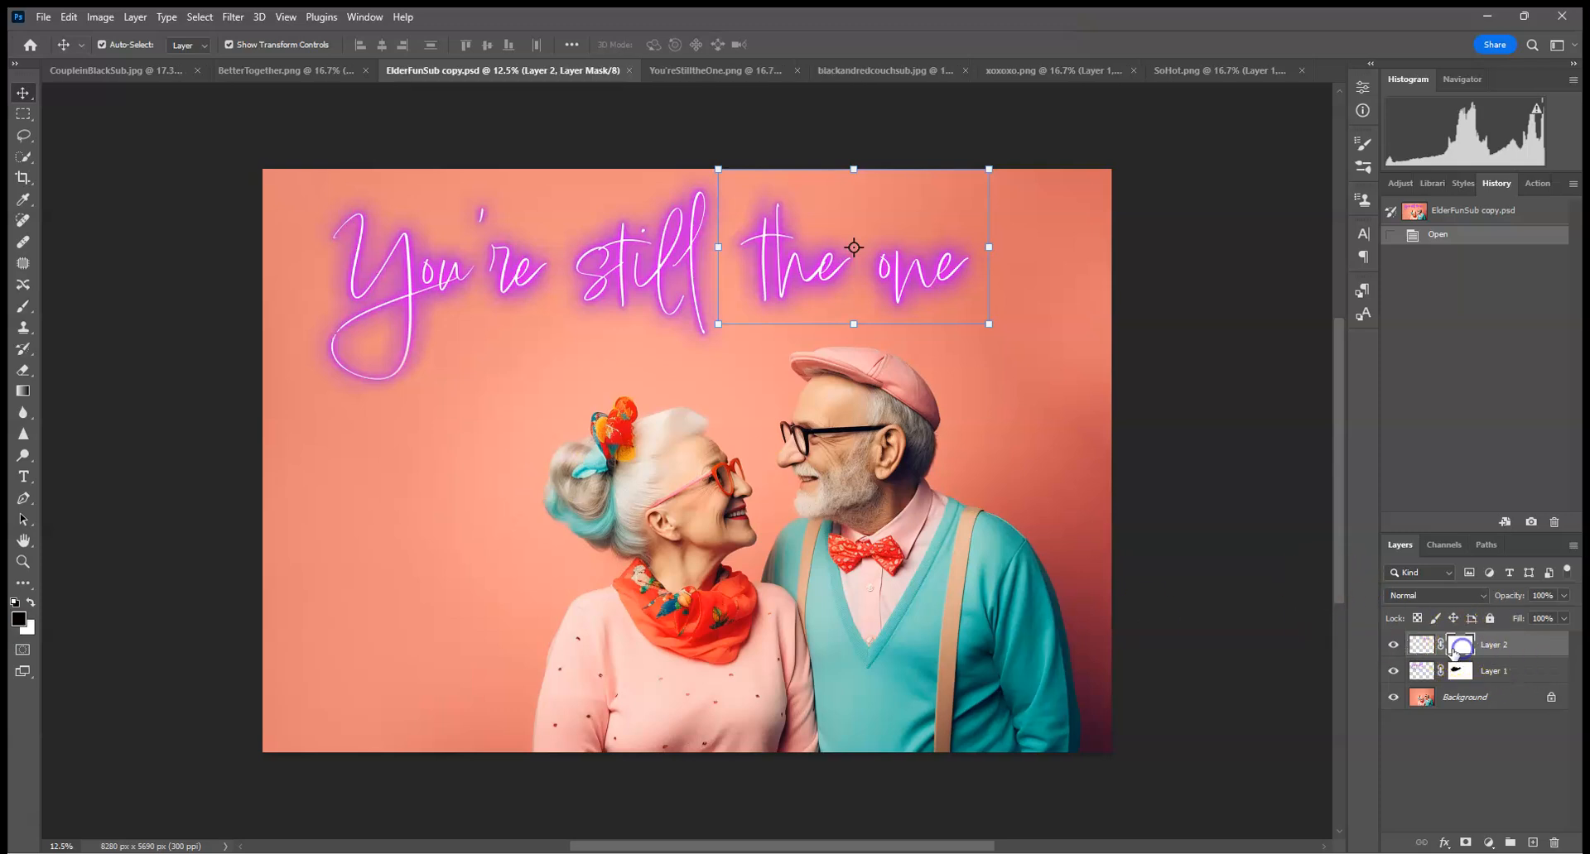
{"action": "key", "text": "ctrl+plus"}
{"action": "key", "text": "ctrl+plus"}
{"action": "key", "text": "ctrl+plus"}
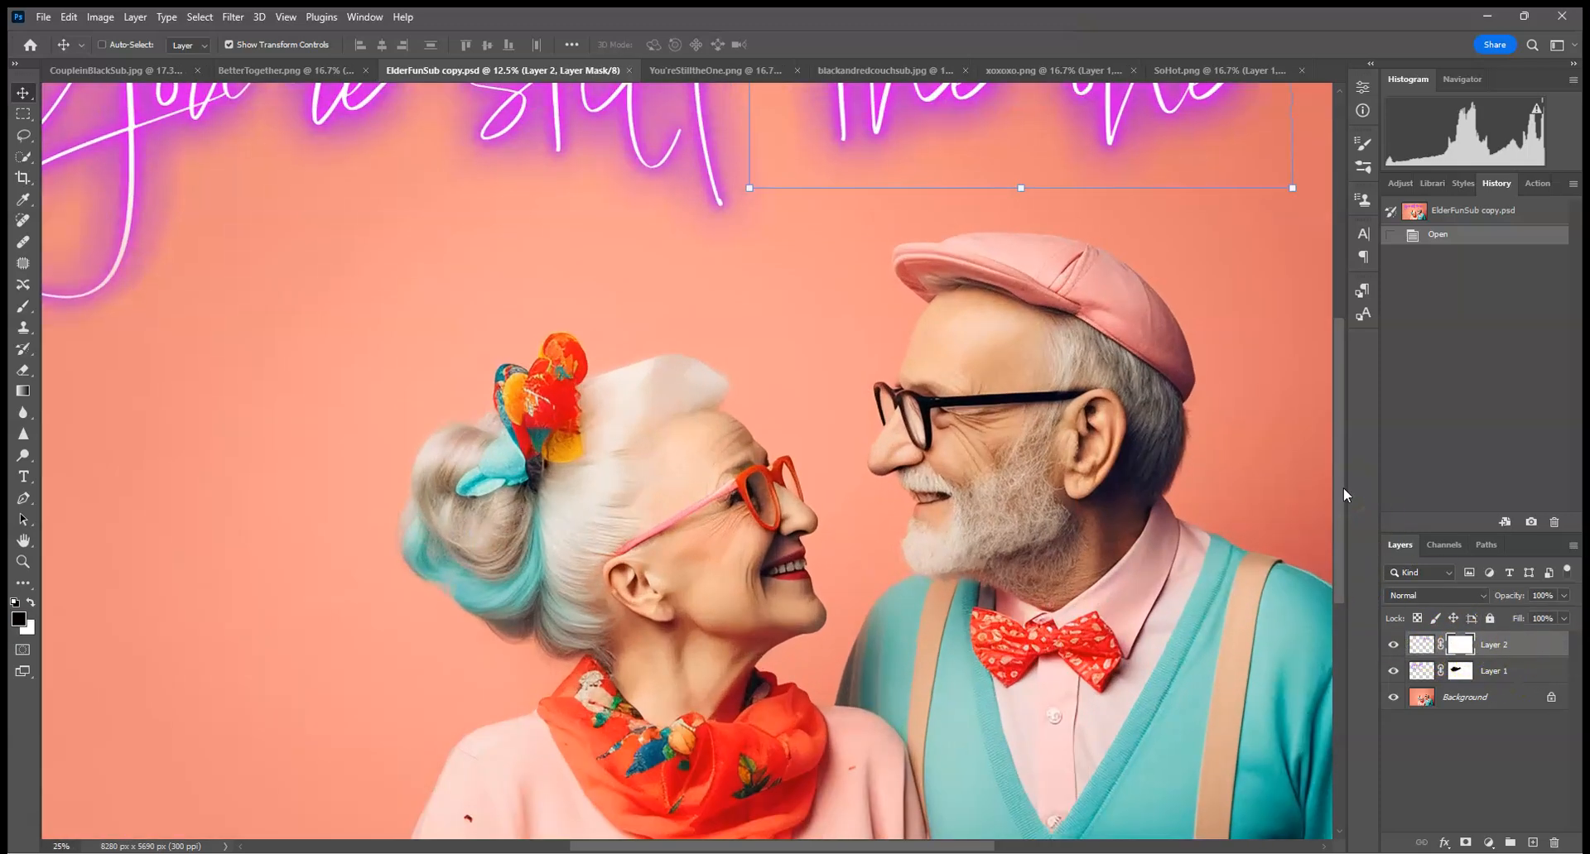
{"action": "left_click_drag", "start_coordinate": [993, 322], "coordinate": [827, 769]}
{"action": "left_click_drag", "start_coordinate": [865, 338], "coordinate": [883, 477]}
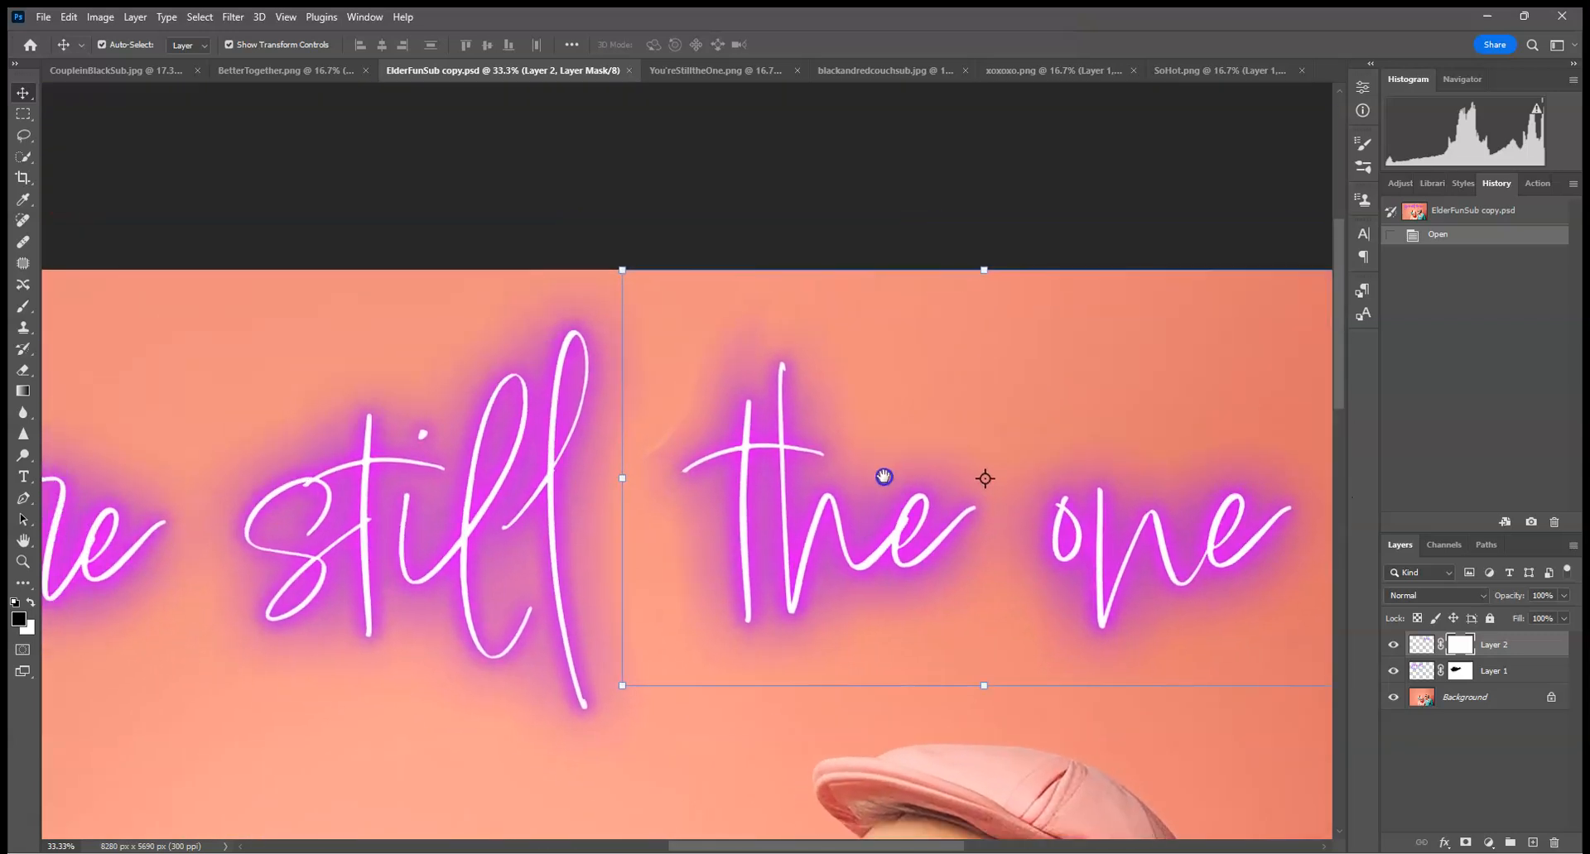
{"action": "left_click_drag", "start_coordinate": [393, 486], "coordinate": [453, 528]}
{"action": "left_click", "coordinate": [23, 306]}
{"action": "left_click", "coordinate": [132, 45]}
{"action": "left_click_drag", "start_coordinate": [171, 98], "coordinate": [187, 98]}
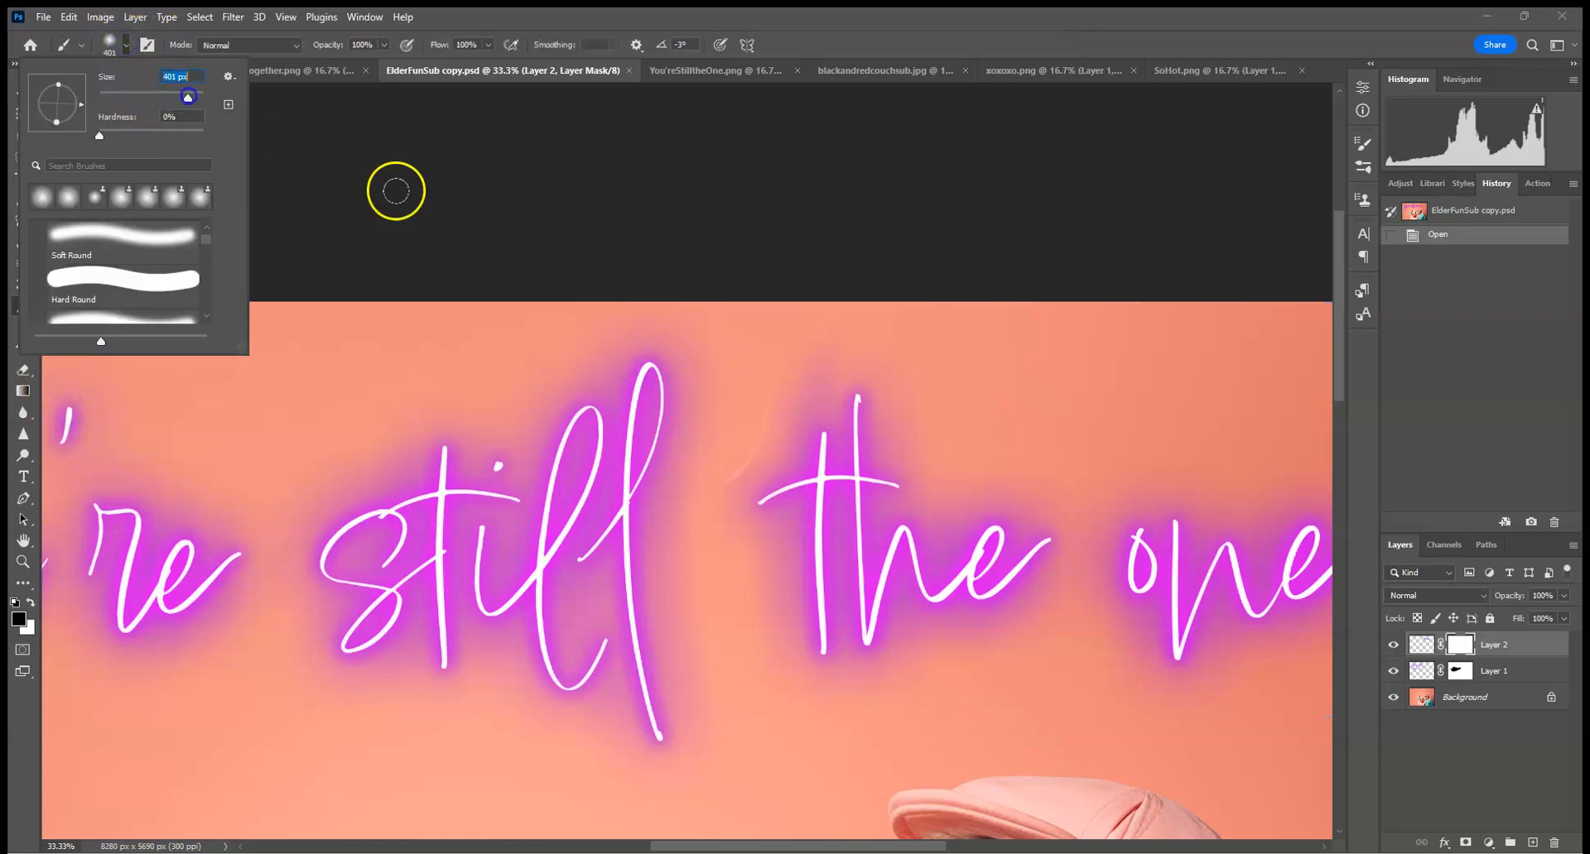
{"action": "left_click", "coordinate": [390, 184]}
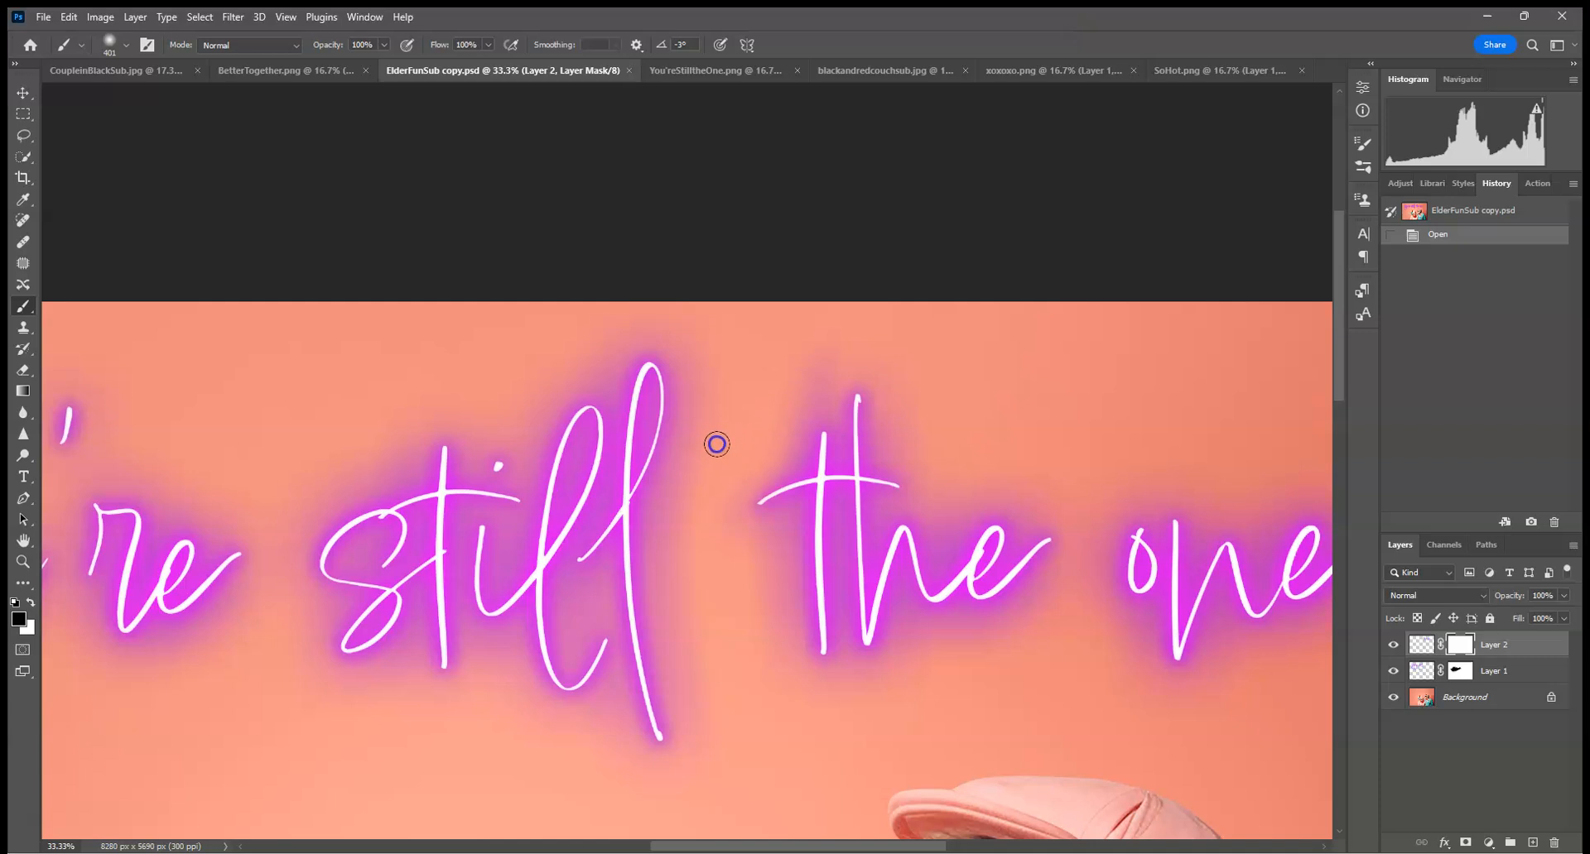
{"action": "left_click_drag", "start_coordinate": [770, 334], "coordinate": [767, 294]}
{"action": "scroll", "coordinate": [969, 390], "scroll_direction": "right", "scroll_amount": 3}
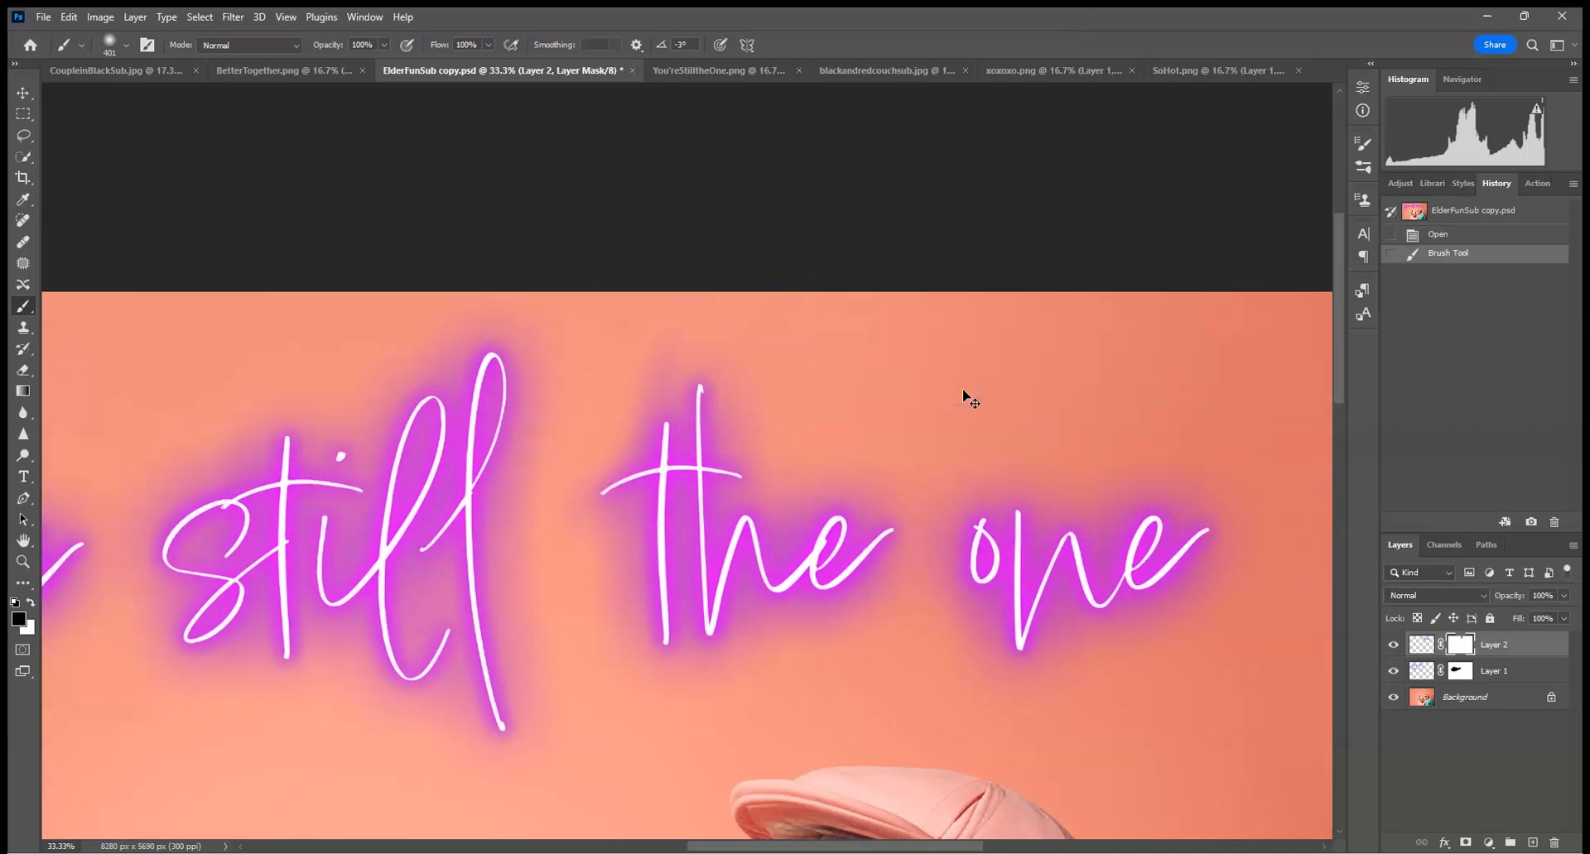
{"action": "key", "text": "ctrl+0"}
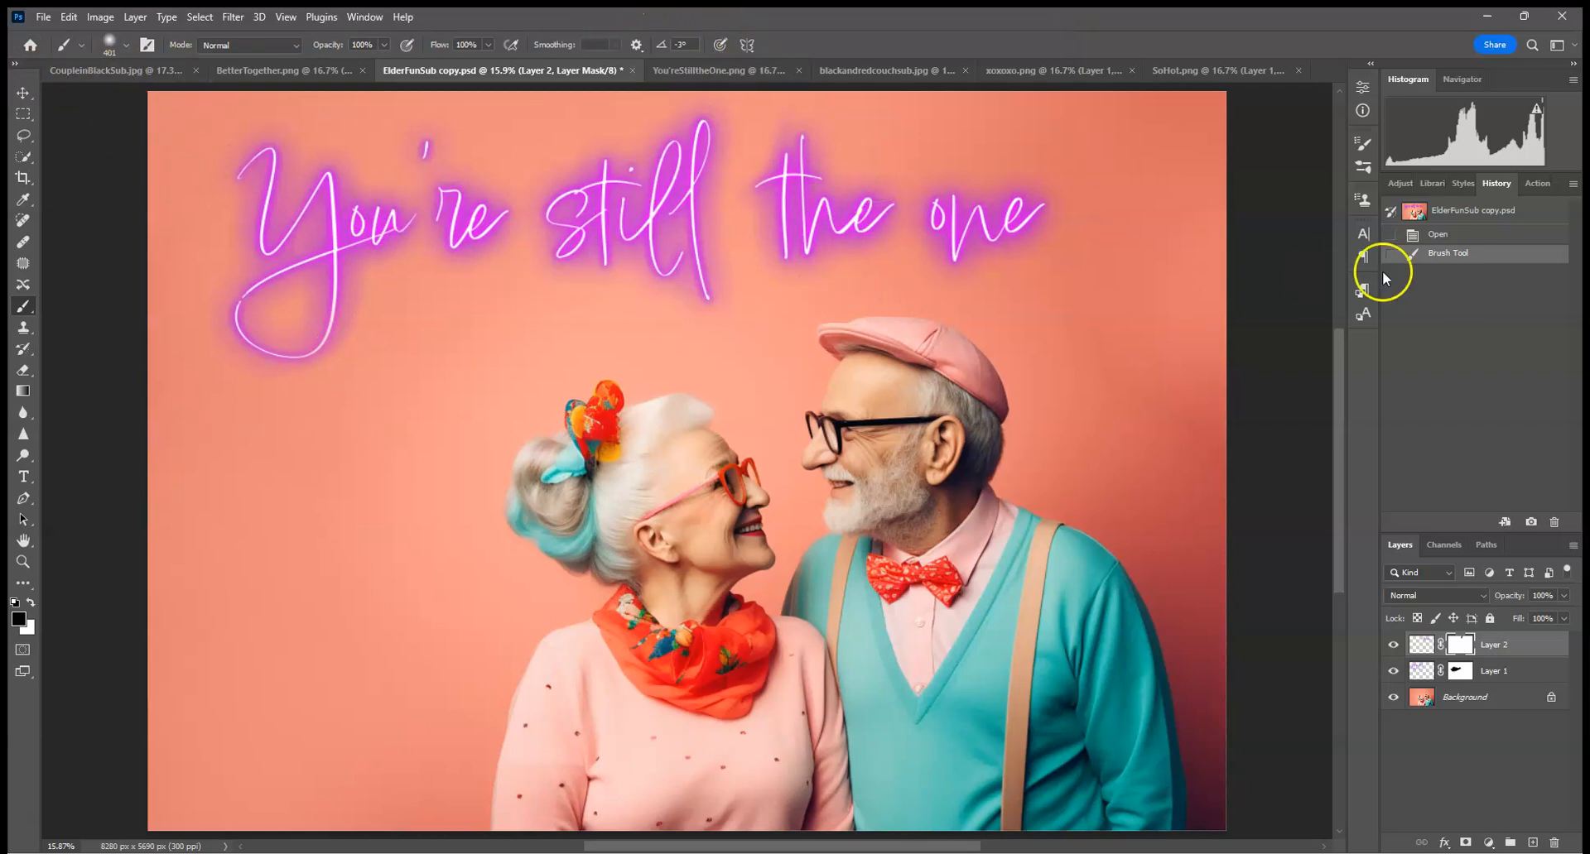
{"action": "key", "text": "ctrl+minus"}
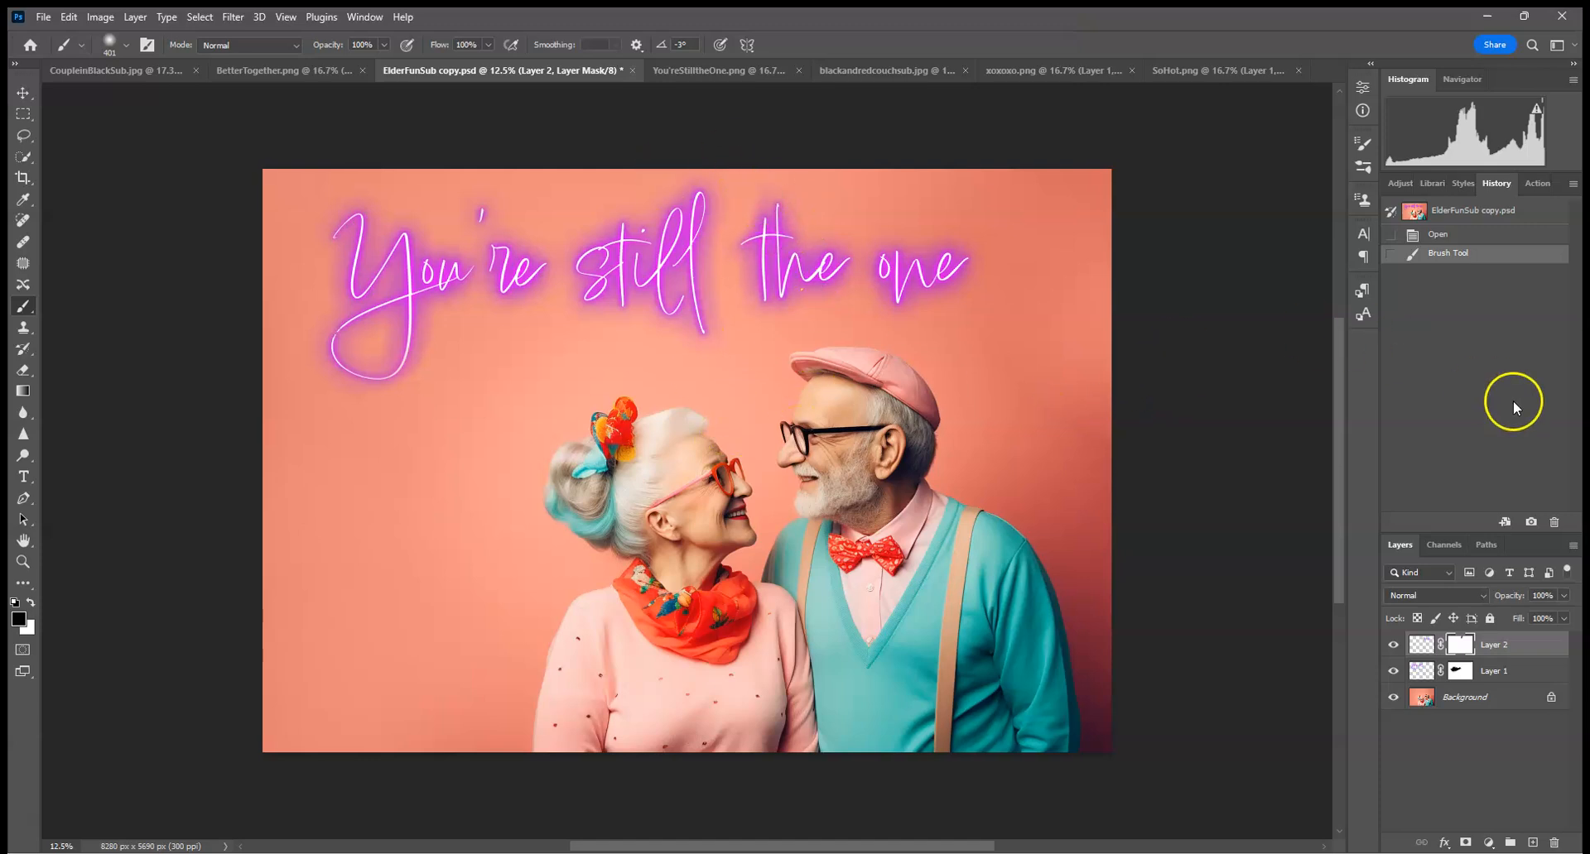
- Merge the two neon text layers and clip a new Hue/Saturation adjustment to the merged layer
{"action": "right_click", "coordinate": [1523, 673]}
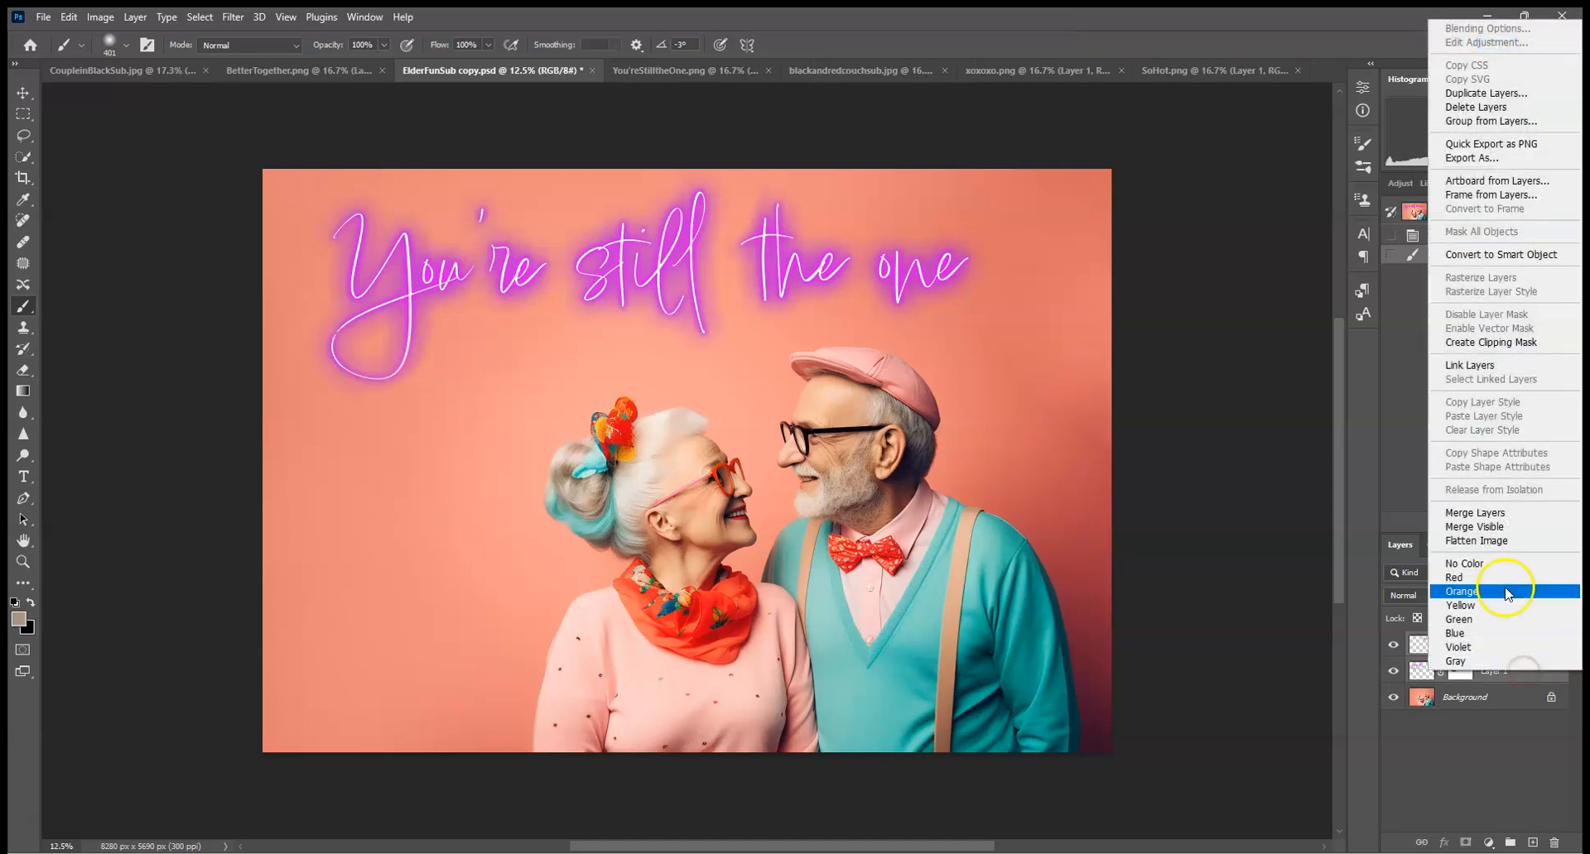
{"action": "left_click", "coordinate": [1503, 518]}
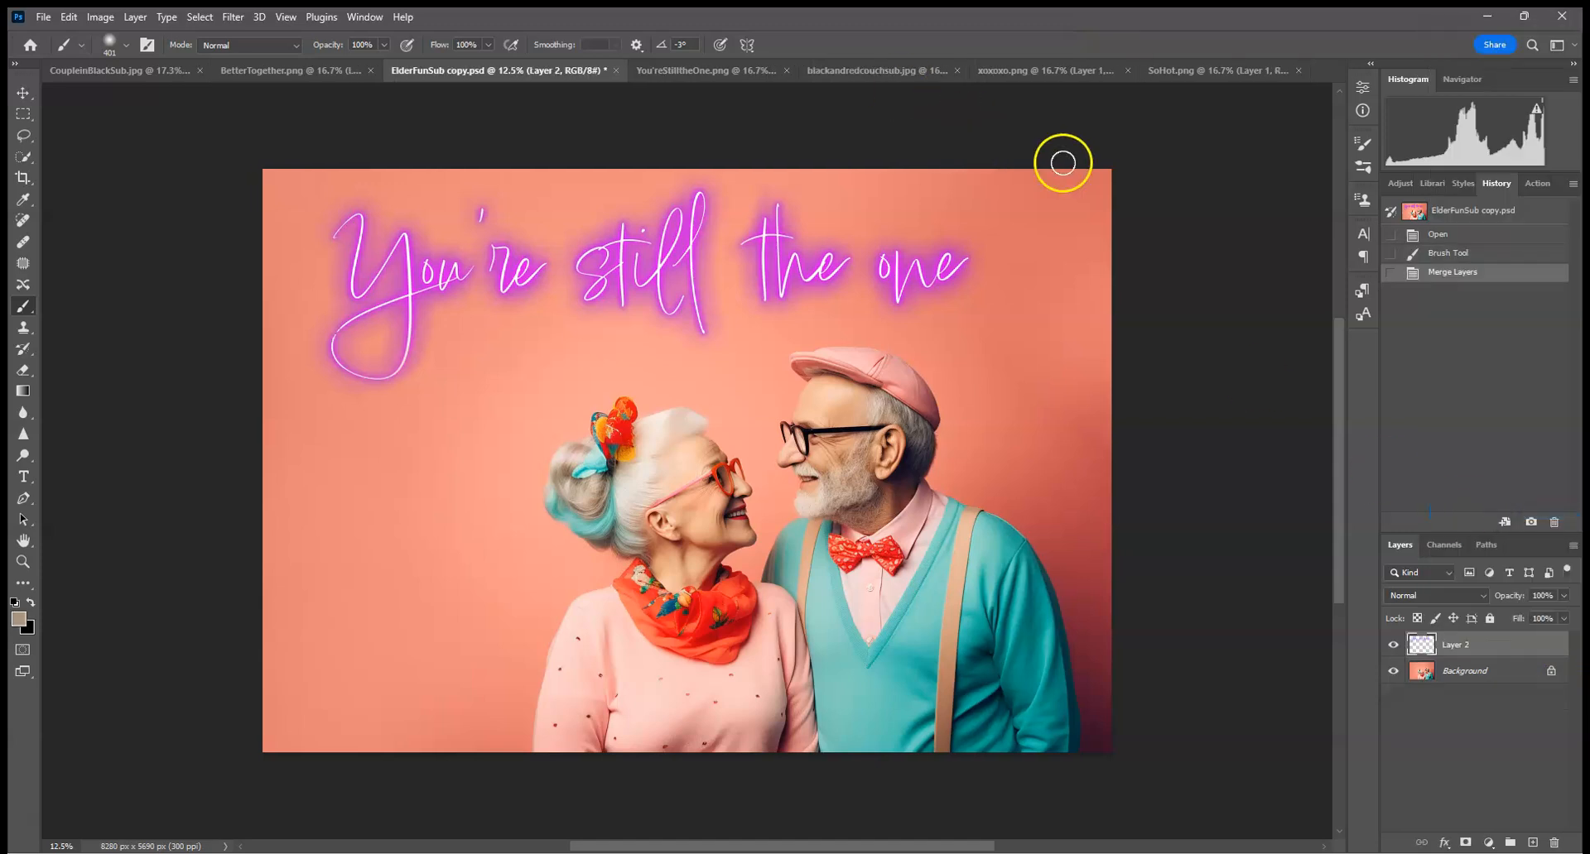
{"action": "left_click", "coordinate": [1396, 183]}
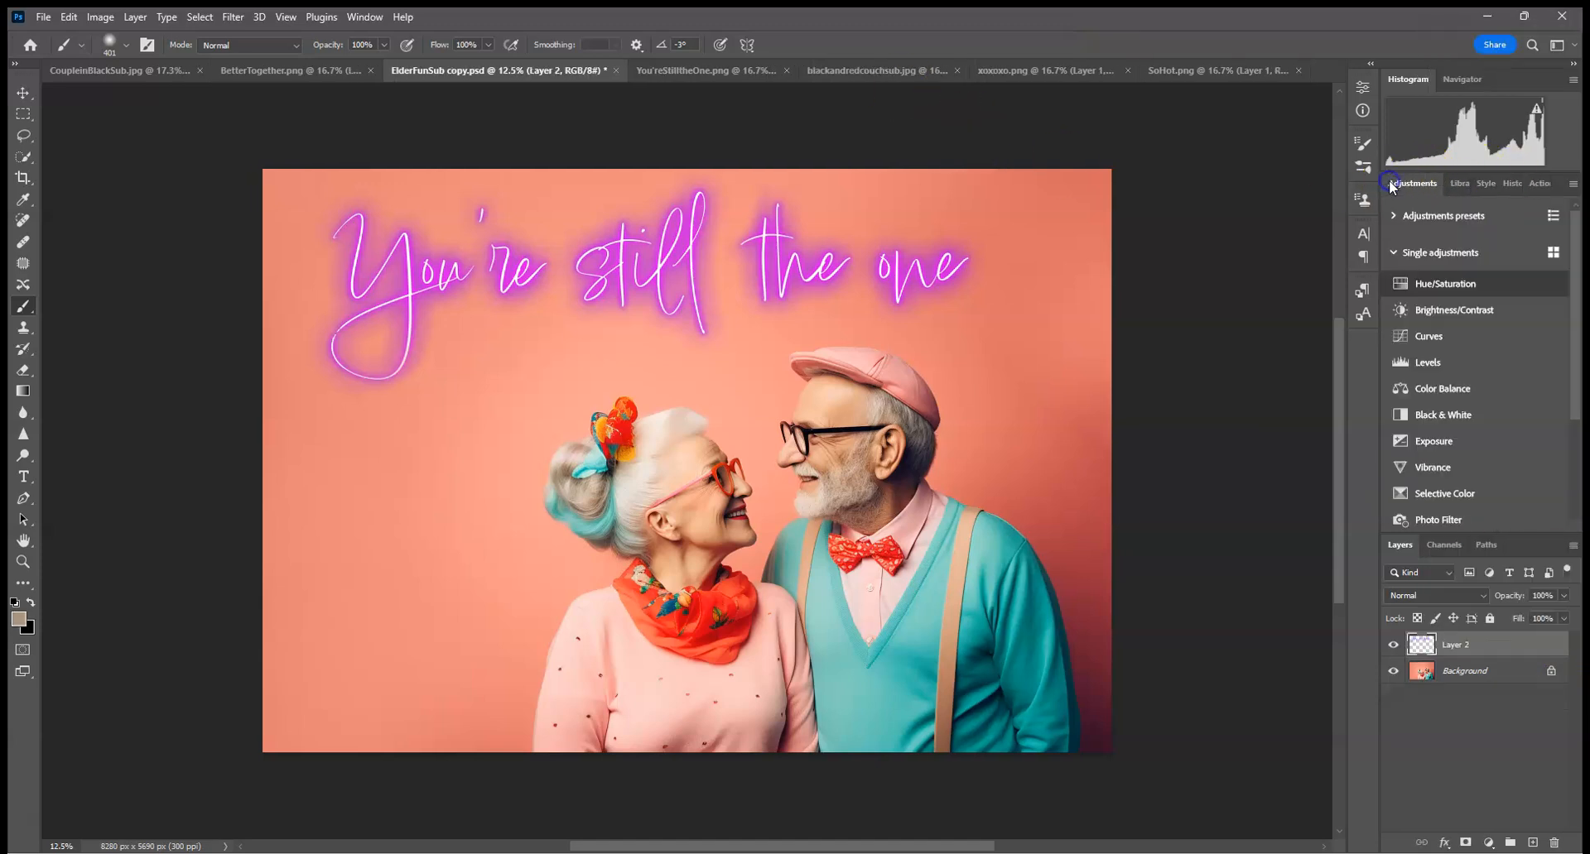
{"action": "left_click", "coordinate": [1463, 285]}
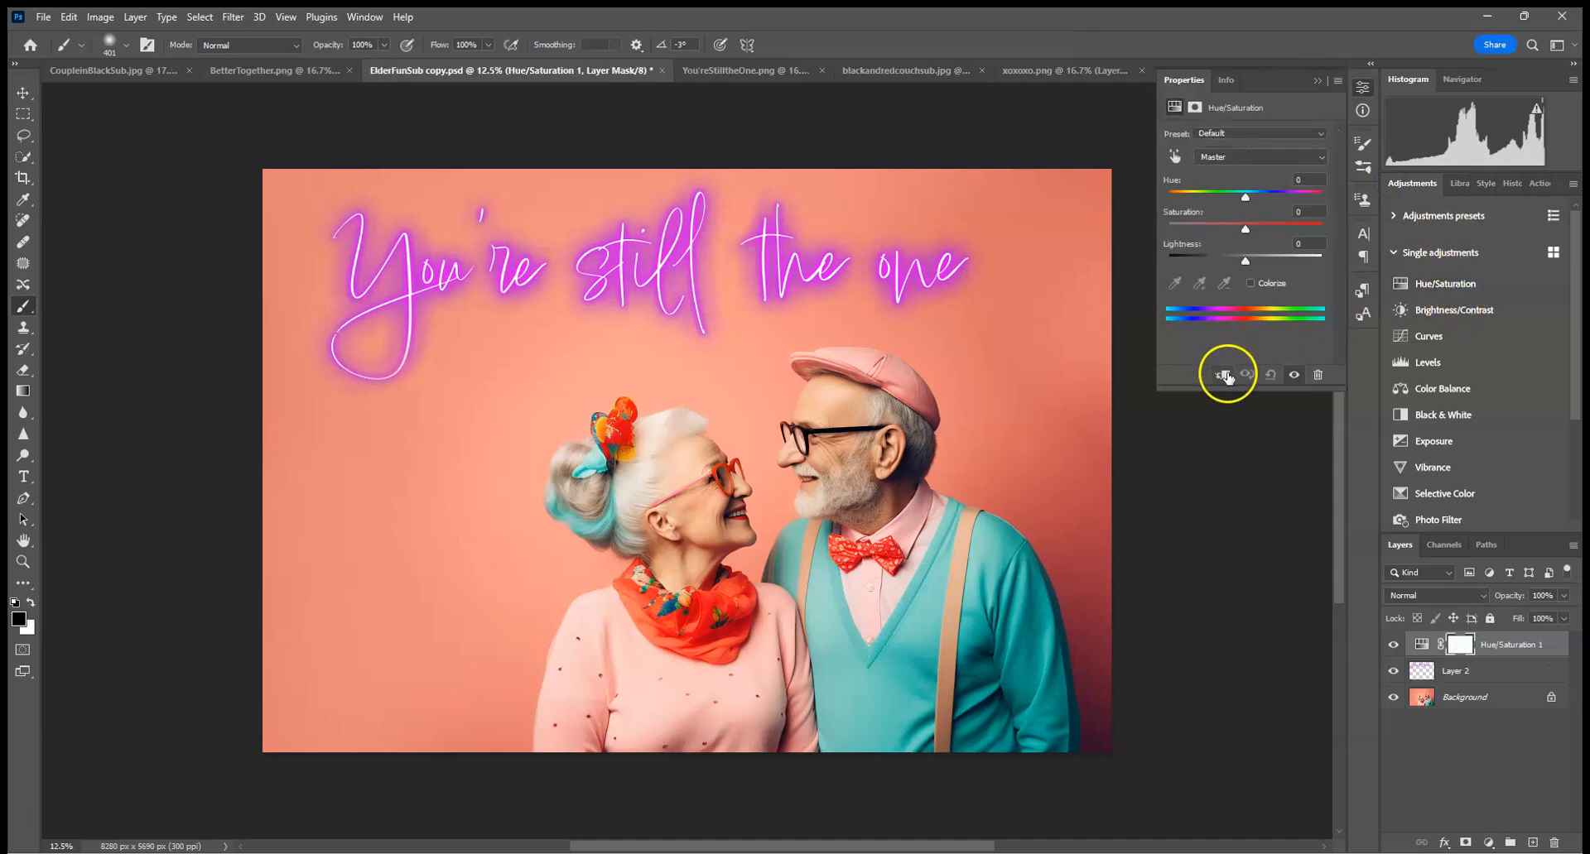
{"action": "left_click", "coordinate": [1224, 375]}
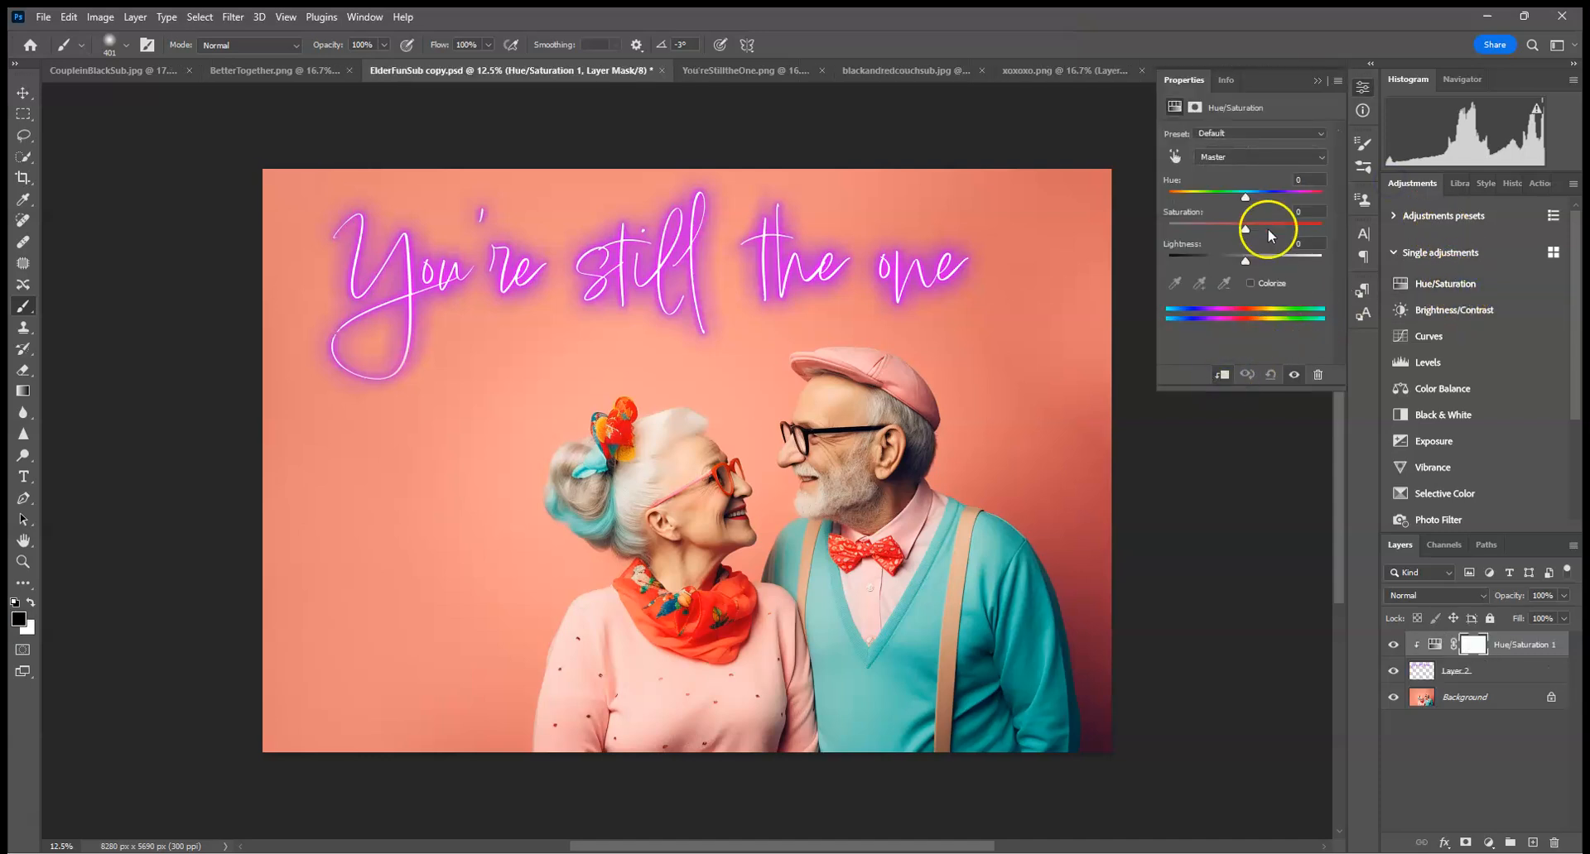
- Shift the adjustment's hue to about -104 so the neon lettering turns cyan-blue
{"action": "left_click_drag", "start_coordinate": [1246, 195], "coordinate": [1192, 202]}
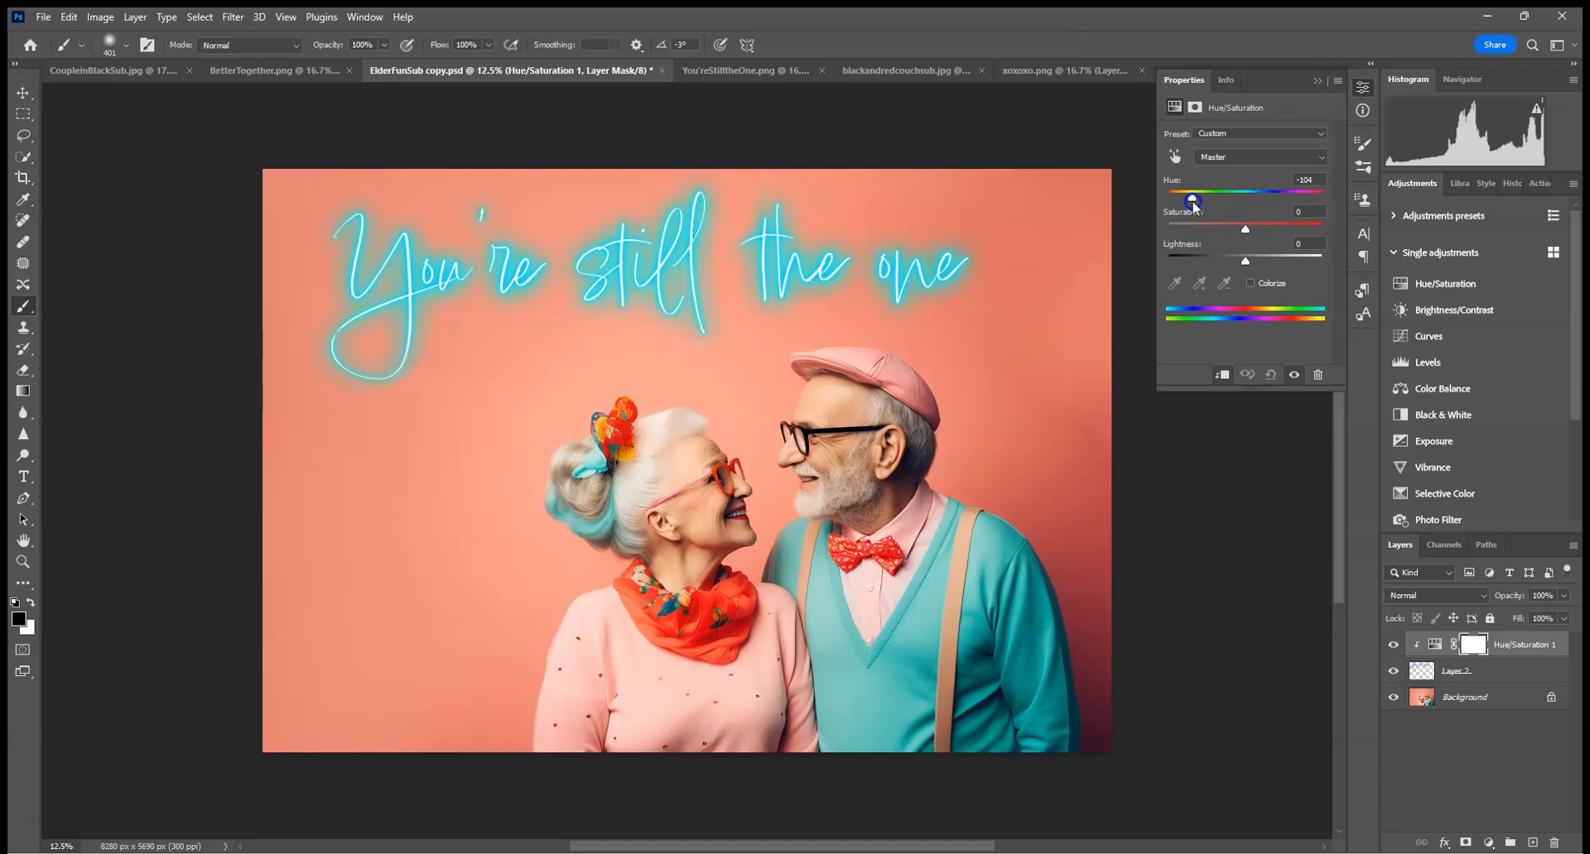
{"action": "mouse_move", "coordinate": [1192, 203]}
{"action": "left_mouse_down"}
{"action": "mouse_move", "coordinate": [1295, 212]}
{"action": "mouse_move", "coordinate": [1152, 201]}
{"action": "mouse_move", "coordinate": [1192, 213]}
{"action": "left_mouse_up"}
{"action": "left_click", "coordinate": [1318, 80]}
- Merge the Hue/Saturation 1 adjustment with the Layer 2 neon text into one layer
{"action": "left_click", "coordinate": [1504, 671]}
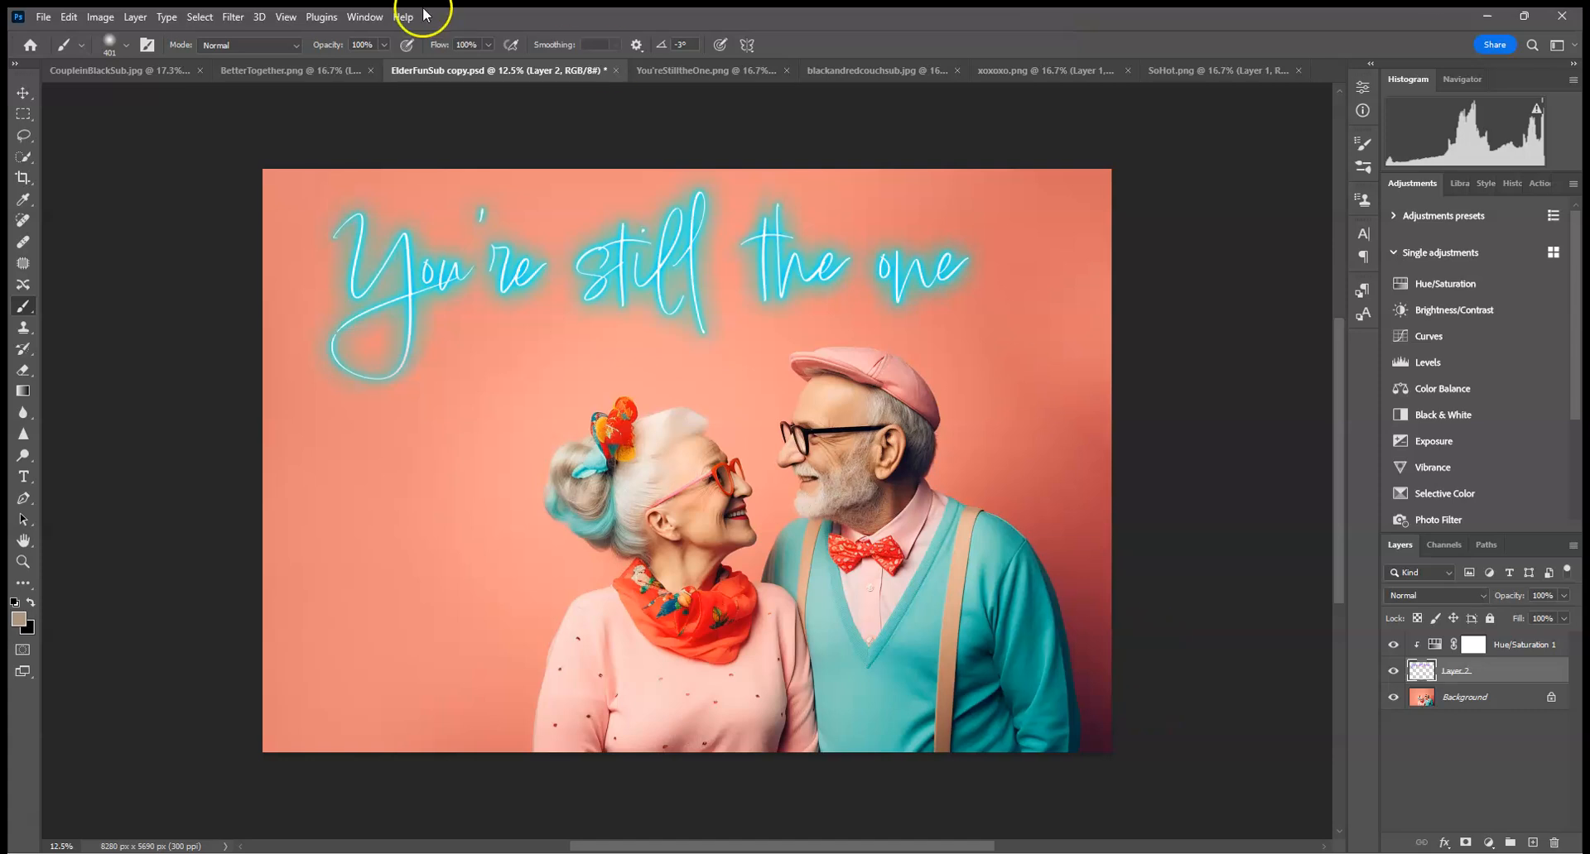
{"action": "key", "text": "ctrl+plus"}
{"action": "key", "text": "ctrl+plus"}
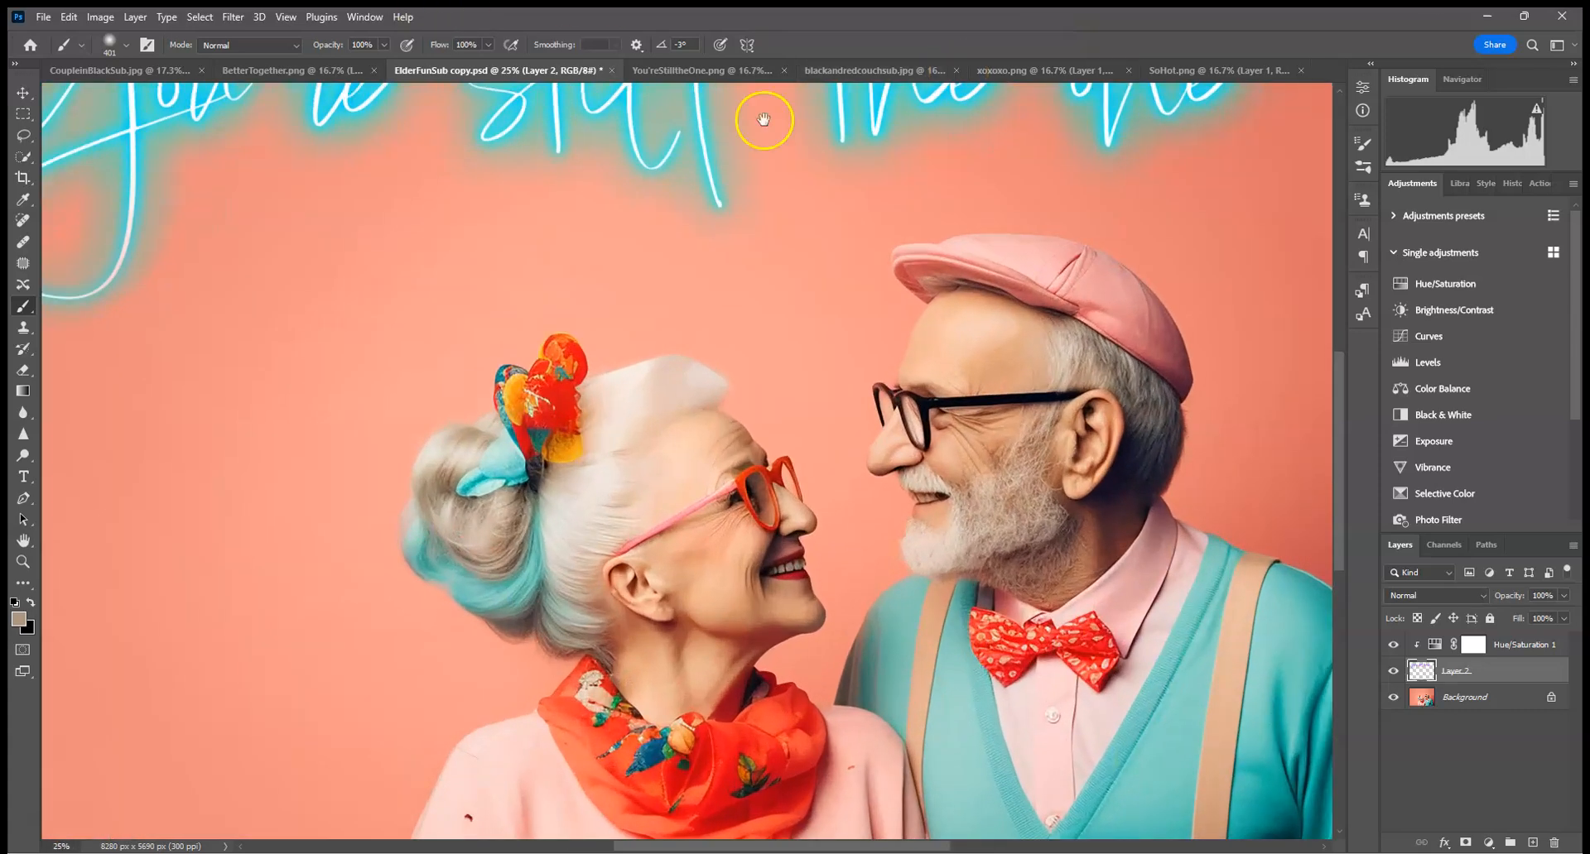
{"action": "left_click_drag", "start_coordinate": [324, 261], "coordinate": [231, 574]}
{"action": "key", "text": "ctrl+plus"}
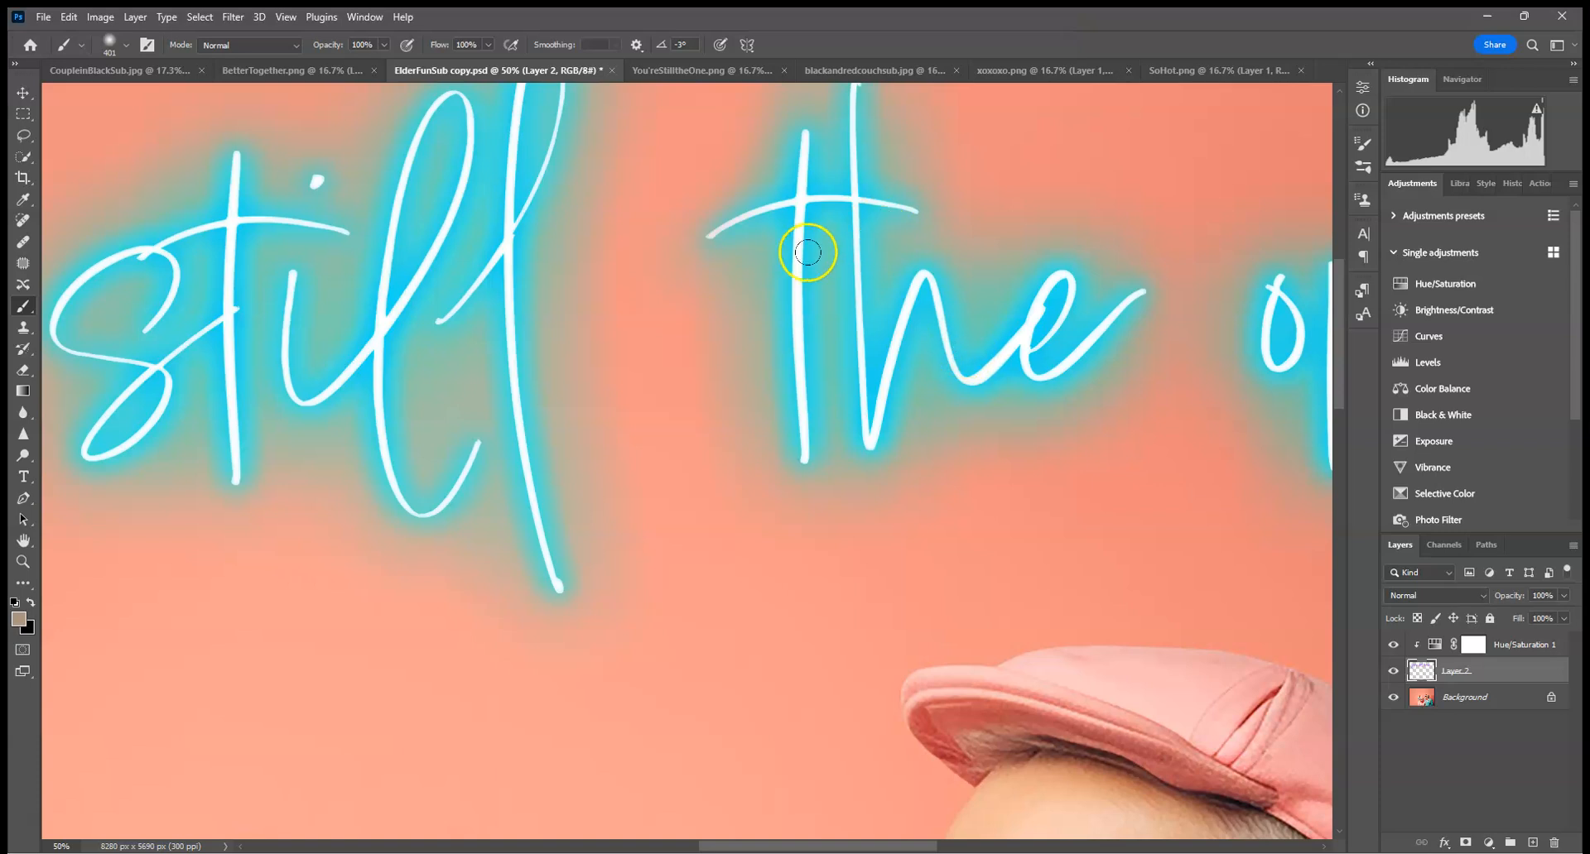
{"action": "left_click", "coordinate": [1508, 646], "text": "shift"}
{"action": "right_click", "coordinate": [1508, 646]}
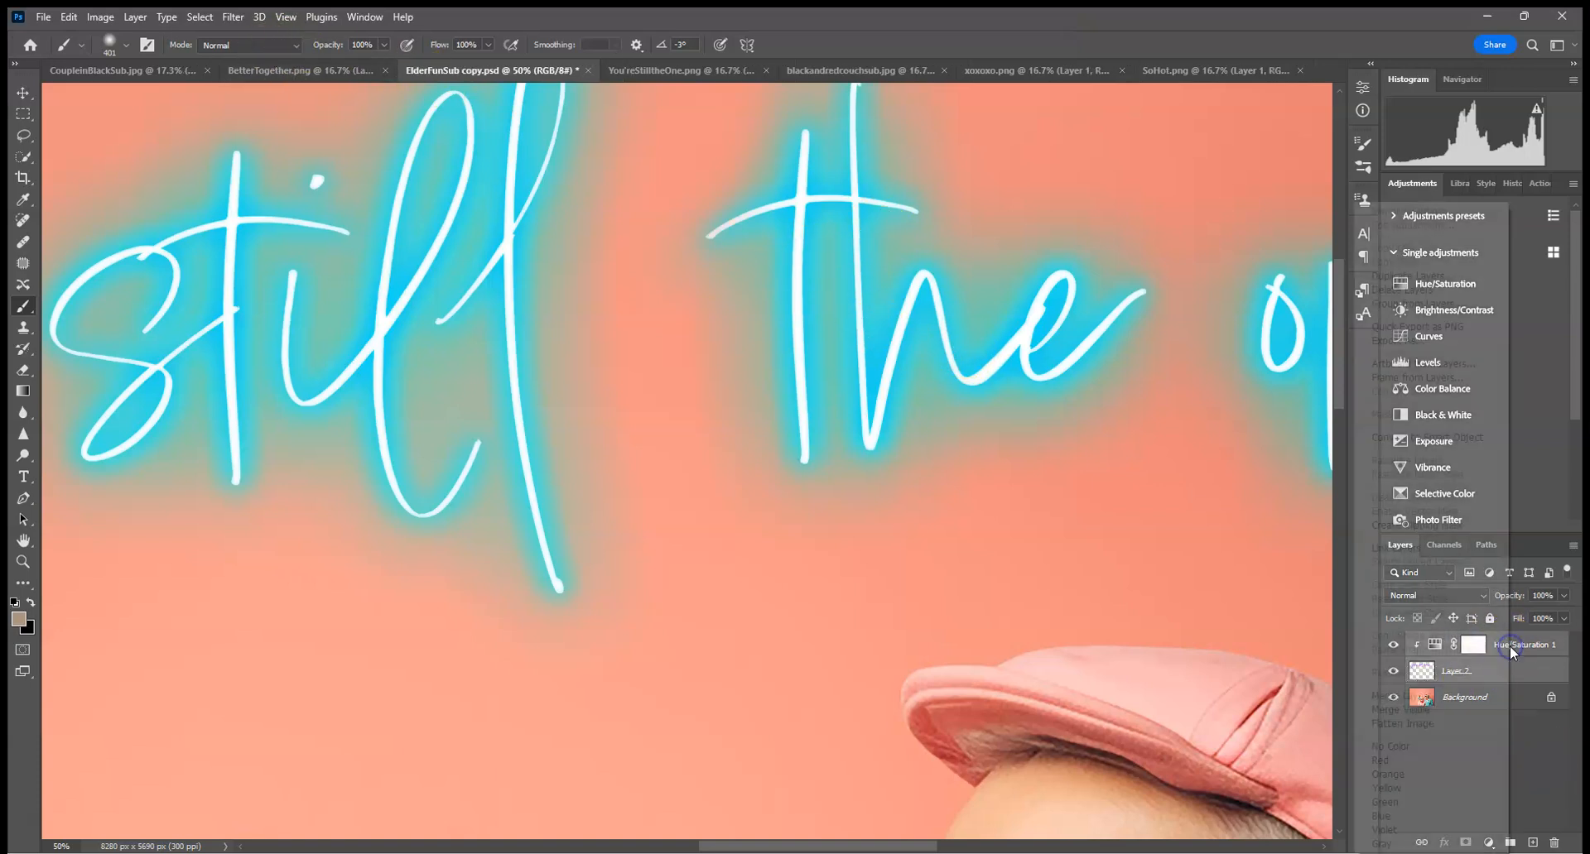
{"action": "left_click", "coordinate": [1429, 696]}
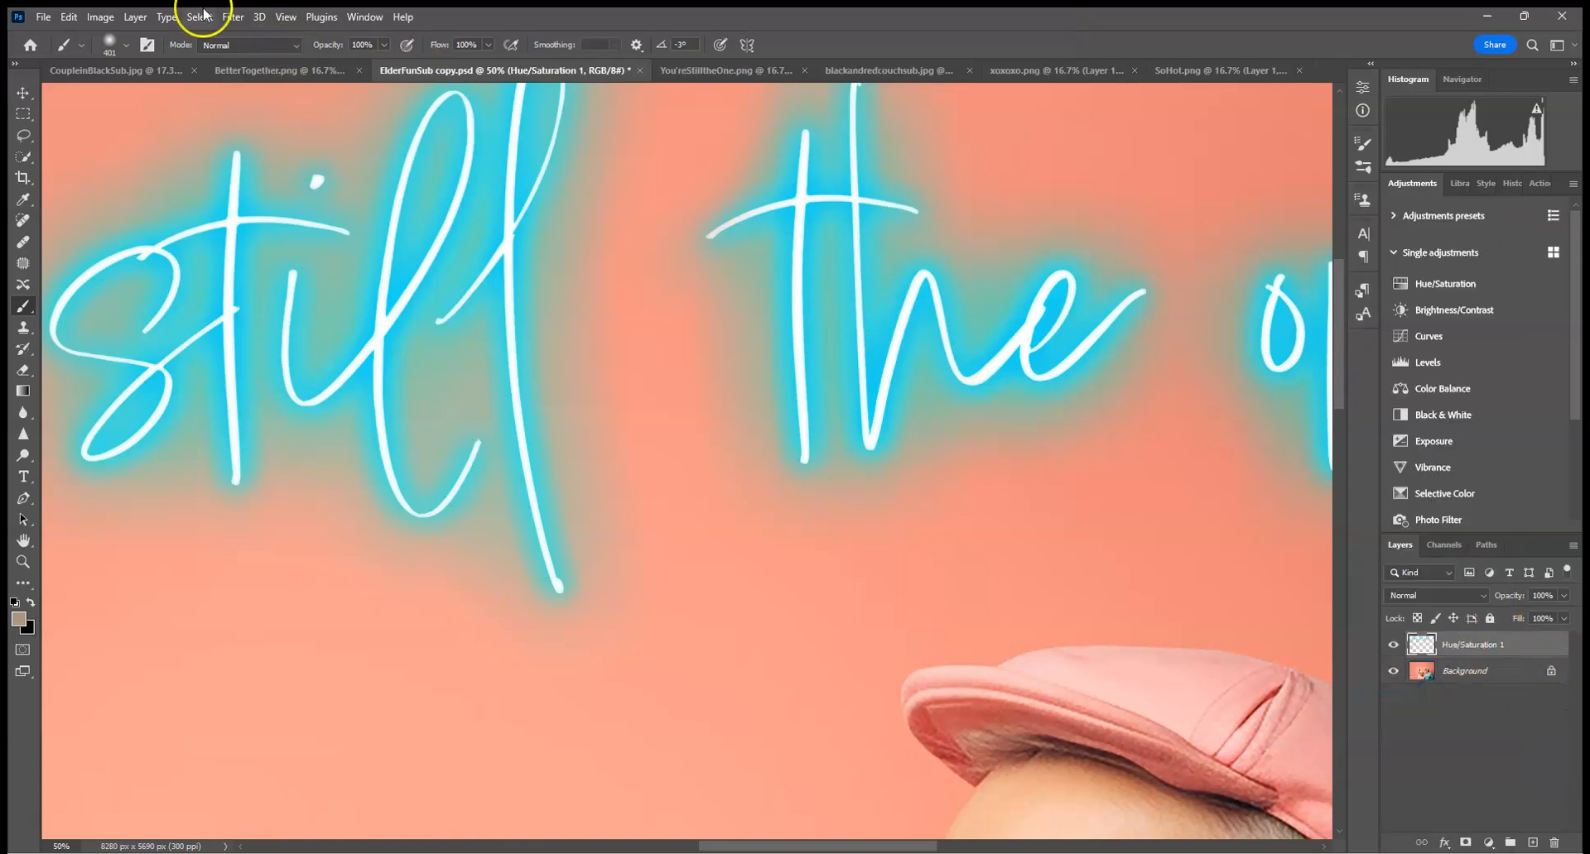
- Soften the merged neon text with a Gaussian Blur of 2 pixels radius
{"action": "left_click", "coordinate": [235, 17]}
{"action": "mouse_move", "coordinate": [290, 245]}
{"action": "left_click", "coordinate": [447, 307]}
{"action": "left_click", "coordinate": [1106, 430]}
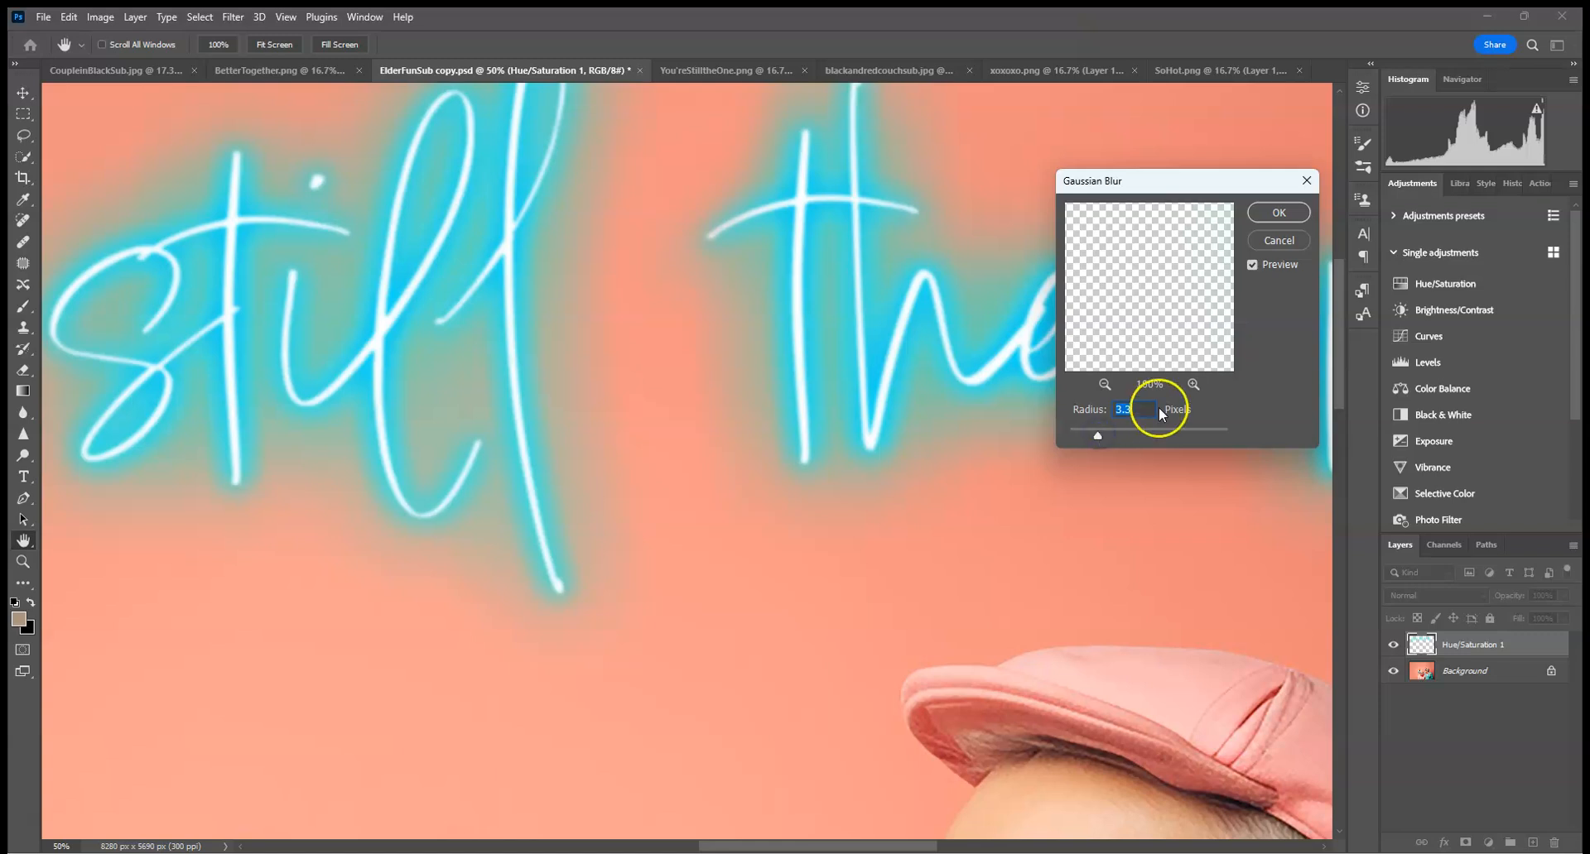
{"action": "type", "text": "2"}
{"action": "left_click", "coordinate": [1279, 212]}
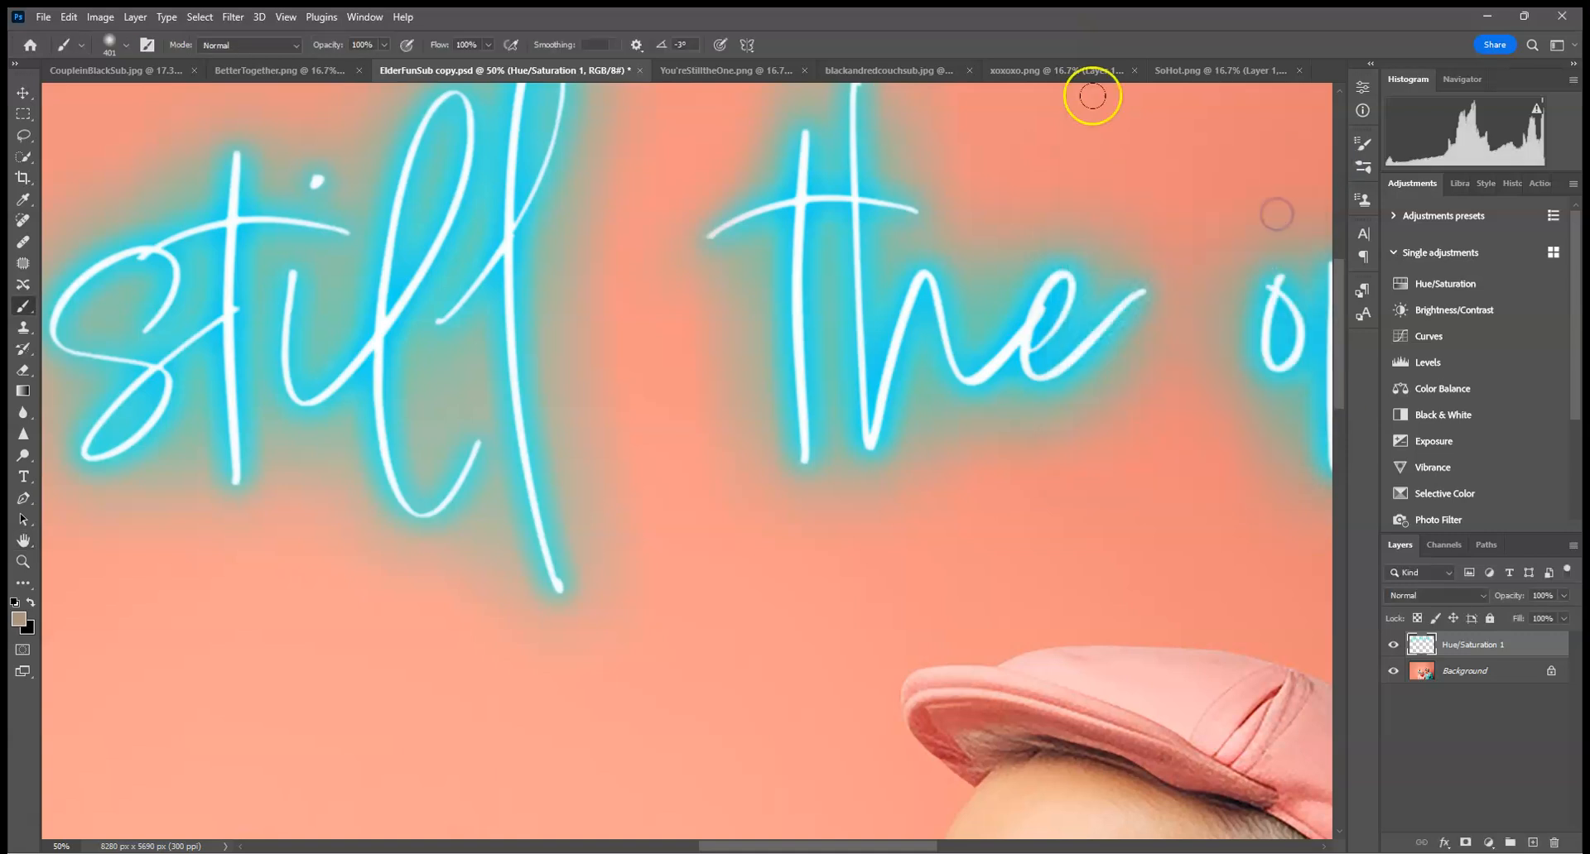
- Add an Exposure adjustment clipped to the neon text and raise its exposure to about +0.96
{"action": "key", "text": "ctrl+minus"}
{"action": "key", "text": "ctrl+minus"}
{"action": "key", "text": "ctrl+minus"}
{"action": "key", "text": "ctrl+minus"}
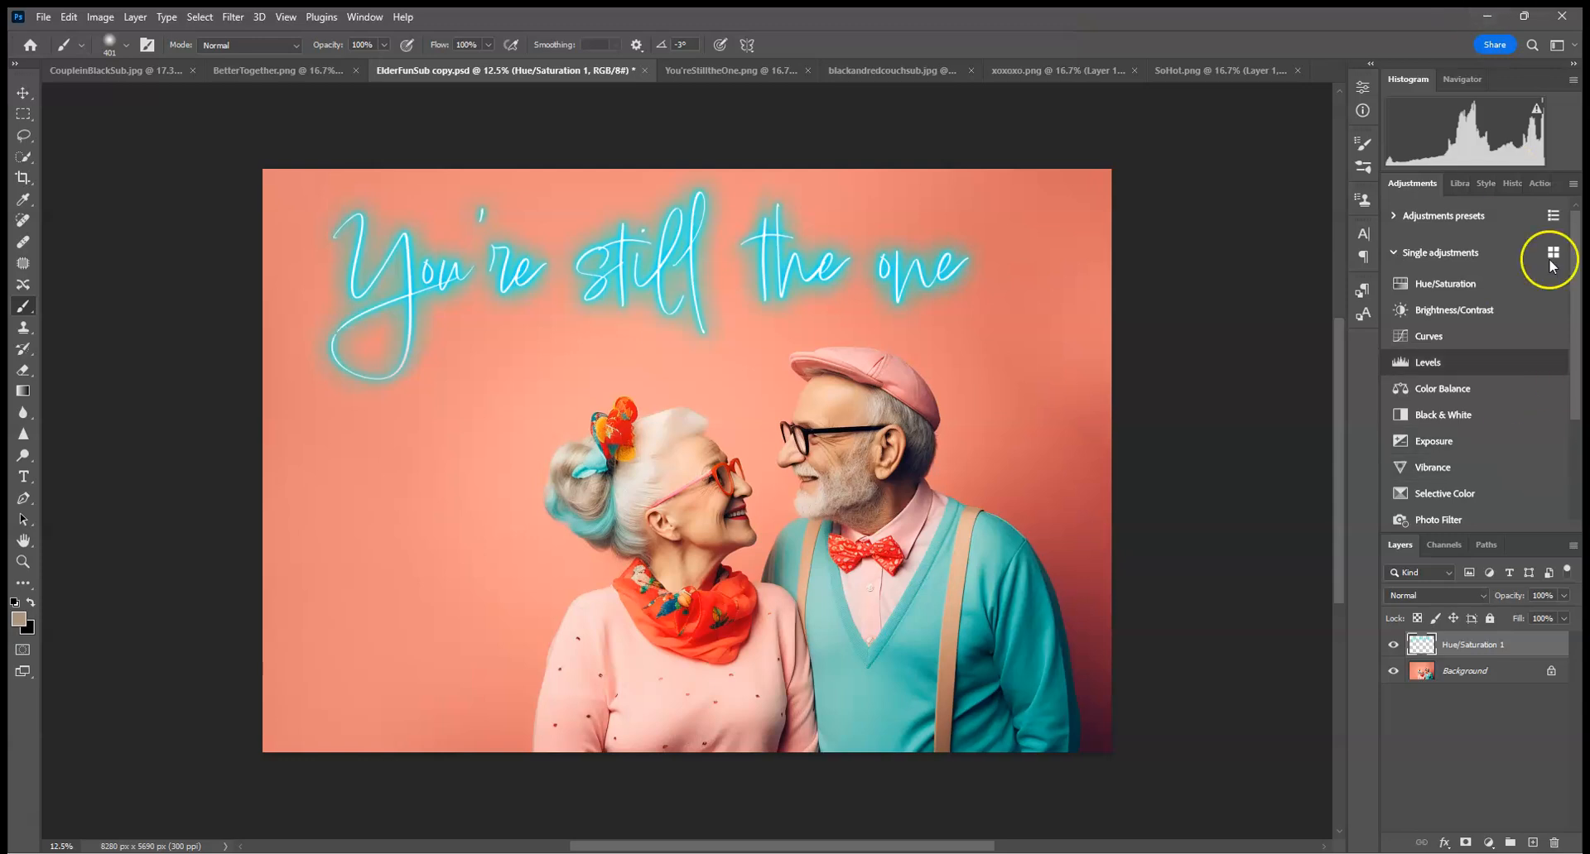
{"action": "left_click", "coordinate": [1459, 446]}
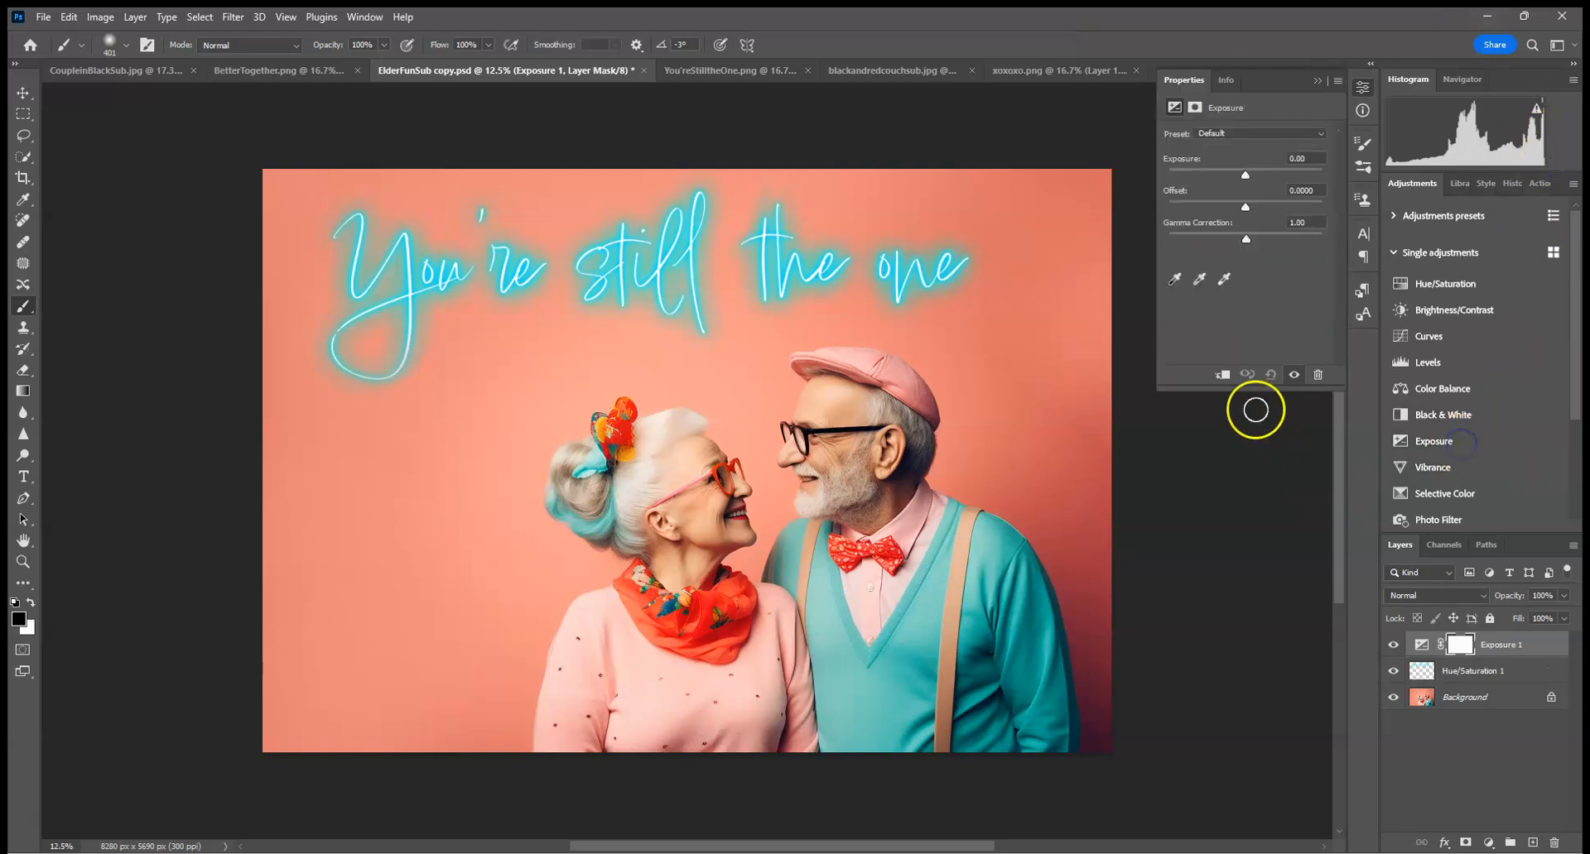
{"action": "left_click", "coordinate": [1219, 377]}
{"action": "left_click_drag", "start_coordinate": [1244, 171], "coordinate": [1253, 174]}
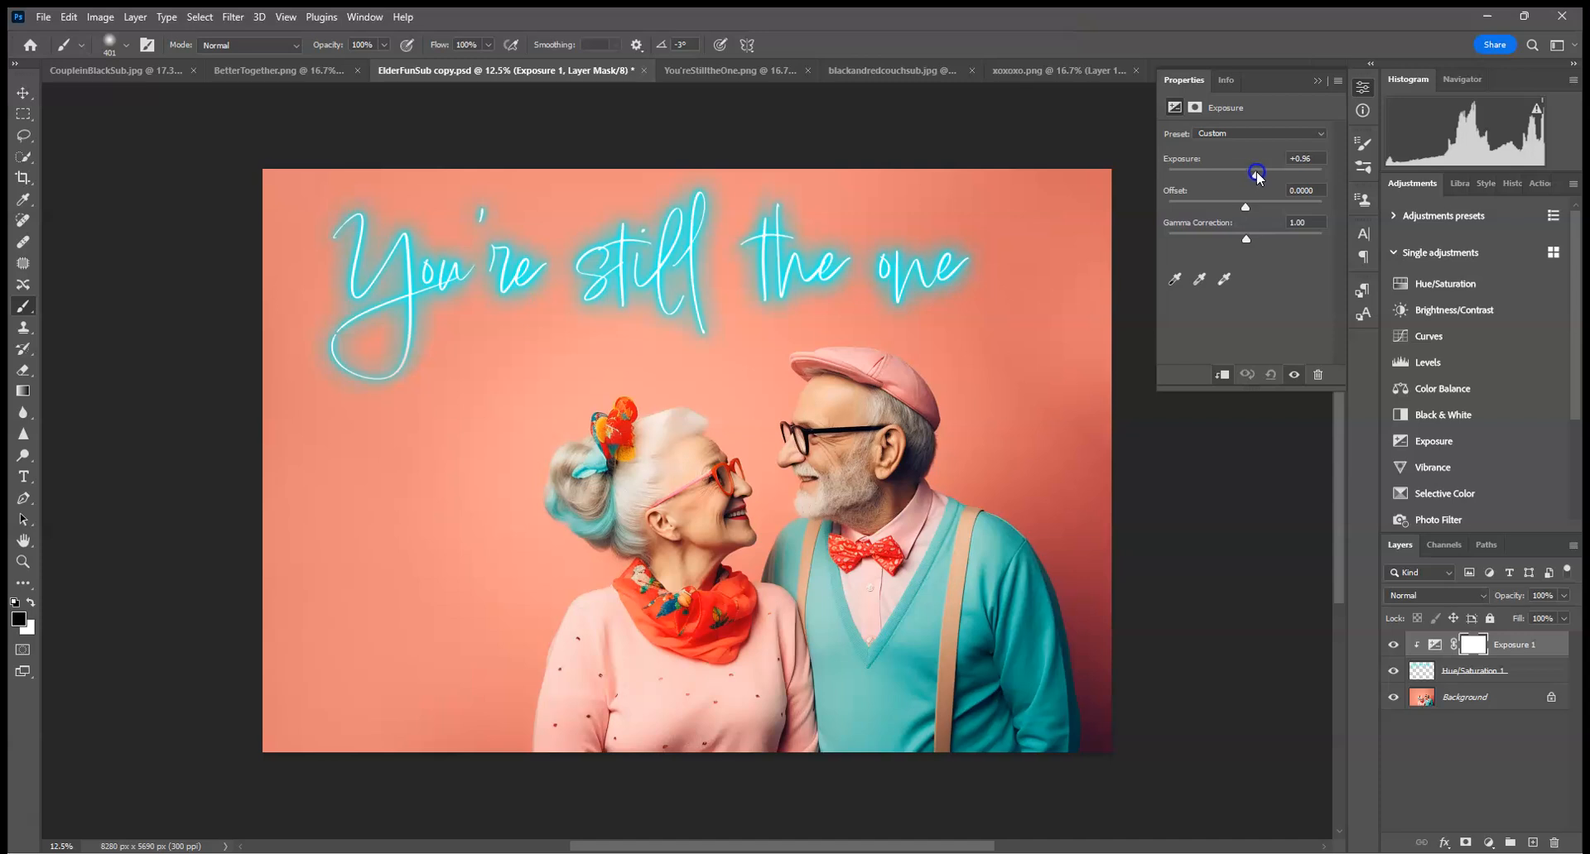
{"action": "left_click", "coordinate": [1338, 73]}
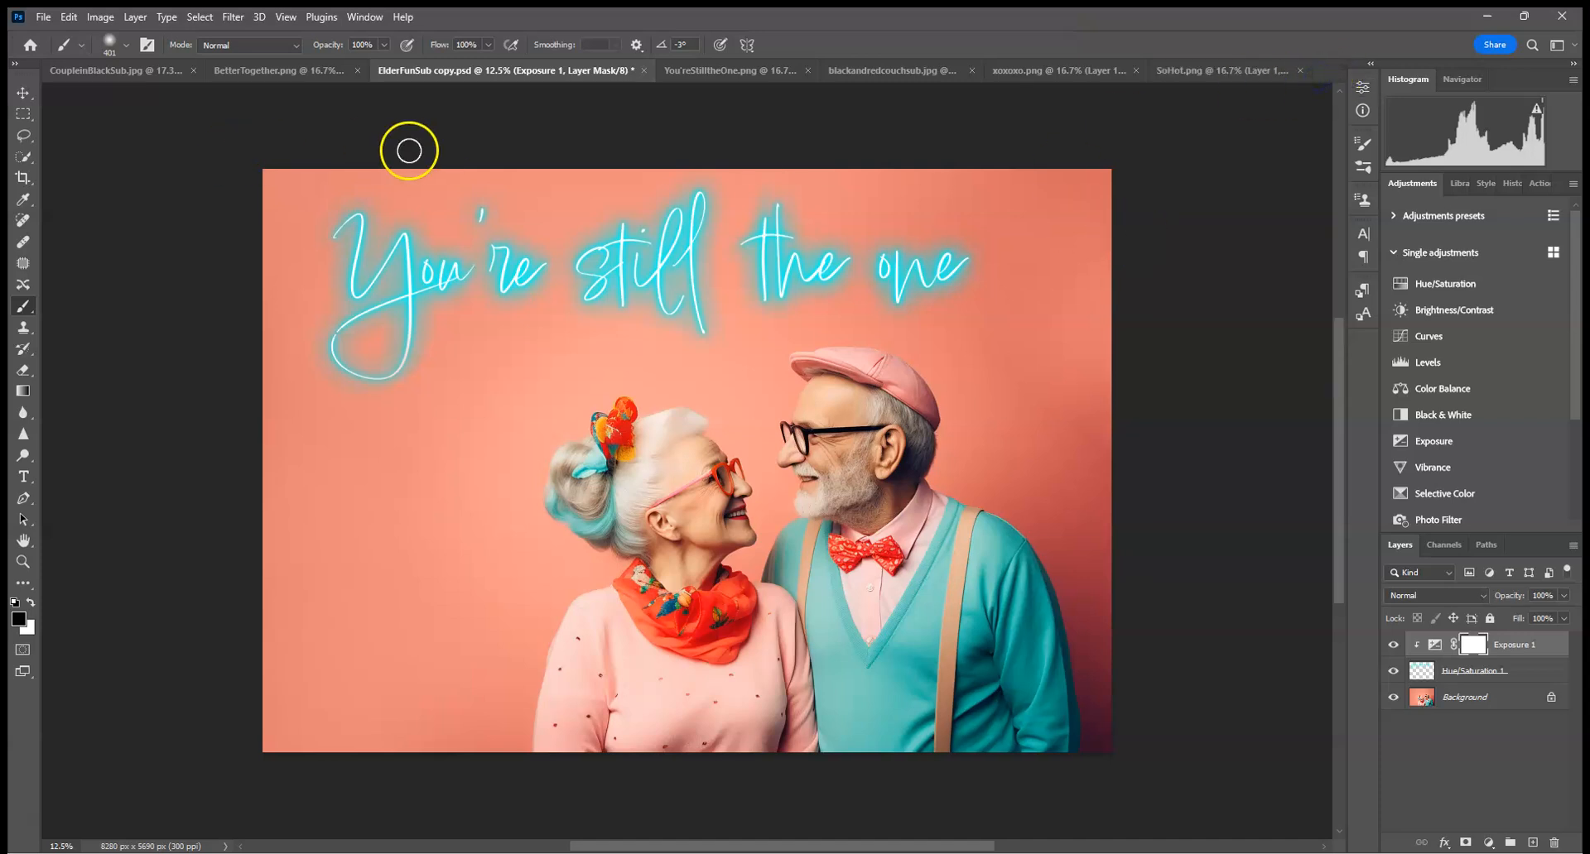
{"action": "left_click", "coordinate": [151, 72]}
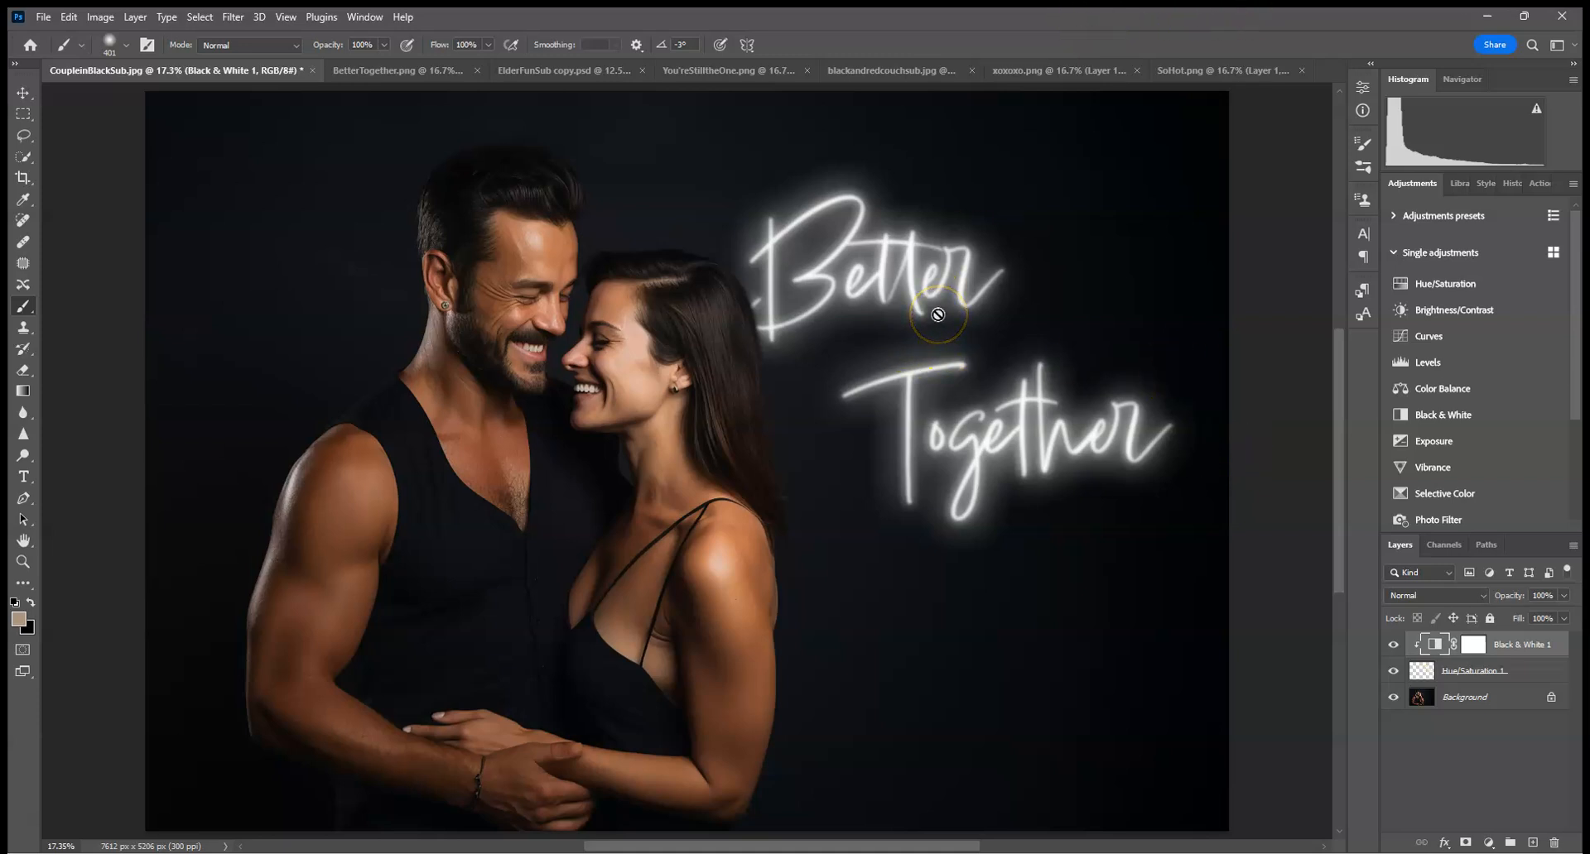
{"action": "left_click", "coordinate": [373, 71]}
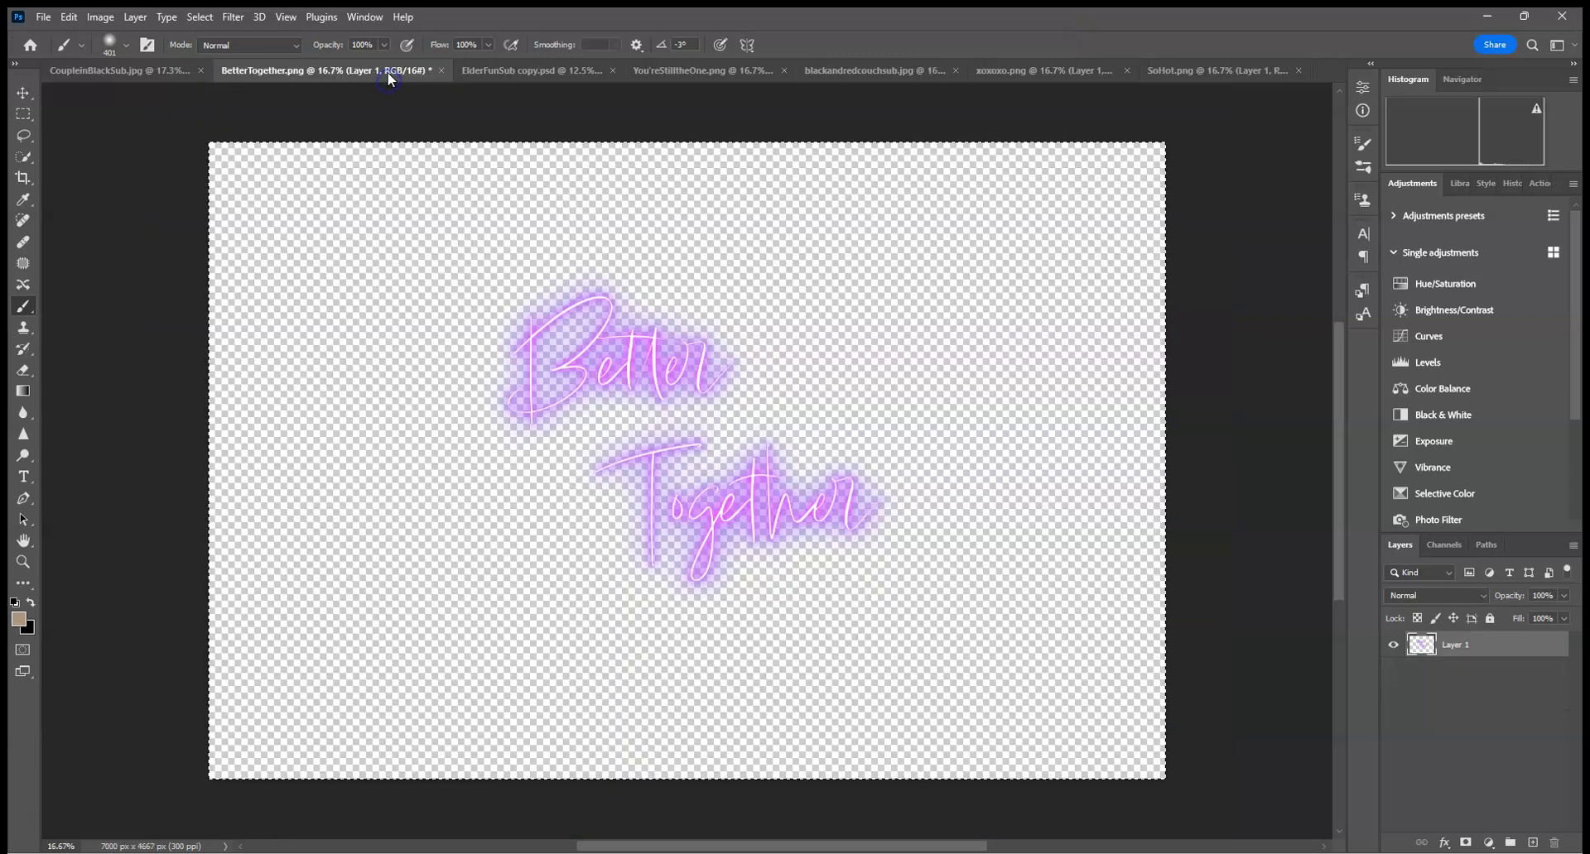
{"action": "left_click", "coordinate": [559, 71]}
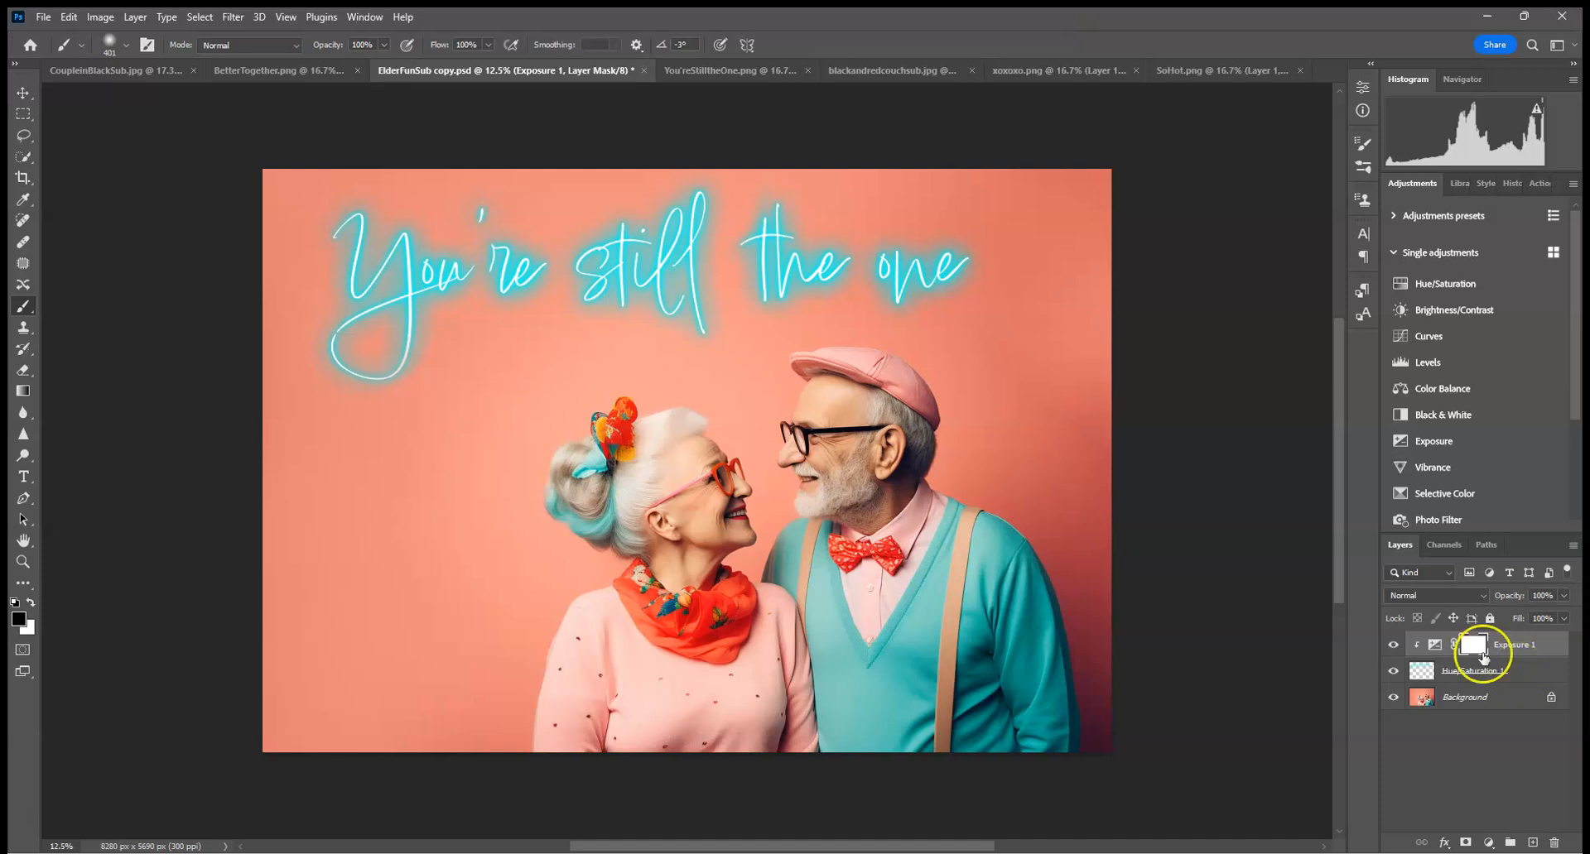
- Merge the Exposure 1 adjustment with the neon text layer beneath it
{"action": "left_click", "coordinate": [1499, 670], "text": "shift"}
{"action": "right_click", "coordinate": [1503, 670]}
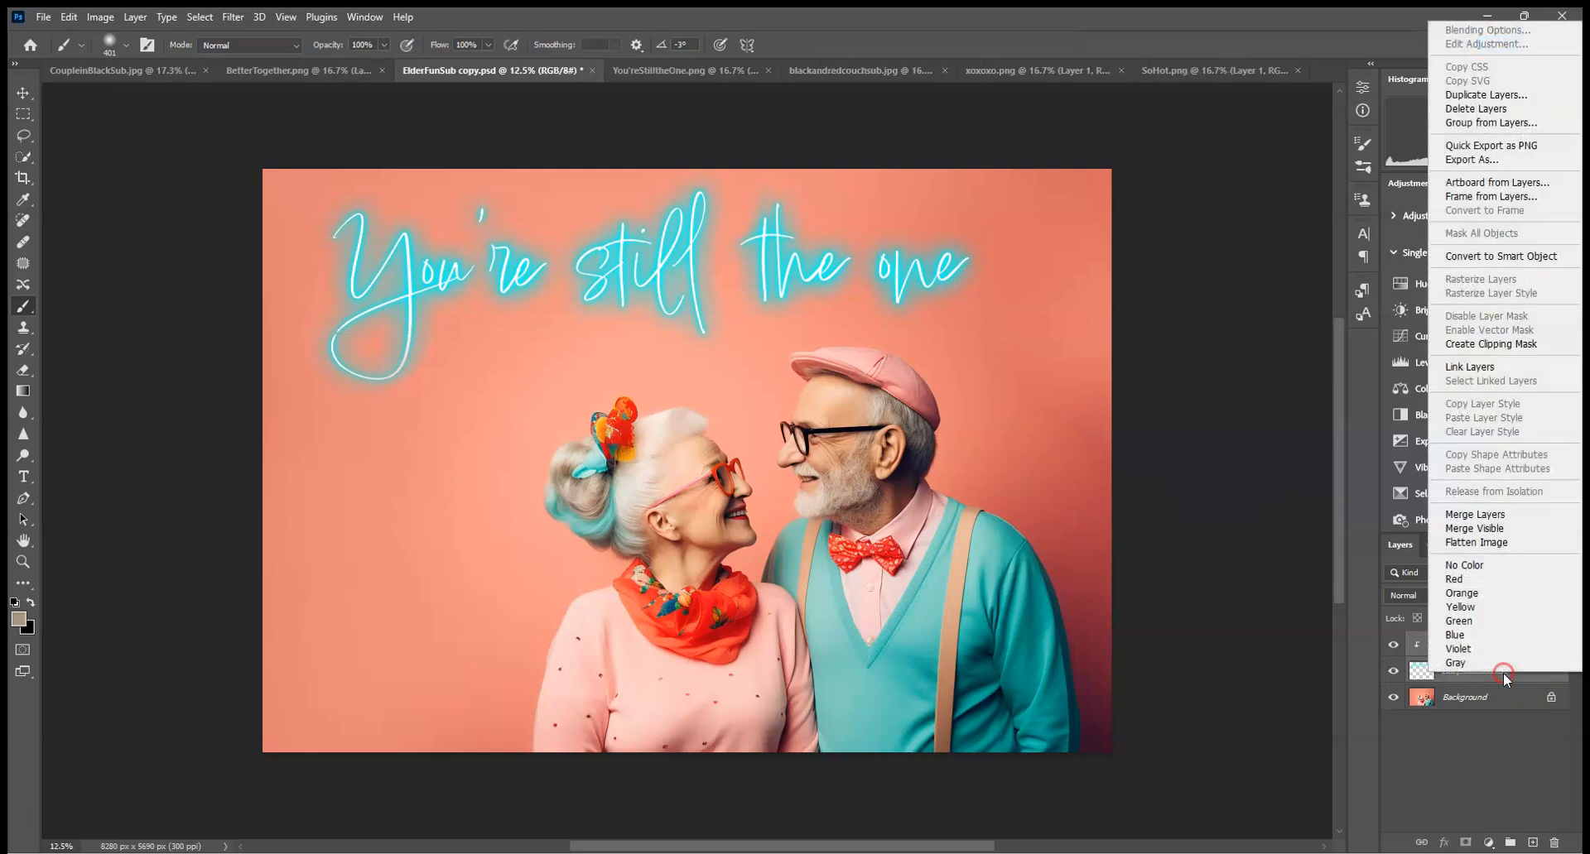
{"action": "left_click", "coordinate": [1486, 515]}
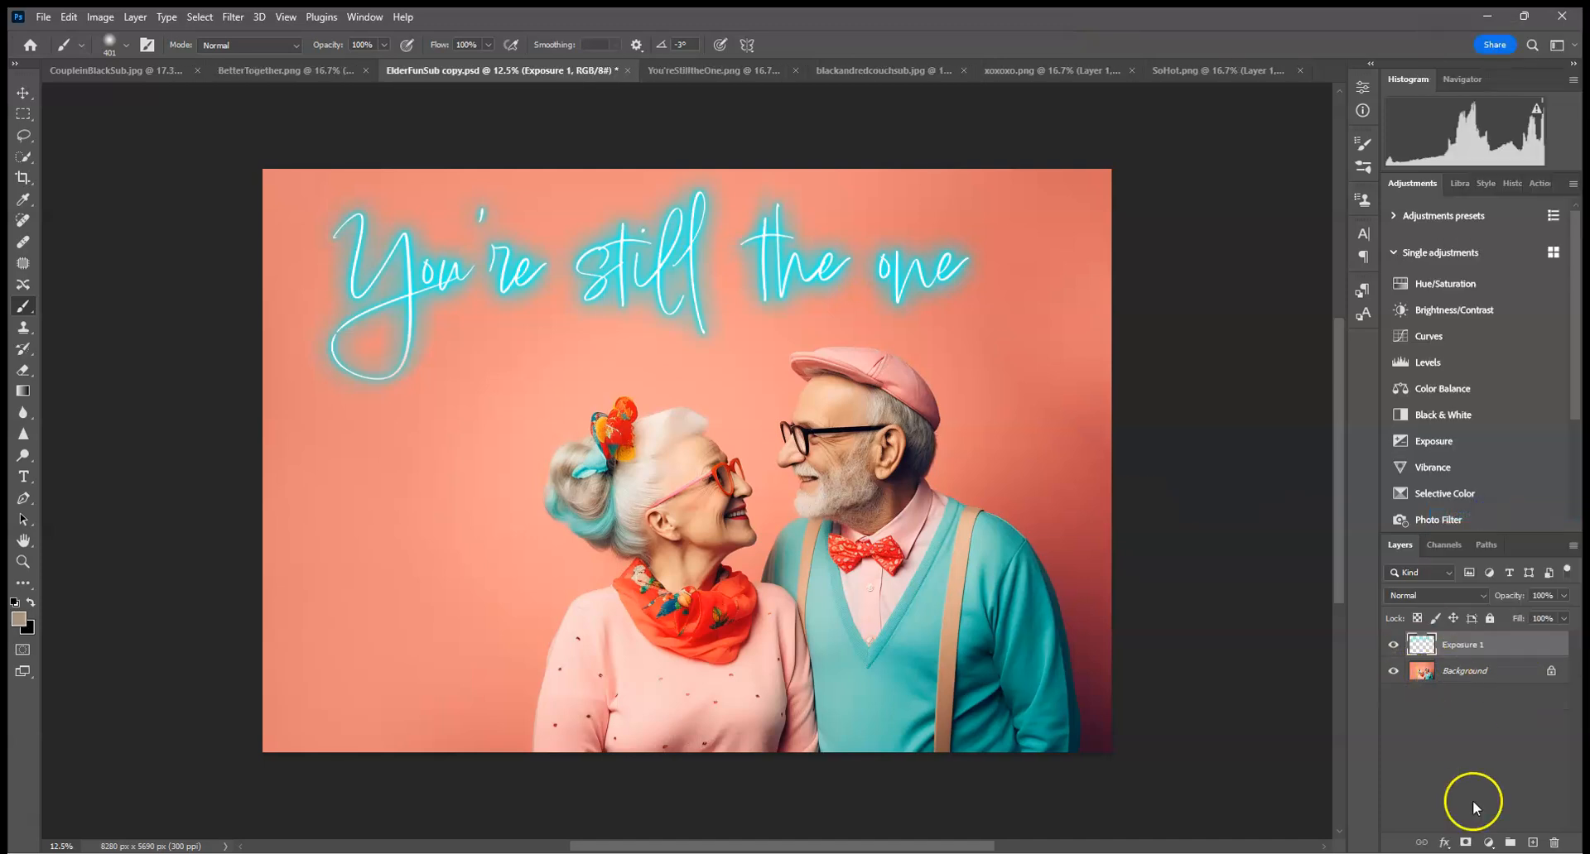
- Add a Drop Shadow effect to the merged neon text layer and set its angle to 147°
{"action": "left_click", "coordinate": [1444, 843]}
{"action": "left_click", "coordinate": [1406, 796]}
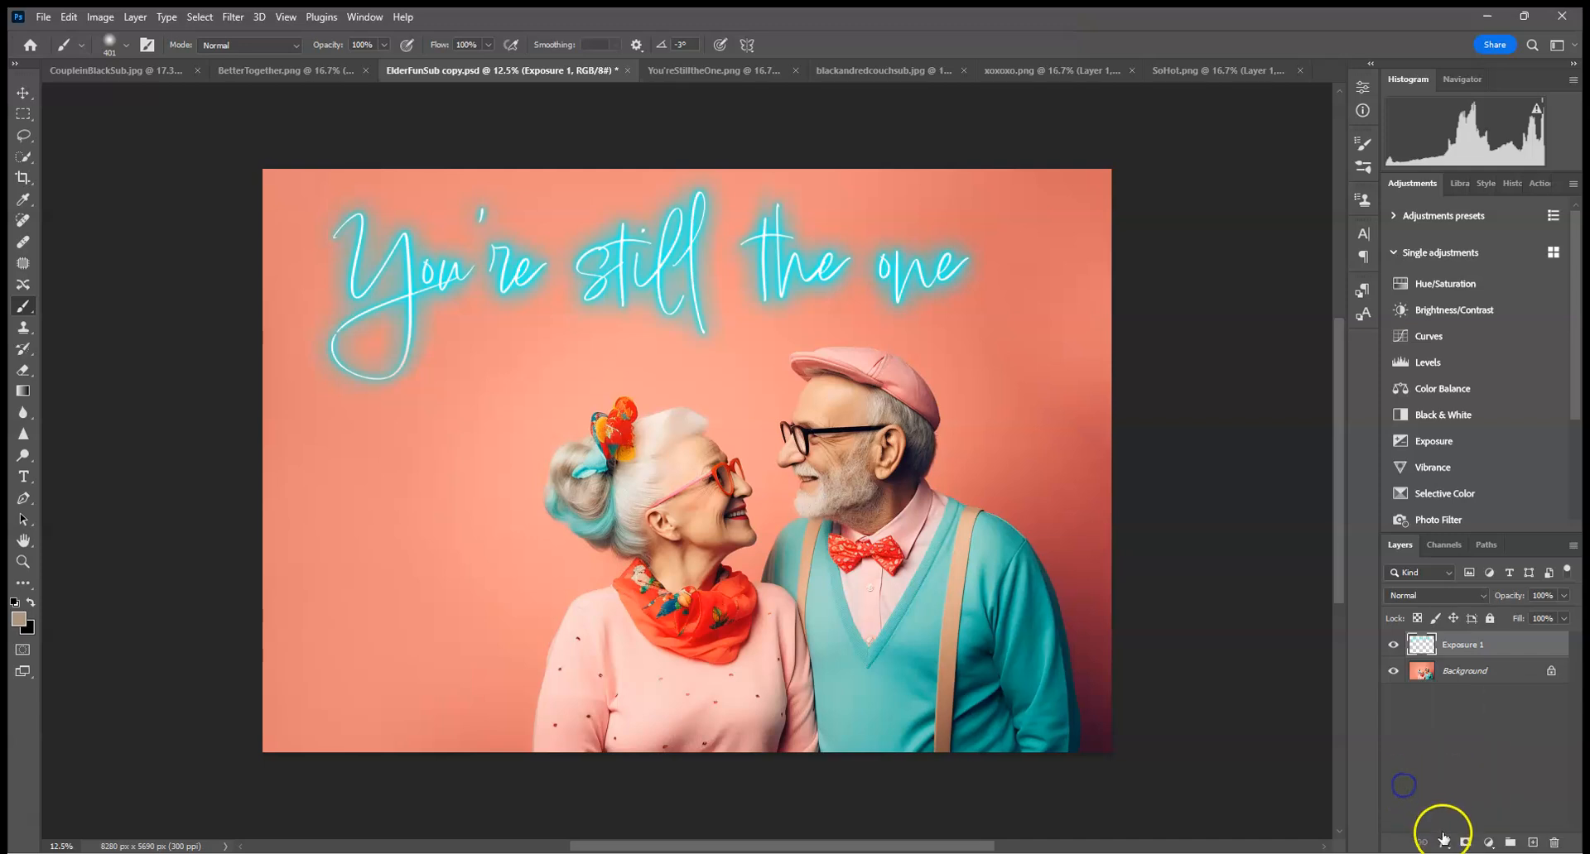
{"action": "left_click", "coordinate": [1446, 843]}
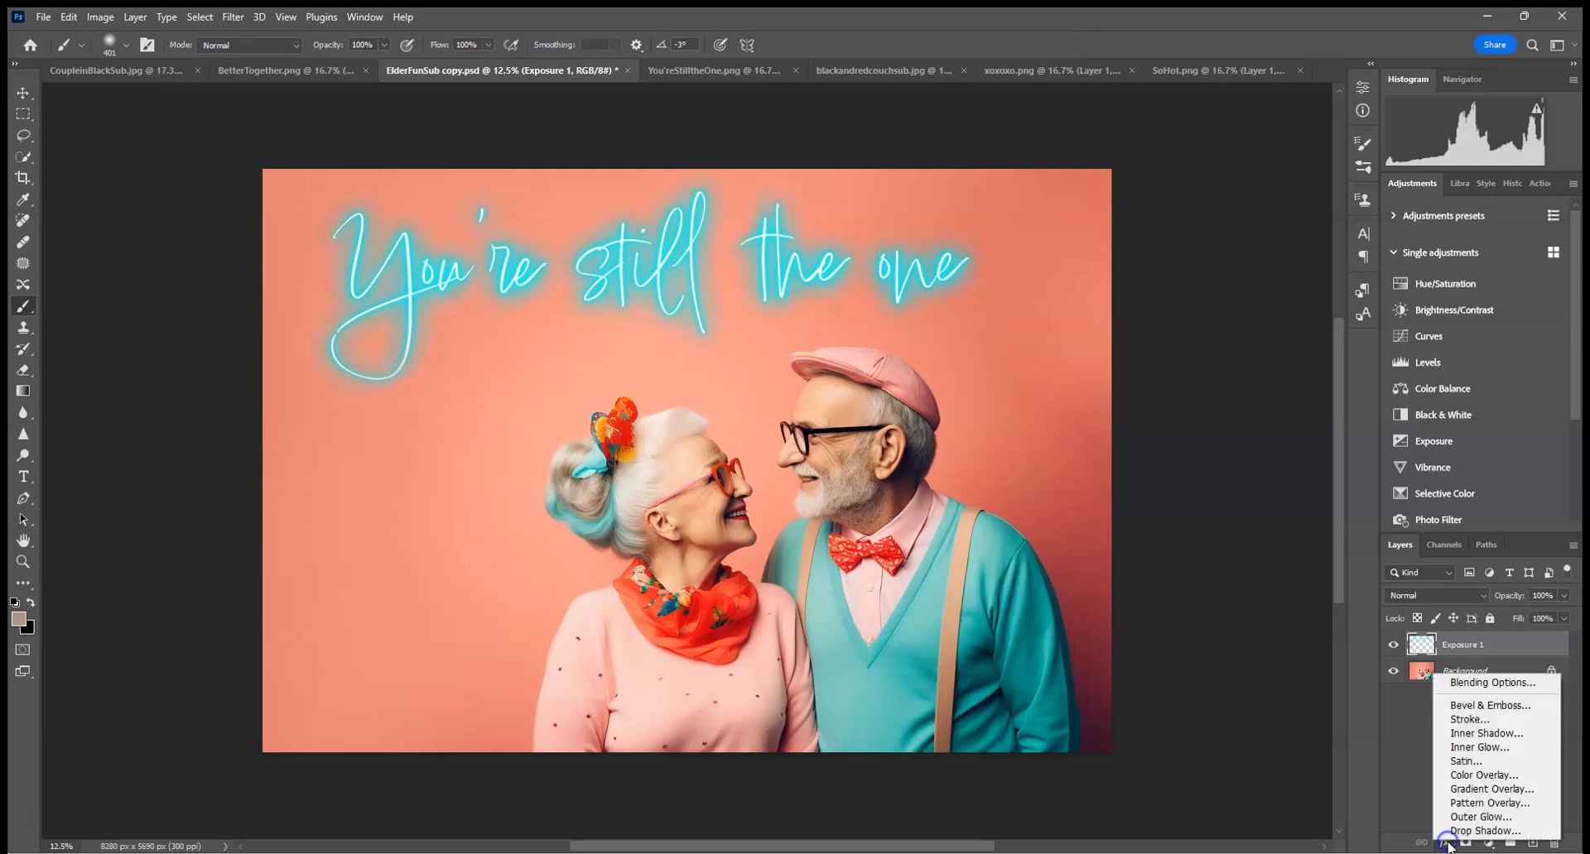
{"action": "left_click", "coordinate": [1462, 837]}
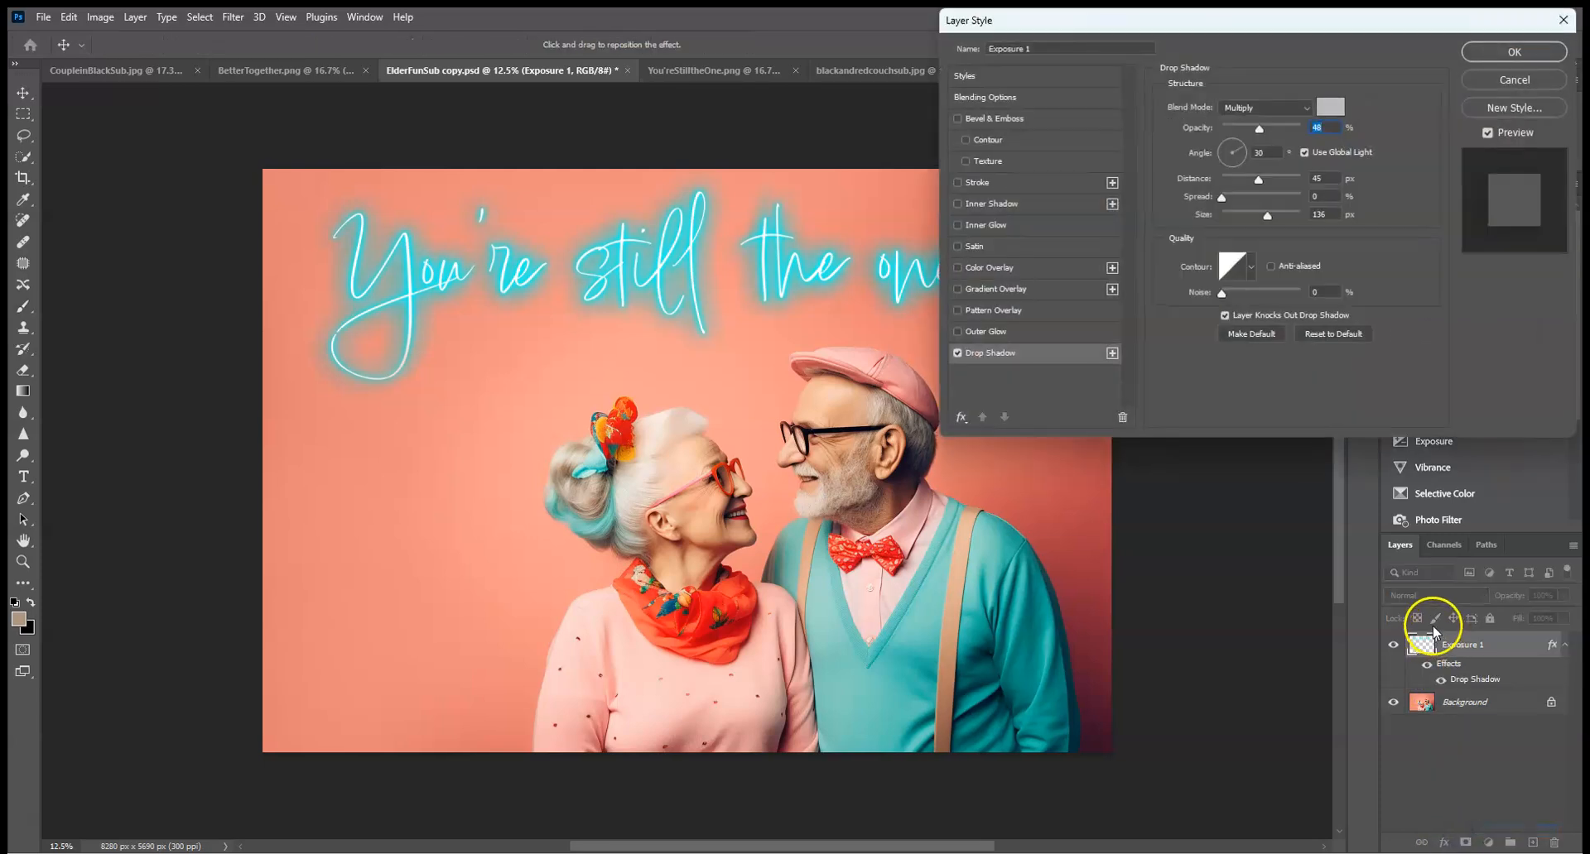
{"action": "left_click", "coordinate": [1223, 149]}
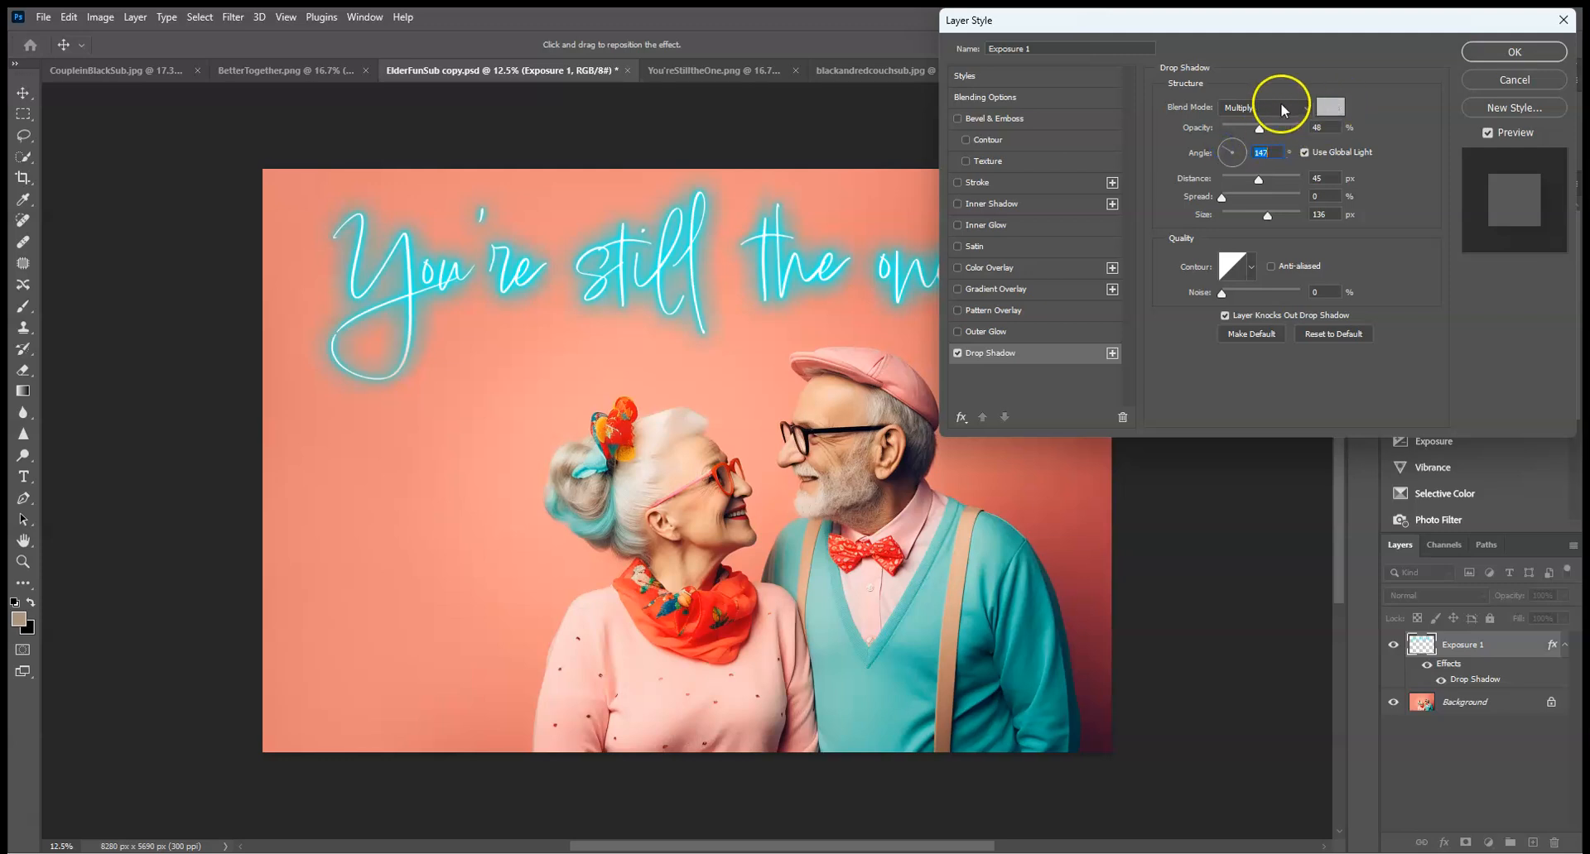
- Set the drop shadow's colour to the dark red 6e2131 sampled from the photo's shaded background edge
{"action": "left_click", "coordinate": [1333, 108]}
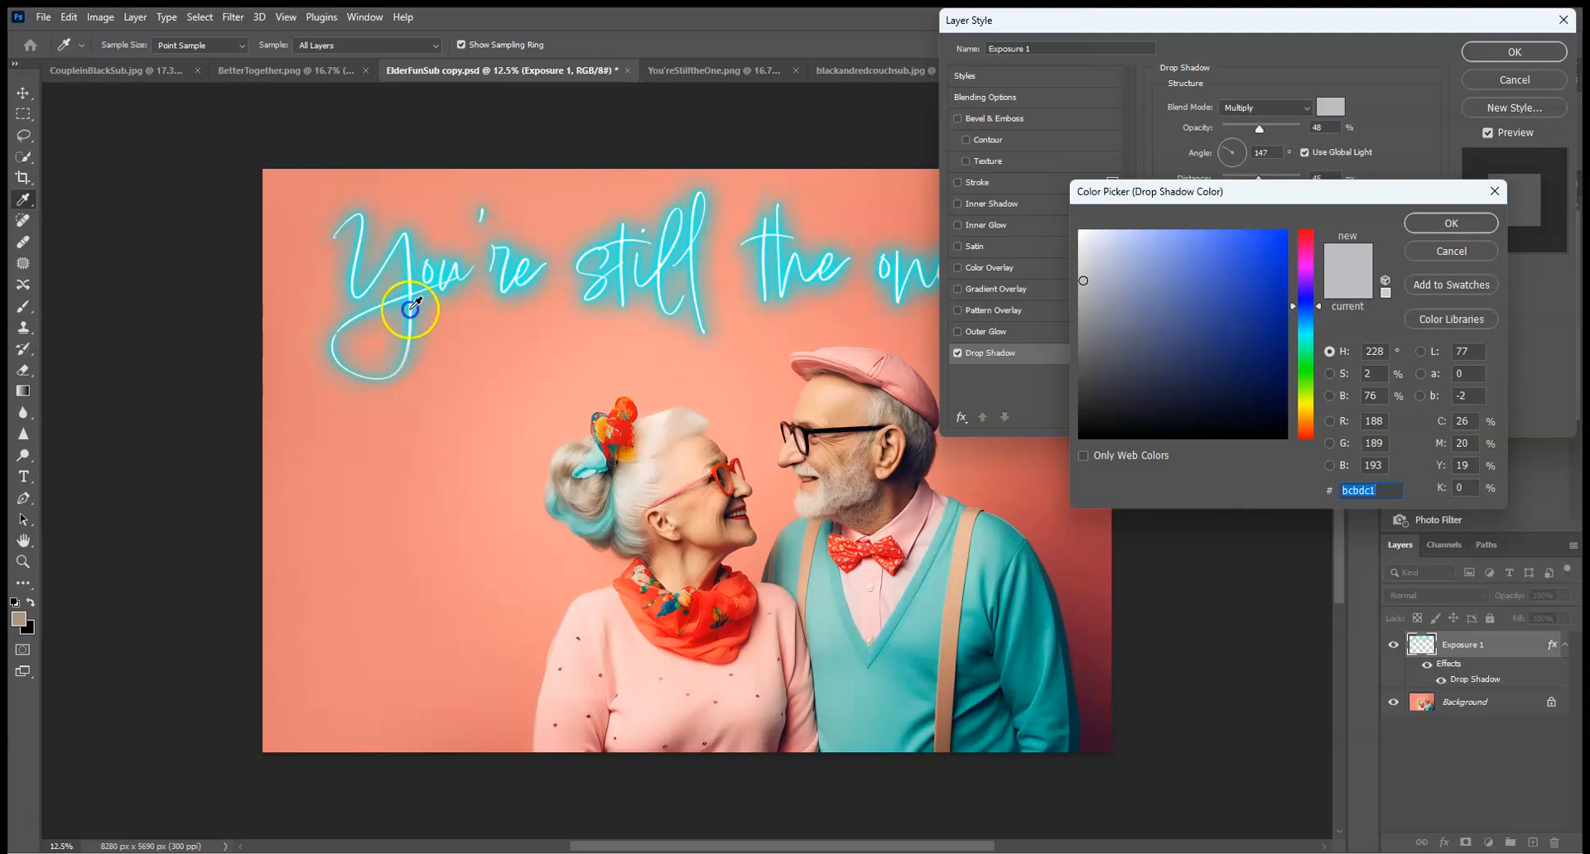
{"action": "left_click", "coordinate": [1085, 629]}
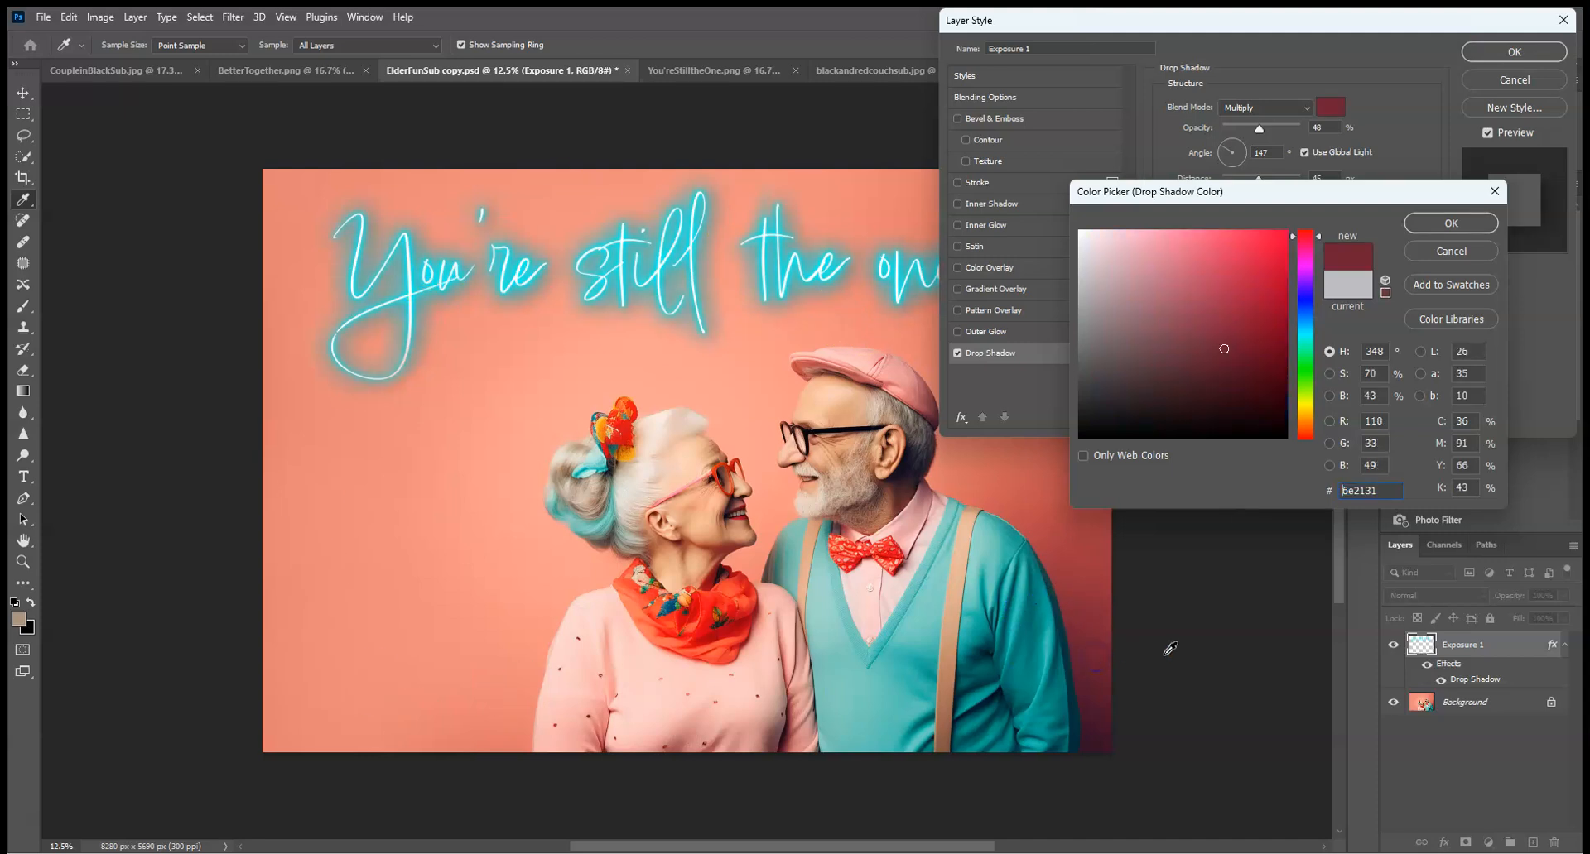
{"action": "left_click", "coordinate": [1450, 224]}
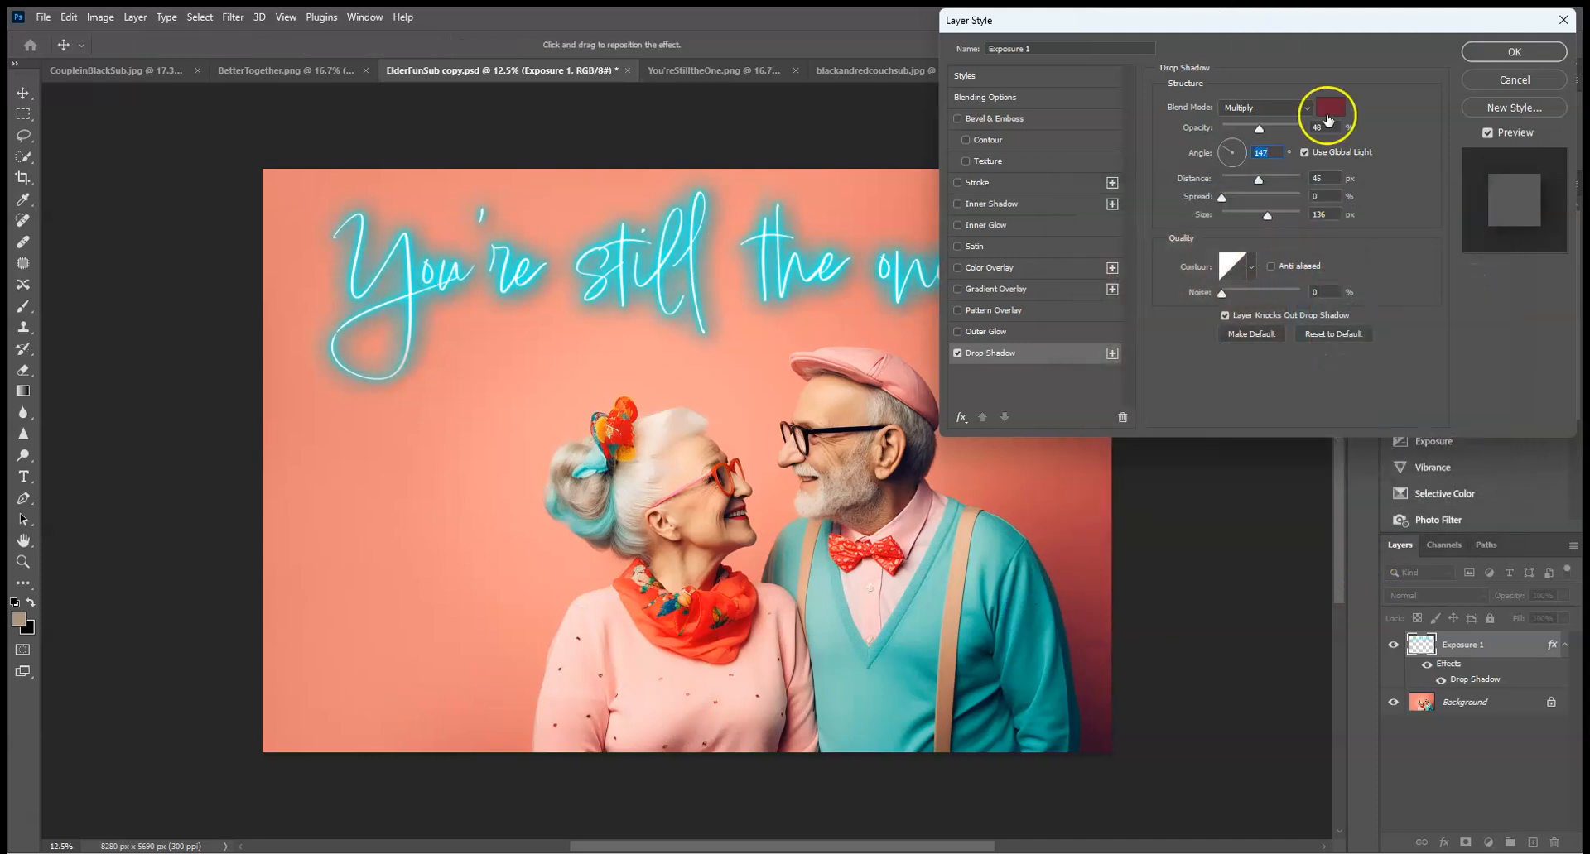
- Adjust the drop shadow to a distance of 124 px, a size of 40 px and an opacity of 38%
{"action": "left_click_drag", "start_coordinate": [1260, 189], "coordinate": [1297, 194]}
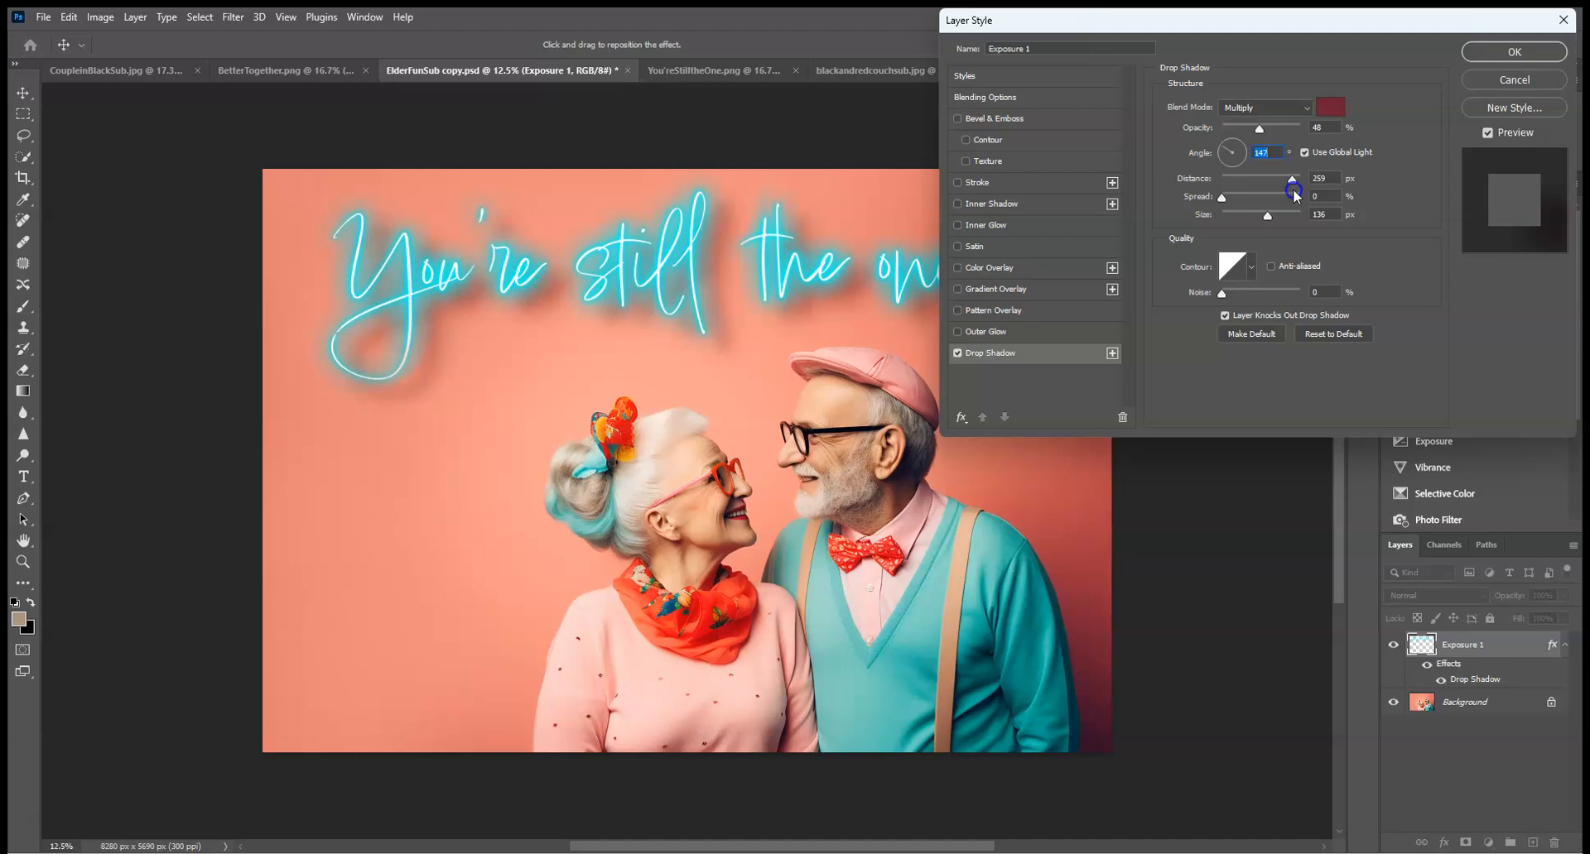
{"action": "left_click_drag", "start_coordinate": [1267, 216], "coordinate": [1264, 220]}
{"action": "left_click_drag", "start_coordinate": [1291, 179], "coordinate": [1288, 184]}
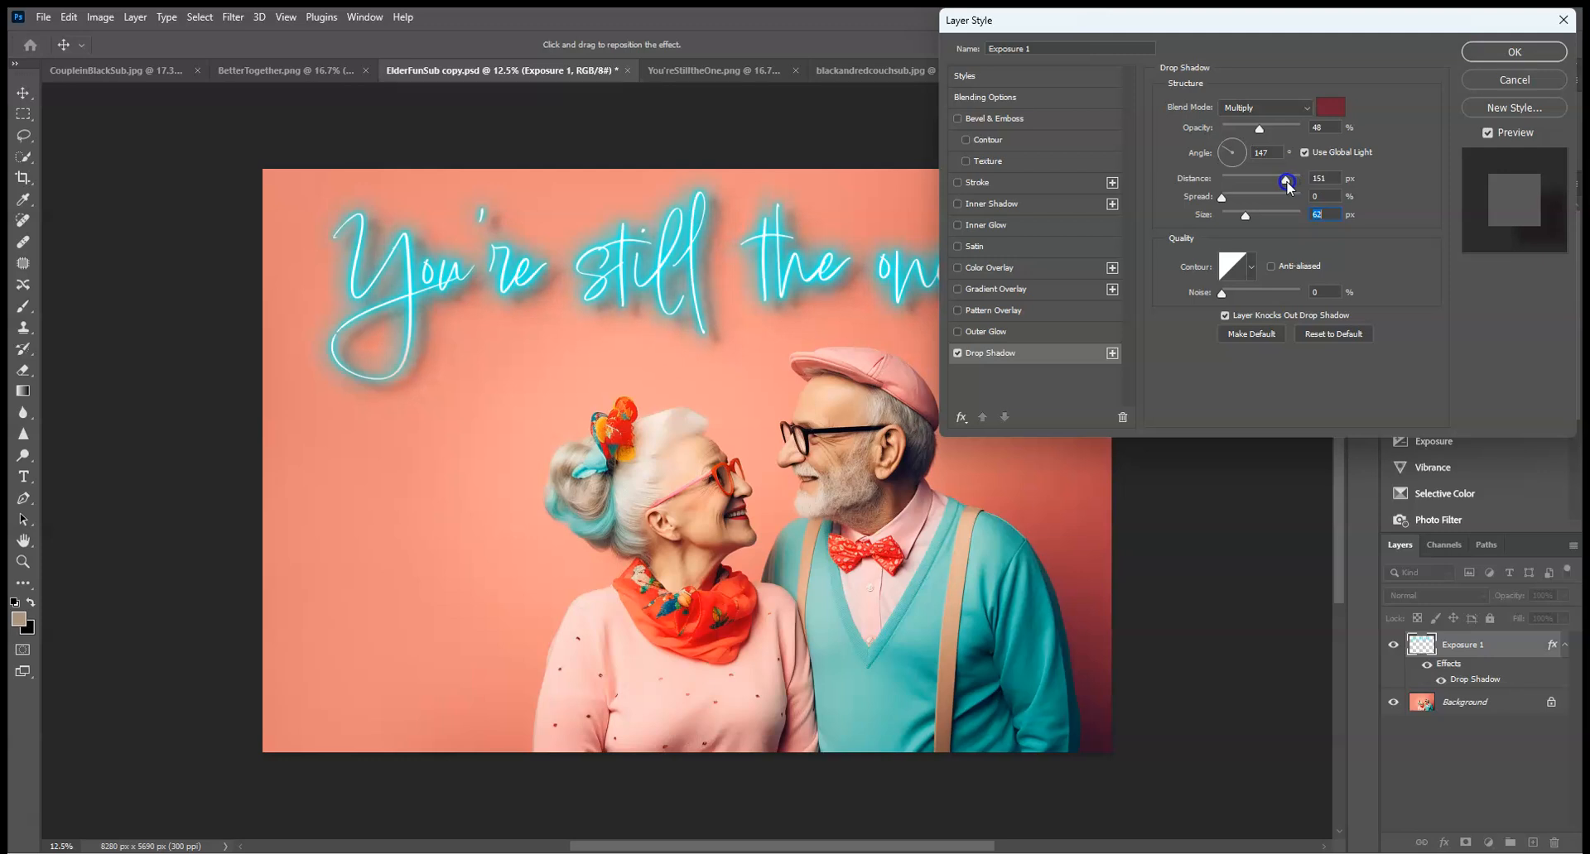
{"action": "left_click", "coordinate": [1240, 213]}
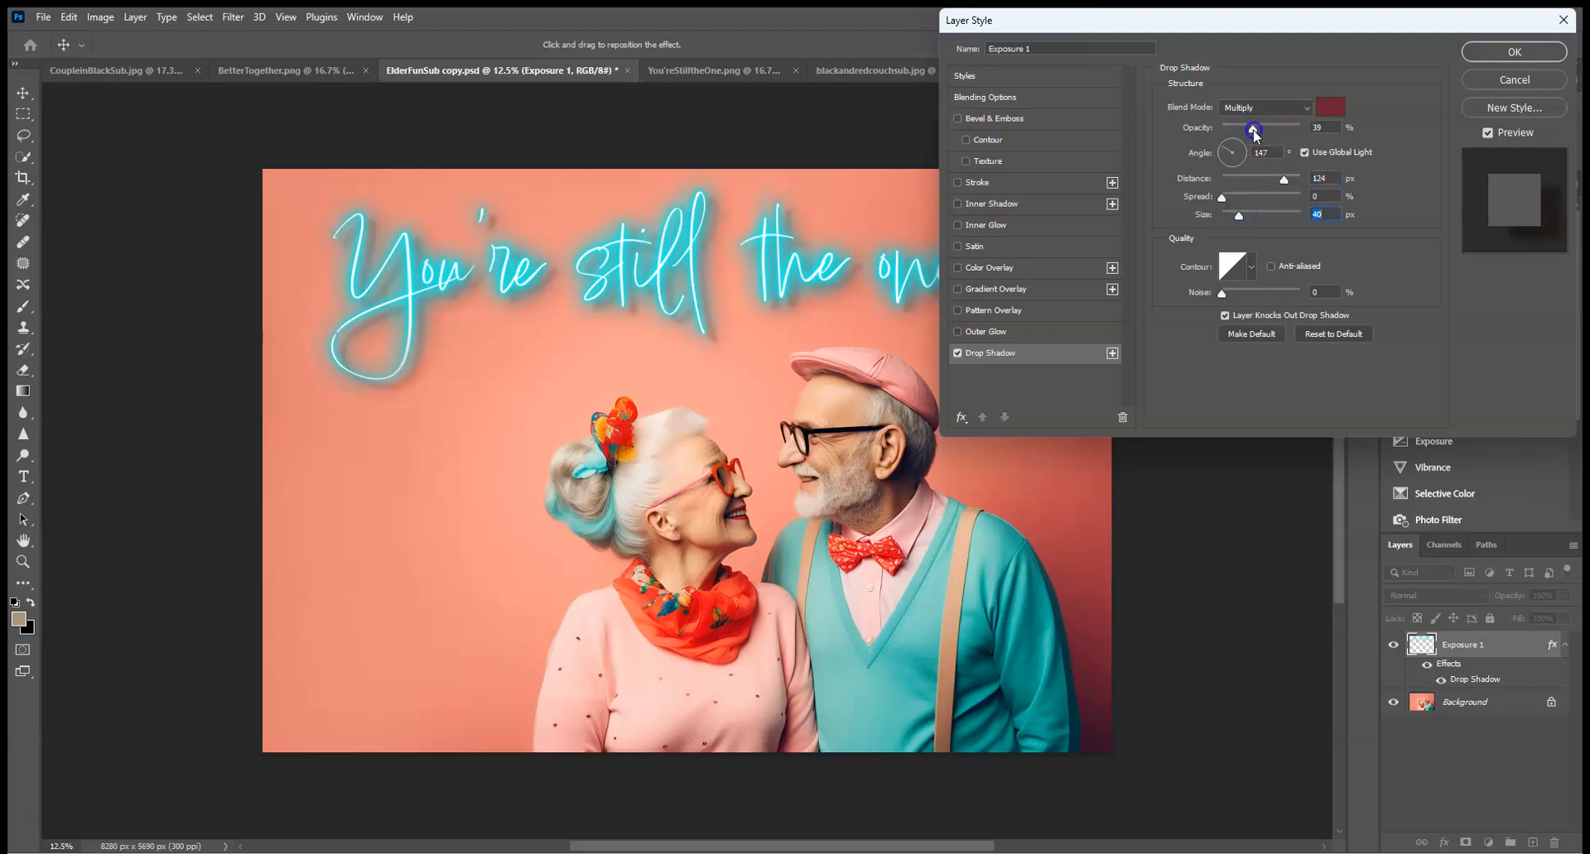
{"action": "left_click_drag", "start_coordinate": [1252, 135], "coordinate": [1267, 137]}
{"action": "left_click", "coordinate": [1252, 132]}
- Change the drop shadow's colour to the background red ae3f45 and raise its opacity to about 43%
{"action": "left_click", "coordinate": [1331, 109]}
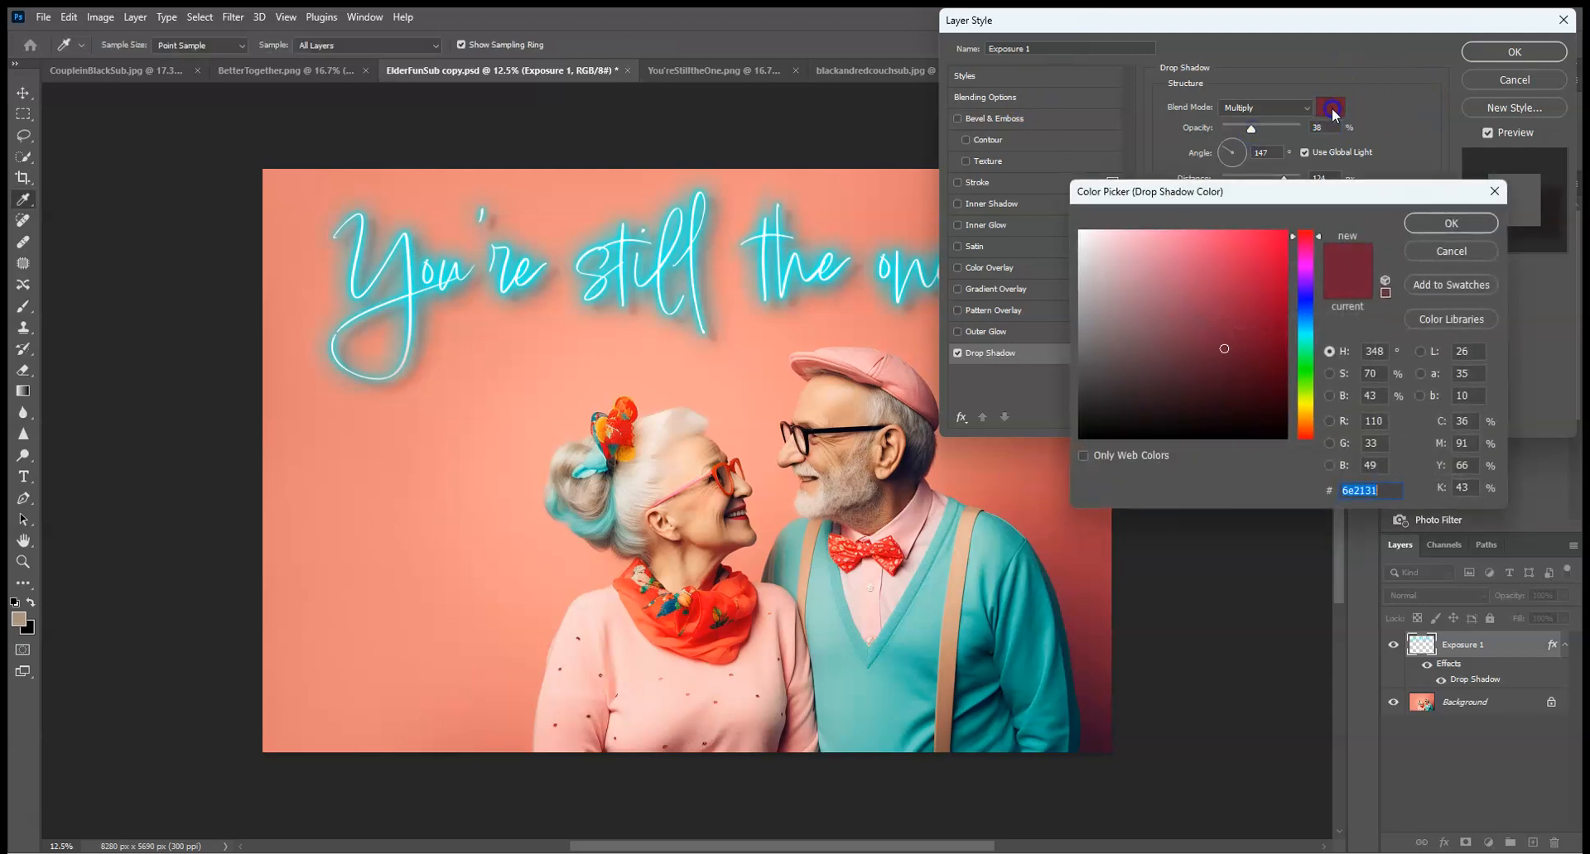
{"action": "left_click", "coordinate": [1070, 541]}
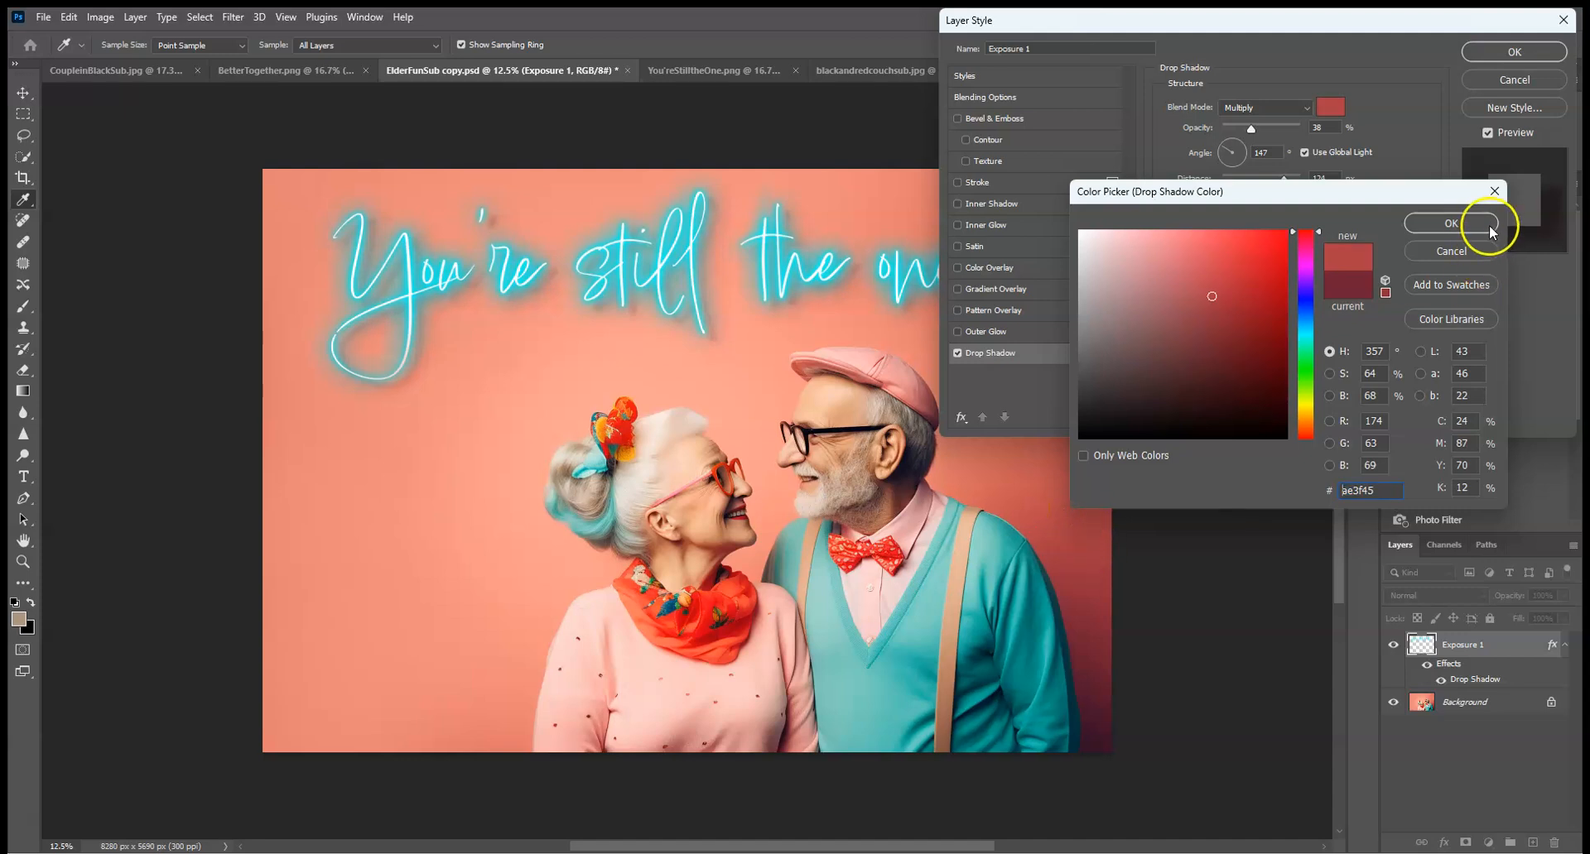
{"action": "left_click", "coordinate": [1451, 223]}
{"action": "left_click_drag", "start_coordinate": [1251, 130], "coordinate": [1260, 132]}
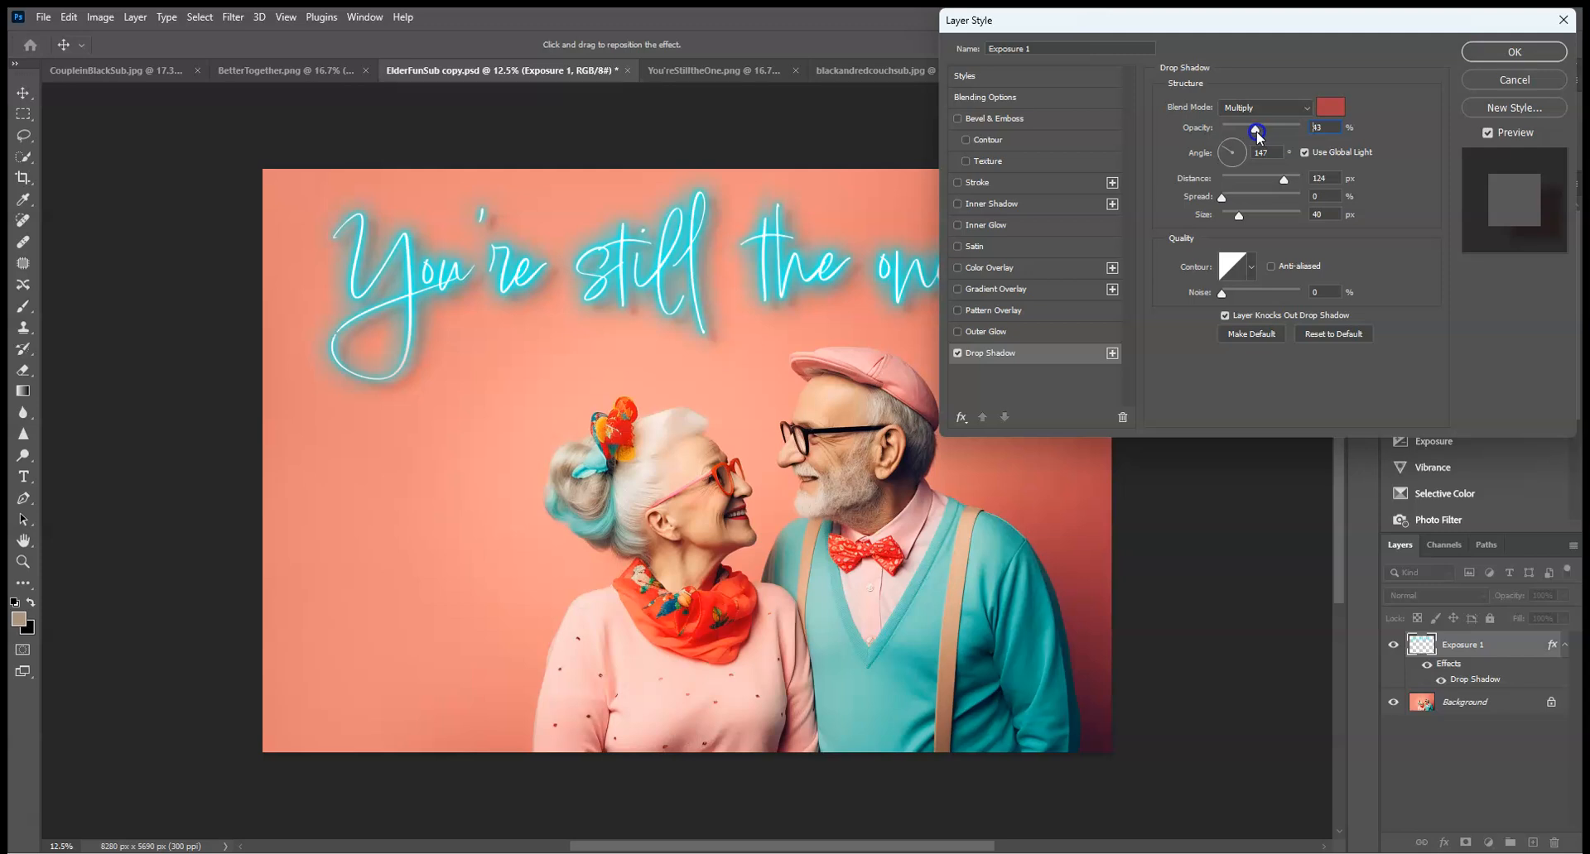
- Enlarge the drop shadow's blur size slightly, fine-tune its distance, and apply the layer style to the neon text
{"action": "left_click_drag", "start_coordinate": [1247, 220], "coordinate": [1261, 222]}
{"action": "left_click_drag", "start_coordinate": [1284, 180], "coordinate": [1284, 186]}
{"action": "left_click", "coordinate": [1514, 56]}
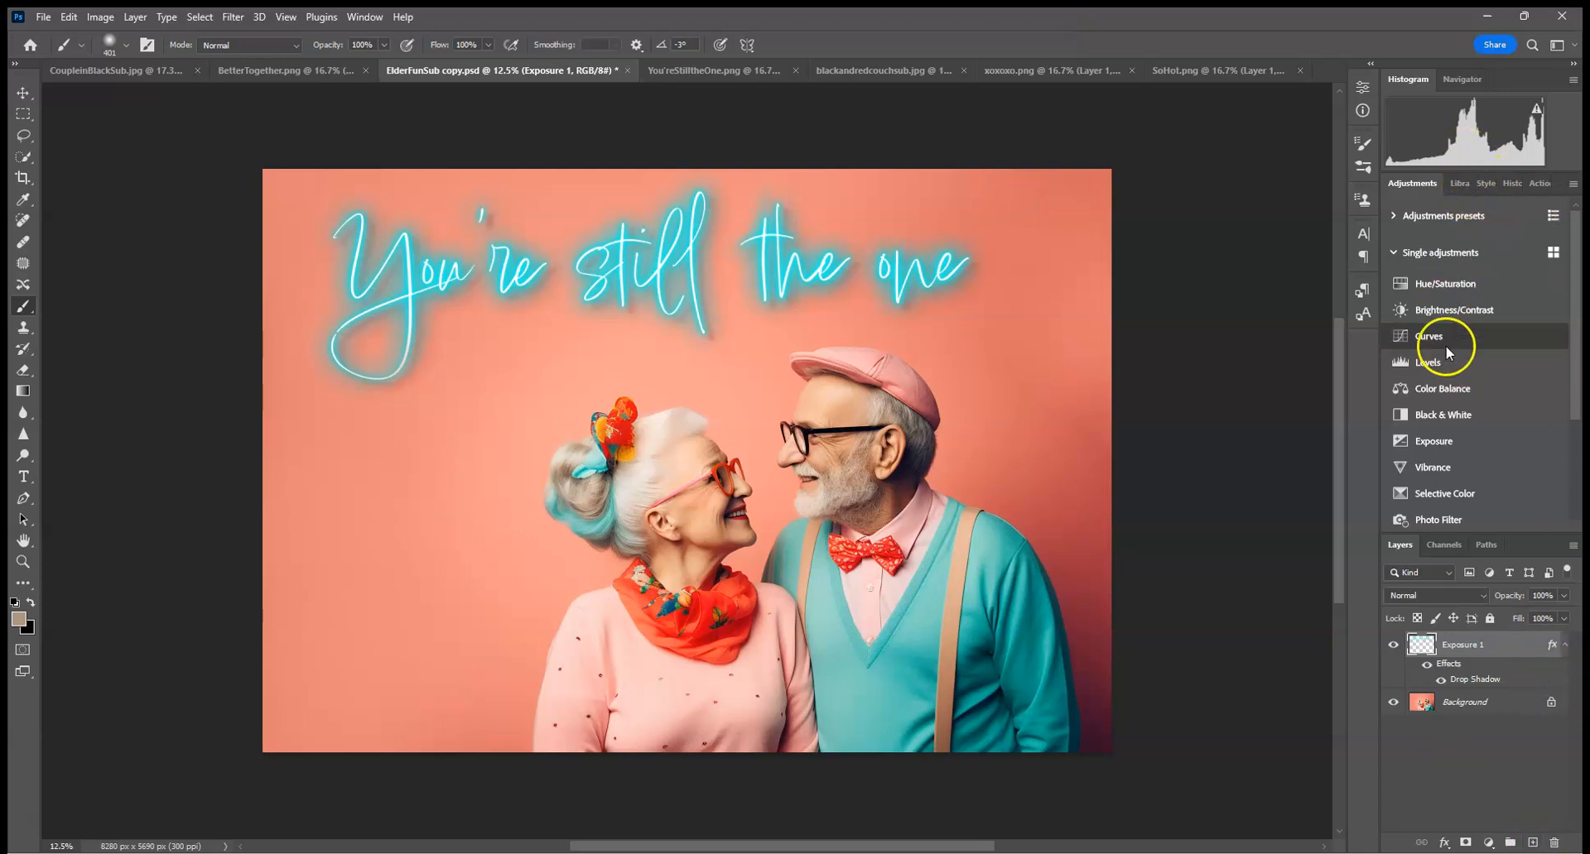
- Brighten the neon text with an Exposure adjustment clipped to its layer, set to about +1.25
{"action": "left_click", "coordinate": [1442, 443]}
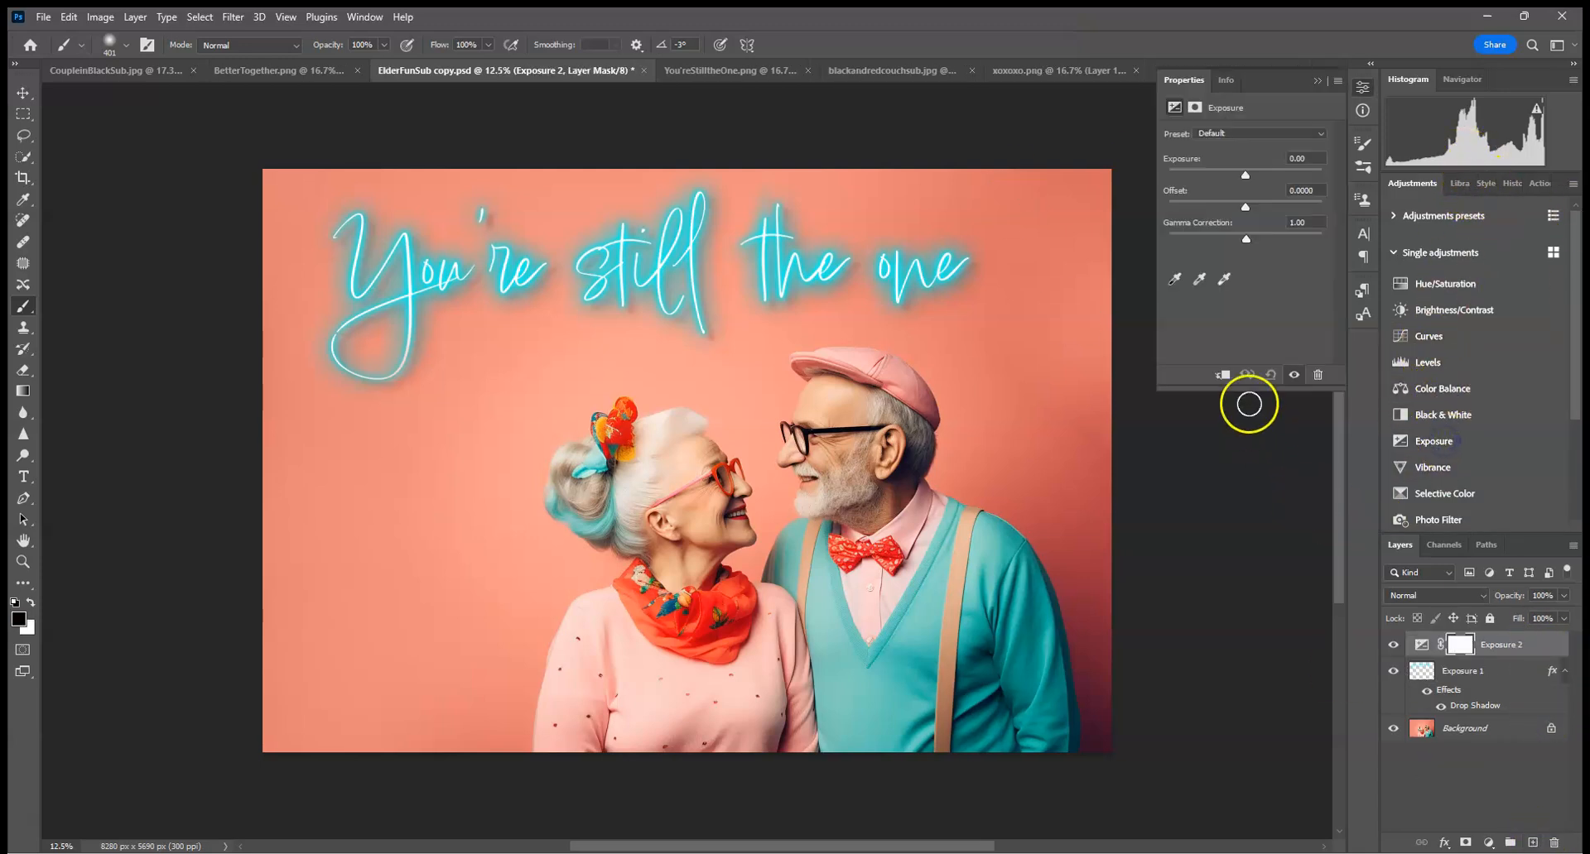
{"action": "left_click", "coordinate": [1223, 375]}
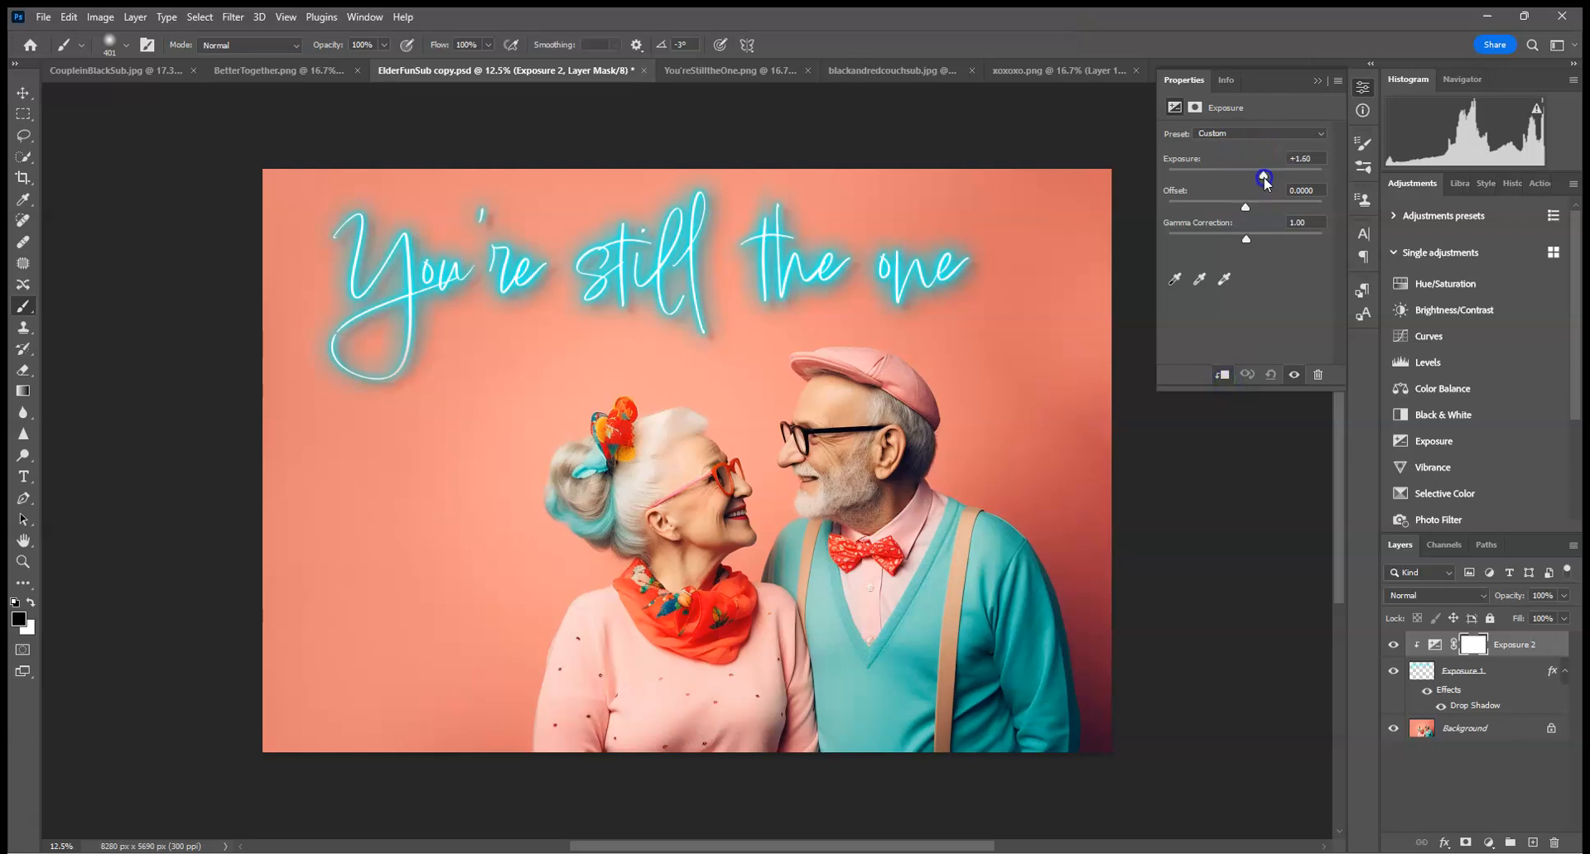
{"action": "left_click_drag", "start_coordinate": [1252, 177], "coordinate": [1298, 178]}
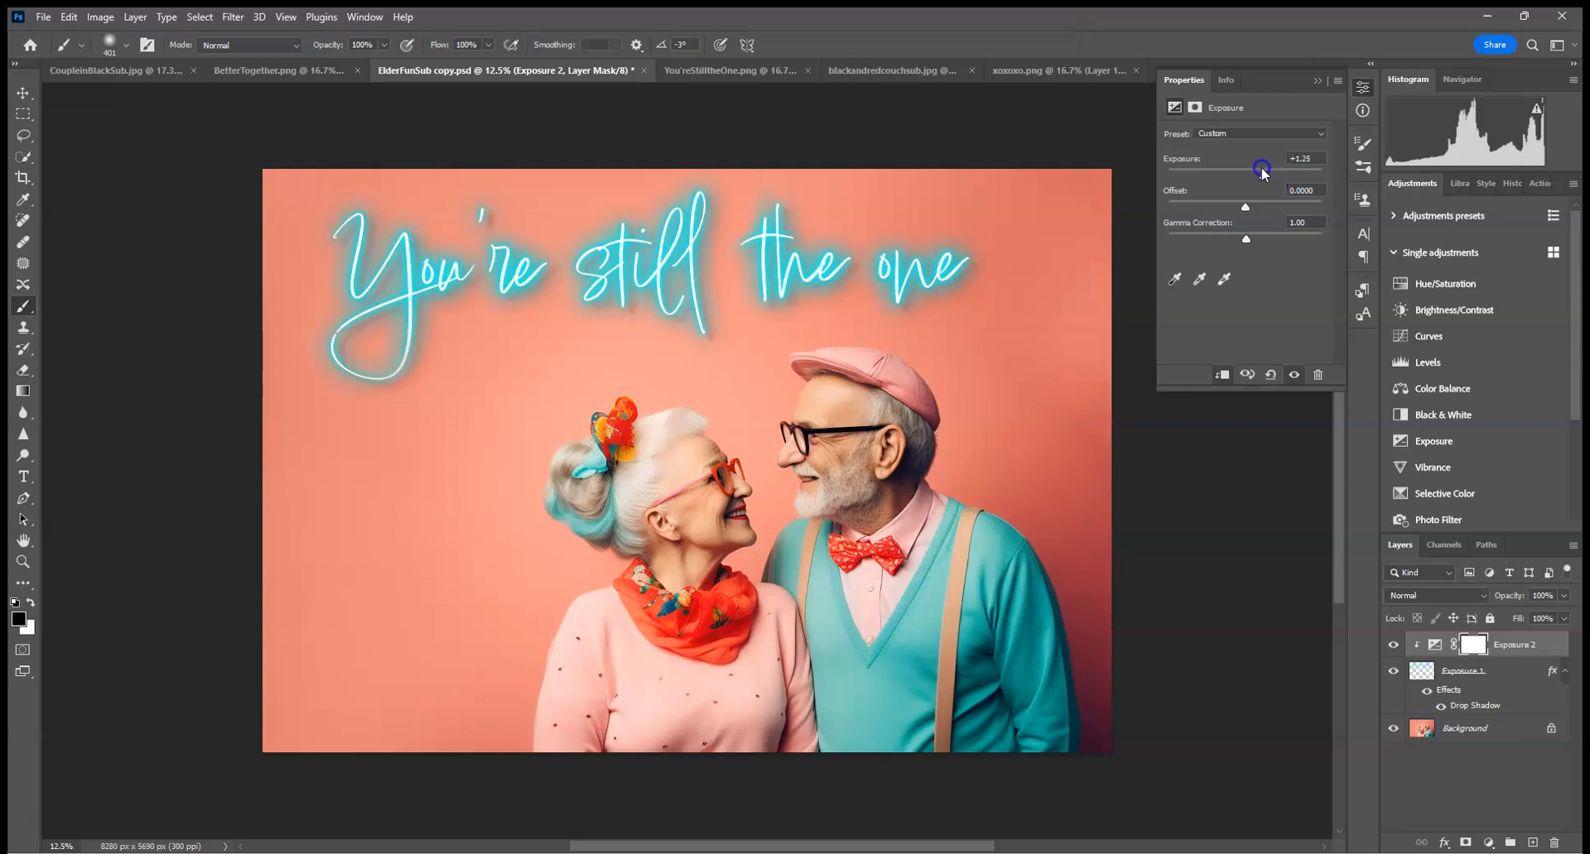
{"action": "left_click", "coordinate": [1317, 83]}
- Add a Brightness/Contrast adjustment directly above the neon text layer and raise its brightness to 100
{"action": "left_click", "coordinate": [1463, 669]}
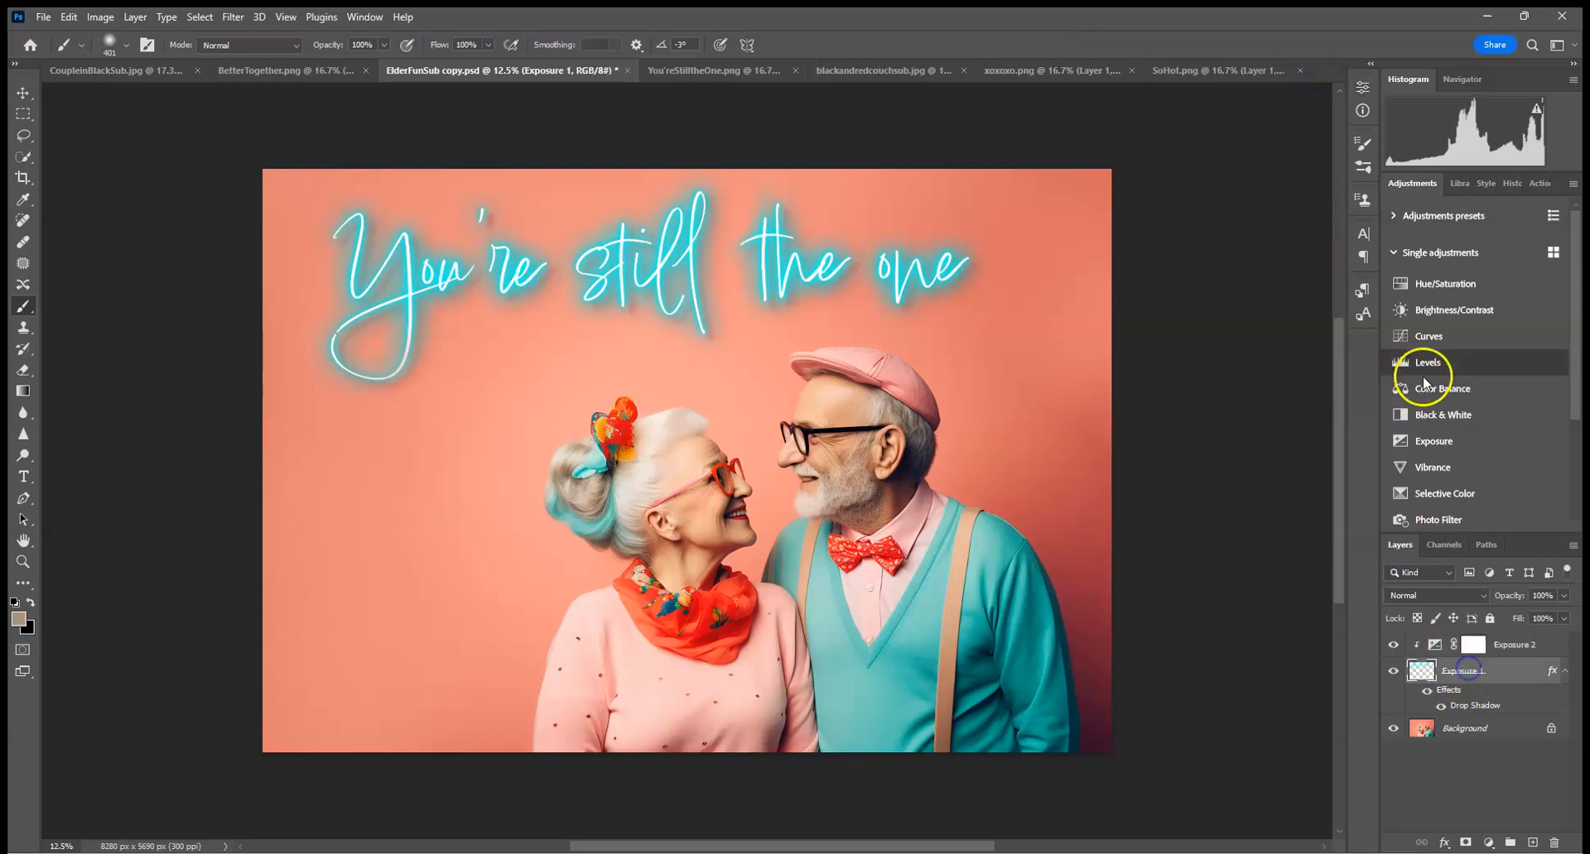
{"action": "left_click", "coordinate": [1445, 308]}
{"action": "left_click_drag", "start_coordinate": [1247, 176], "coordinate": [1297, 176]}
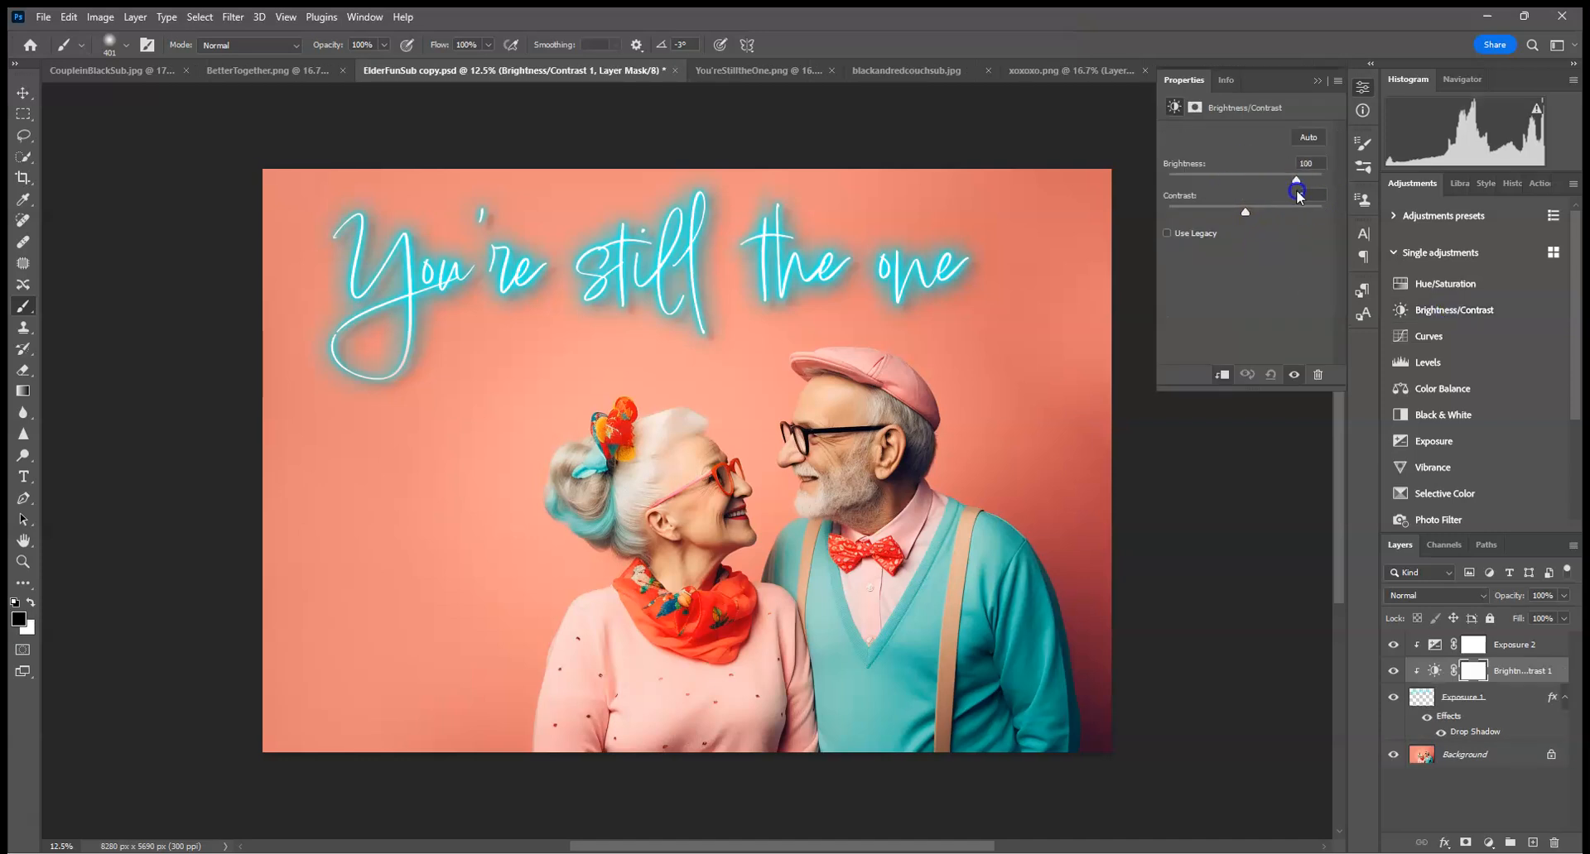
{"action": "left_click", "coordinate": [1316, 80]}
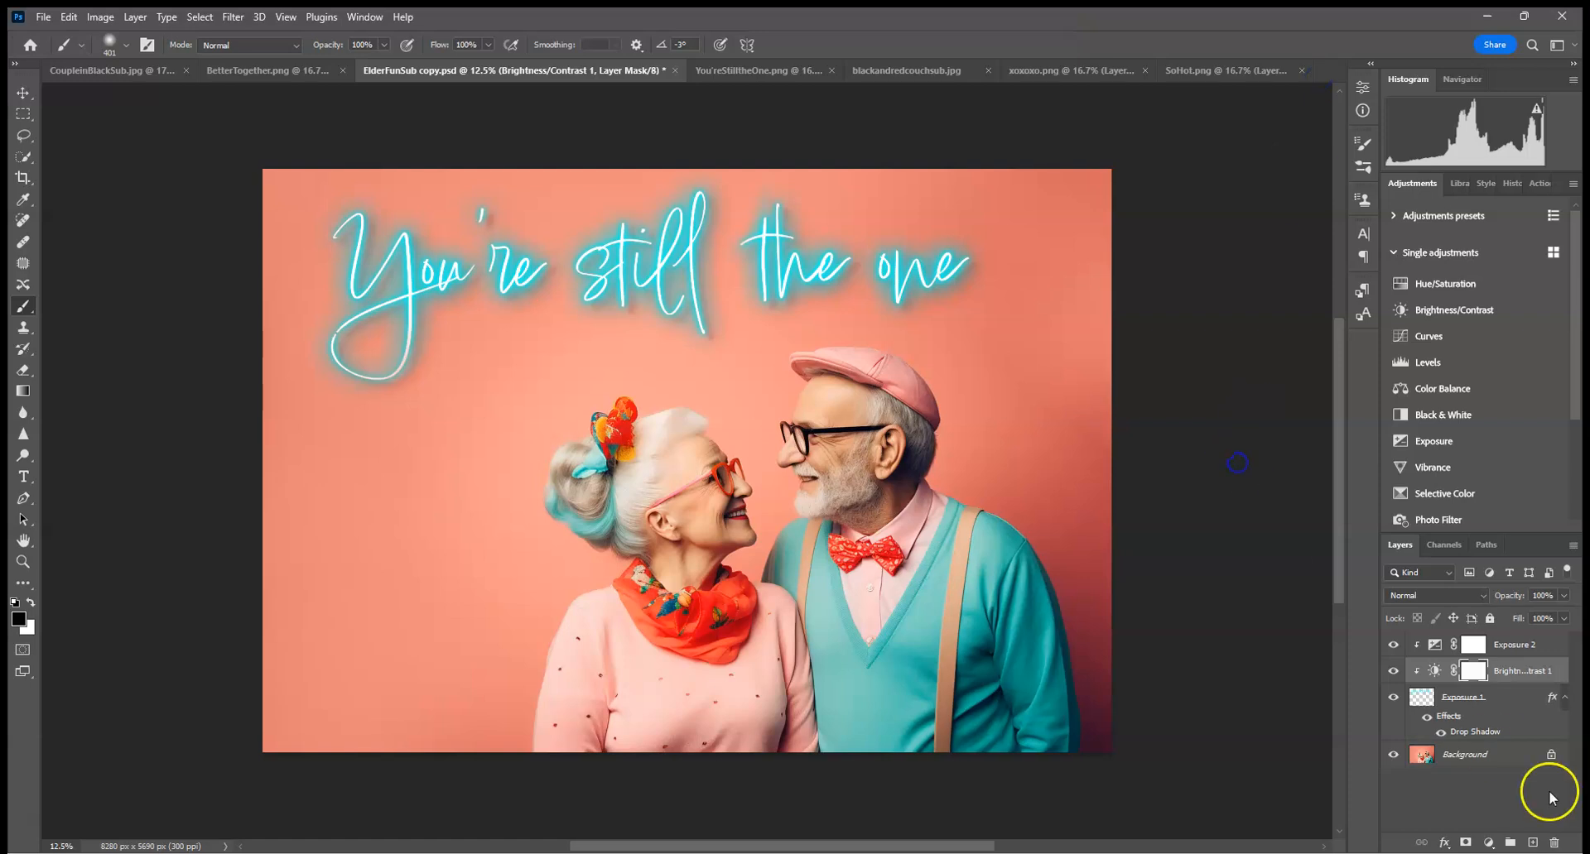
- Merge the neon text layer with its clipped Brightness/Contrast and Exposure adjustments into one layer
{"action": "left_click", "coordinate": [1501, 703]}
{"action": "left_click", "coordinate": [1503, 651], "text": "shift"}
{"action": "right_click", "coordinate": [1503, 652]}
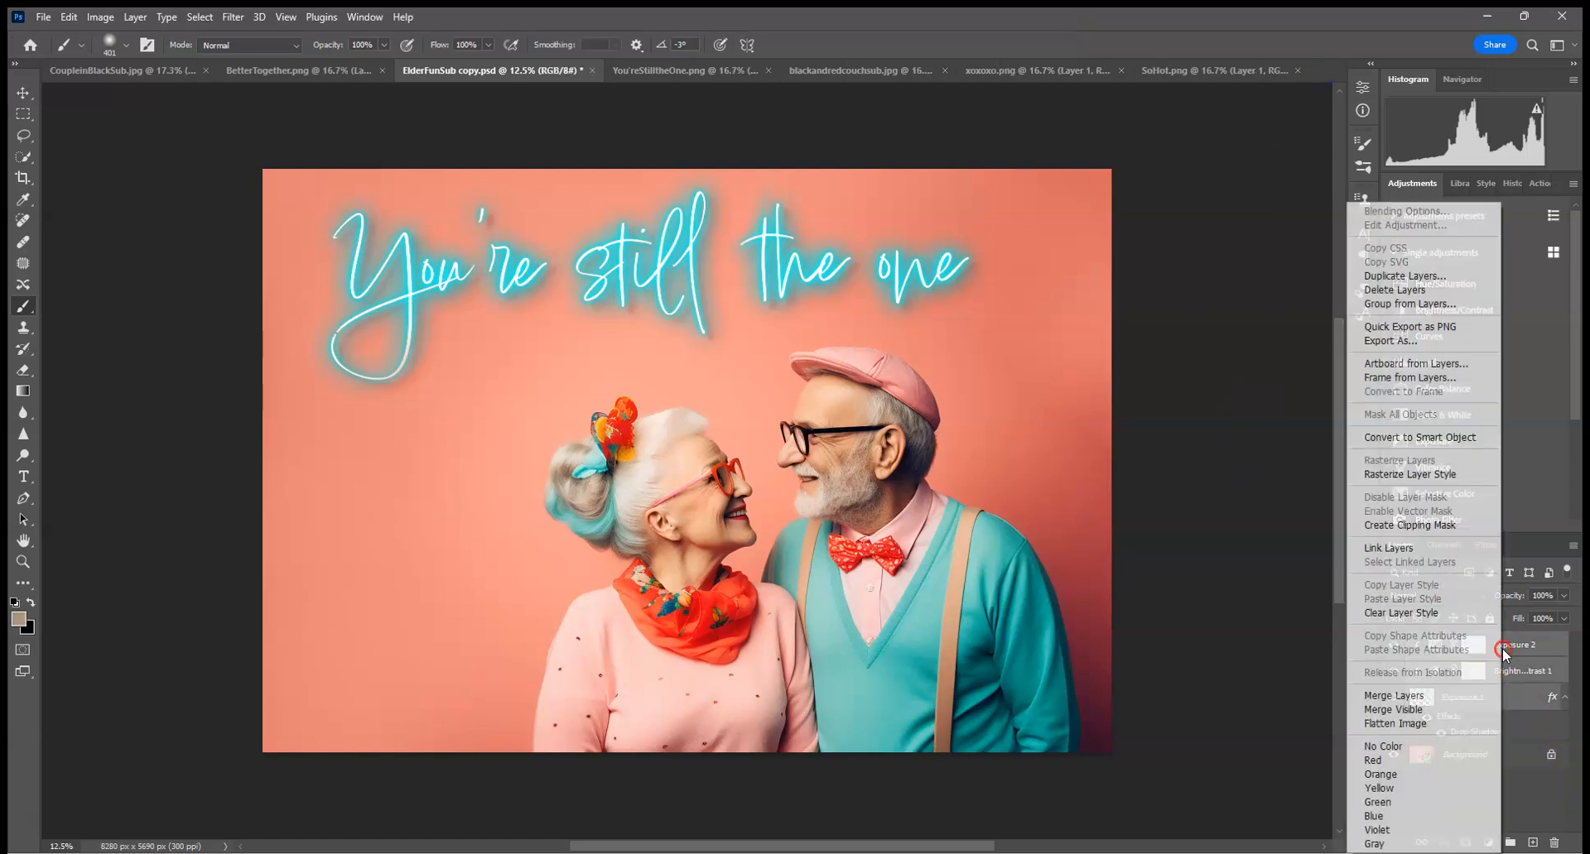
{"action": "left_click", "coordinate": [1393, 696]}
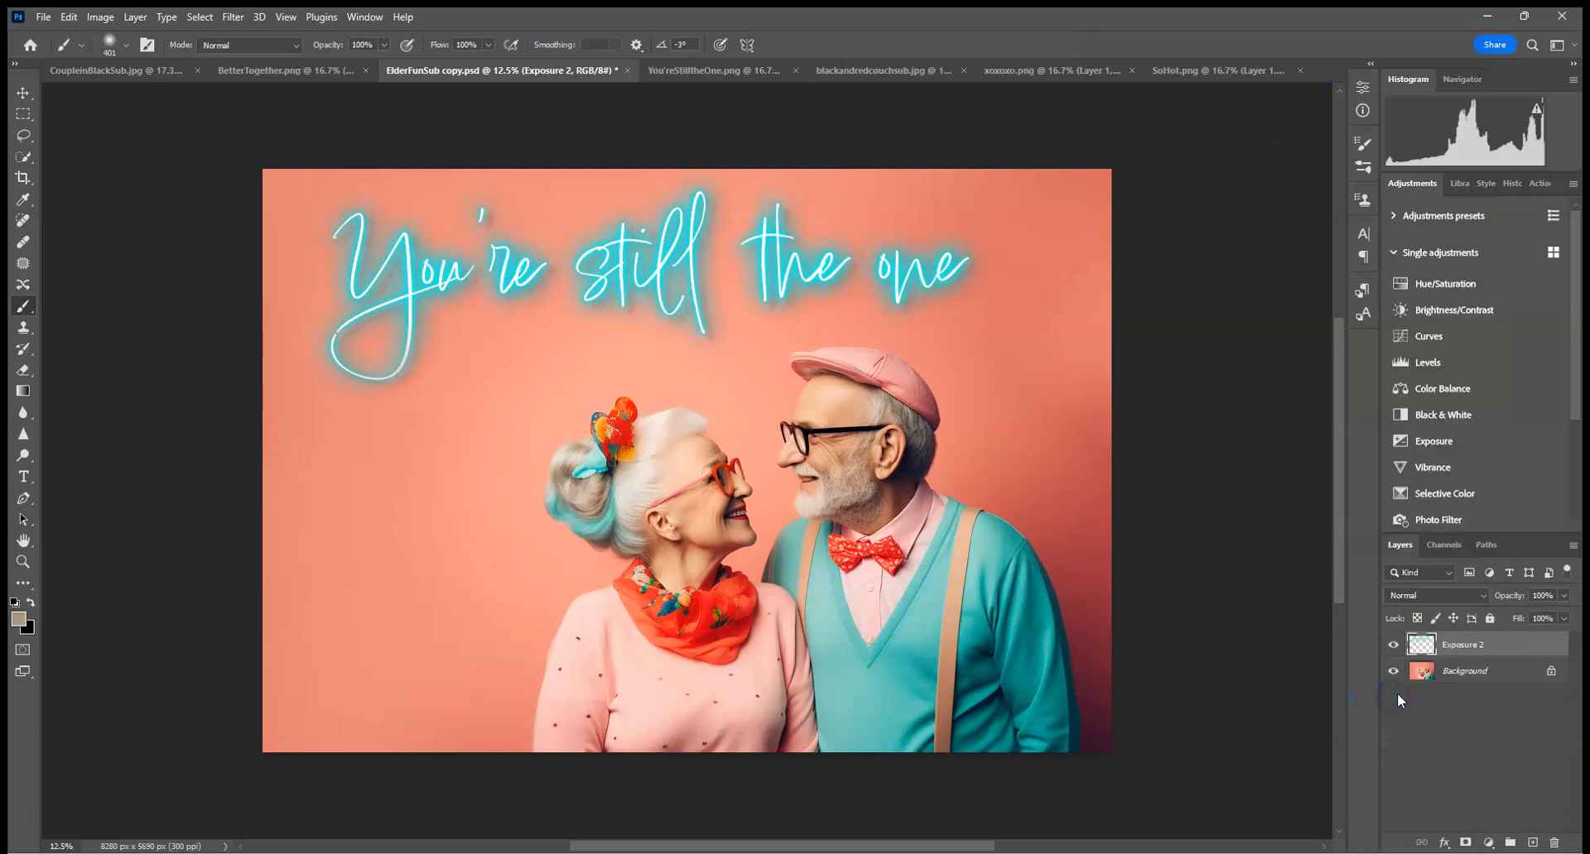
- Clip a new Exposure adjustment to the merged neon text and set it to about +0.53
{"action": "left_click", "coordinate": [1433, 441]}
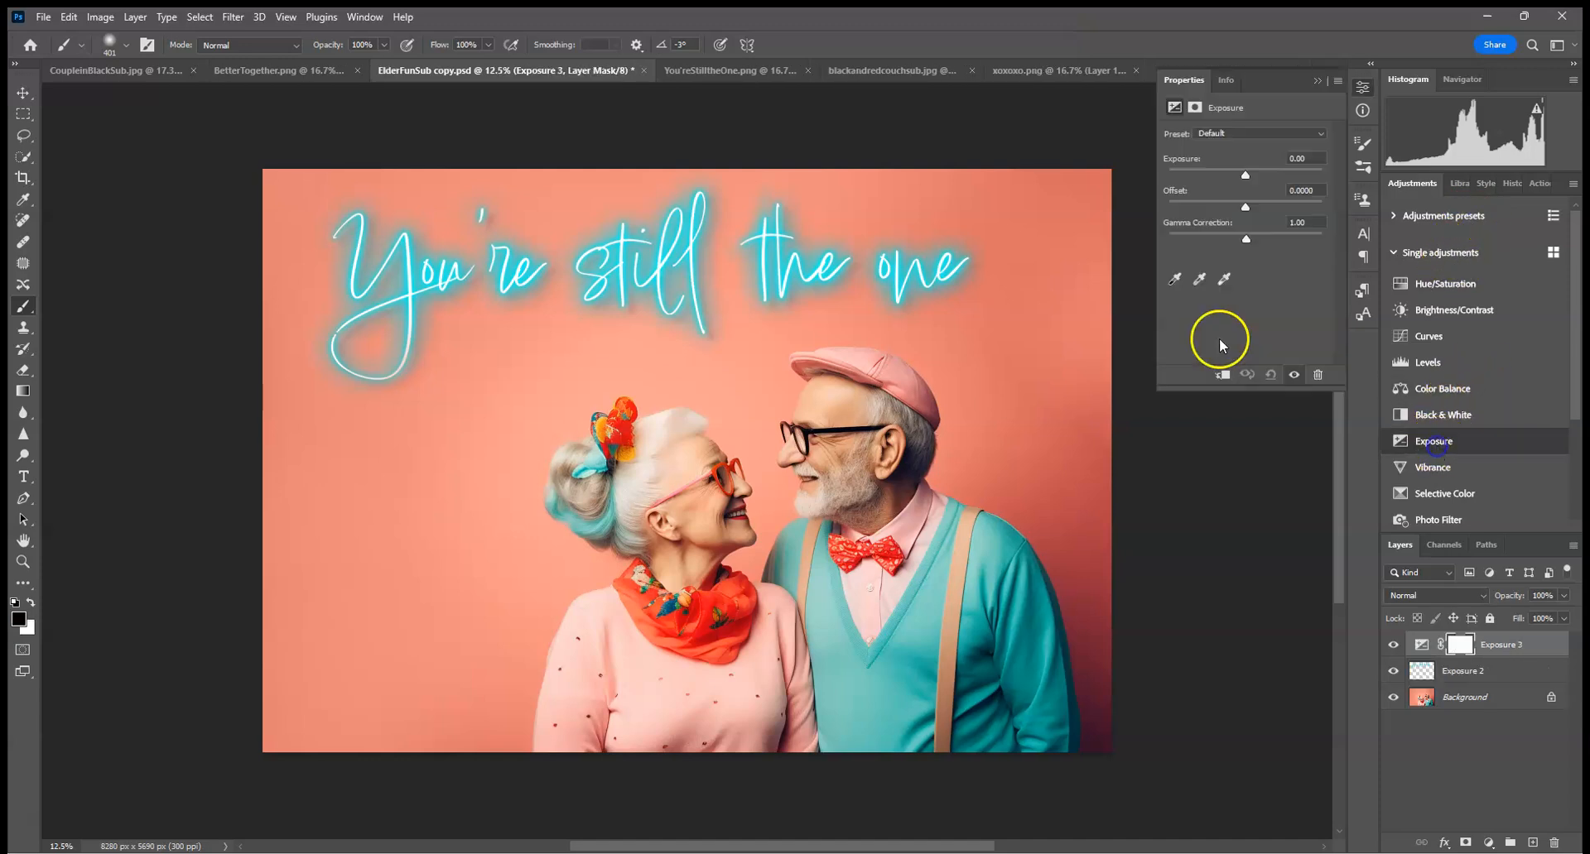
{"action": "left_click", "coordinate": [1223, 375]}
{"action": "left_click_drag", "start_coordinate": [1249, 183], "coordinate": [1255, 184]}
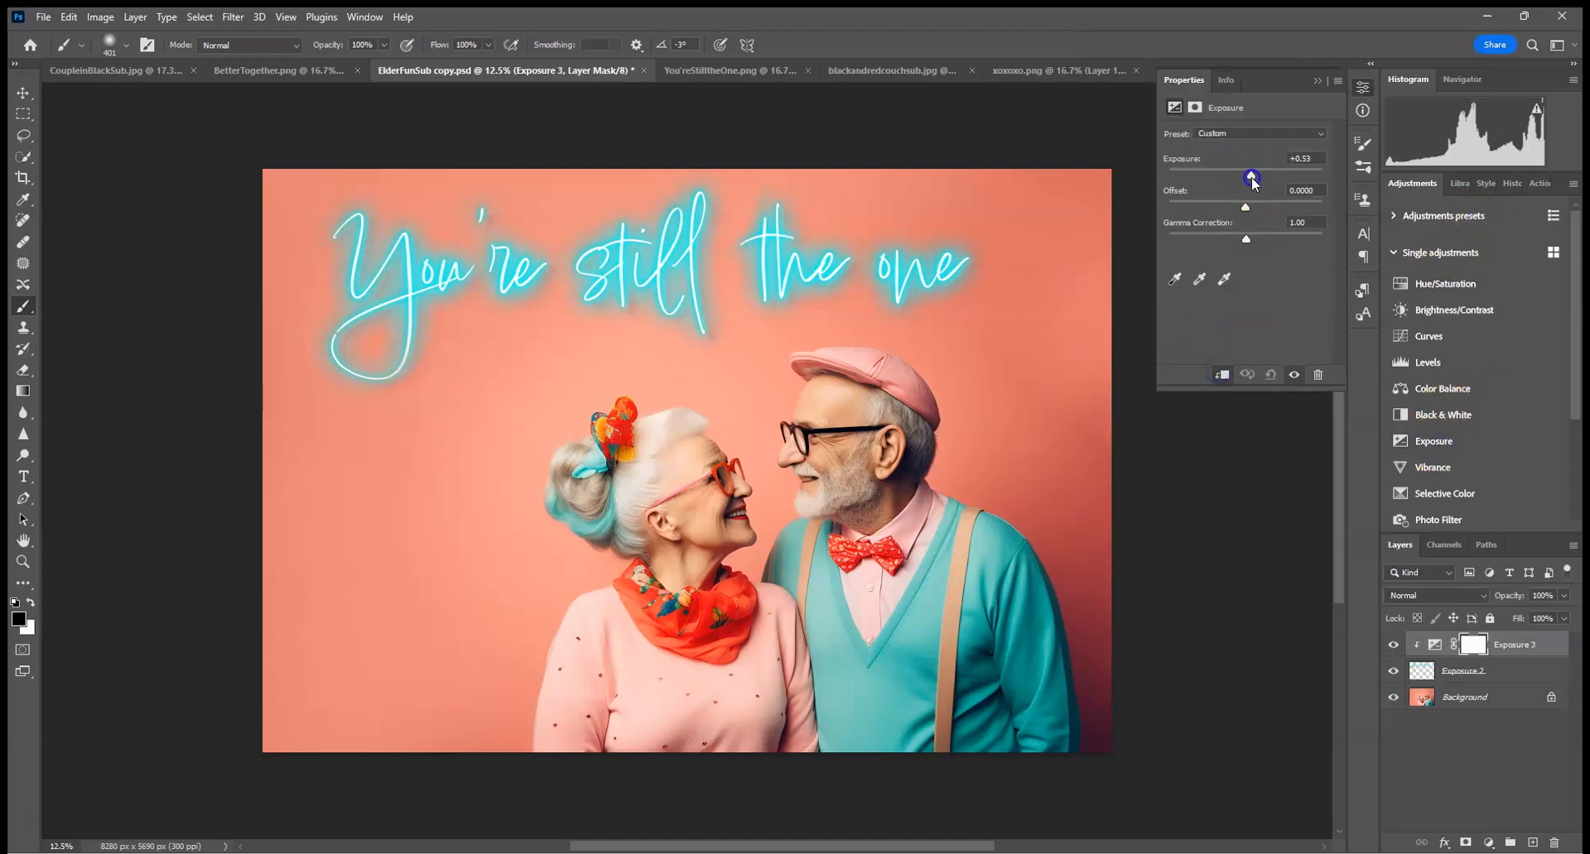
{"action": "left_click", "coordinate": [1315, 81]}
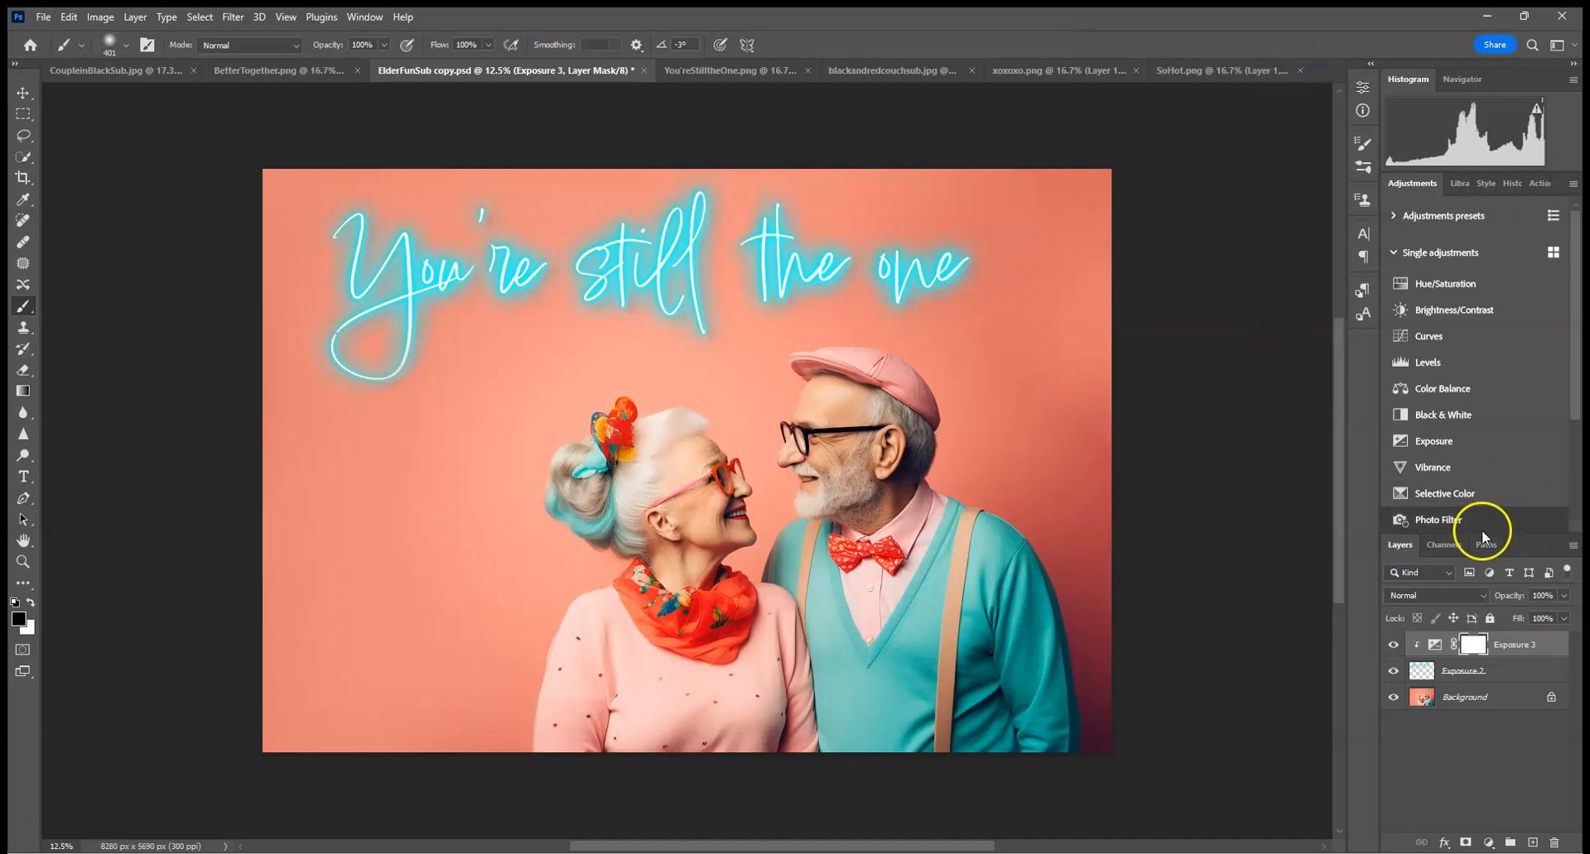
- Lower the clipped Exposure adjustment's opacity to about 68% and try a lower opacity on the neon text layer
{"action": "left_click", "coordinate": [1564, 596]}
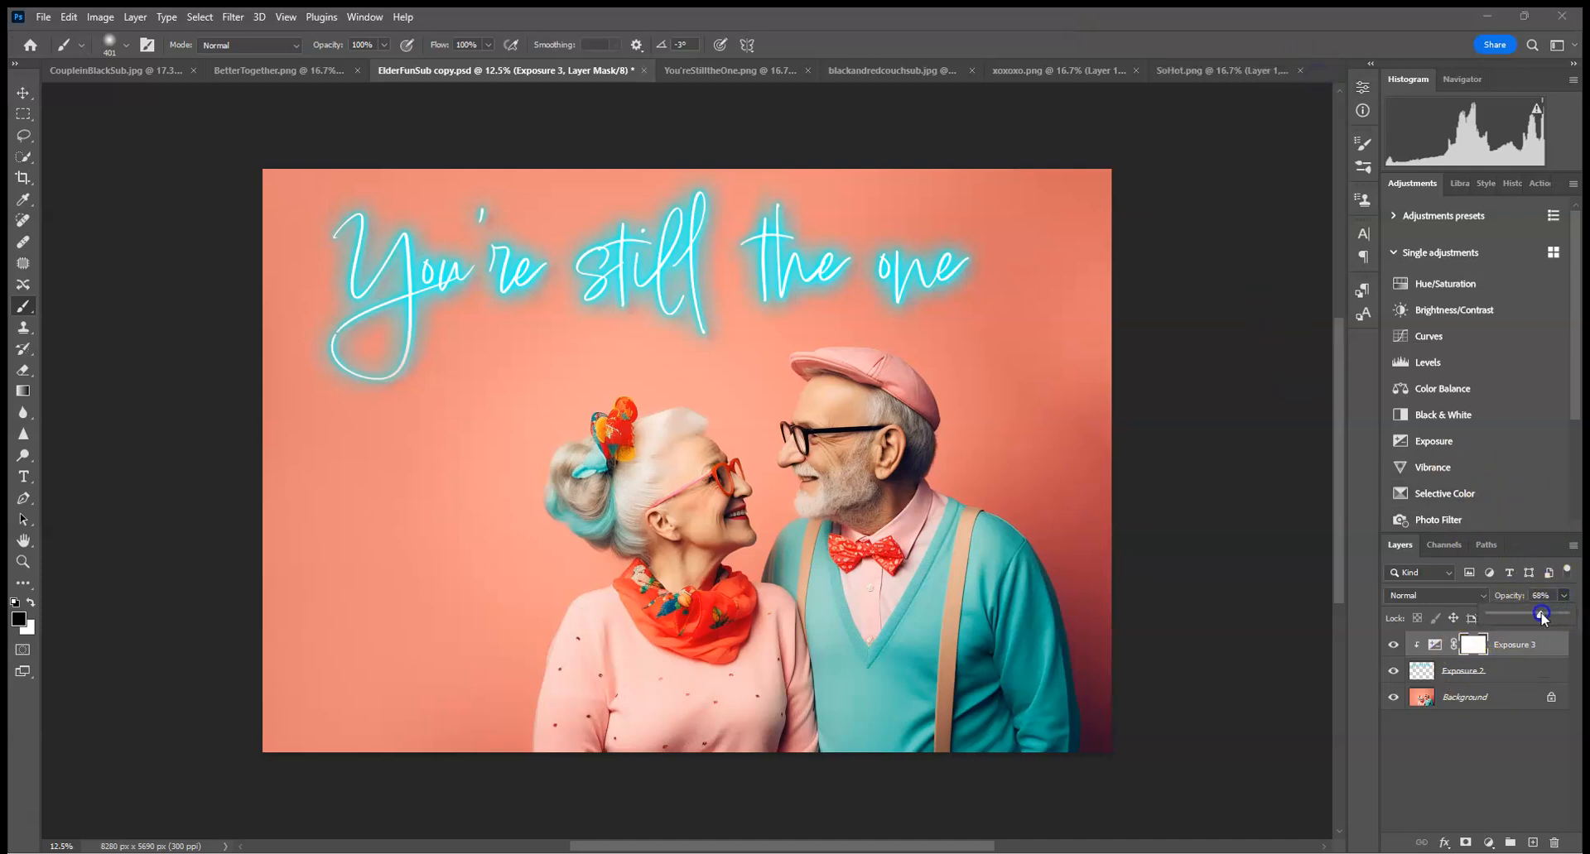
{"action": "left_click", "coordinate": [1537, 672]}
{"action": "left_click", "coordinate": [1564, 596]}
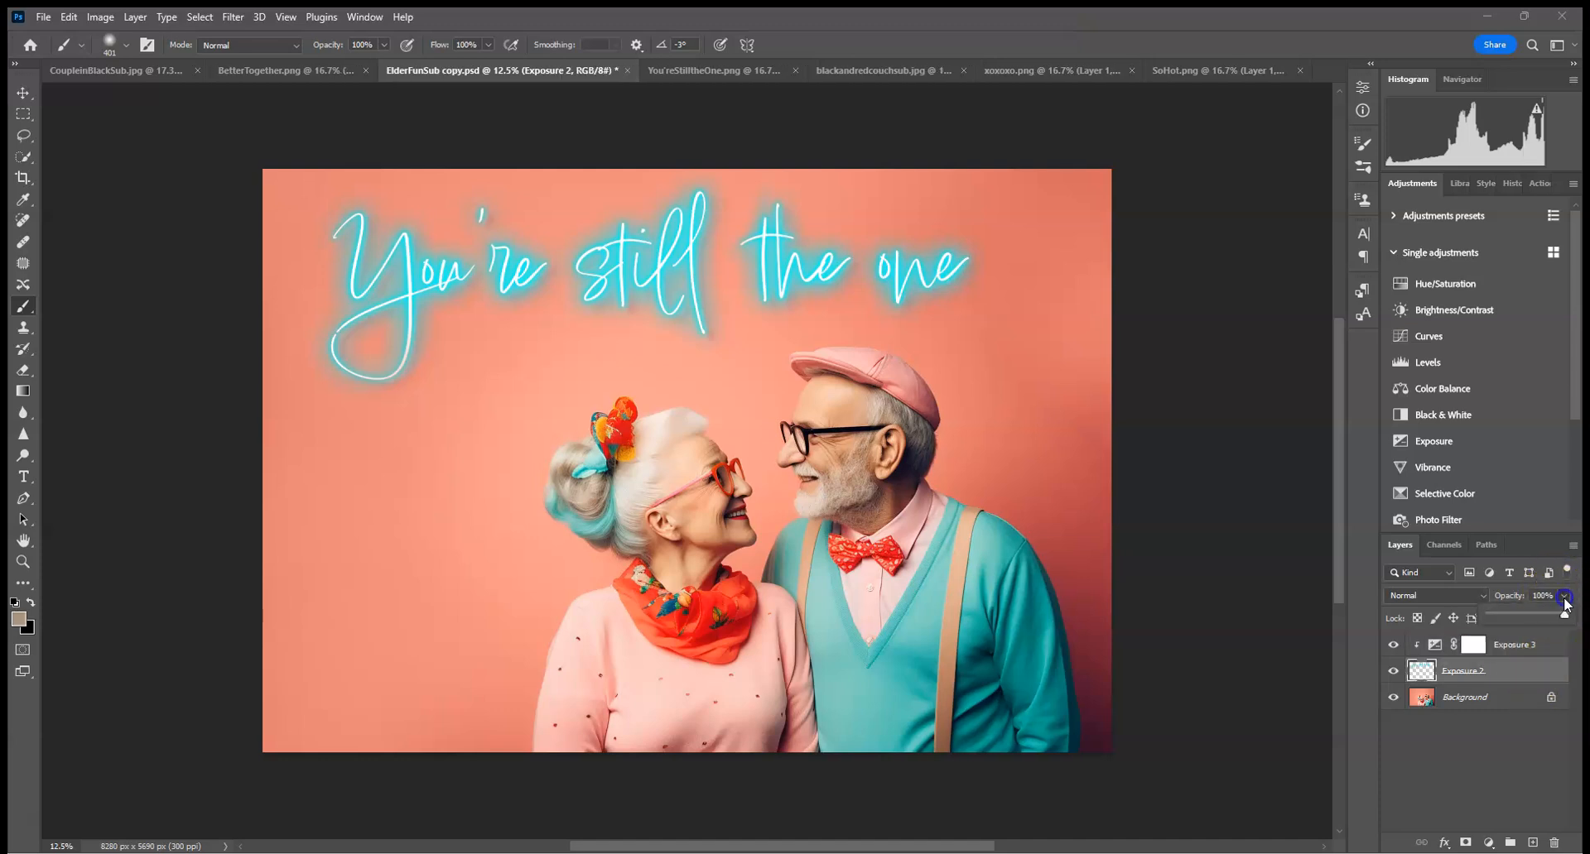
{"action": "left_click_drag", "start_coordinate": [1551, 620], "coordinate": [1539, 620]}
- Soften the "You're still the one" text layer with a Gaussian Blur of 5.4 pixels radius
{"action": "left_click", "coordinate": [234, 16]}
{"action": "mouse_move", "coordinate": [314, 245]}
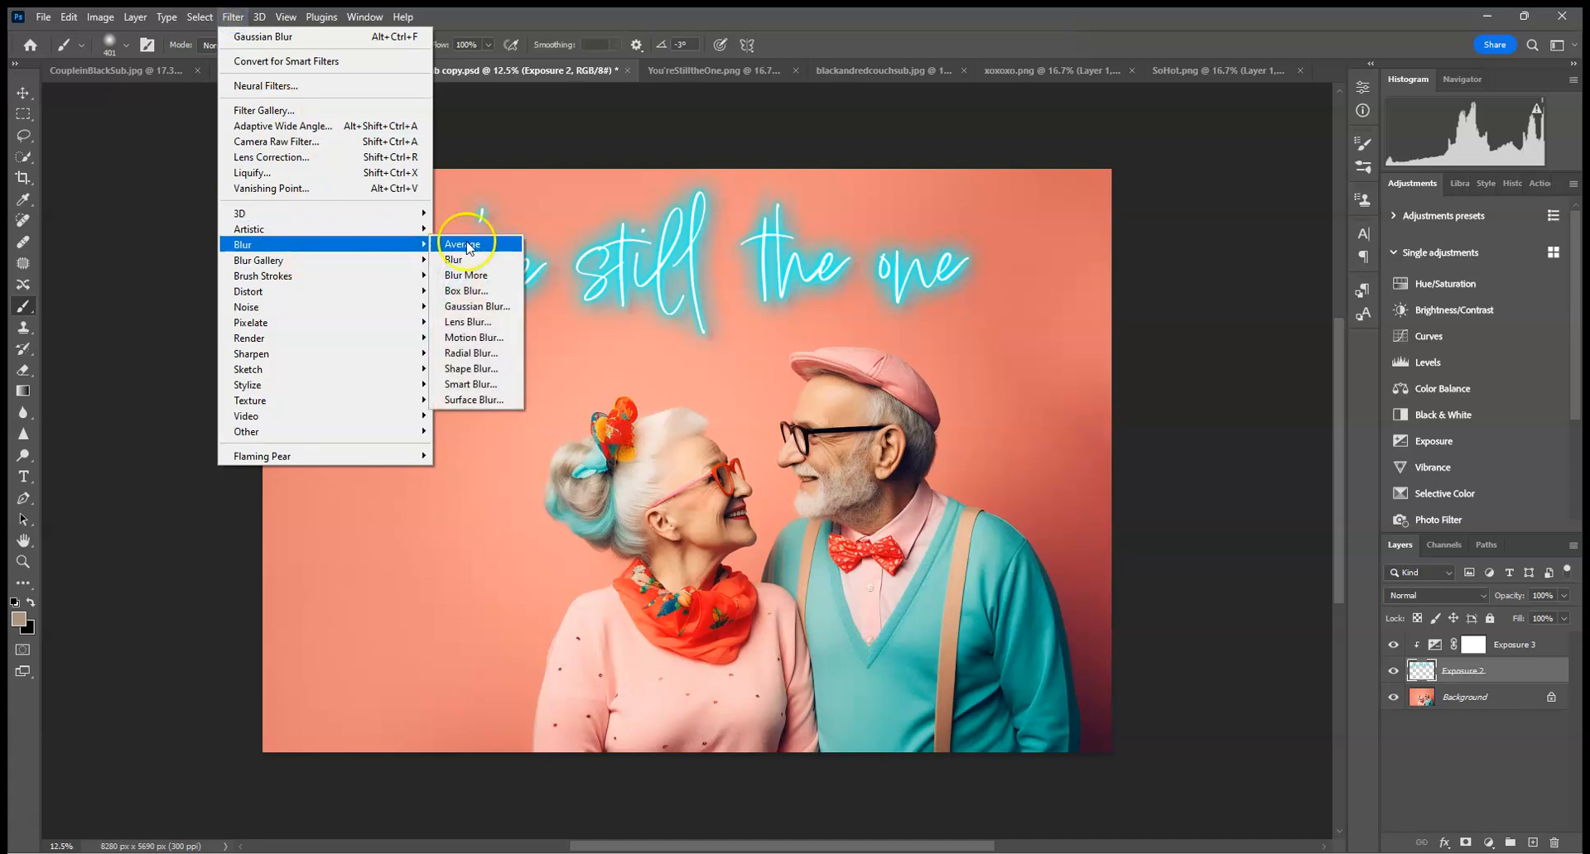
{"action": "left_click", "coordinate": [477, 311]}
{"action": "mouse_move", "coordinate": [1120, 438]}
{"action": "left_mouse_down"}
{"action": "mouse_move", "coordinate": [1158, 431]}
{"action": "mouse_move", "coordinate": [1115, 430]}
{"action": "left_mouse_up"}
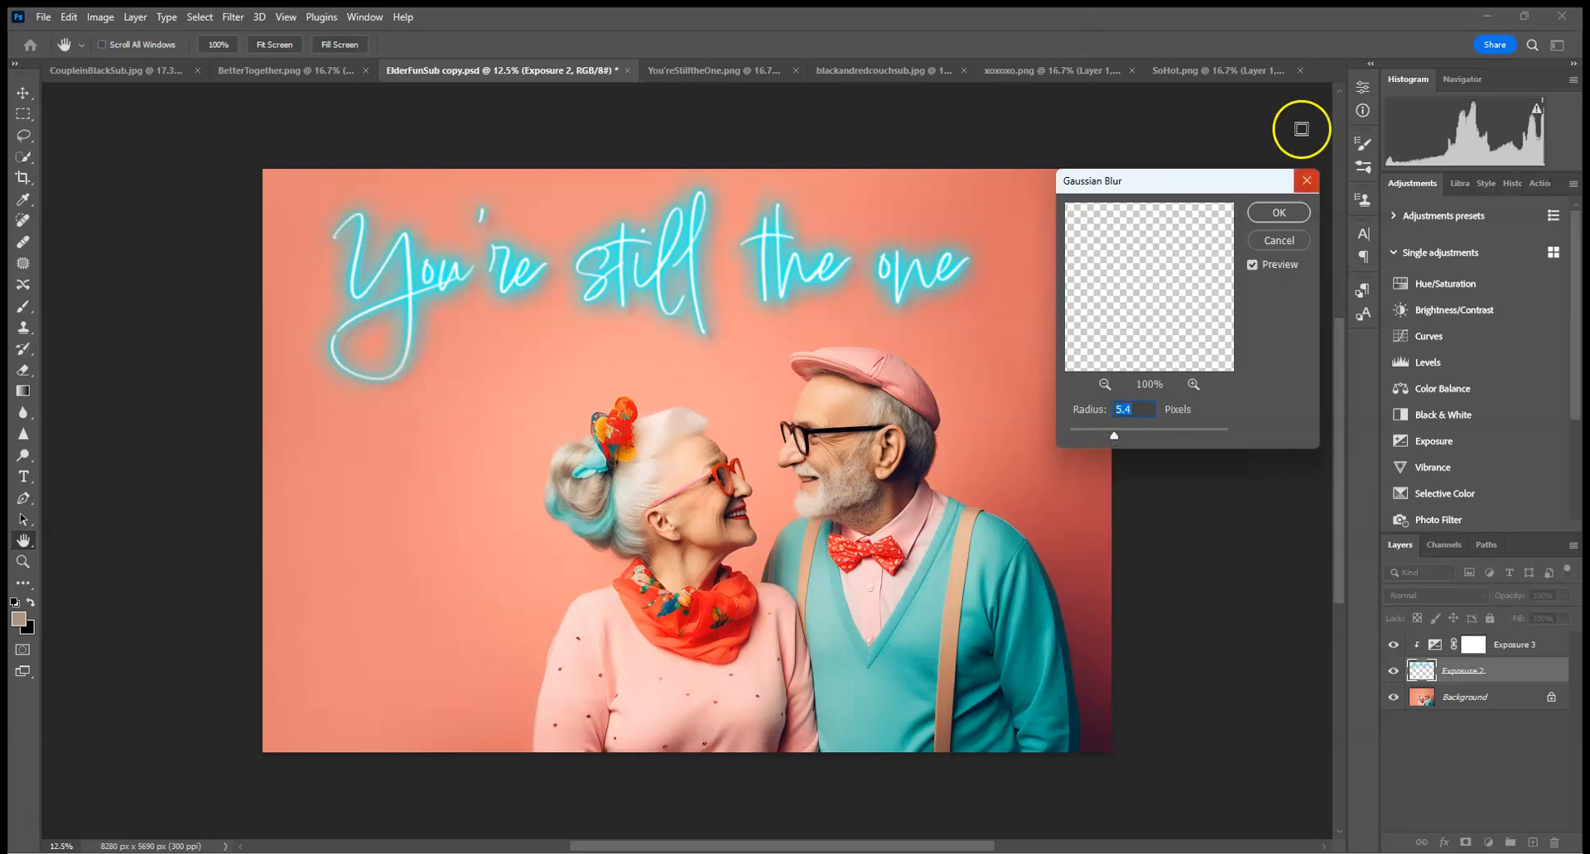
{"action": "left_click", "coordinate": [1279, 213]}
{"action": "key", "text": "b"}
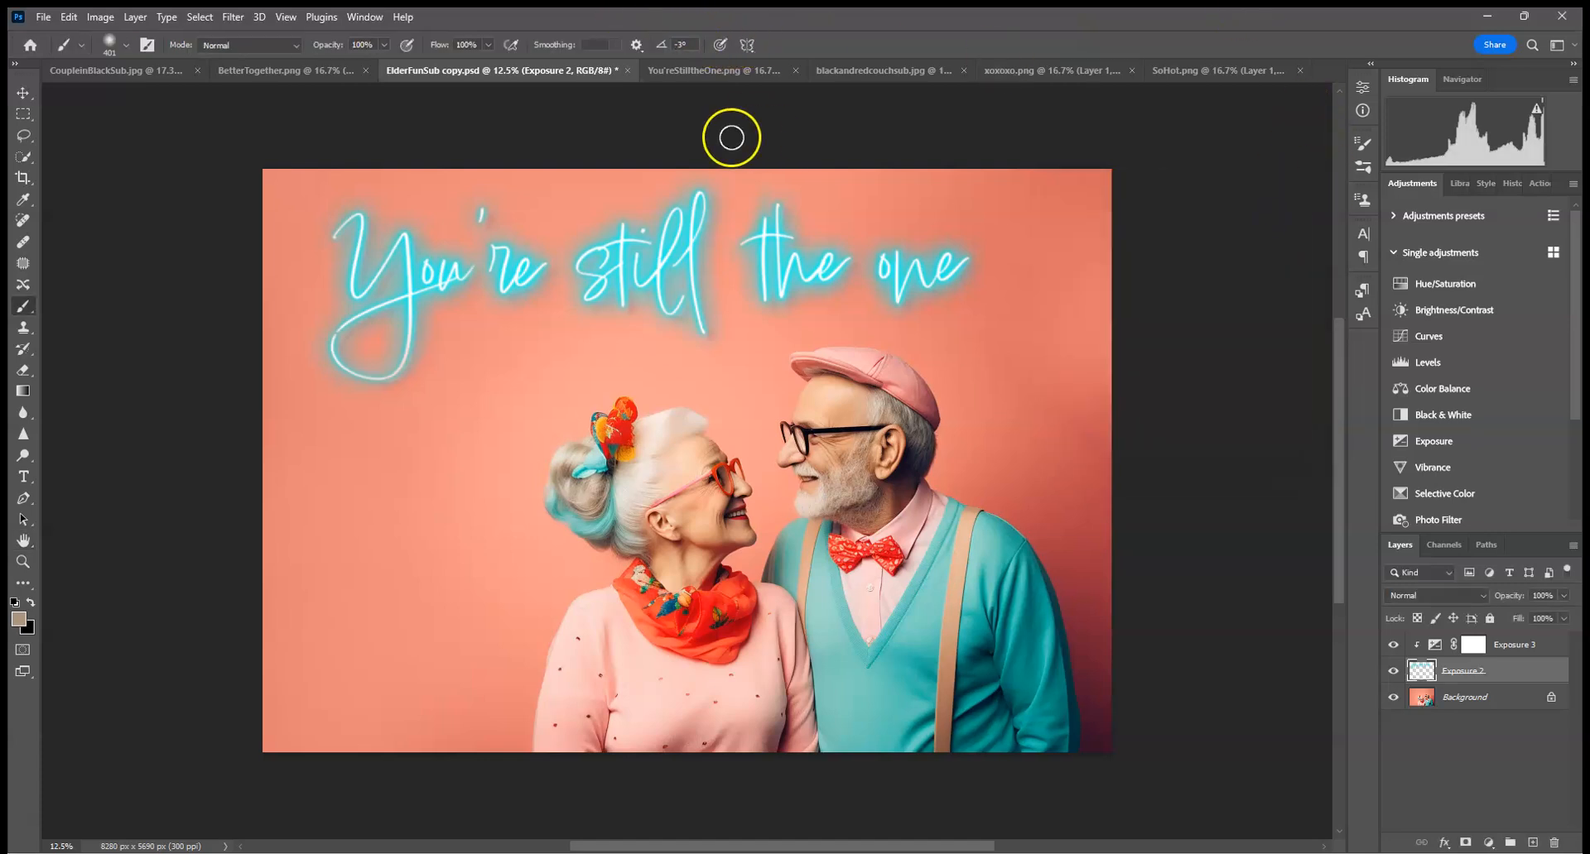
- Examine the open couch photo and the xoxoxo and SoHot neon overlay images for the next composite
{"action": "left_click", "coordinate": [729, 71]}
{"action": "left_click", "coordinate": [853, 72]}
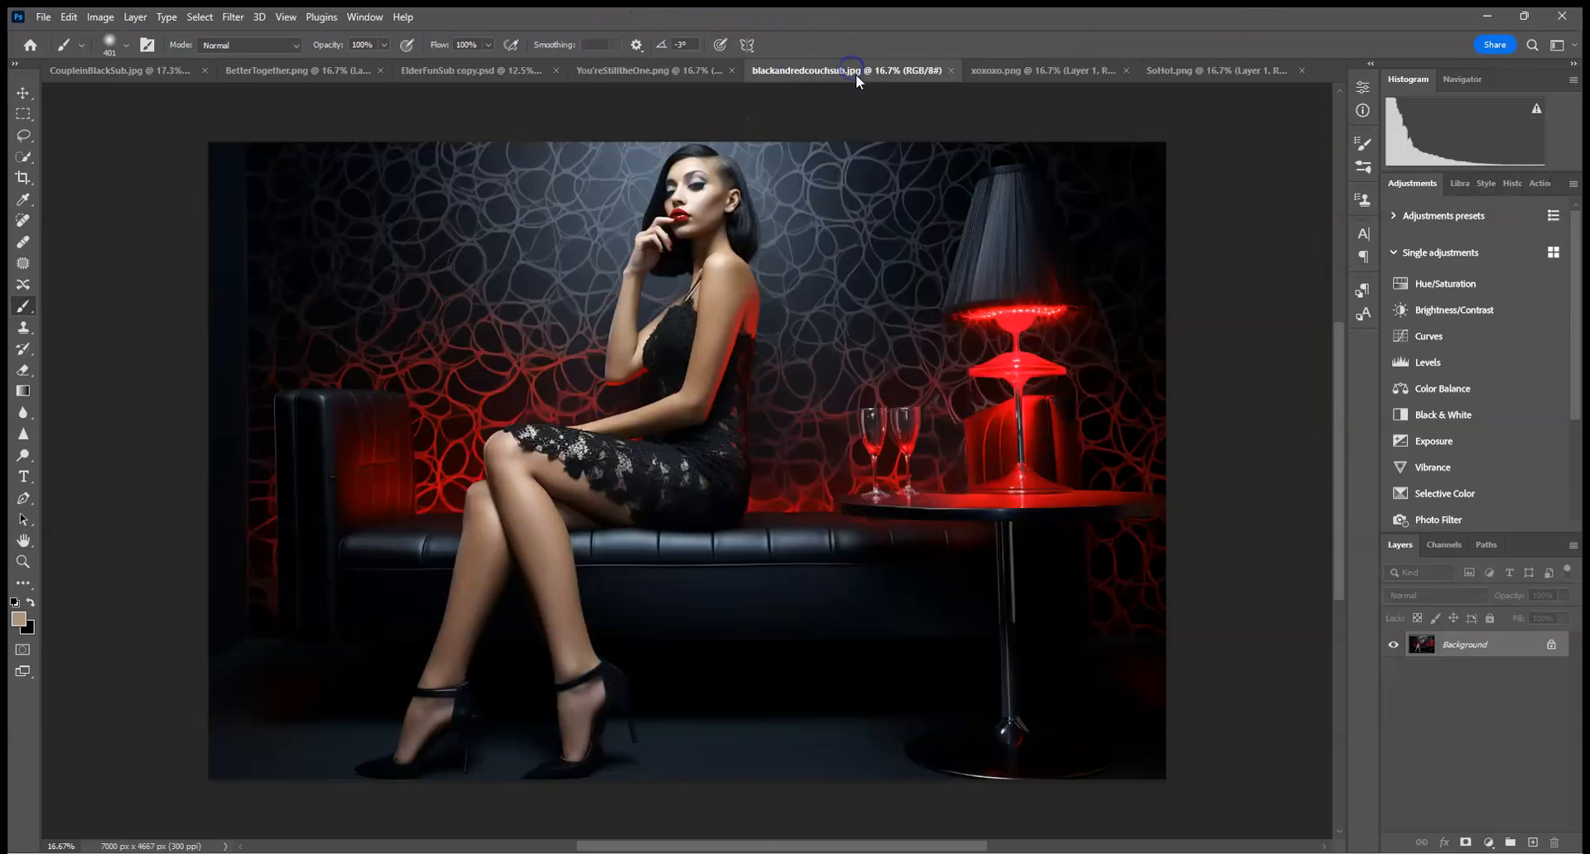
{"action": "left_click", "coordinate": [1080, 71]}
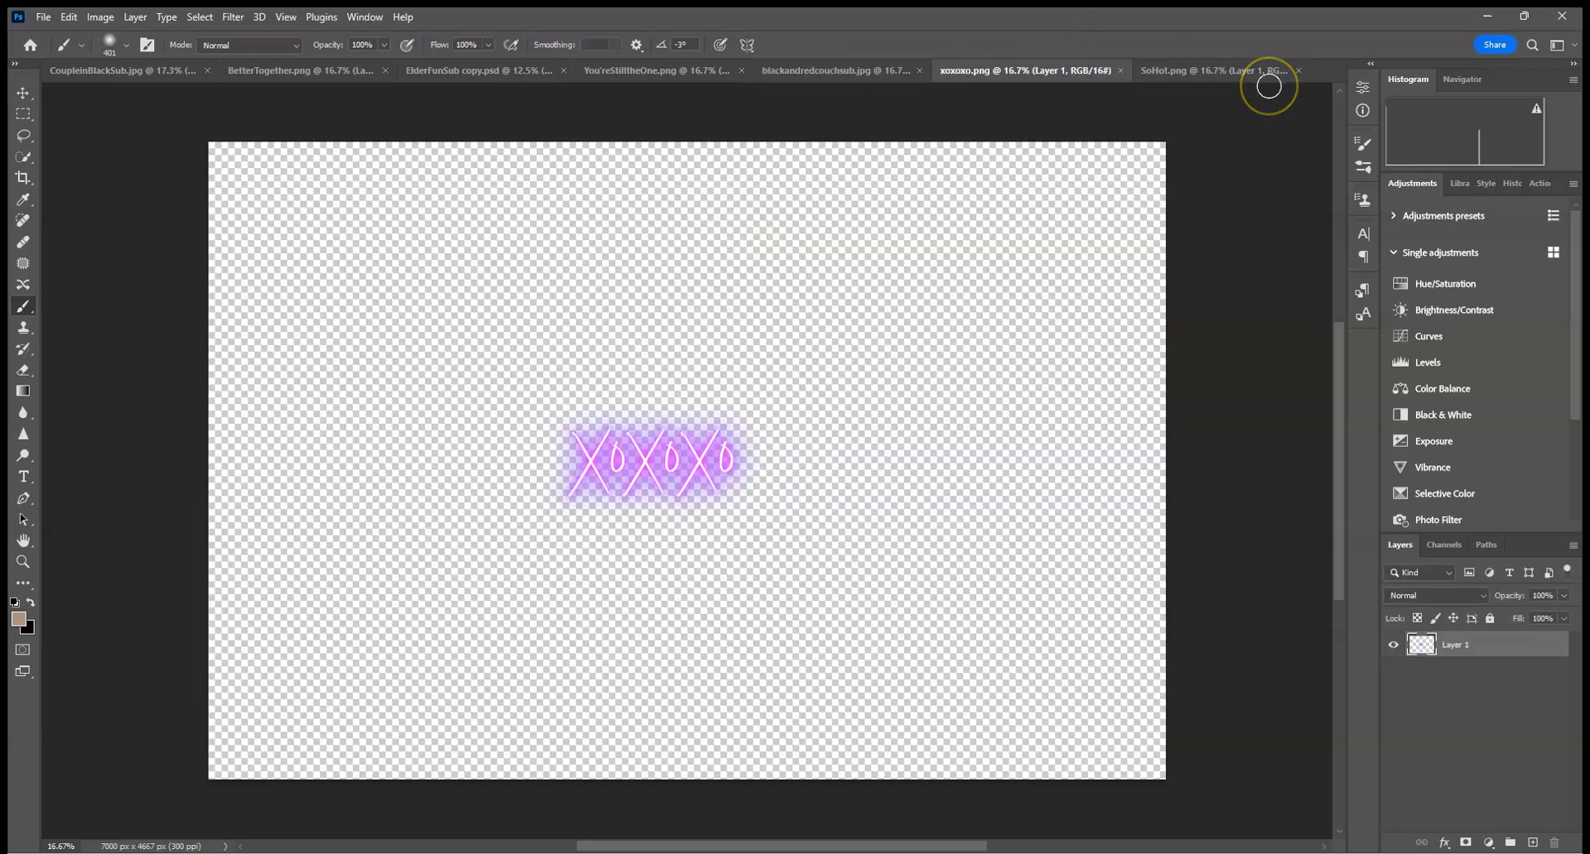
{"action": "left_click", "coordinate": [1206, 70]}
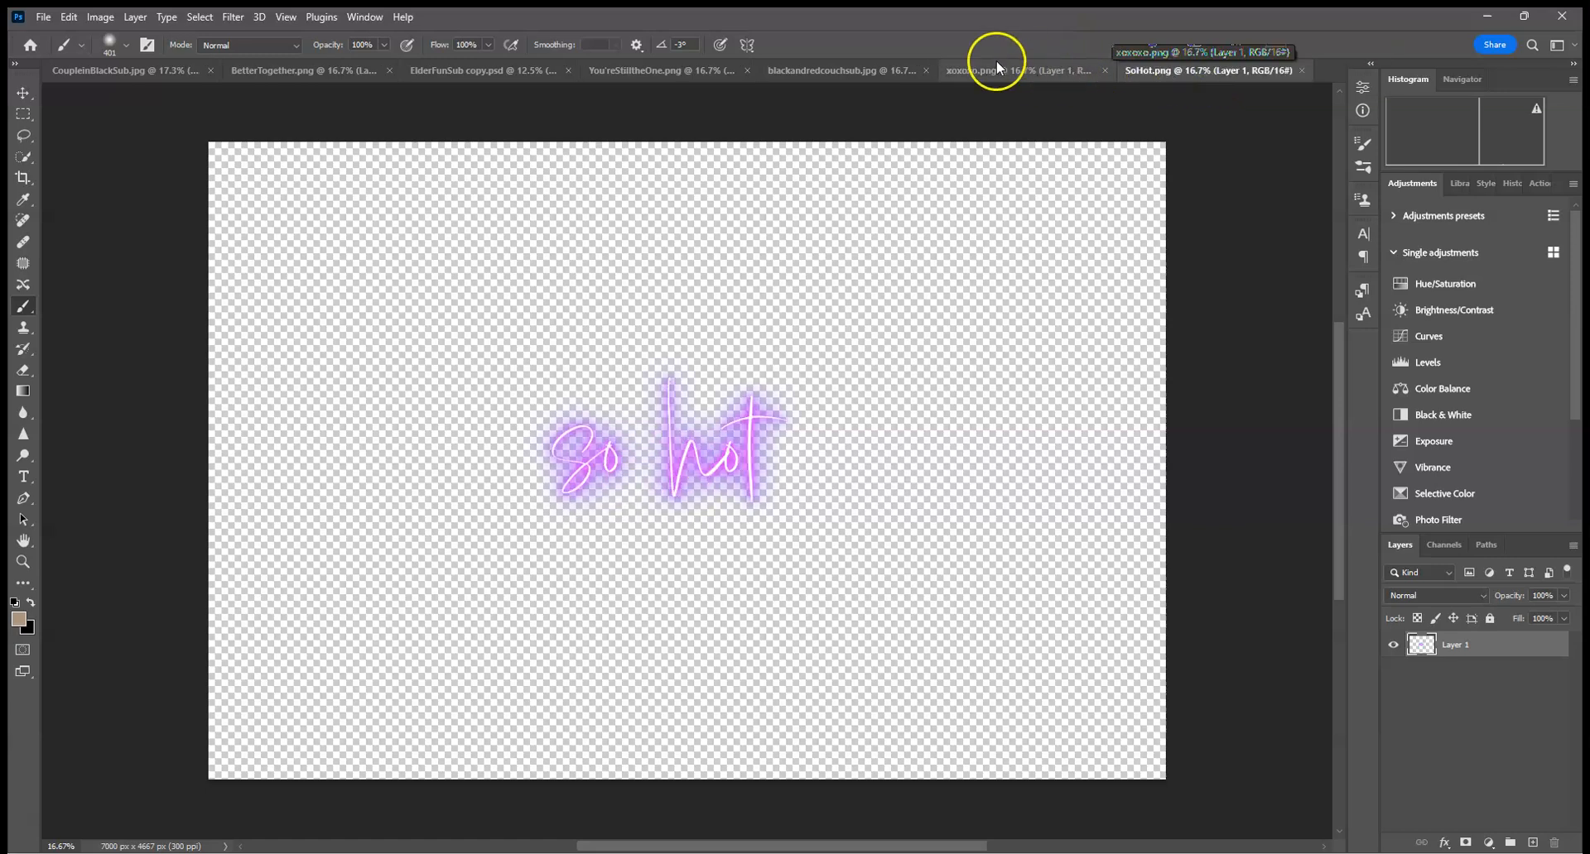
{"action": "left_click", "coordinate": [1002, 68]}
{"action": "left_click", "coordinate": [1195, 71]}
{"action": "left_click", "coordinate": [1042, 70]}
{"action": "left_click", "coordinate": [787, 70]}
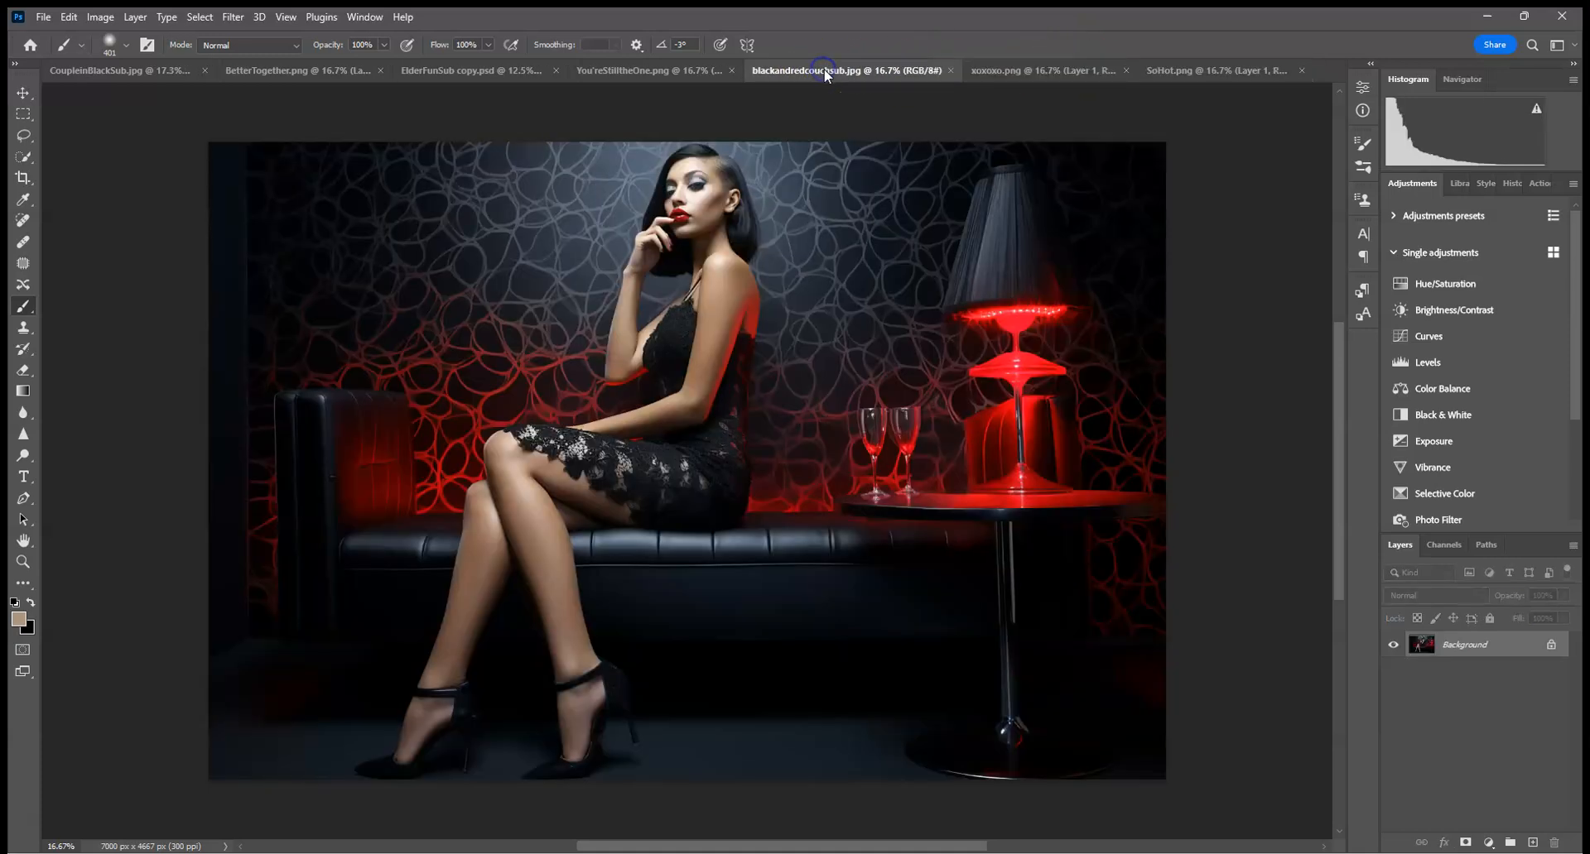
- Select the entire canvas of SoHot.png and copy the neon text
{"action": "left_click", "coordinate": [1189, 72]}
{"action": "left_click", "coordinate": [199, 16]}
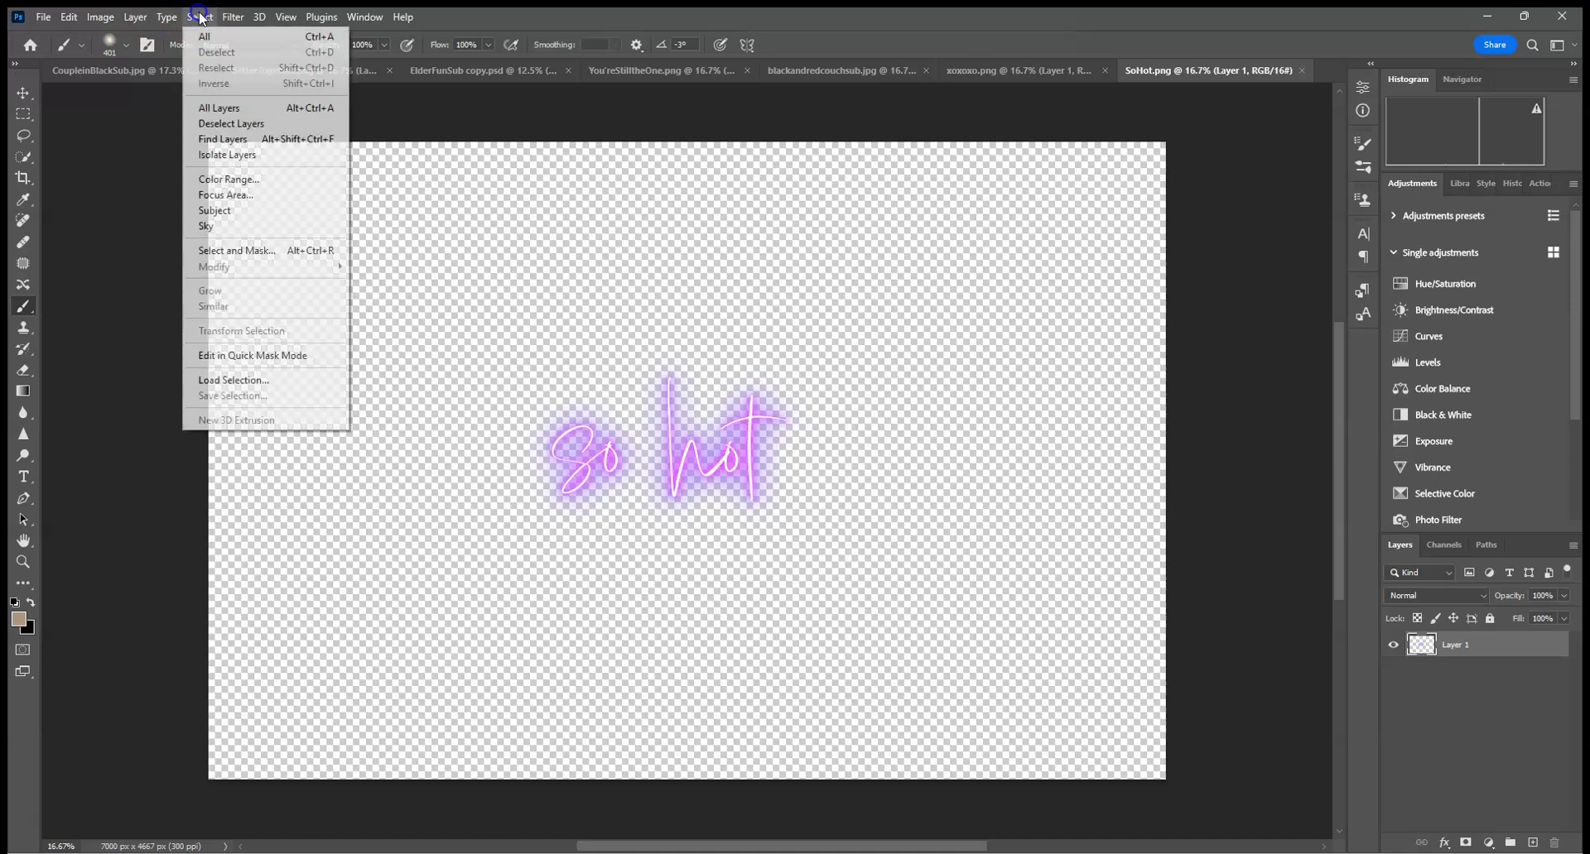
{"action": "left_click", "coordinate": [205, 36]}
{"action": "left_click", "coordinate": [69, 17]}
{"action": "left_click", "coordinate": [103, 133]}
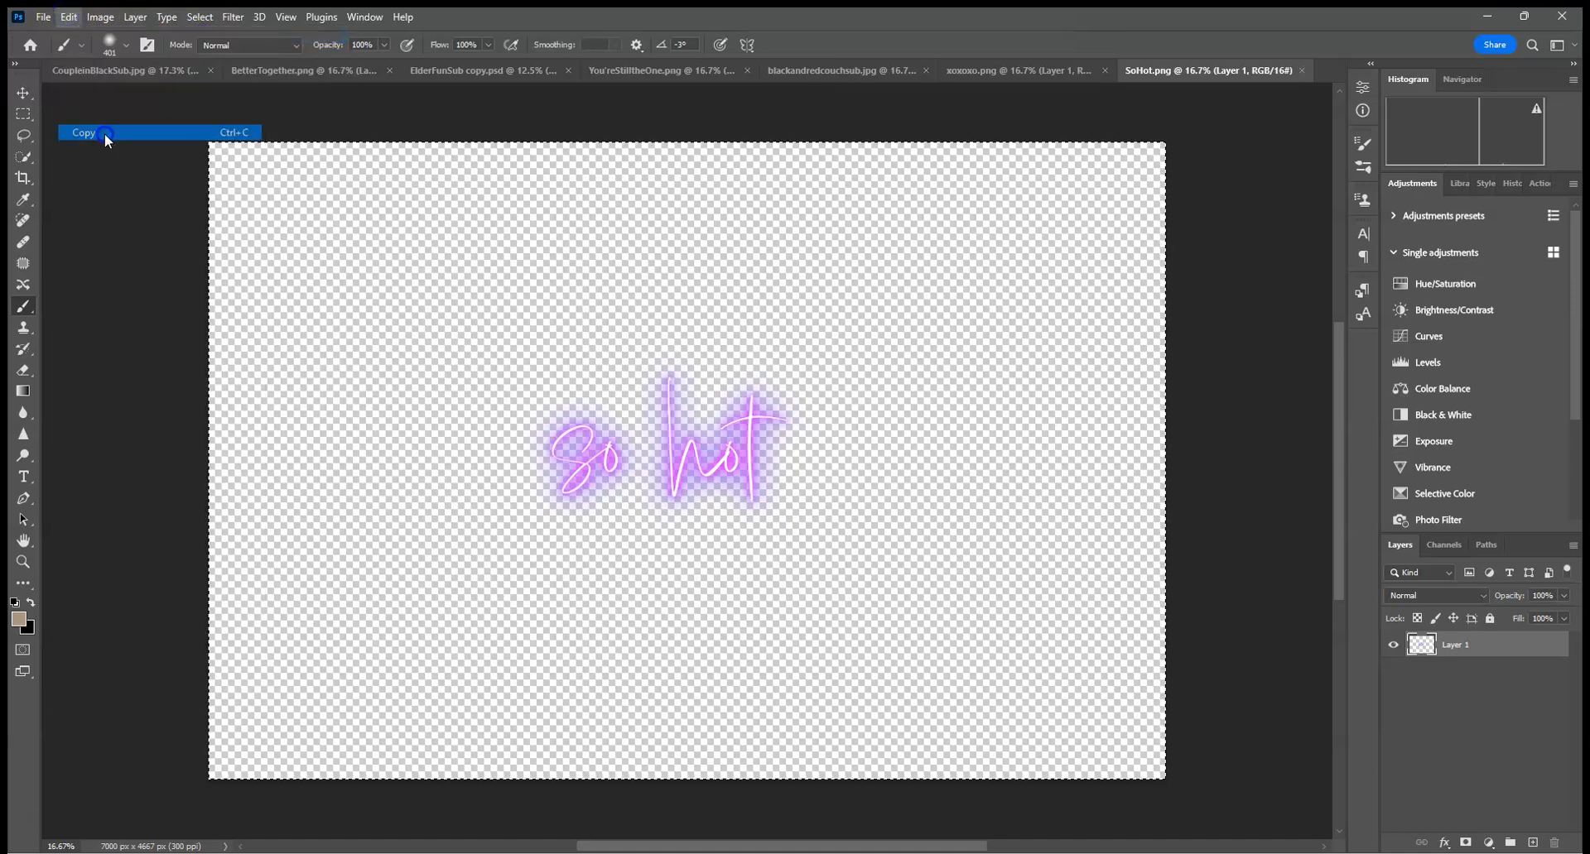
- Paste the "so hot" neon text into blackandredcouchsub.jpg and position it on the dark wall beside the woman's head
{"action": "left_click", "coordinate": [818, 71]}
{"action": "left_click", "coordinate": [69, 16]}
{"action": "left_click", "coordinate": [78, 169]}
{"action": "left_click", "coordinate": [23, 93]}
{"action": "left_click_drag", "start_coordinate": [828, 387], "coordinate": [599, 153]}
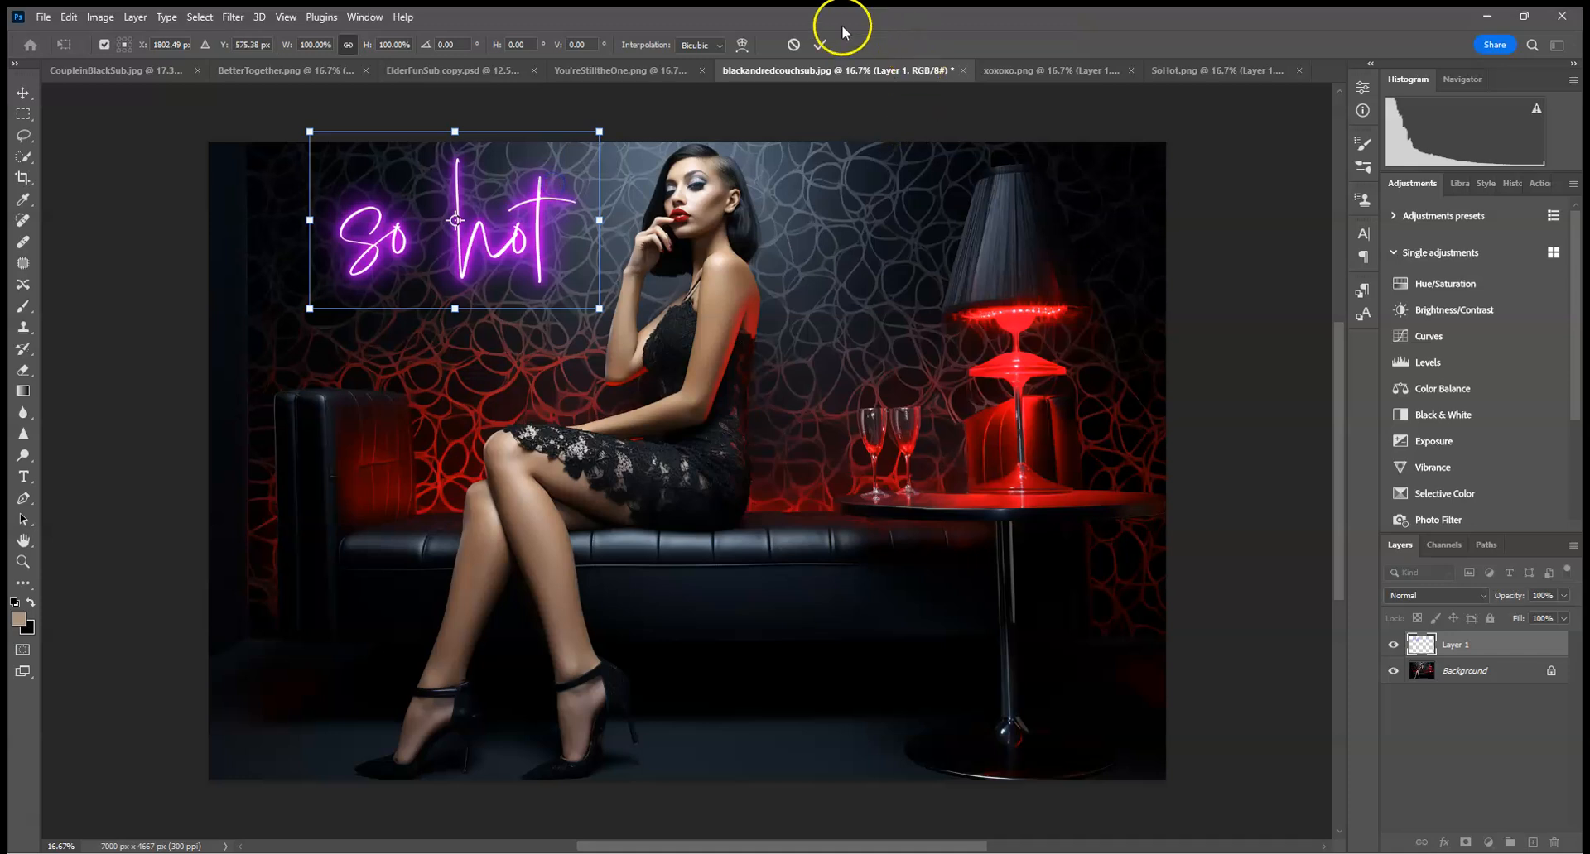
{"action": "left_click", "coordinate": [819, 44]}
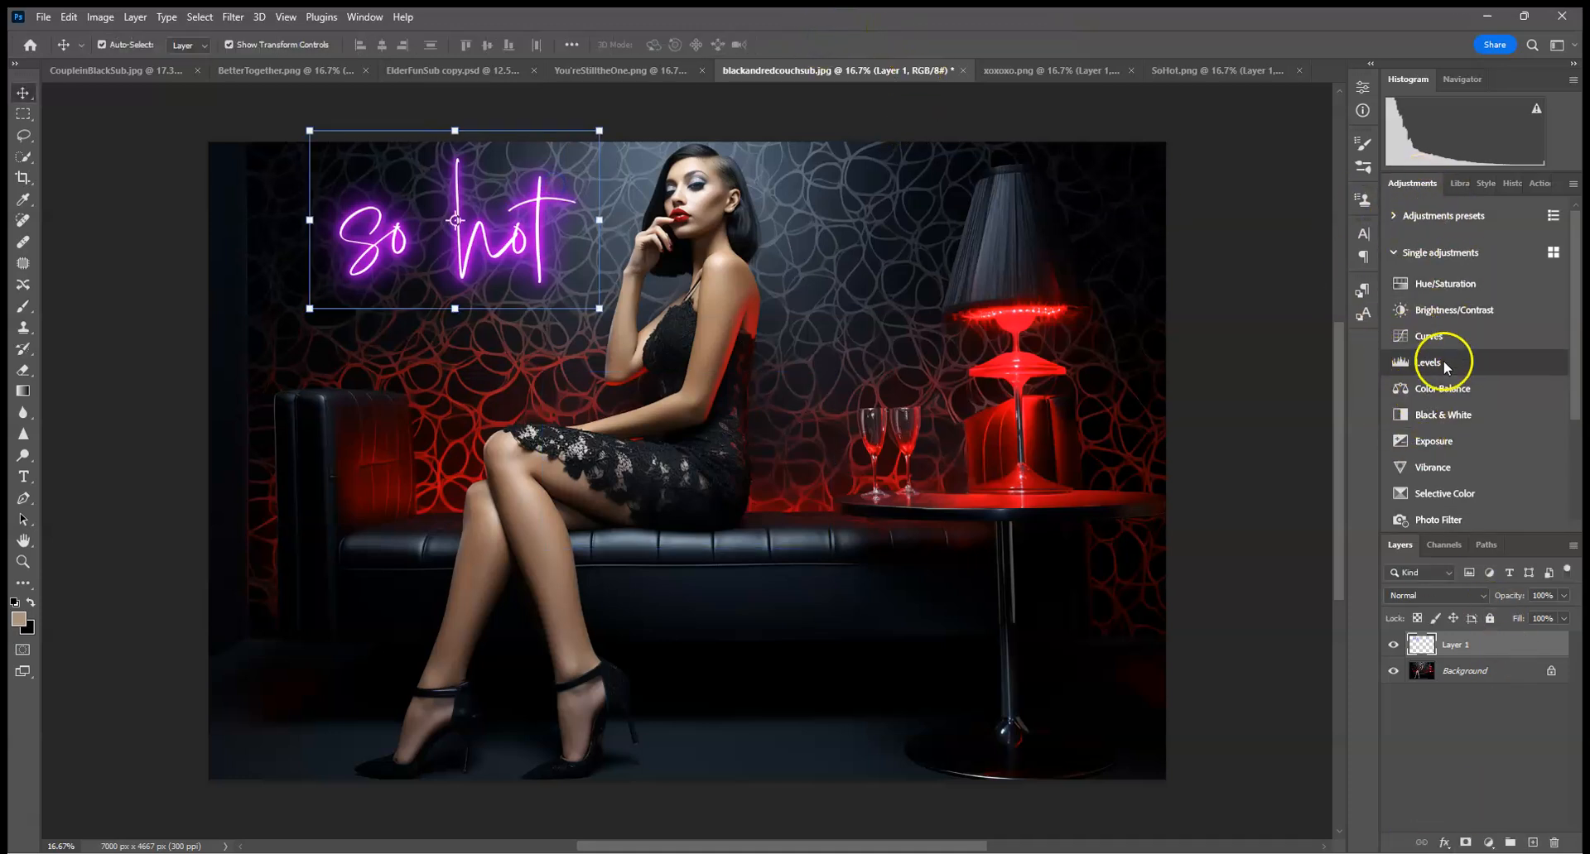
- Recolour the "so hot" text red with a clipped Hue/Saturation adjustment, setting the hue to about +78
{"action": "left_click", "coordinate": [1548, 283]}
{"action": "left_click", "coordinate": [1219, 375]}
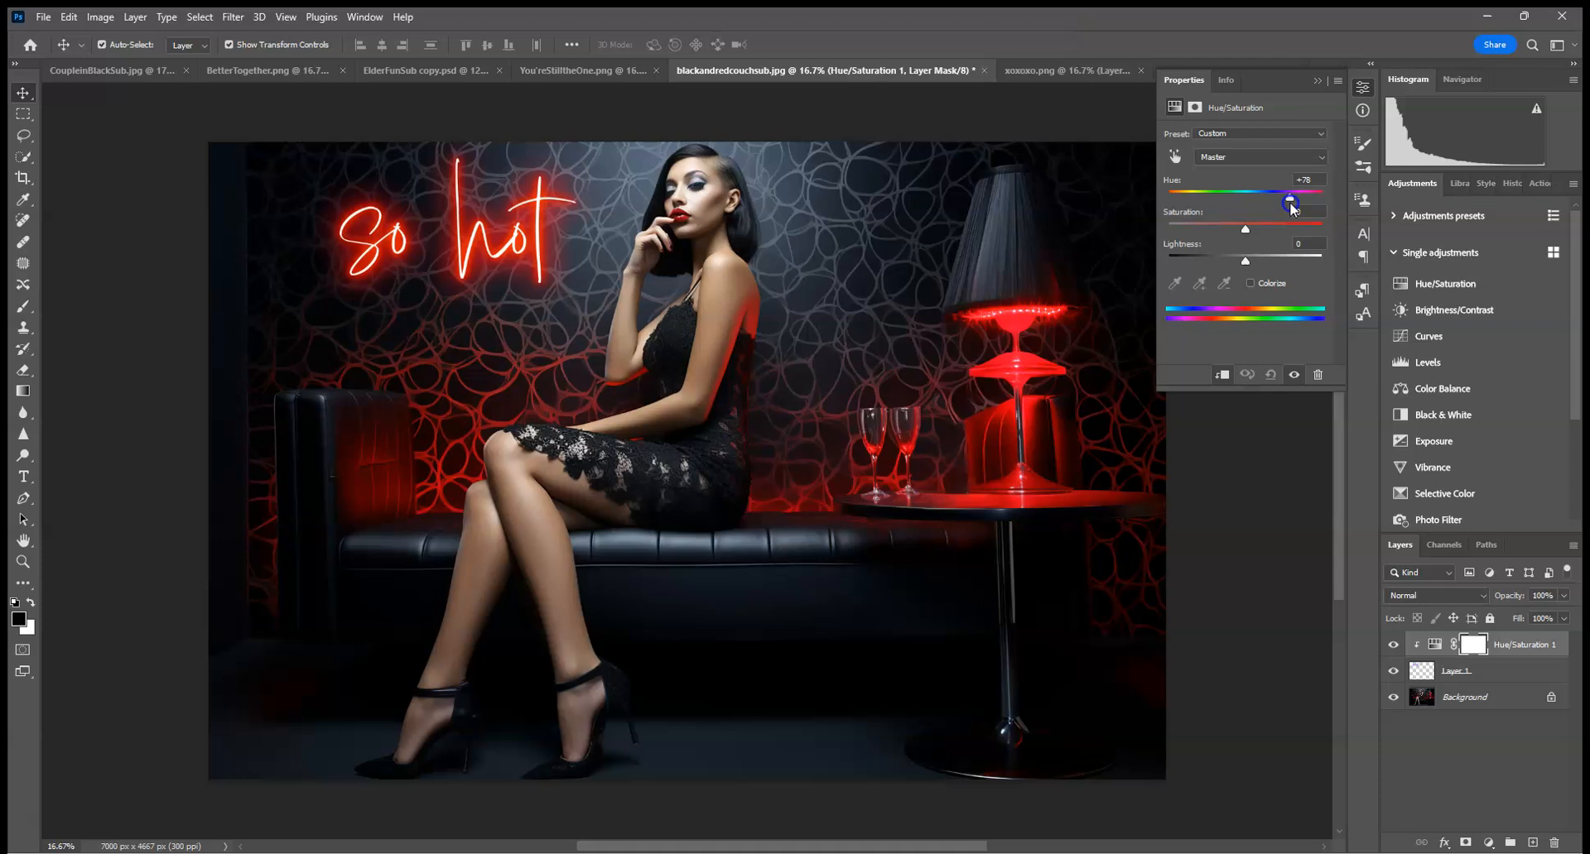
{"action": "left_click", "coordinate": [1315, 81]}
{"action": "left_click", "coordinate": [782, 449]}
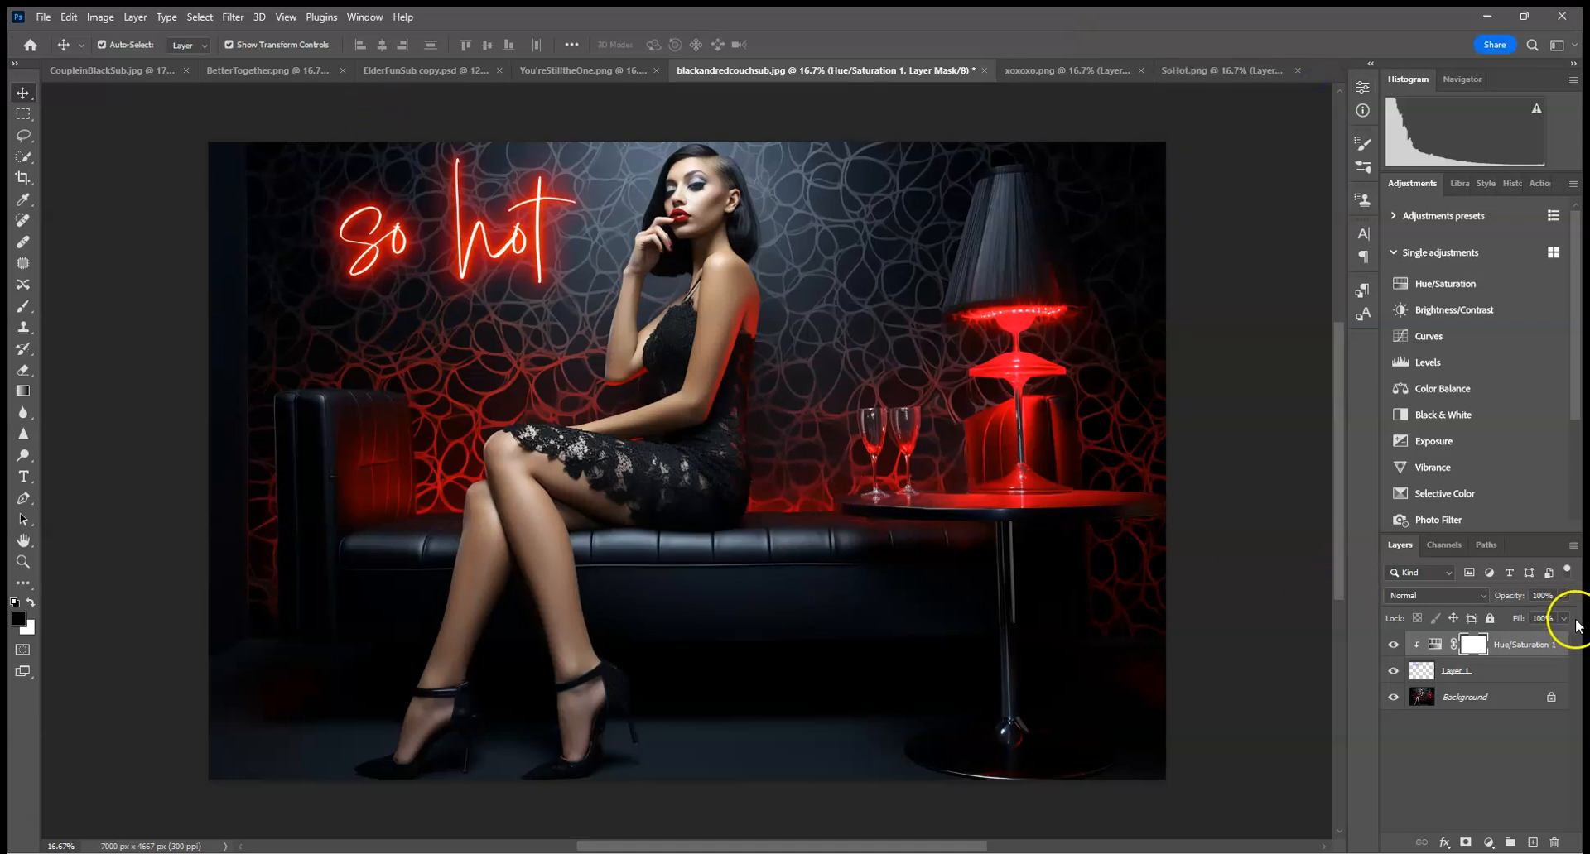
{"action": "left_click", "coordinate": [1494, 677]}
{"action": "left_click", "coordinate": [1433, 442]}
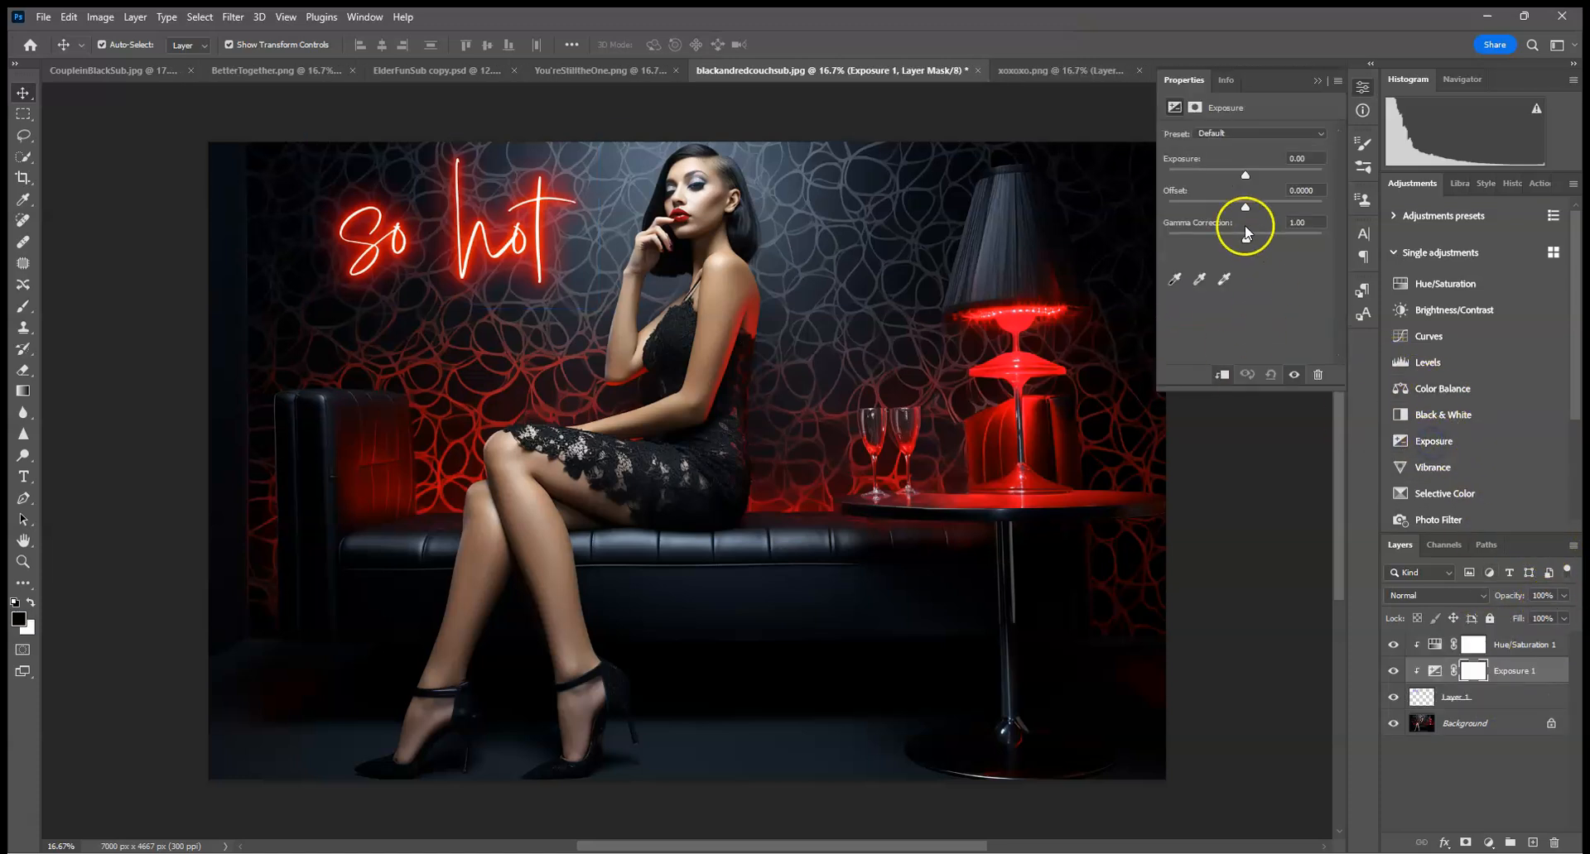
{"action": "left_click_drag", "start_coordinate": [1249, 176], "coordinate": [1310, 181]}
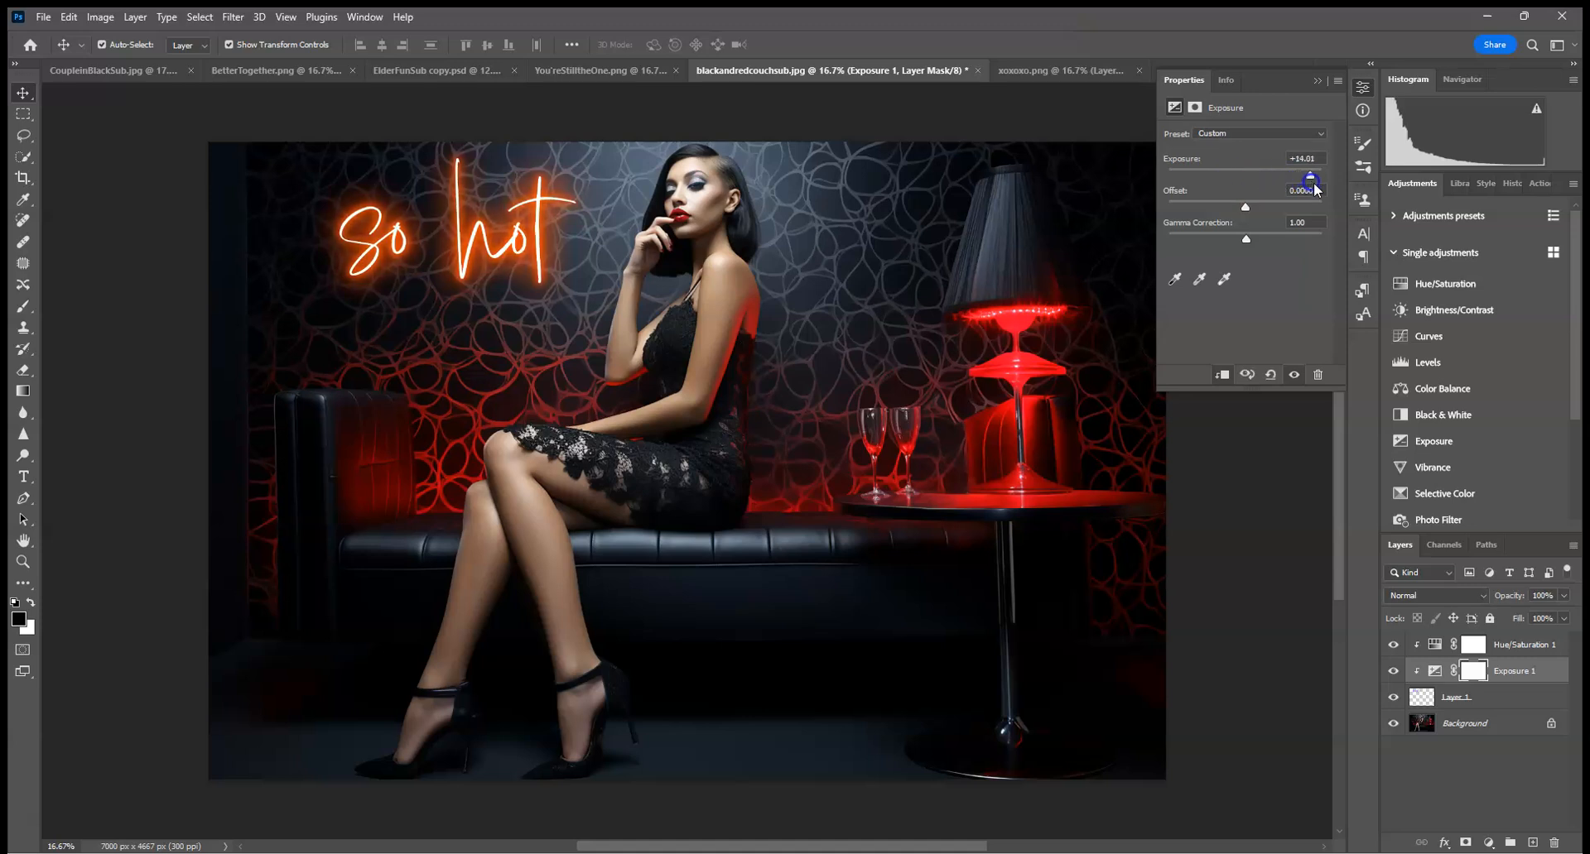
{"action": "left_click", "coordinate": [1317, 374]}
{"action": "left_click", "coordinate": [719, 328]}
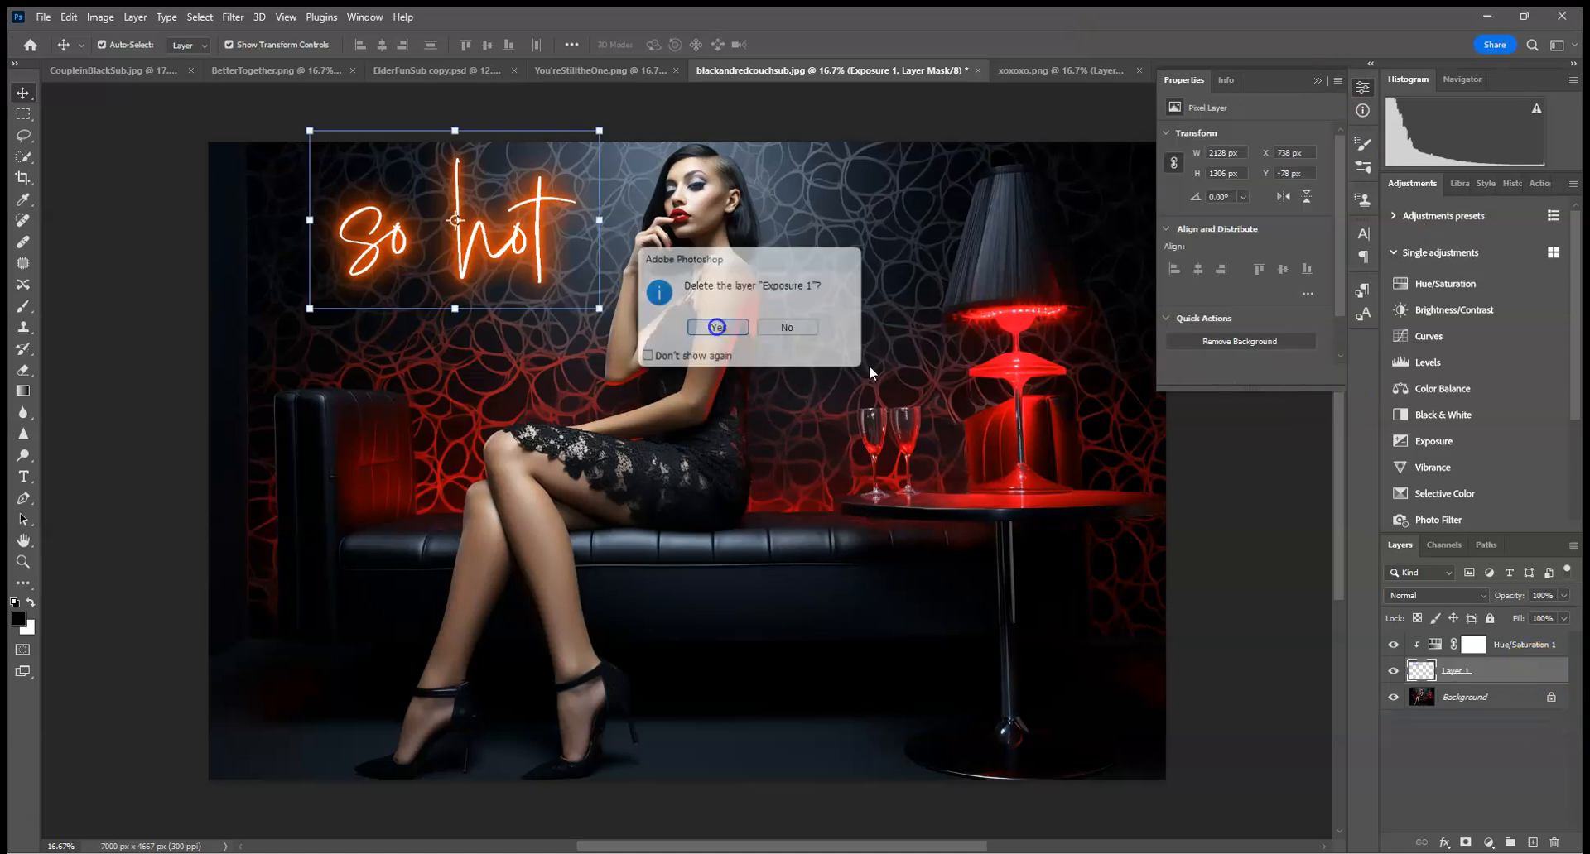
- Merge the "so hot" text layer with its Hue/Saturation adjustment
{"action": "left_click", "coordinate": [1519, 675], "text": "shift"}
{"action": "right_click", "coordinate": [1517, 675]}
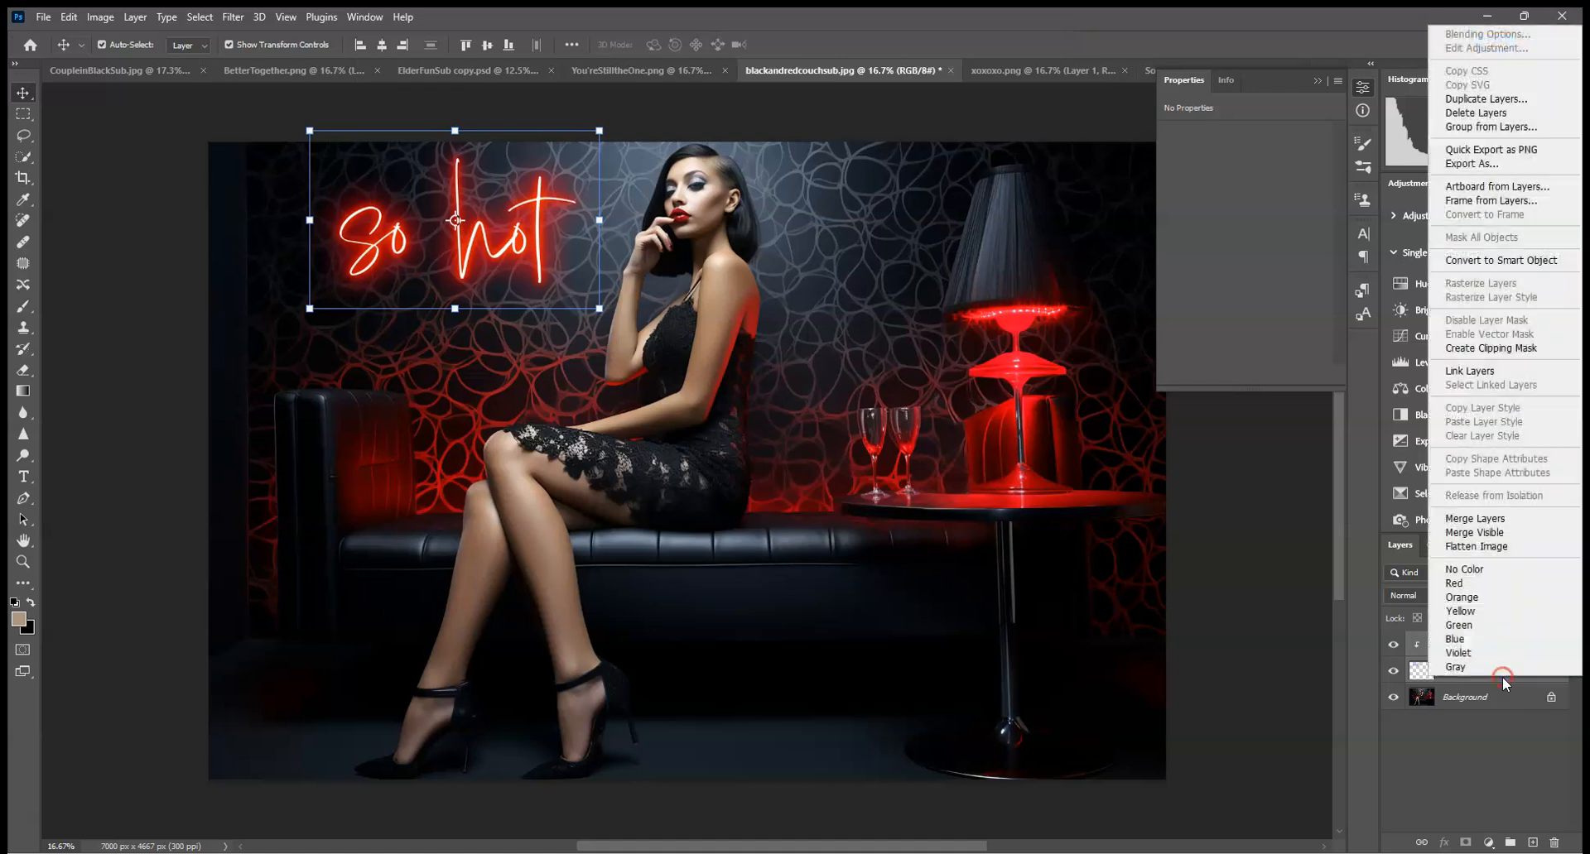
{"action": "left_click", "coordinate": [1482, 519]}
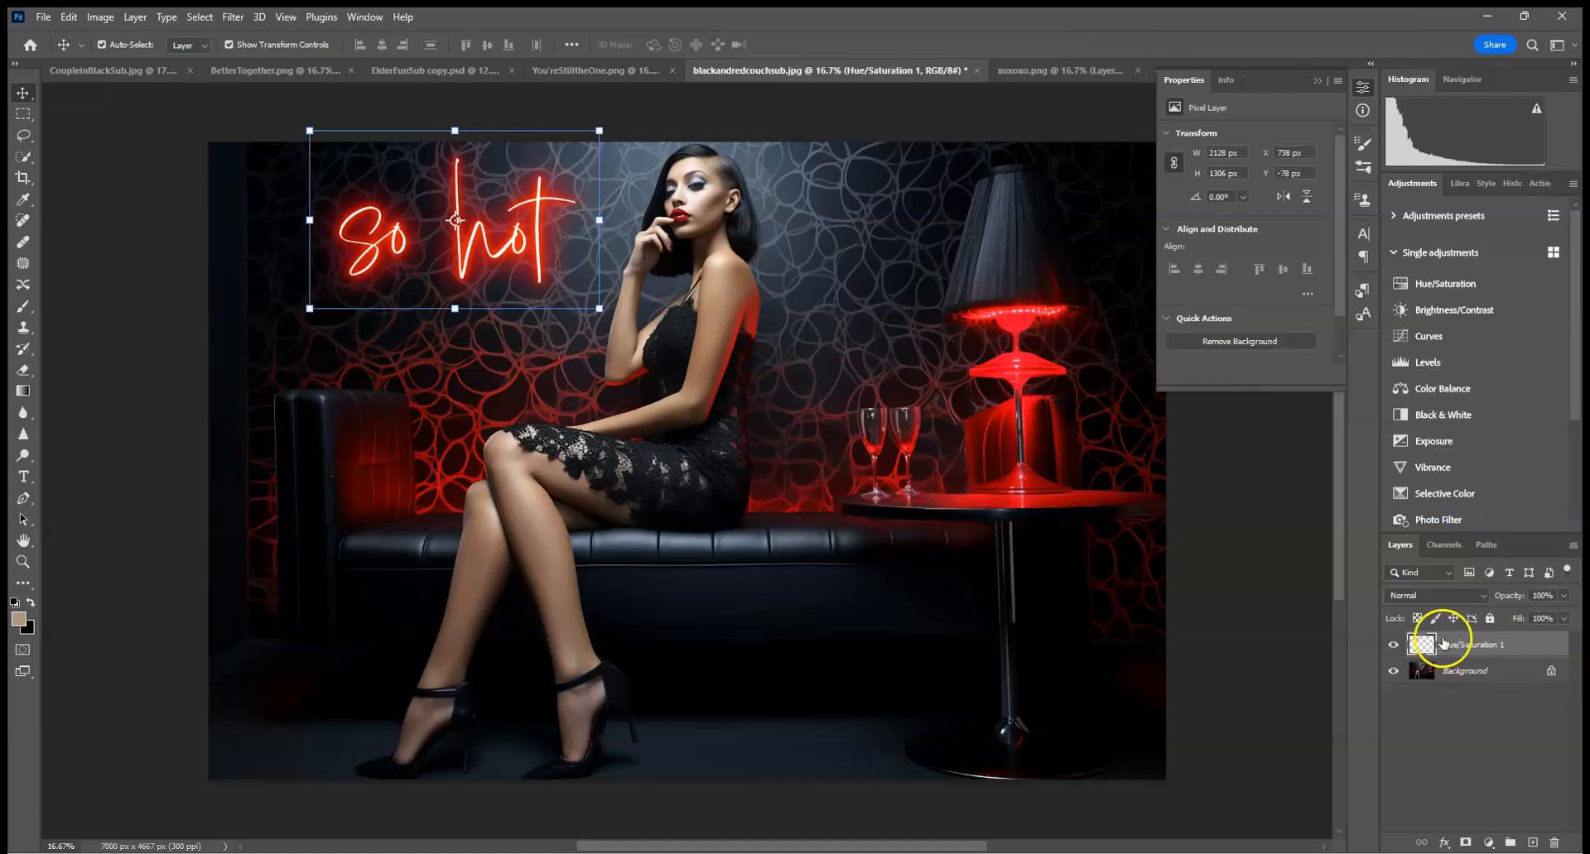
- Clip an Exposure adjustment of about +5.32 to the merged red "so hot" text and reselect the text layer
{"action": "left_click", "coordinate": [1425, 442]}
{"action": "left_click", "coordinate": [1221, 375]}
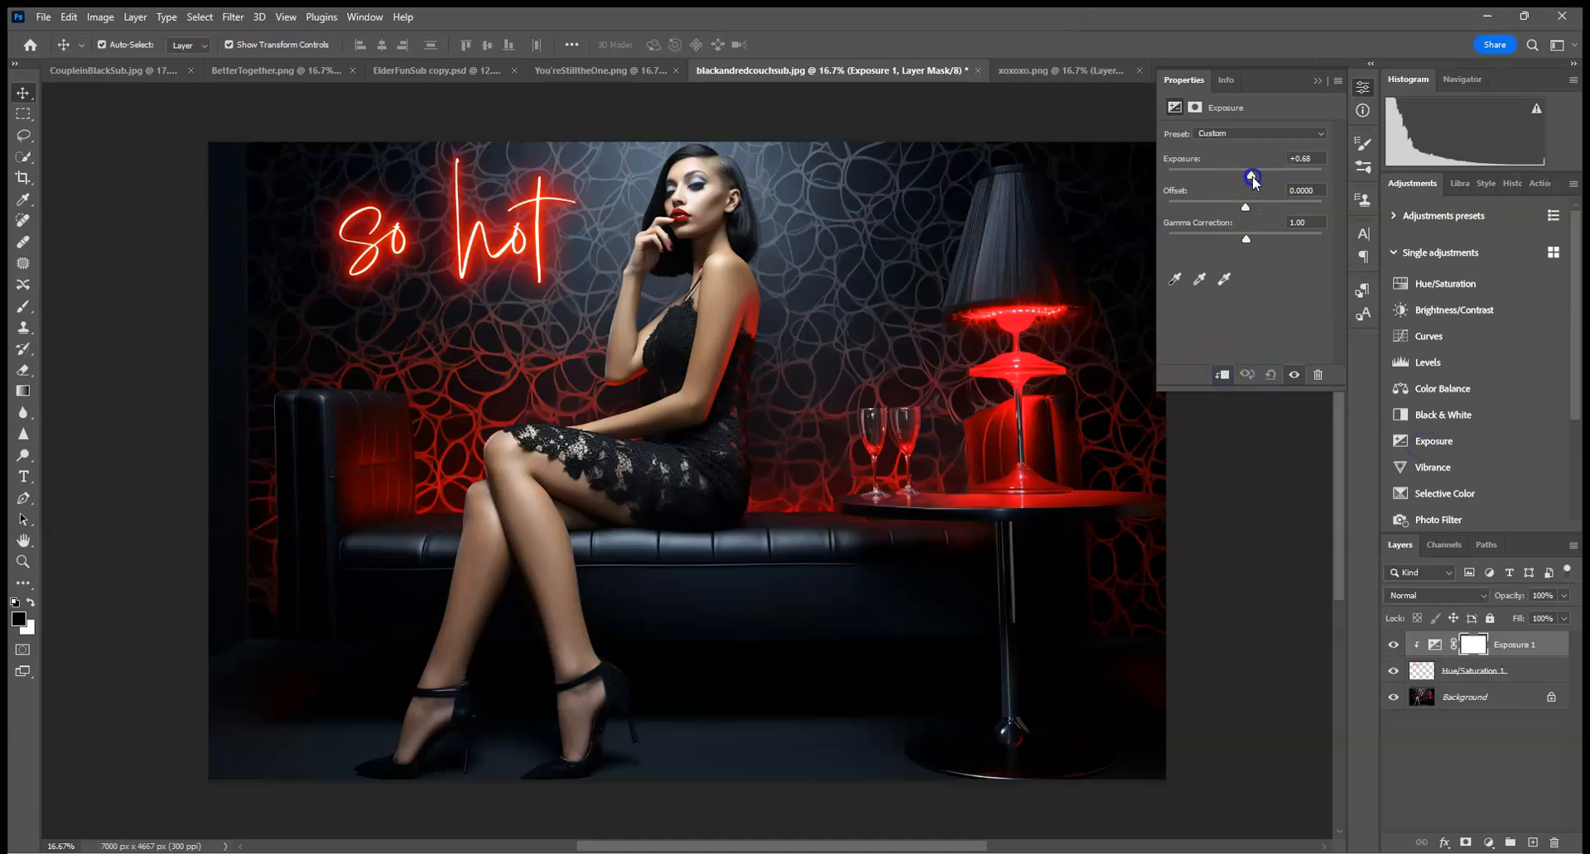
{"action": "mouse_move", "coordinate": [1268, 181]}
{"action": "left_mouse_down"}
{"action": "mouse_move", "coordinate": [1319, 180]}
{"action": "mouse_move", "coordinate": [1283, 179]}
{"action": "left_mouse_up"}
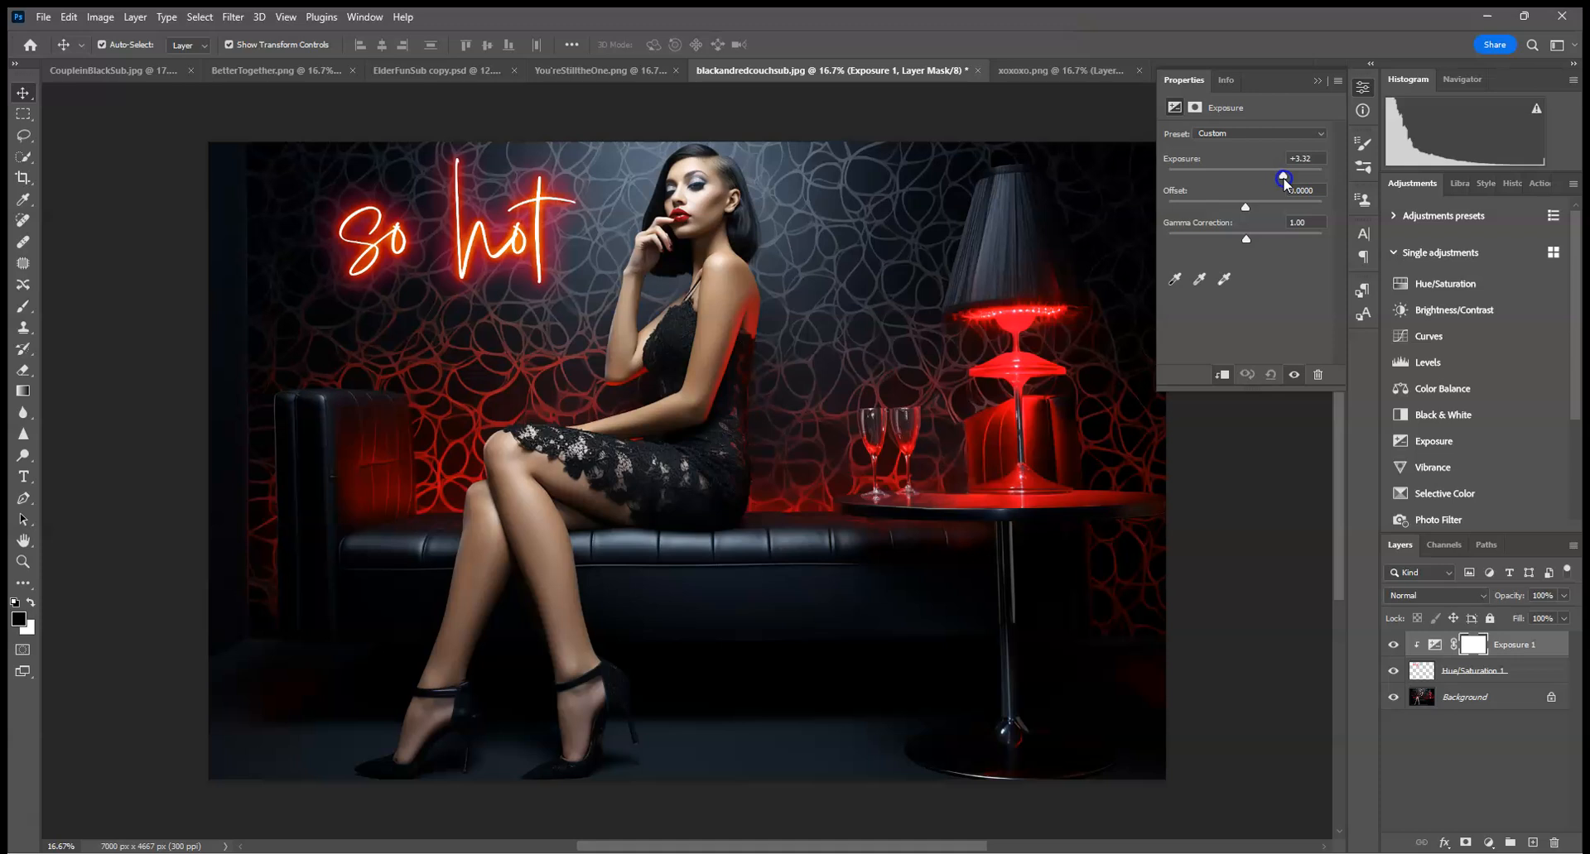
{"action": "left_click", "coordinate": [1501, 671]}
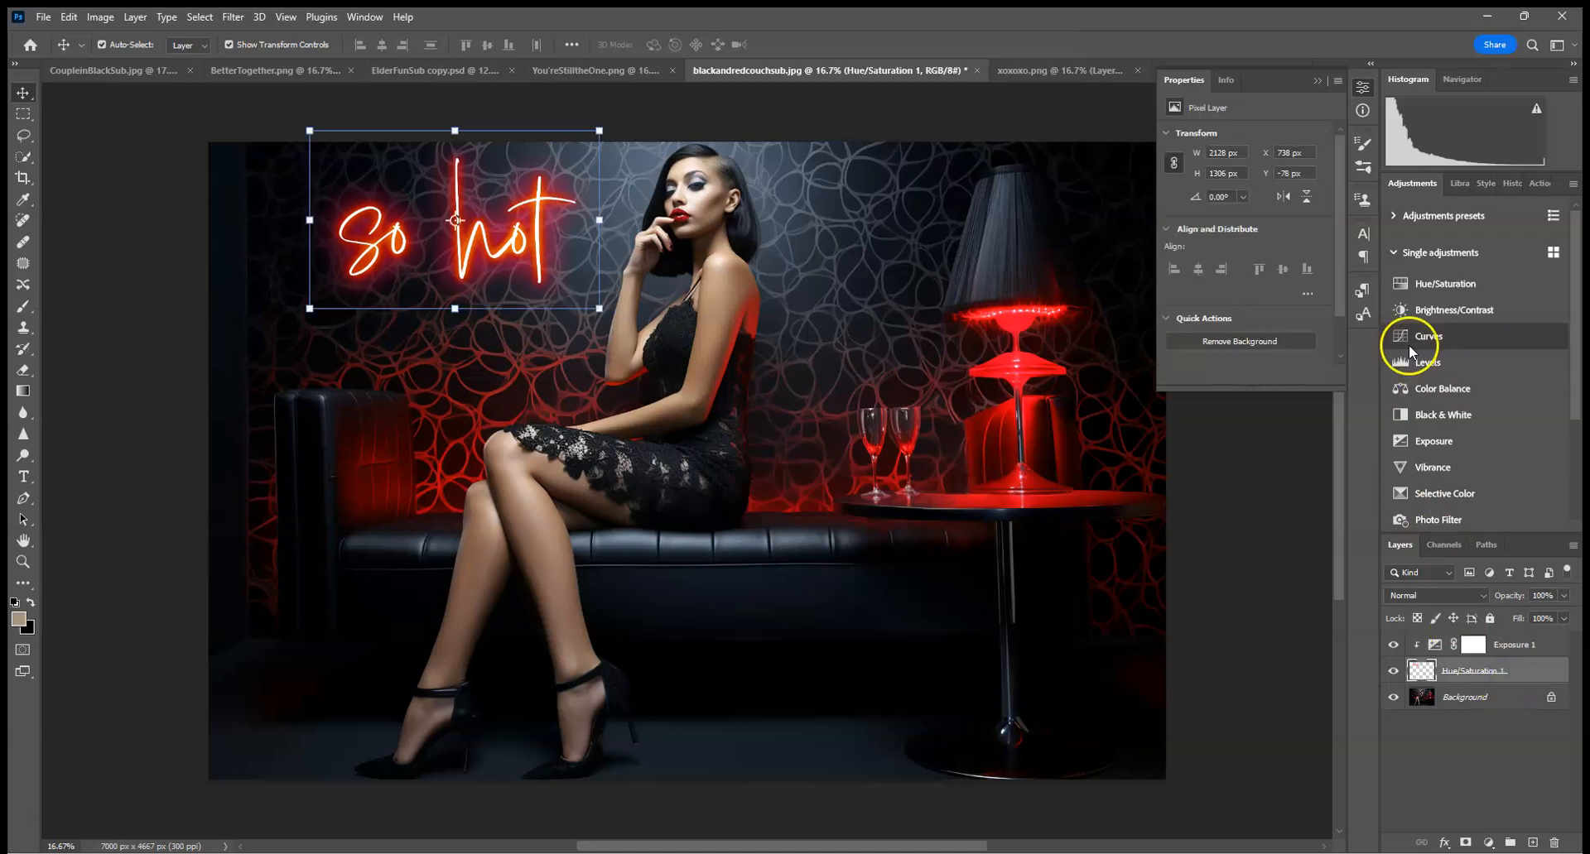
- Clip a Hue/Saturation adjustment to the "so hot" text and shift its hue to about +5
{"action": "left_click", "coordinate": [1447, 287]}
{"action": "left_click_drag", "start_coordinate": [1245, 193], "coordinate": [1249, 195]}
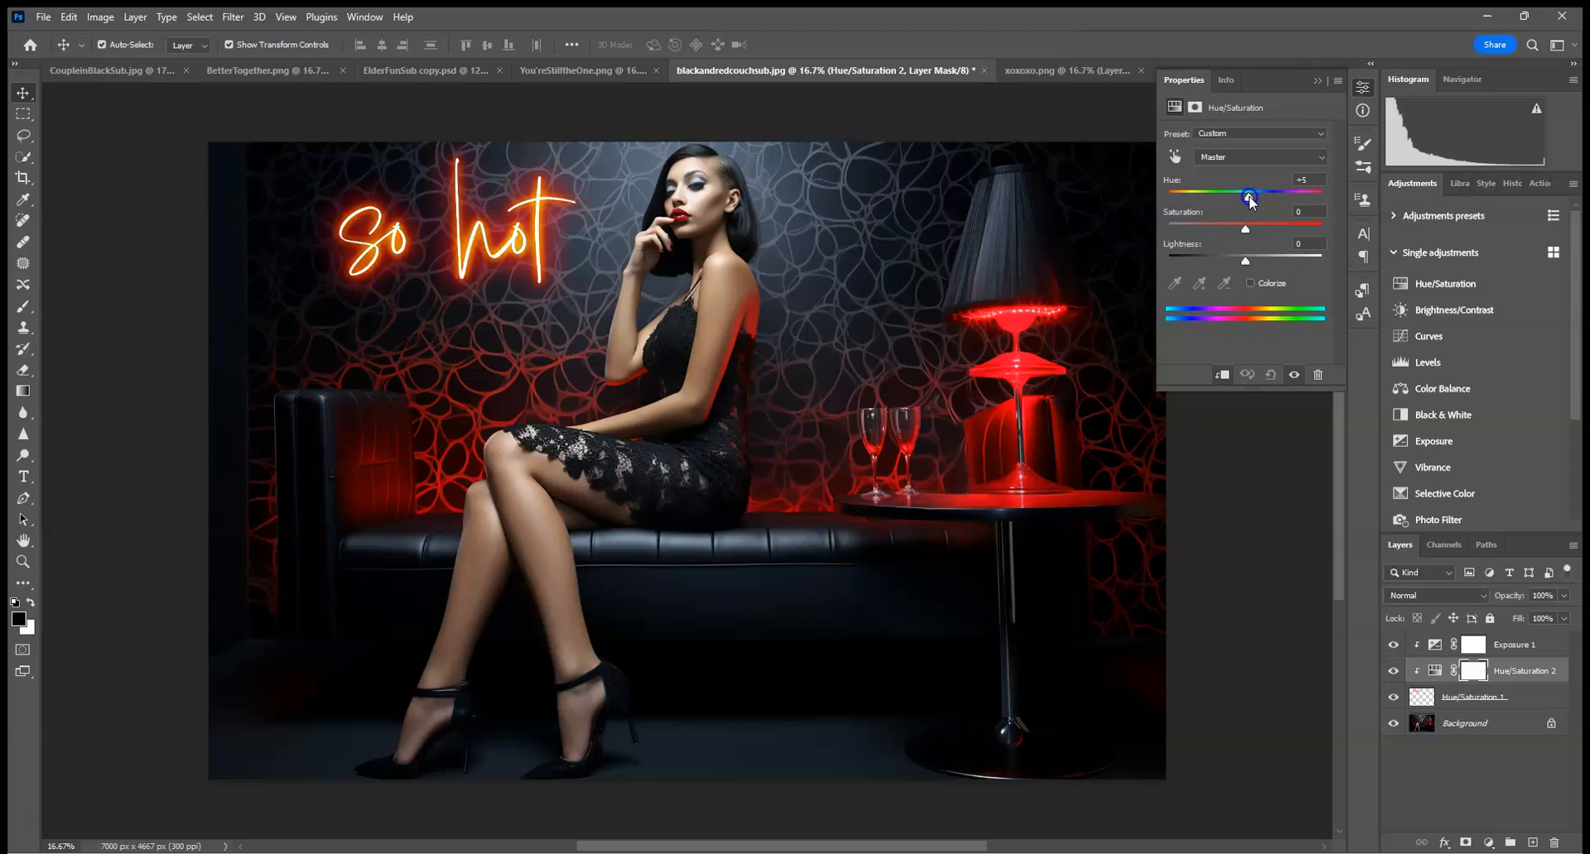
{"action": "left_click", "coordinate": [1316, 82]}
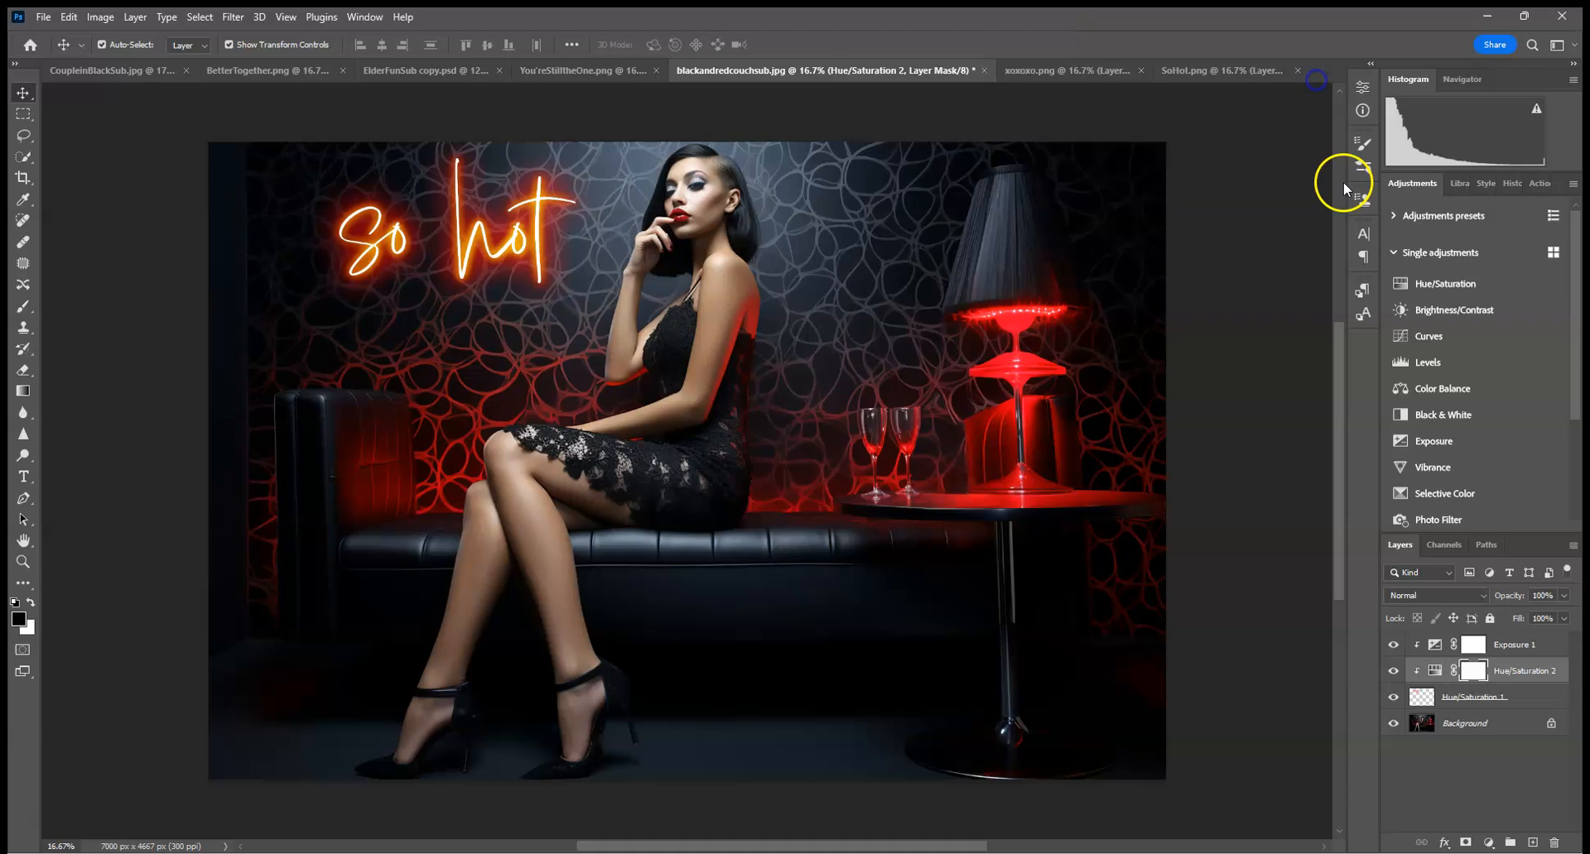
- Merge the "so hot" text layer with its clipped Hue/Saturation and Exposure adjustments
{"action": "left_click", "coordinate": [1522, 646], "text": "ctrl"}
{"action": "left_click", "coordinate": [1521, 696], "text": "ctrl"}
{"action": "right_click", "coordinate": [1521, 696]}
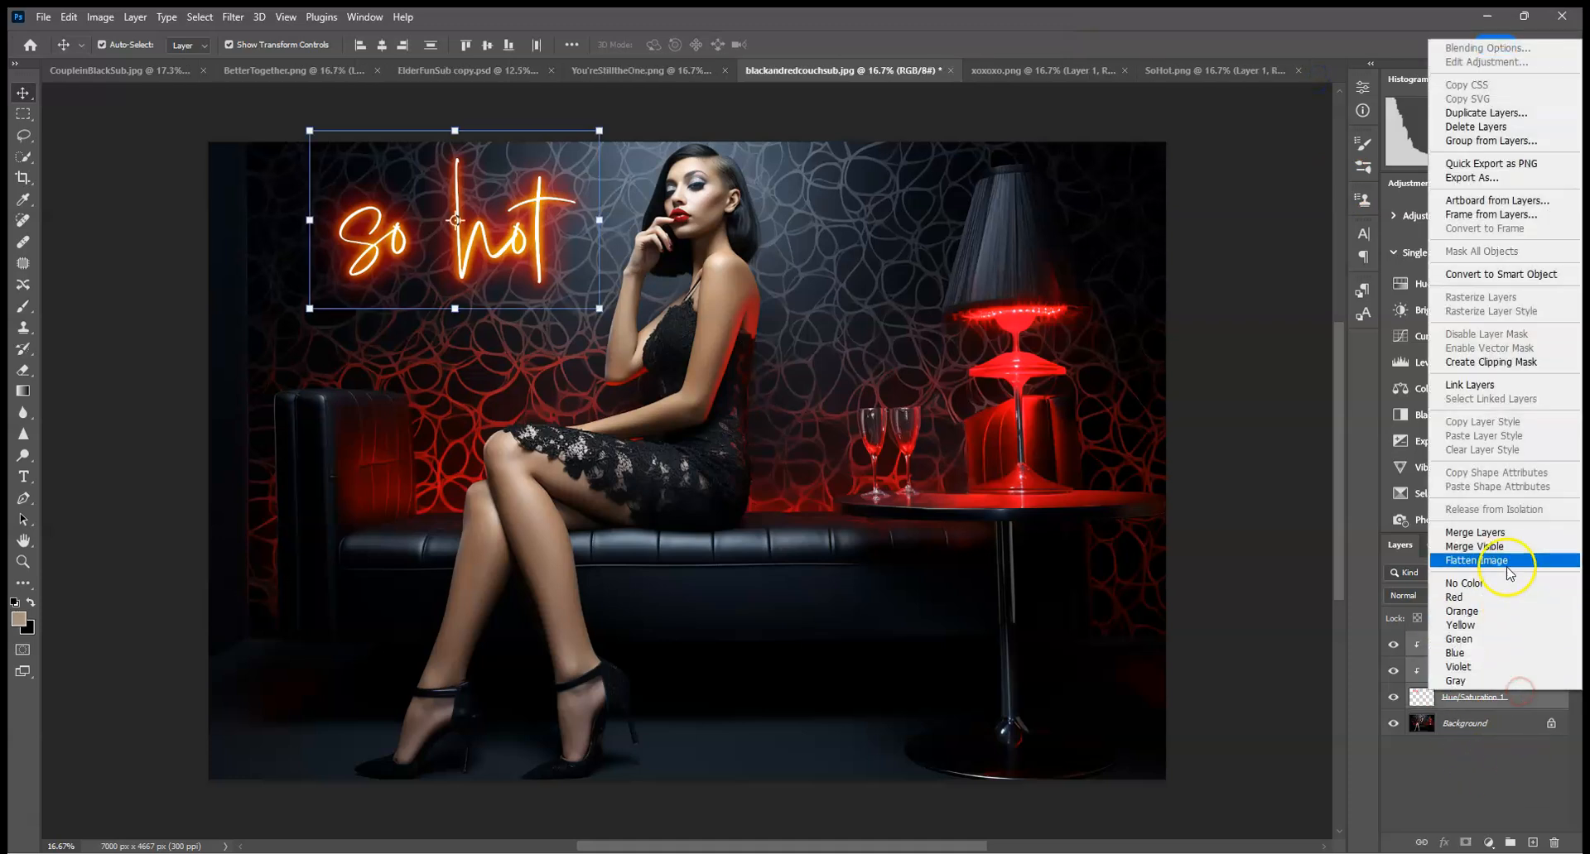
{"action": "left_click", "coordinate": [1499, 651]}
- Add a drop shadow to the "so hot" text in near-black #09080d sampled from the wall, at 100% opacity
{"action": "left_click", "coordinate": [1444, 843]}
{"action": "left_click", "coordinate": [1449, 836]}
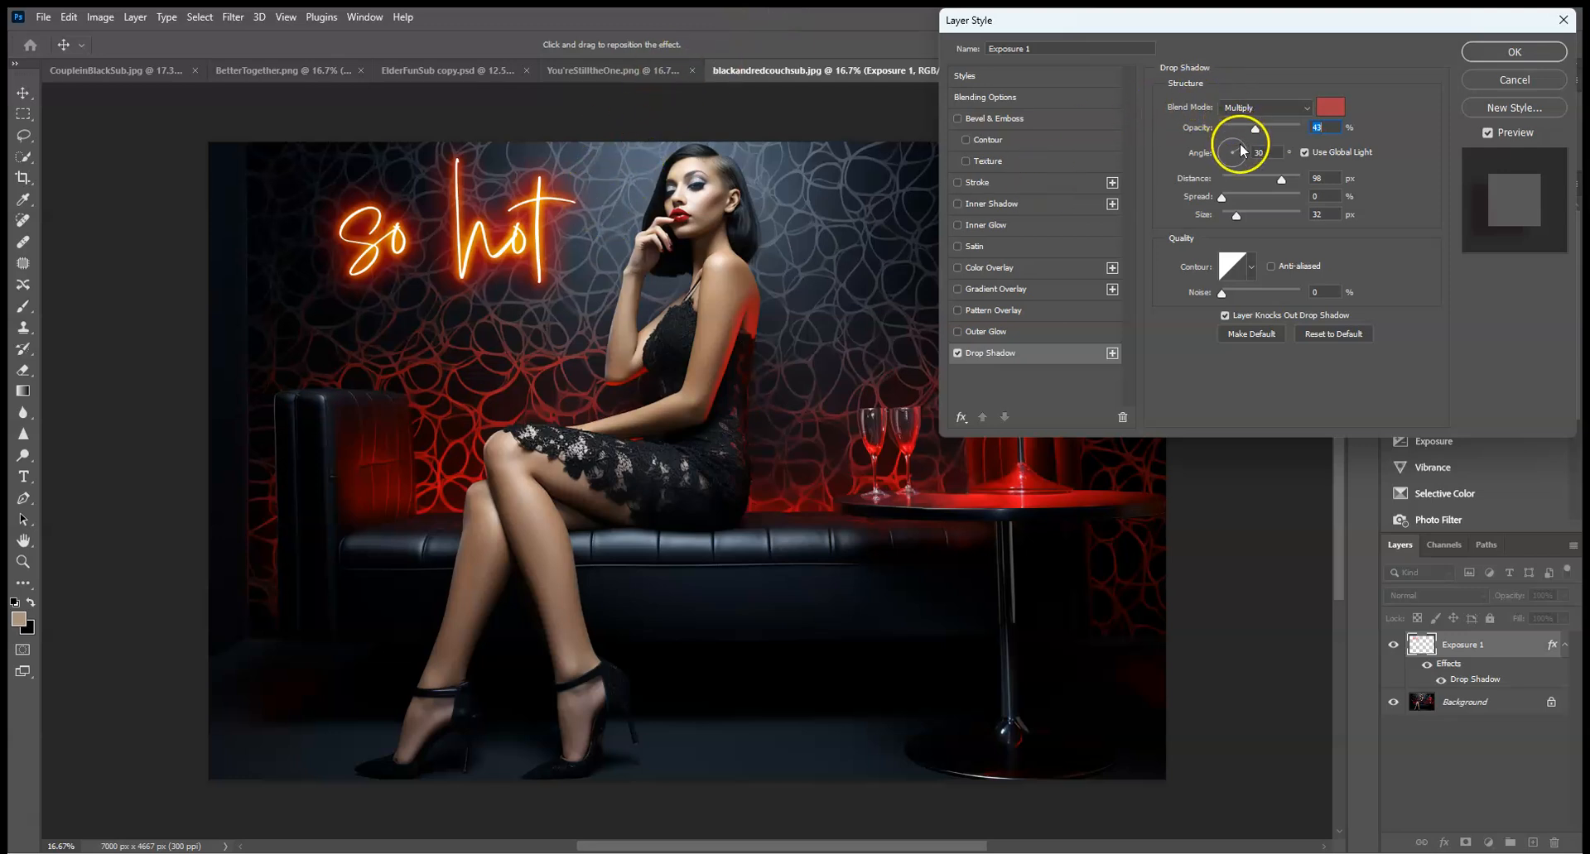
{"action": "left_click", "coordinate": [1320, 115]}
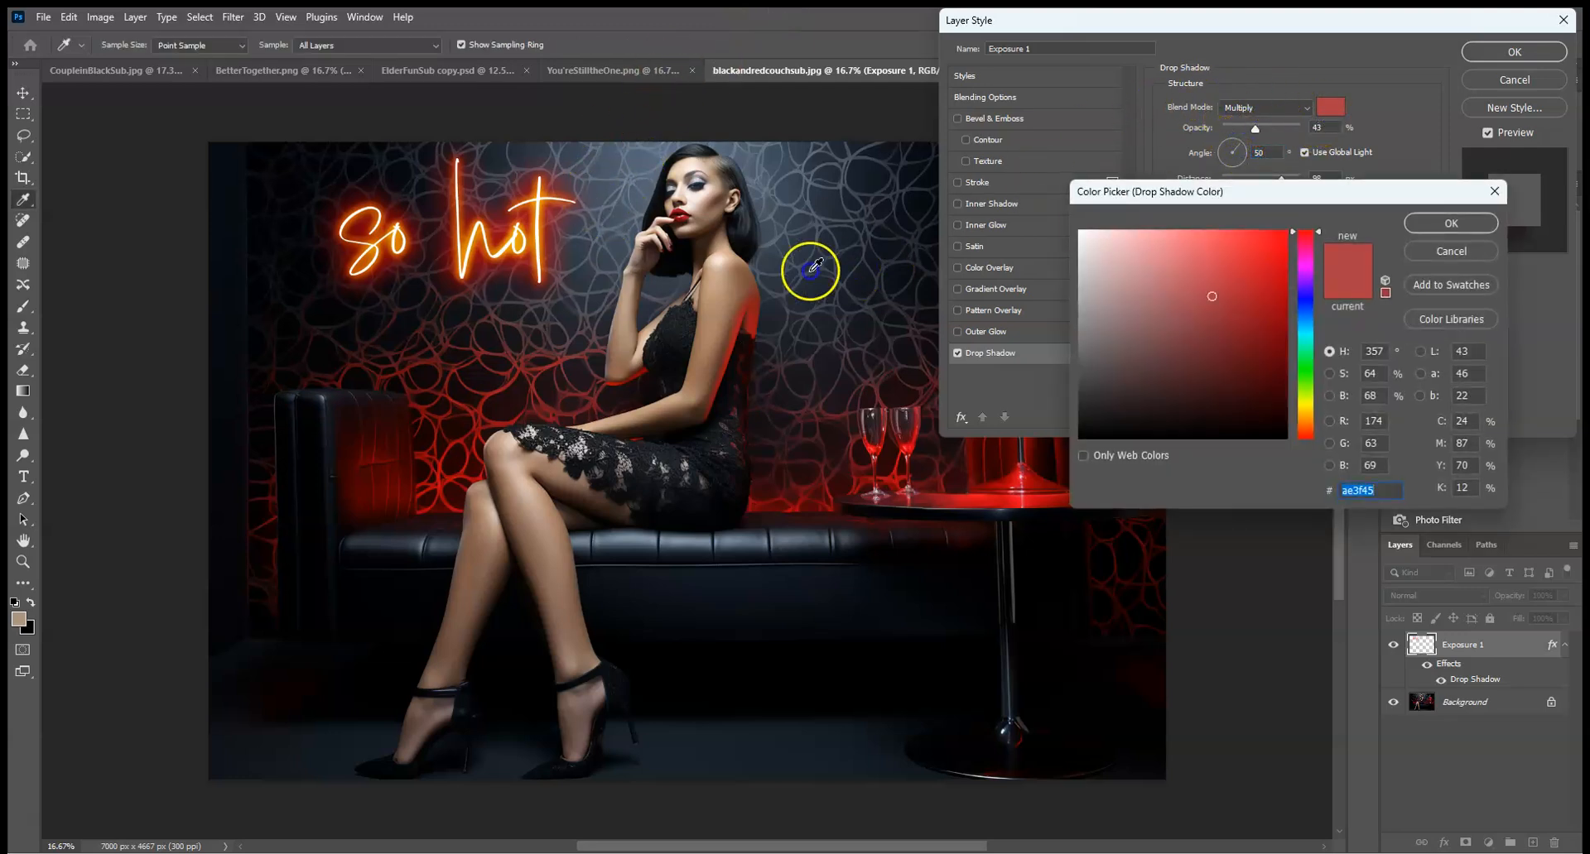
{"action": "left_click", "coordinate": [398, 331]}
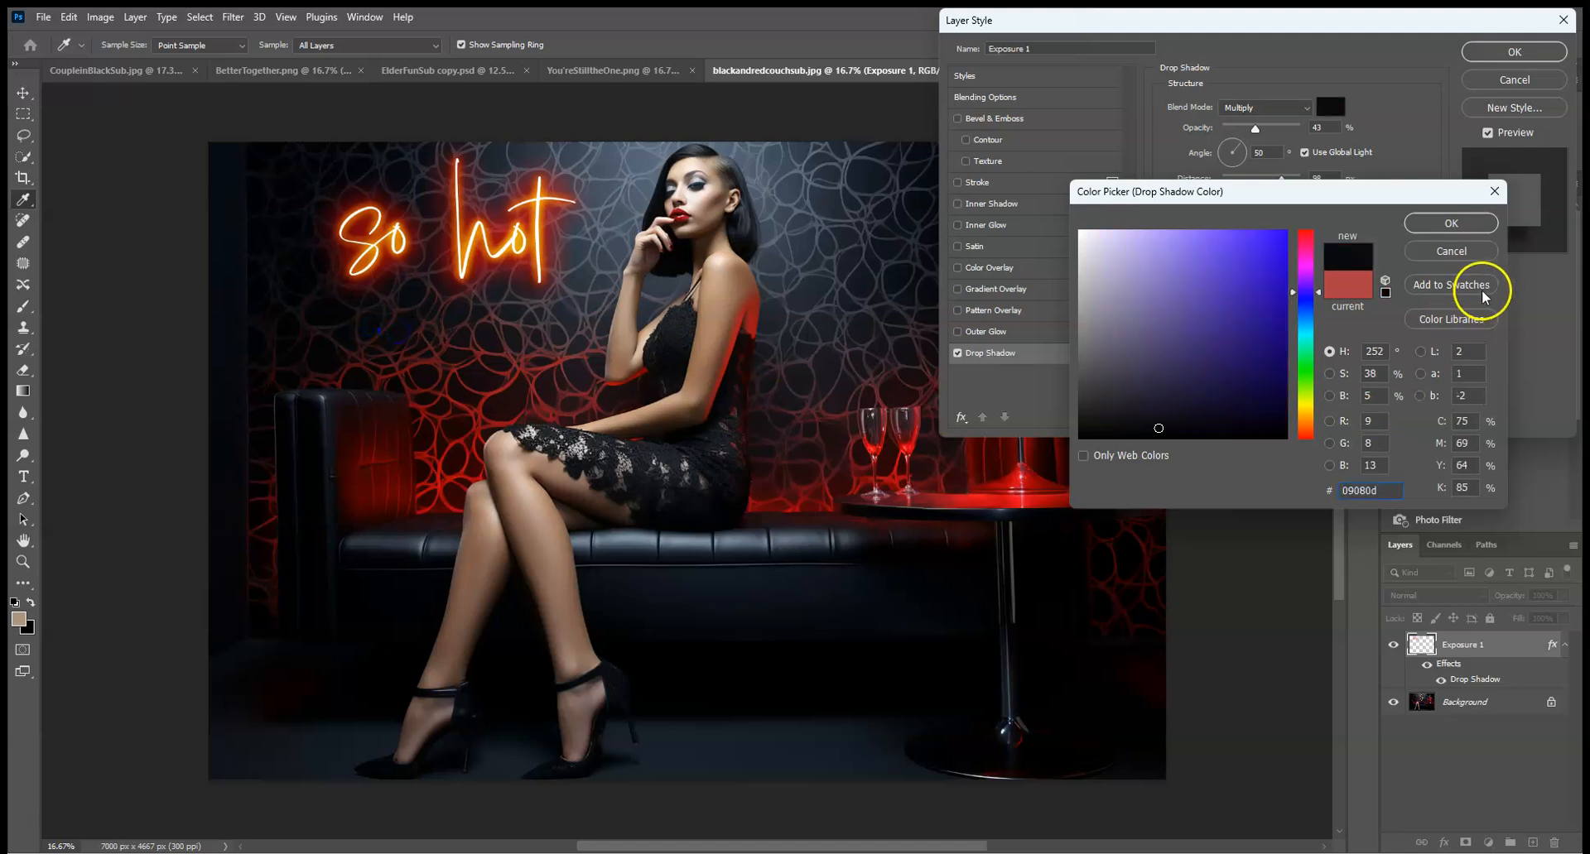
{"action": "left_click", "coordinate": [1451, 222]}
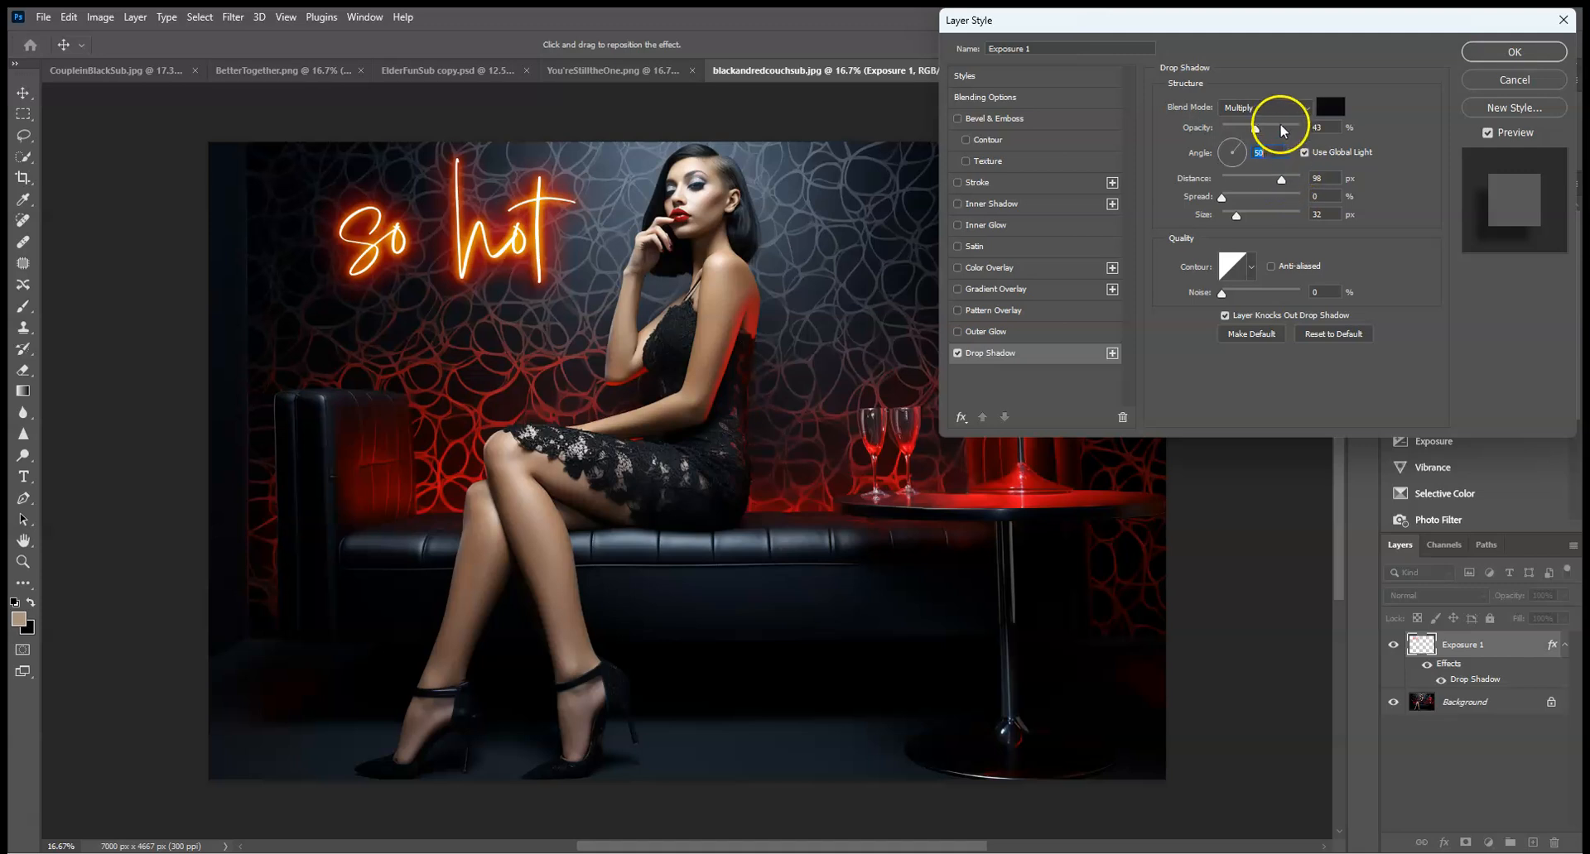
{"action": "left_click_drag", "start_coordinate": [1255, 129], "coordinate": [1333, 149]}
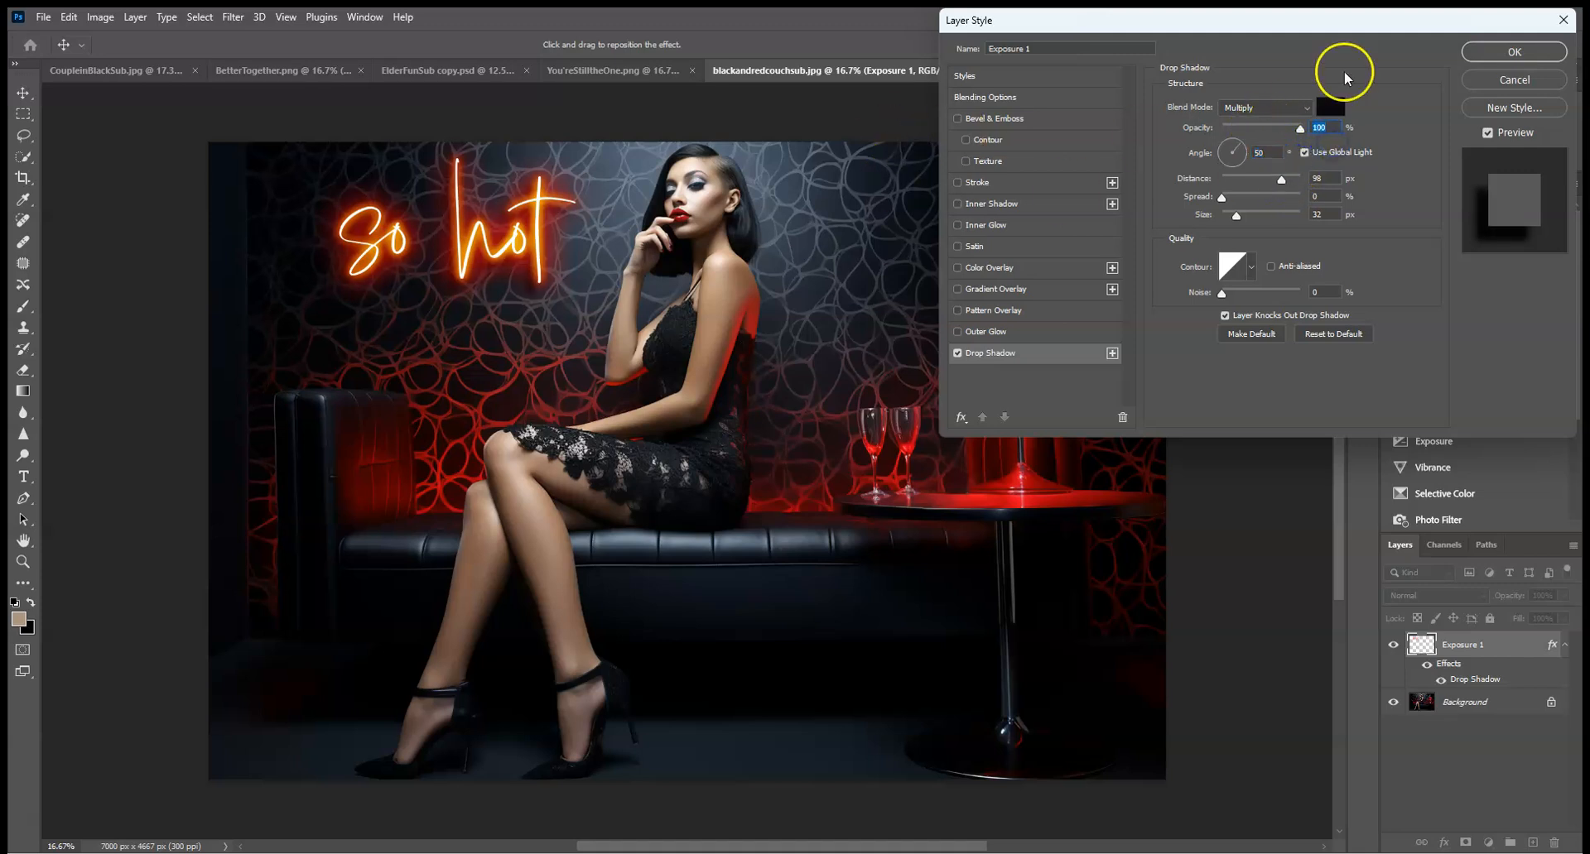
{"action": "left_click", "coordinate": [1534, 58]}
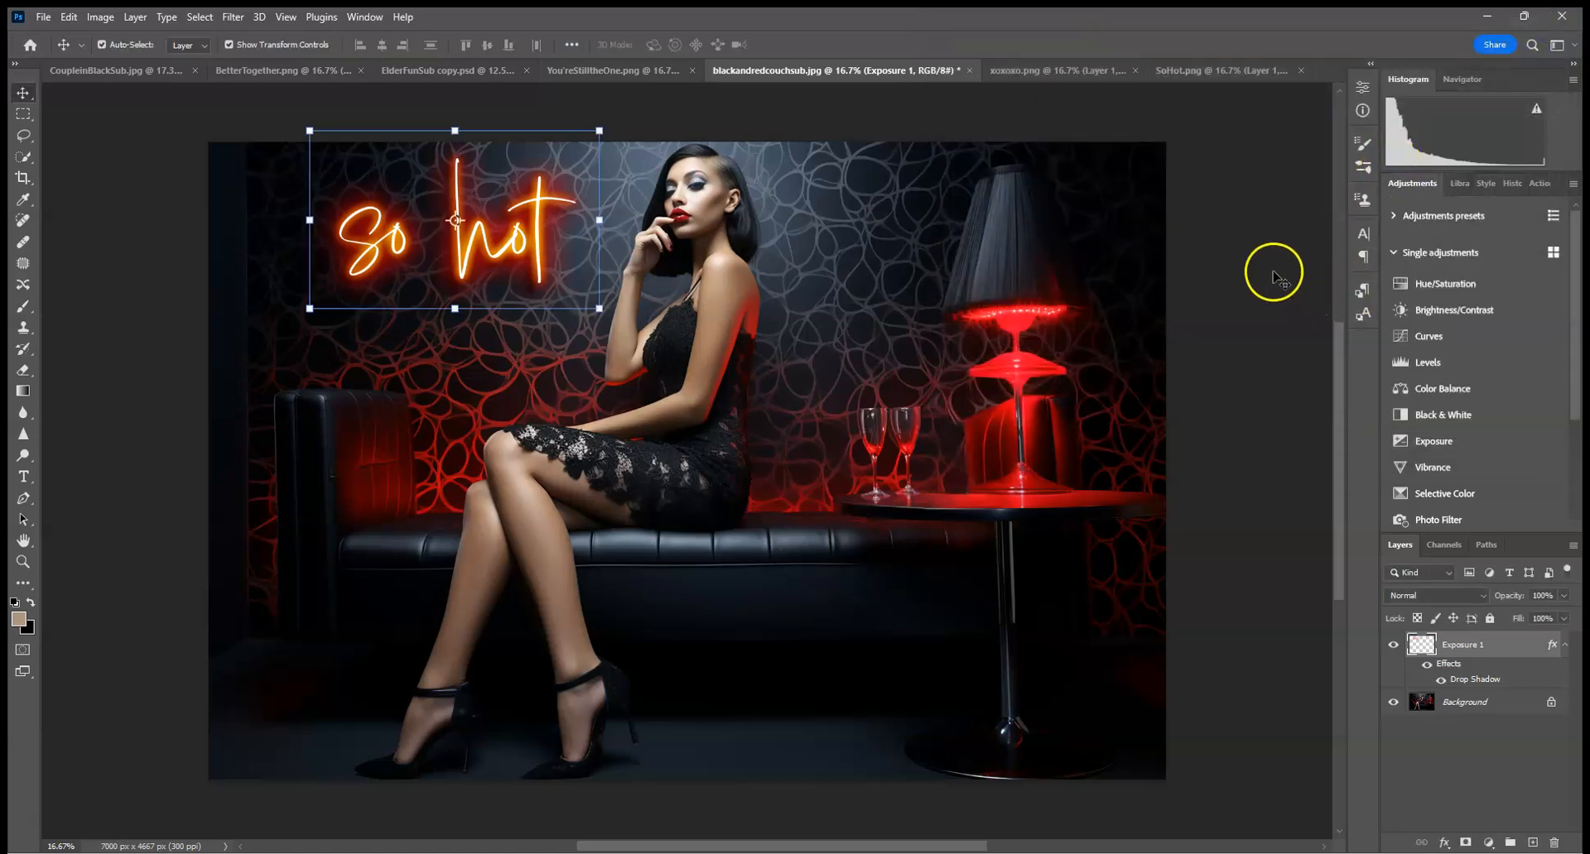
{"action": "left_click", "coordinate": [1281, 262]}
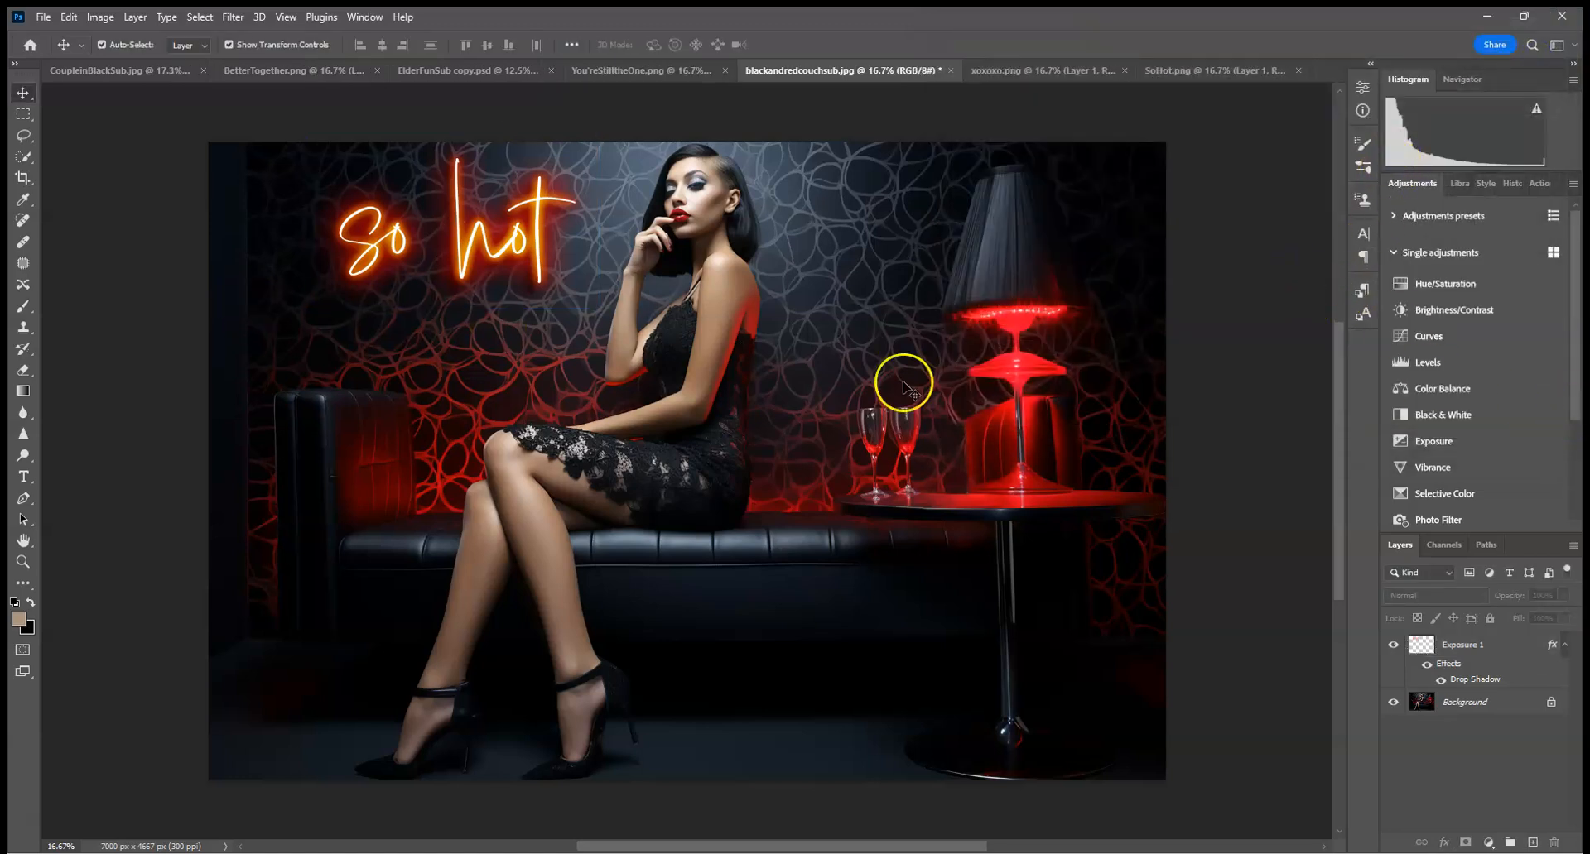
{"action": "left_click", "coordinate": [1483, 657]}
{"action": "left_click", "coordinate": [233, 16]}
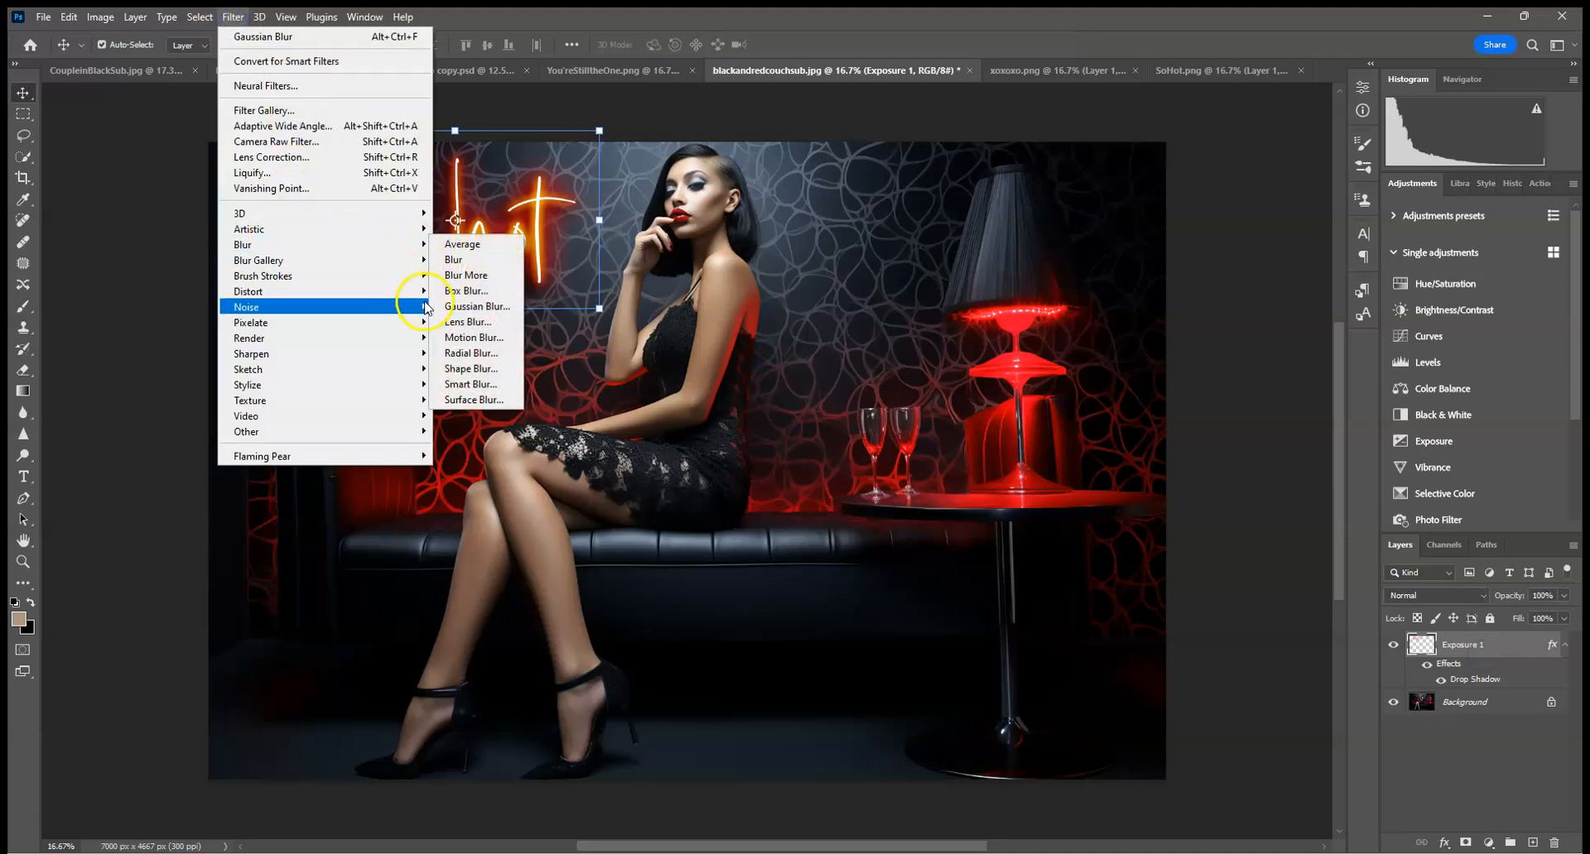
{"action": "left_click", "coordinate": [472, 307]}
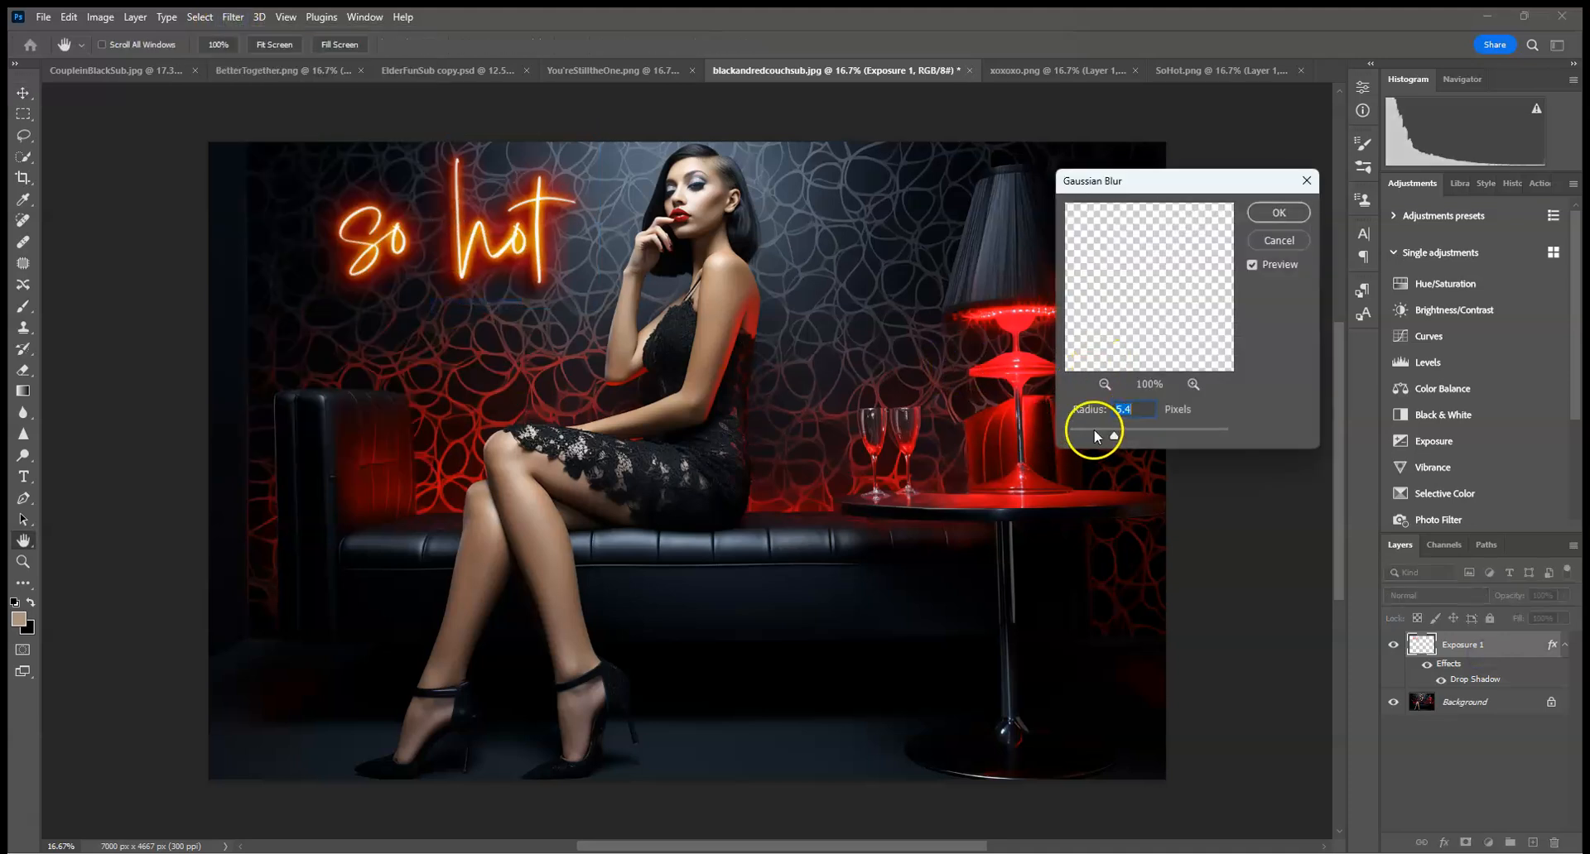
{"action": "left_click", "coordinate": [1279, 240]}
{"action": "key", "text": "v"}
- Examine the glowing "so hot" lettering and its shadow up close with the Blur tool active
{"action": "left_click", "coordinate": [1460, 633]}
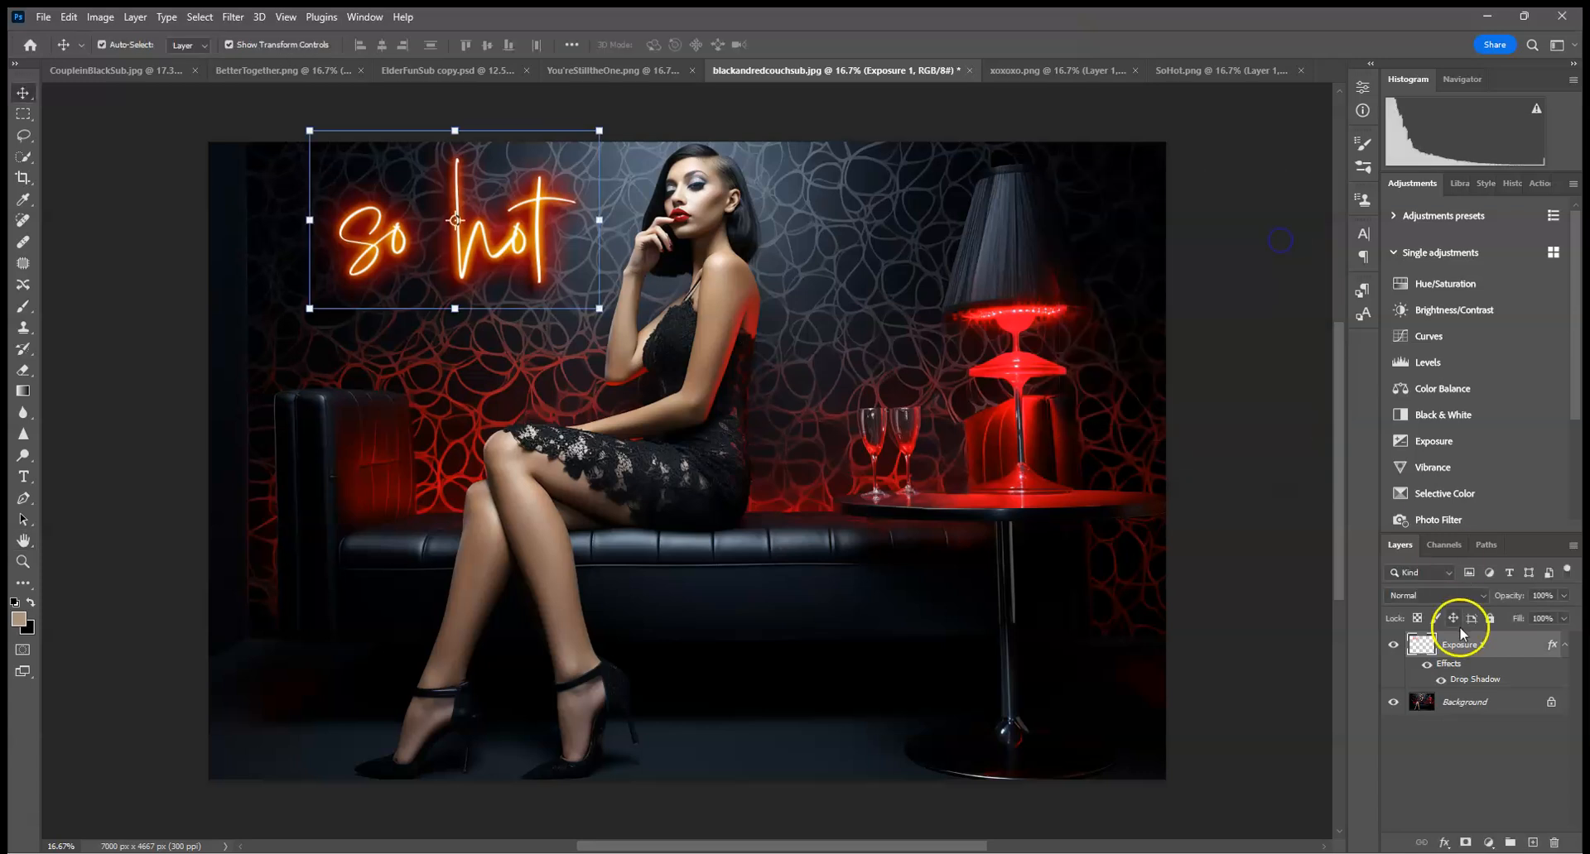
{"action": "left_click", "coordinate": [23, 416]}
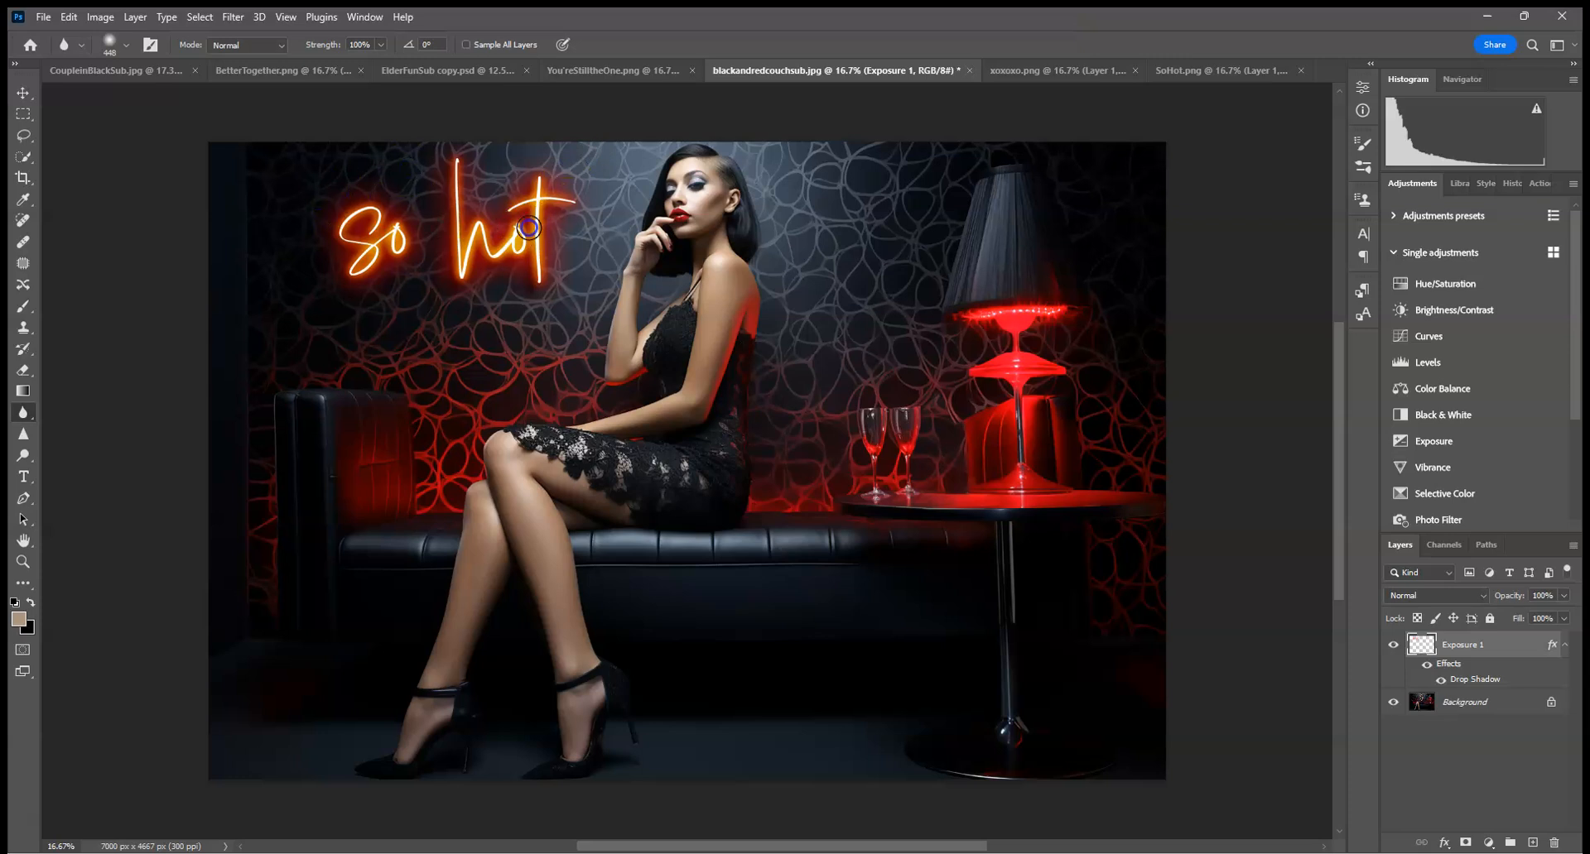
{"action": "key", "text": "ctrl+plus"}
{"action": "key", "text": "ctrl+plus"}
{"action": "key", "text": "ctrl+plus"}
{"action": "key", "text": "ctrl+plus"}
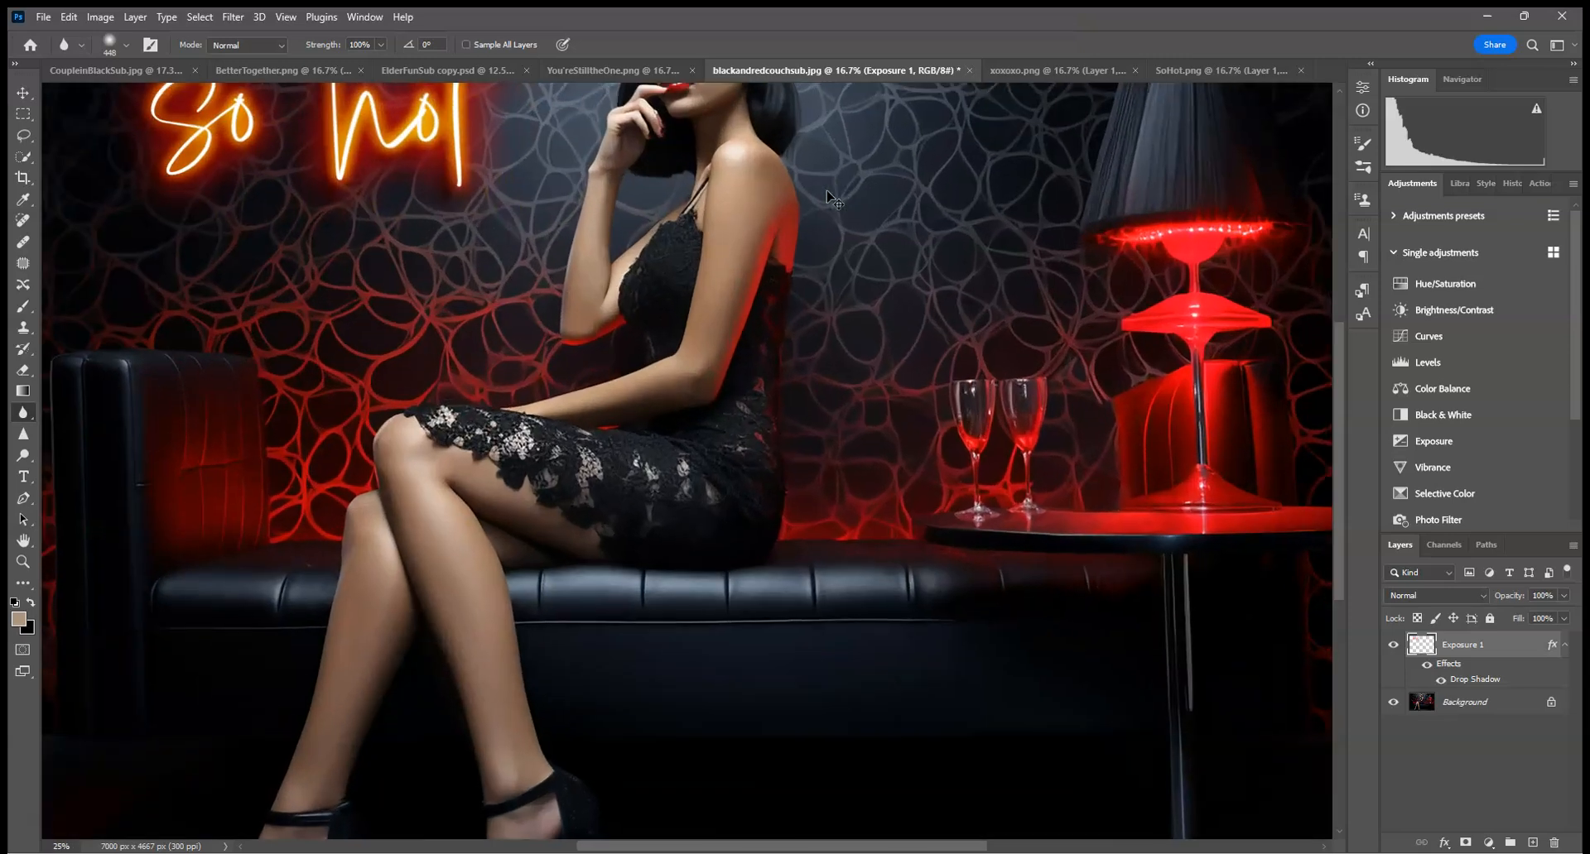
{"action": "left_click_drag", "start_coordinate": [518, 255], "coordinate": [919, 577]}
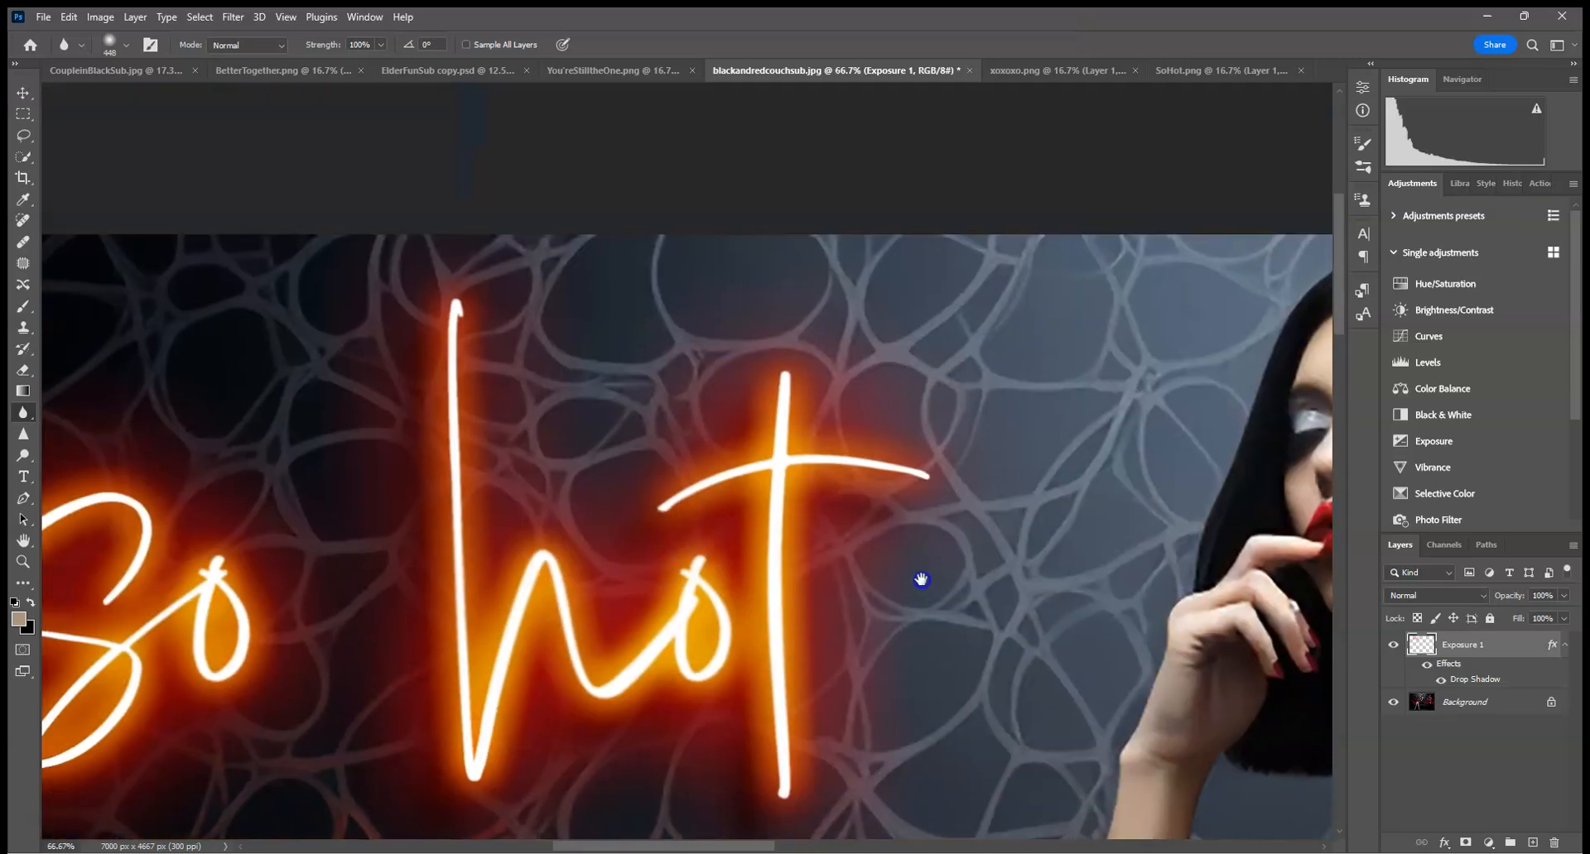
{"action": "key", "text": "ctrl+0"}
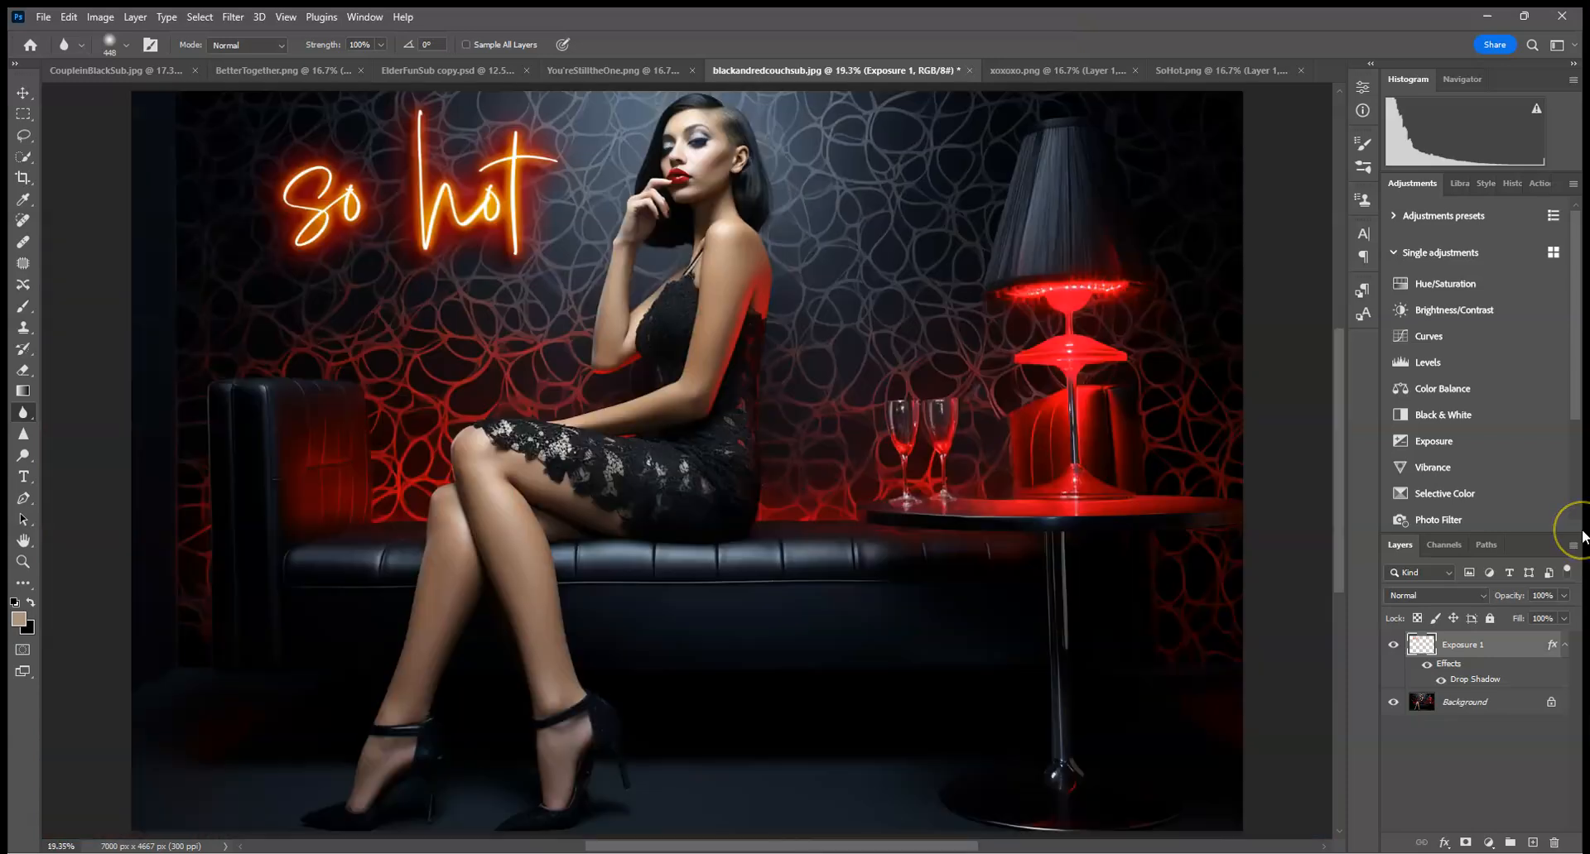
- Delete the "so hot" text layer and copy the entire neon lettering from xoxoxo.png
{"action": "left_click_drag", "start_coordinate": [1509, 649], "coordinate": [1555, 842]}
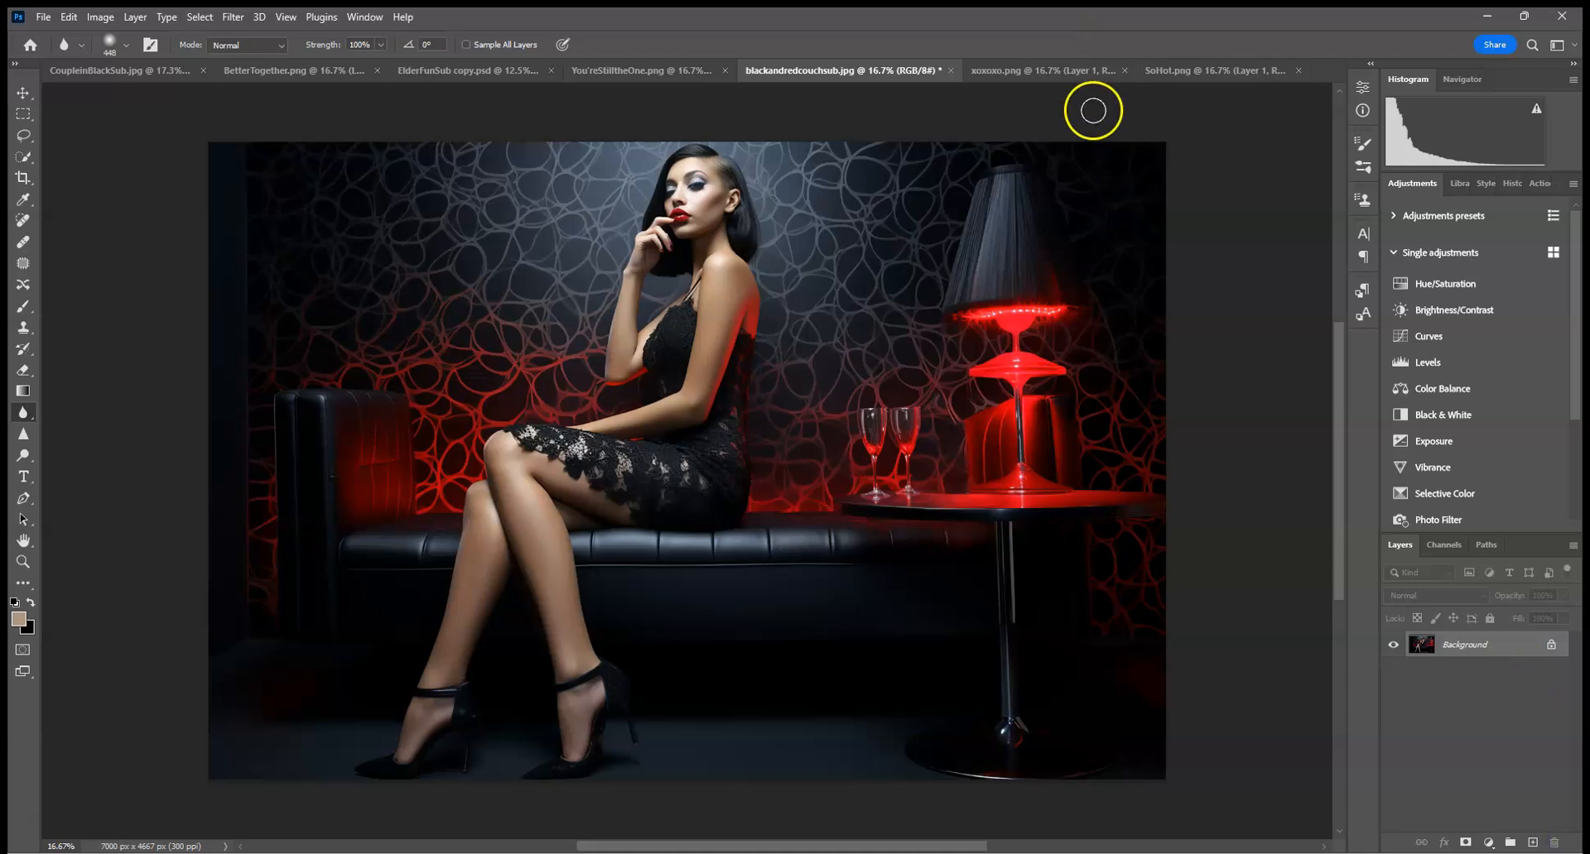
{"action": "left_click", "coordinate": [1064, 71]}
{"action": "left_click", "coordinate": [201, 16]}
{"action": "left_click", "coordinate": [211, 37]}
{"action": "left_click", "coordinate": [68, 17]}
{"action": "left_click", "coordinate": [84, 132]}
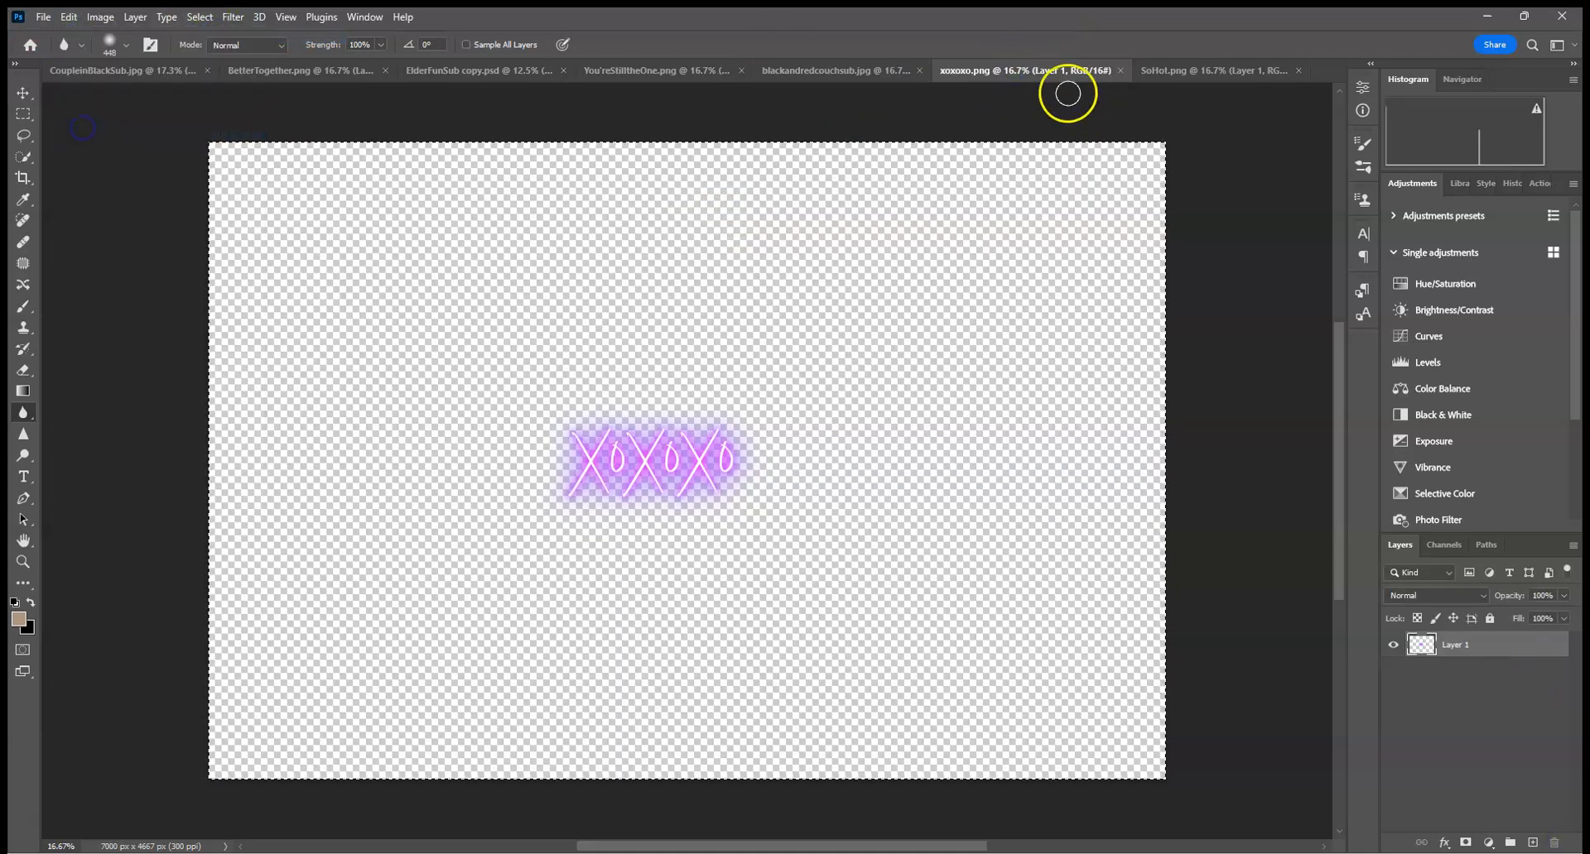
- Paste the xoxoxo neon text into blackandredcouchsub.jpg, enlarge it to about 138%, and place it on the wall beside the woman's head
{"action": "left_click", "coordinate": [852, 66]}
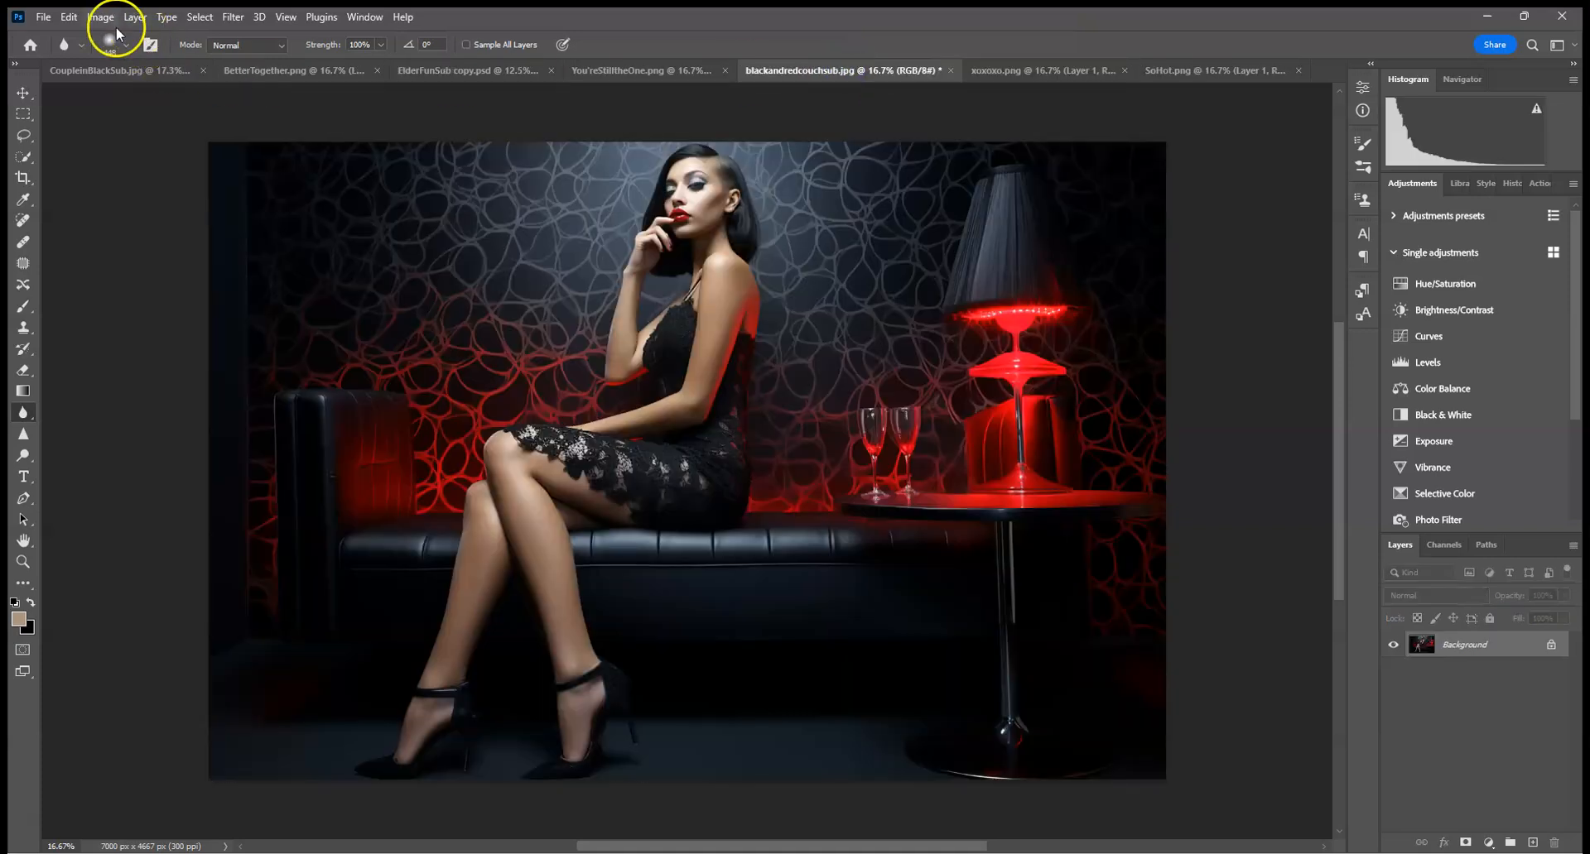
{"action": "left_click", "coordinate": [69, 16]}
{"action": "left_click", "coordinate": [84, 164]}
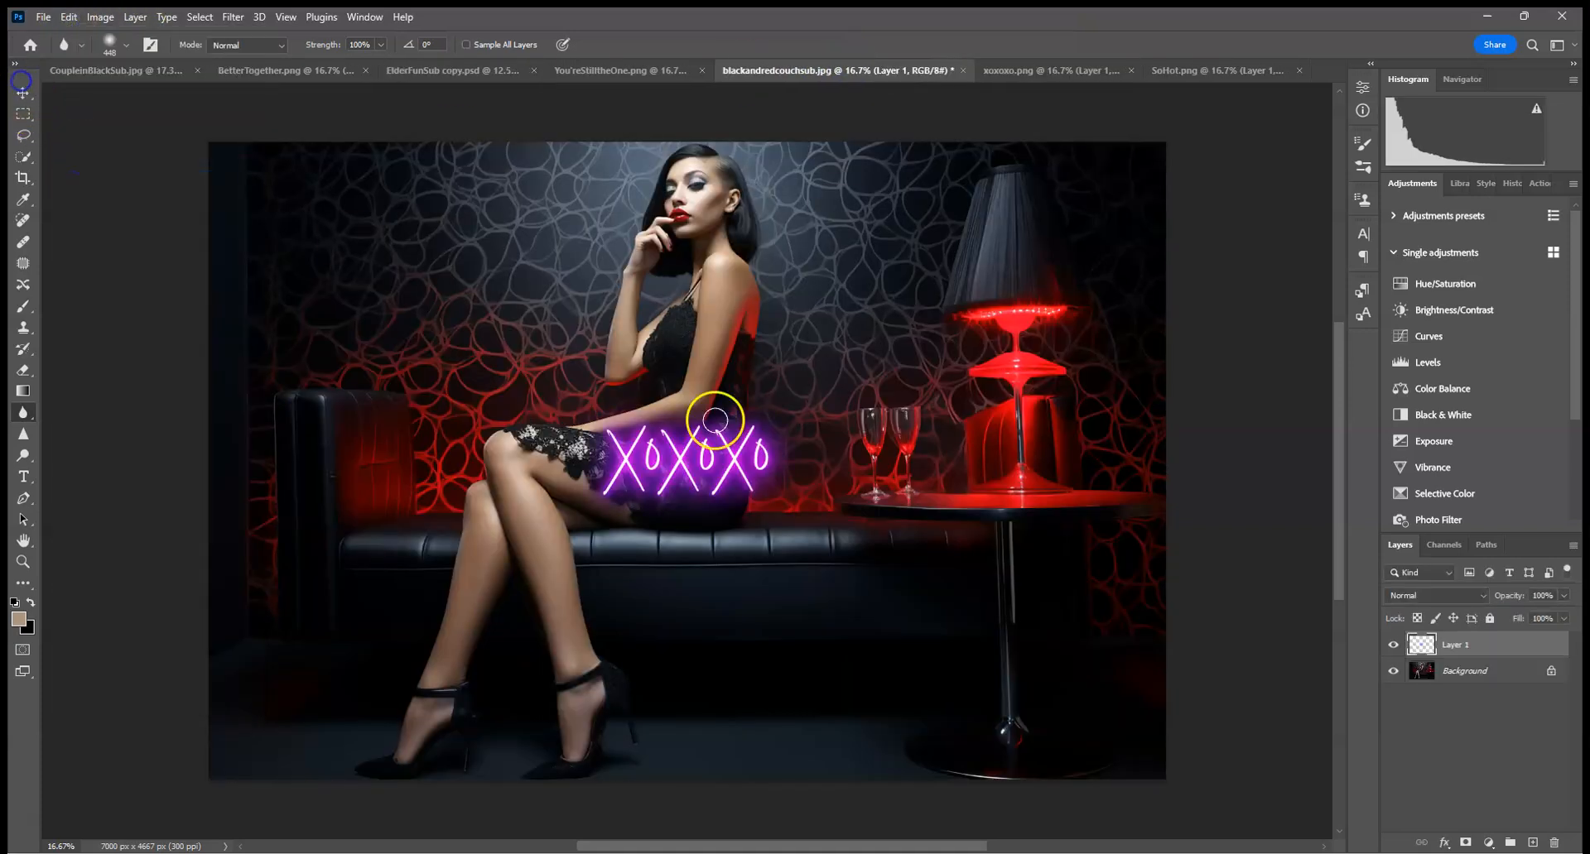
{"action": "left_click", "coordinate": [23, 92]}
{"action": "left_click_drag", "start_coordinate": [801, 386], "coordinate": [910, 319]}
{"action": "left_click_drag", "start_coordinate": [764, 423], "coordinate": [480, 275]}
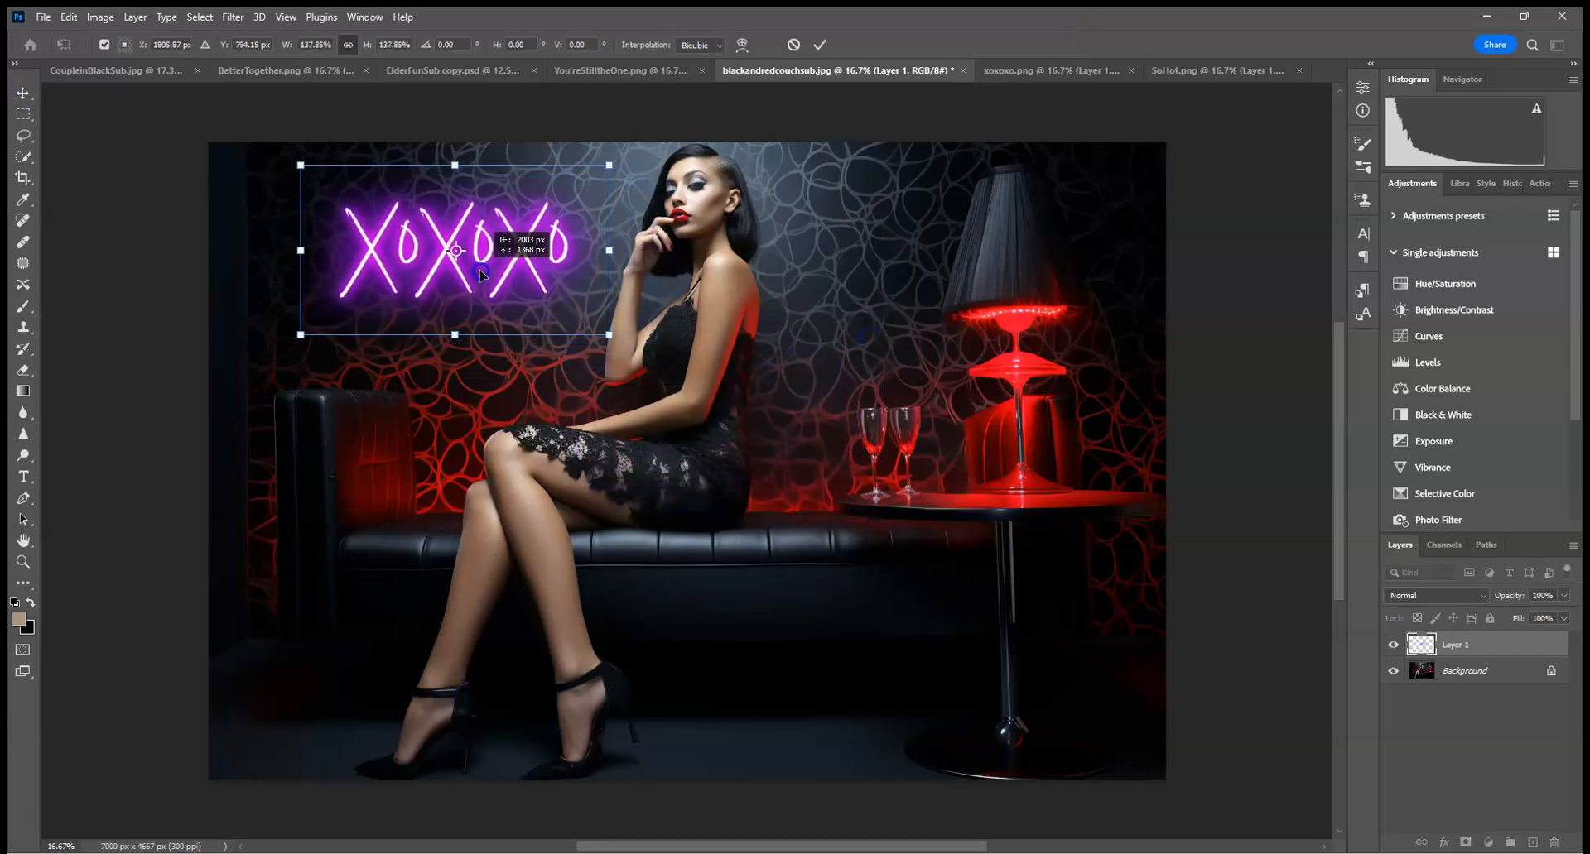
{"action": "left_click", "coordinate": [819, 45]}
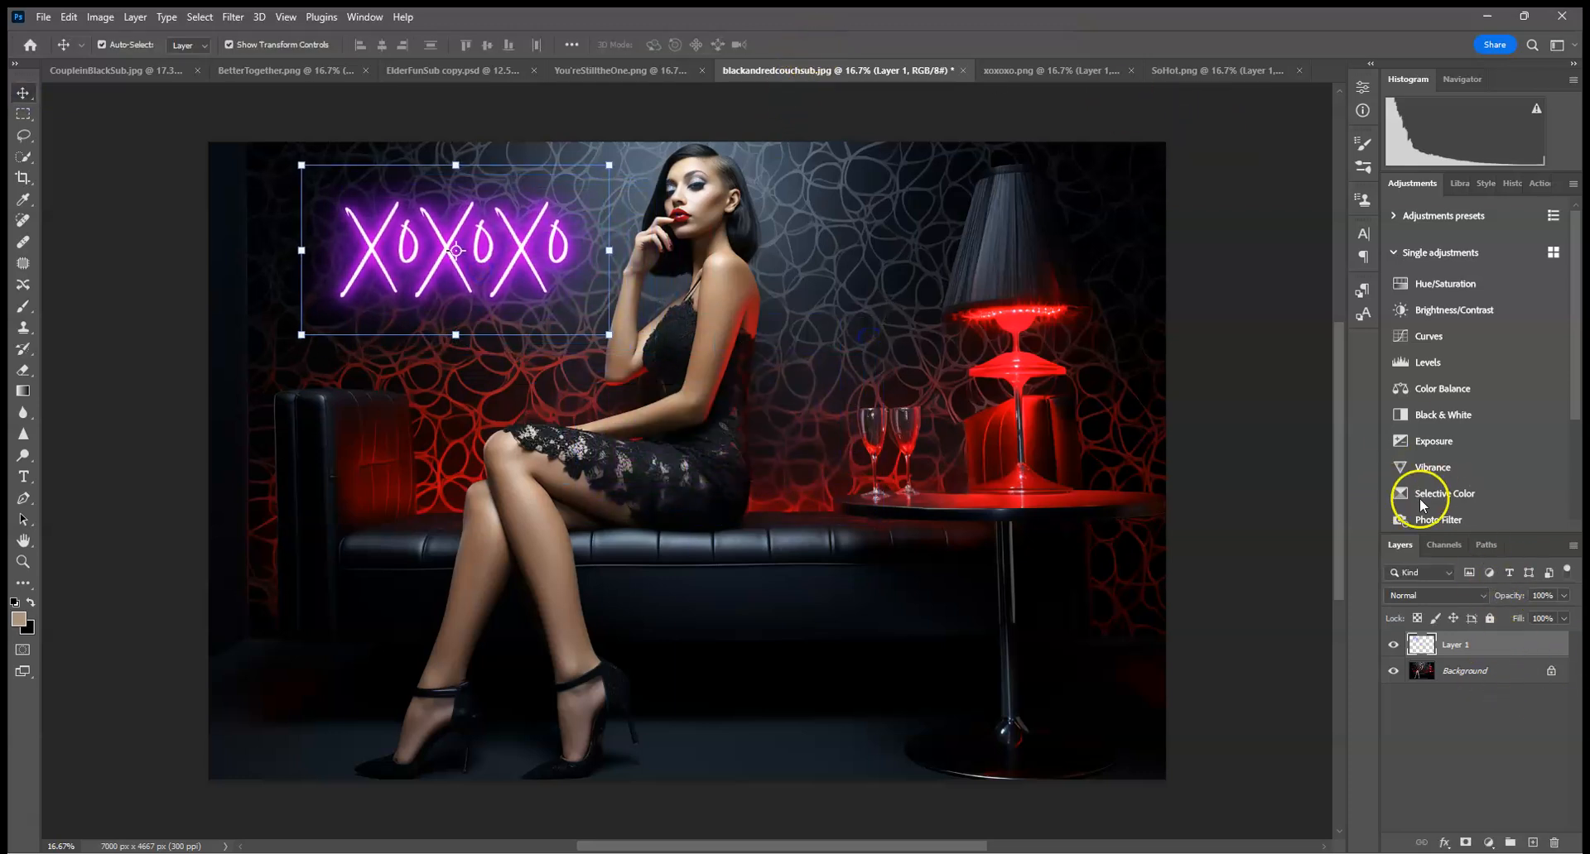
- Add a near-black Multiply drop shadow to the xoxoxo text at 100% opacity, with 98 px distance and 32 px size
{"action": "left_click", "coordinate": [1443, 842]}
{"action": "left_click", "coordinate": [1445, 836]}
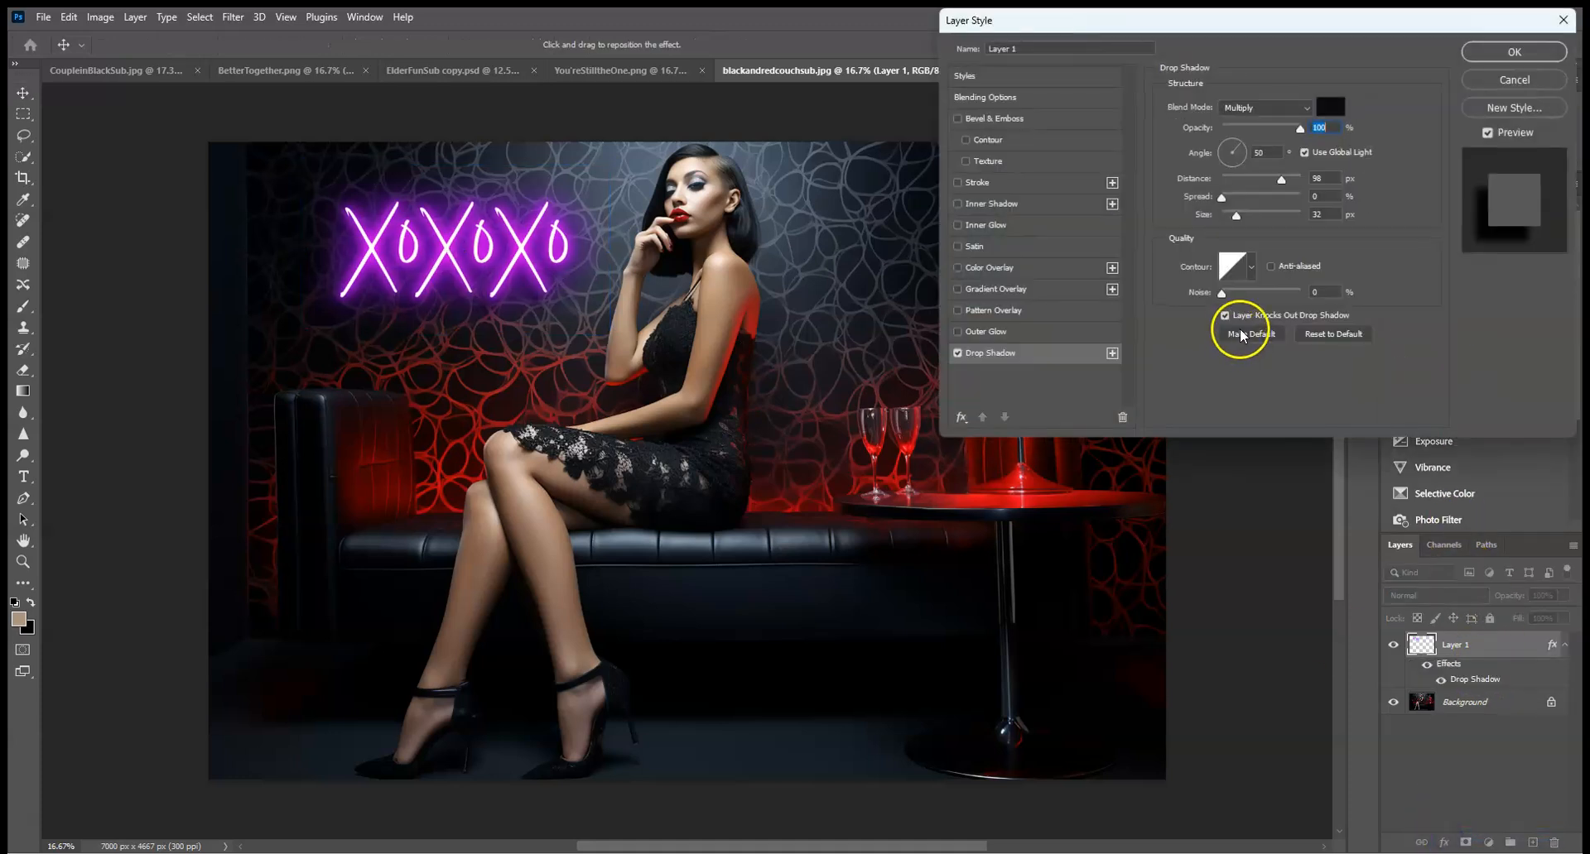
{"action": "left_click", "coordinate": [1512, 52]}
- Recolour the xoxoxo text red with a clipped Hue/Saturation adjustment, setting the hue to about +83
{"action": "left_click", "coordinate": [1438, 285]}
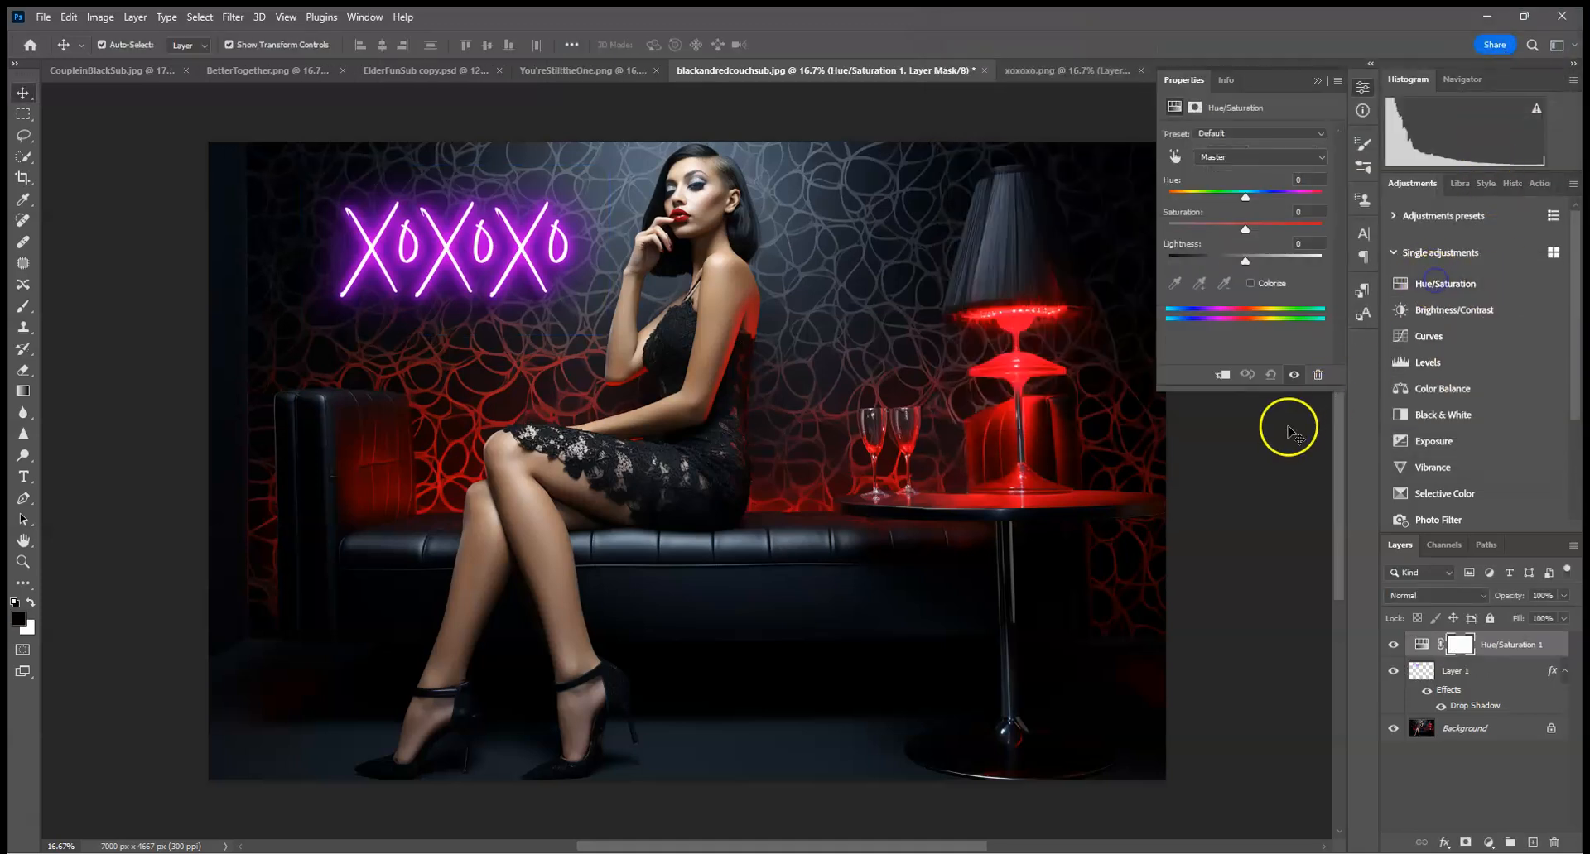
{"action": "left_click", "coordinate": [1223, 375]}
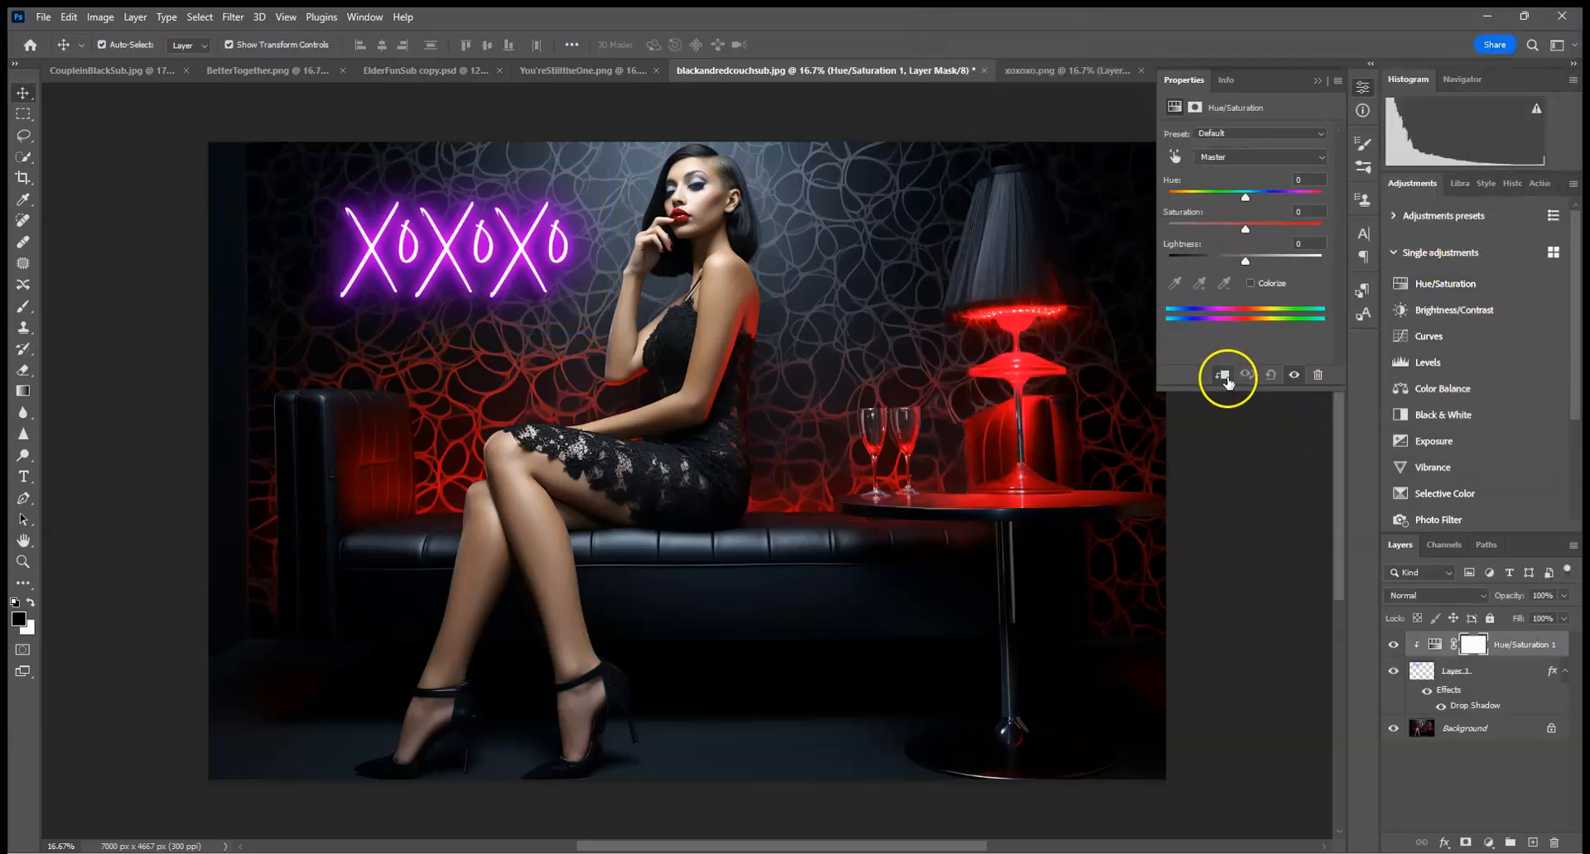
{"action": "left_click_drag", "start_coordinate": [1246, 197], "coordinate": [1293, 206]}
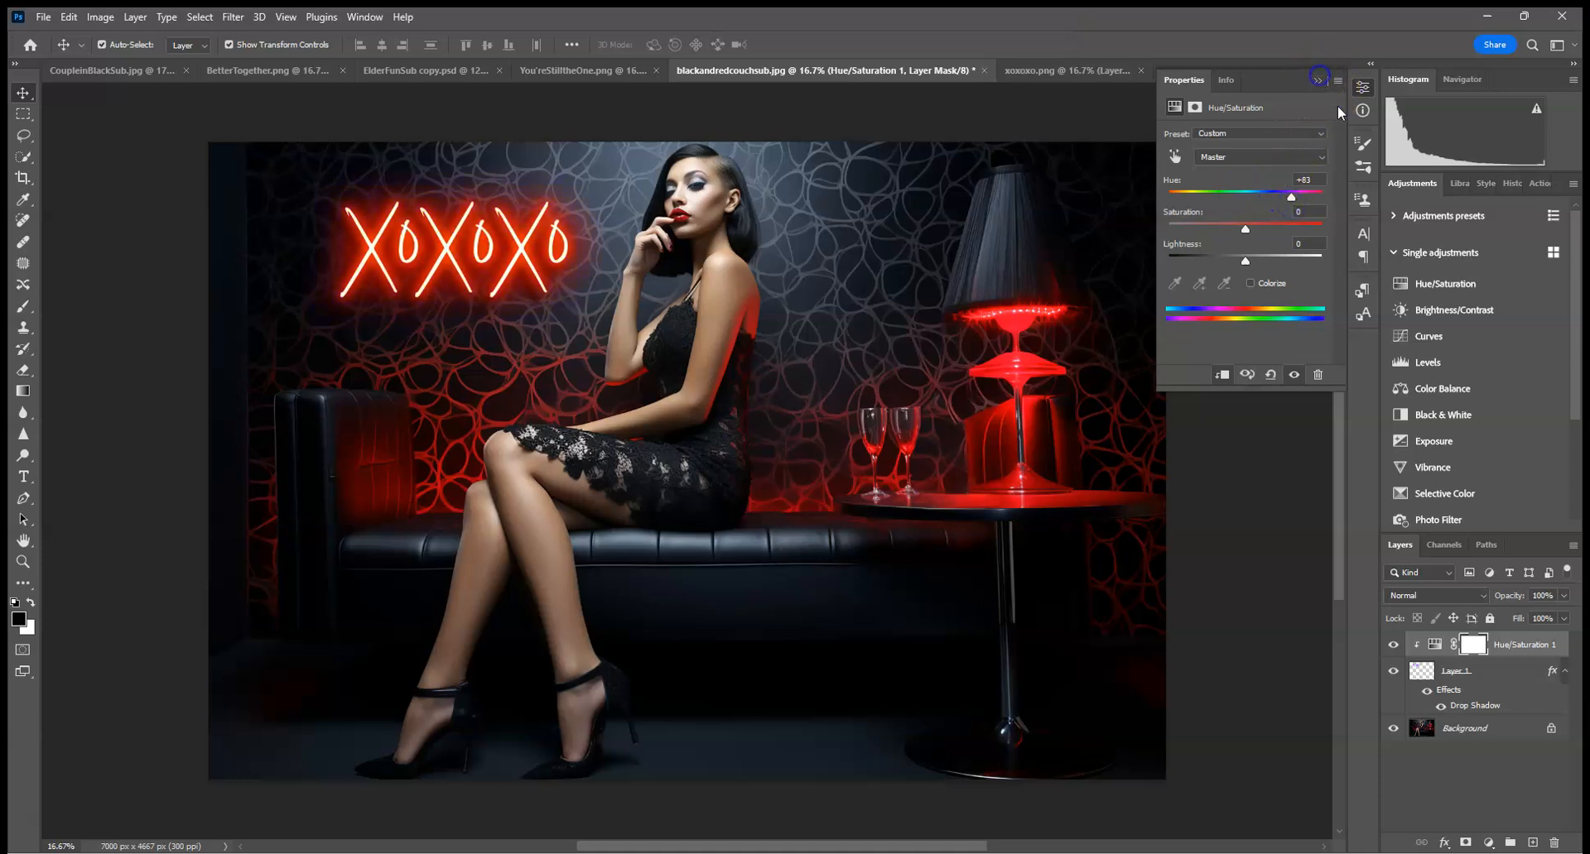
{"action": "left_click", "coordinate": [1314, 79]}
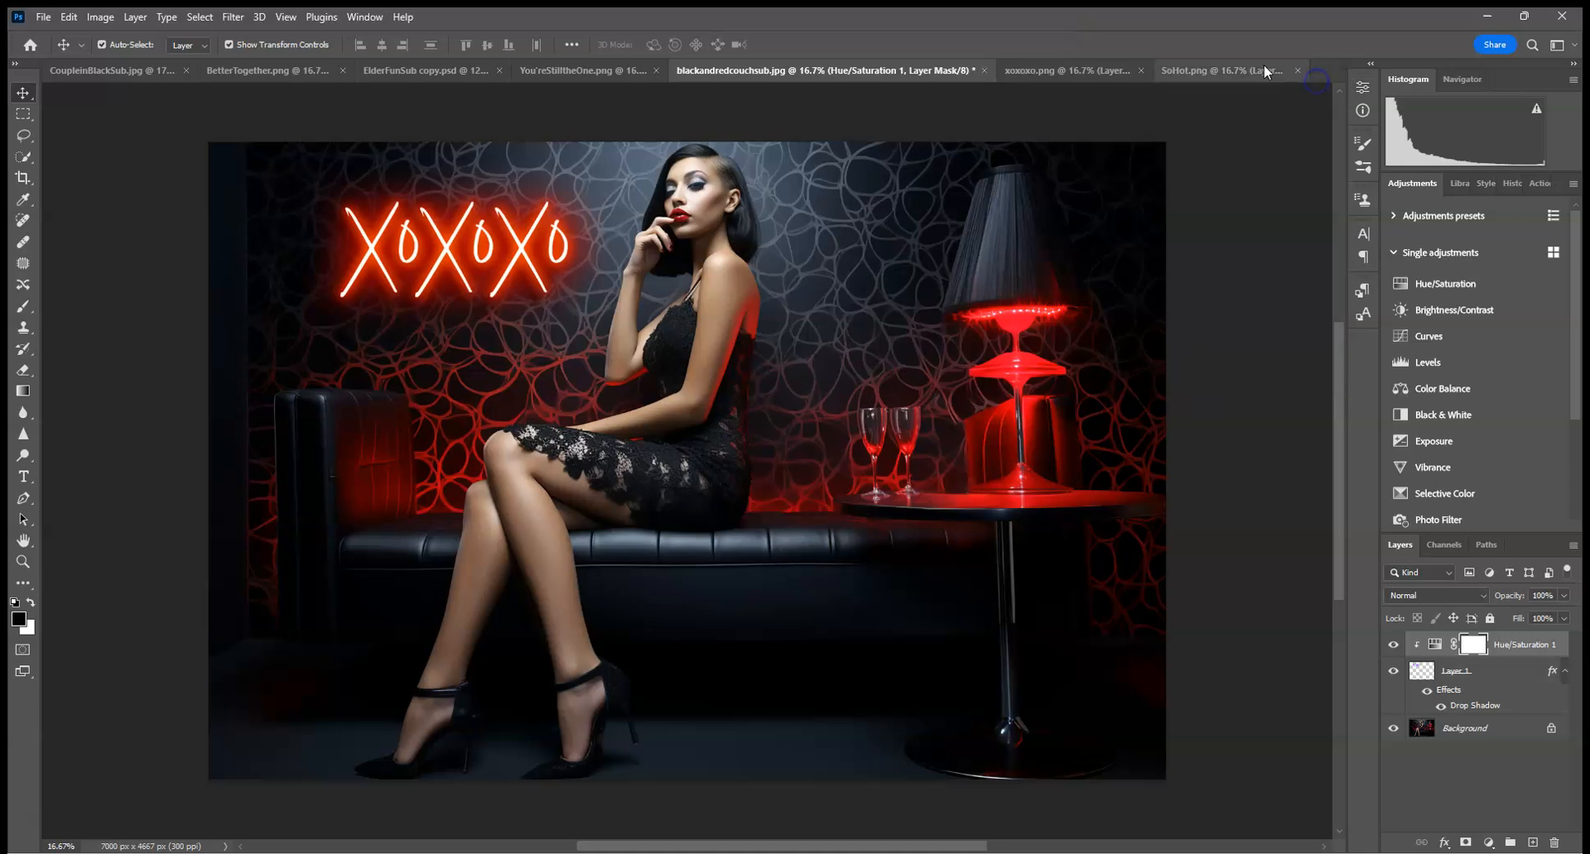
- Merge the xoxoxo text layer with its Hue/Saturation adjustment
{"action": "left_click", "coordinate": [1471, 679]}
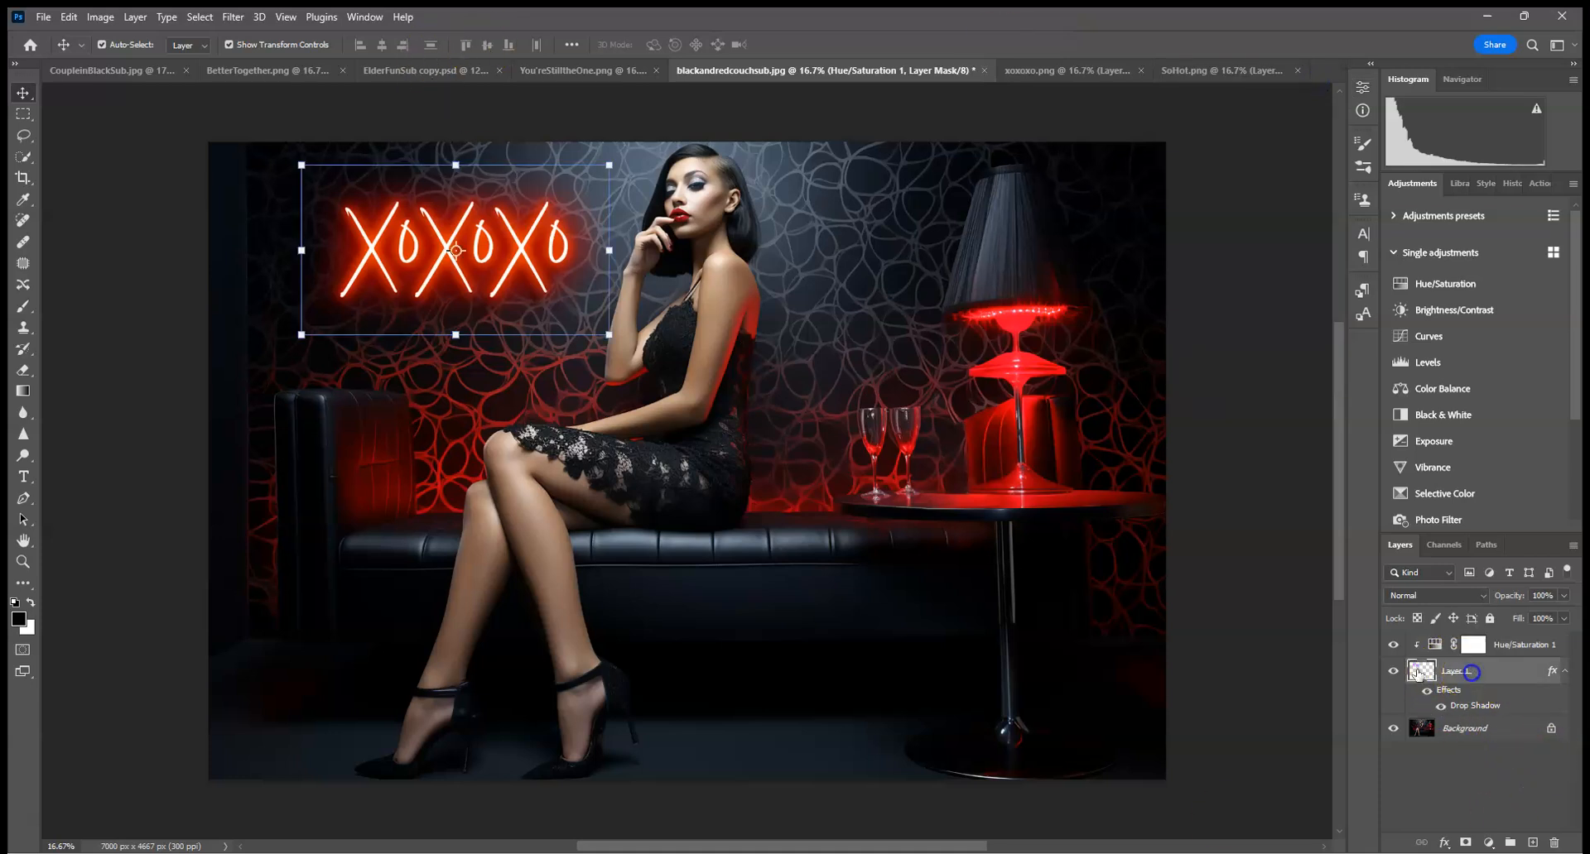
{"action": "left_click", "coordinate": [24, 412]}
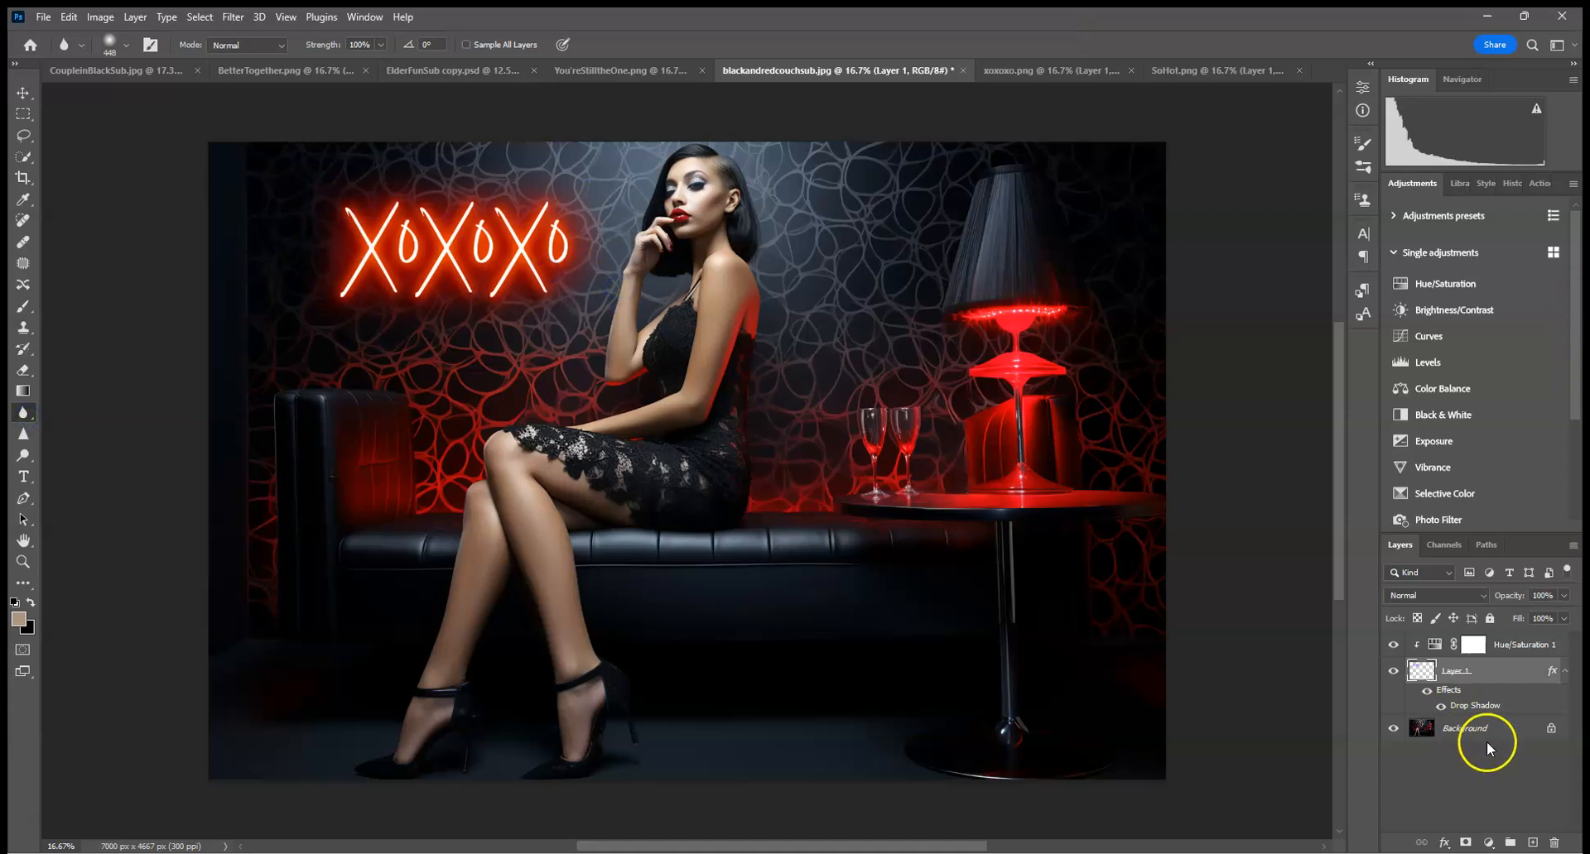
{"action": "left_click", "coordinate": [1515, 652]}
{"action": "right_click", "coordinate": [1515, 653]}
{"action": "left_click", "coordinate": [1505, 694]}
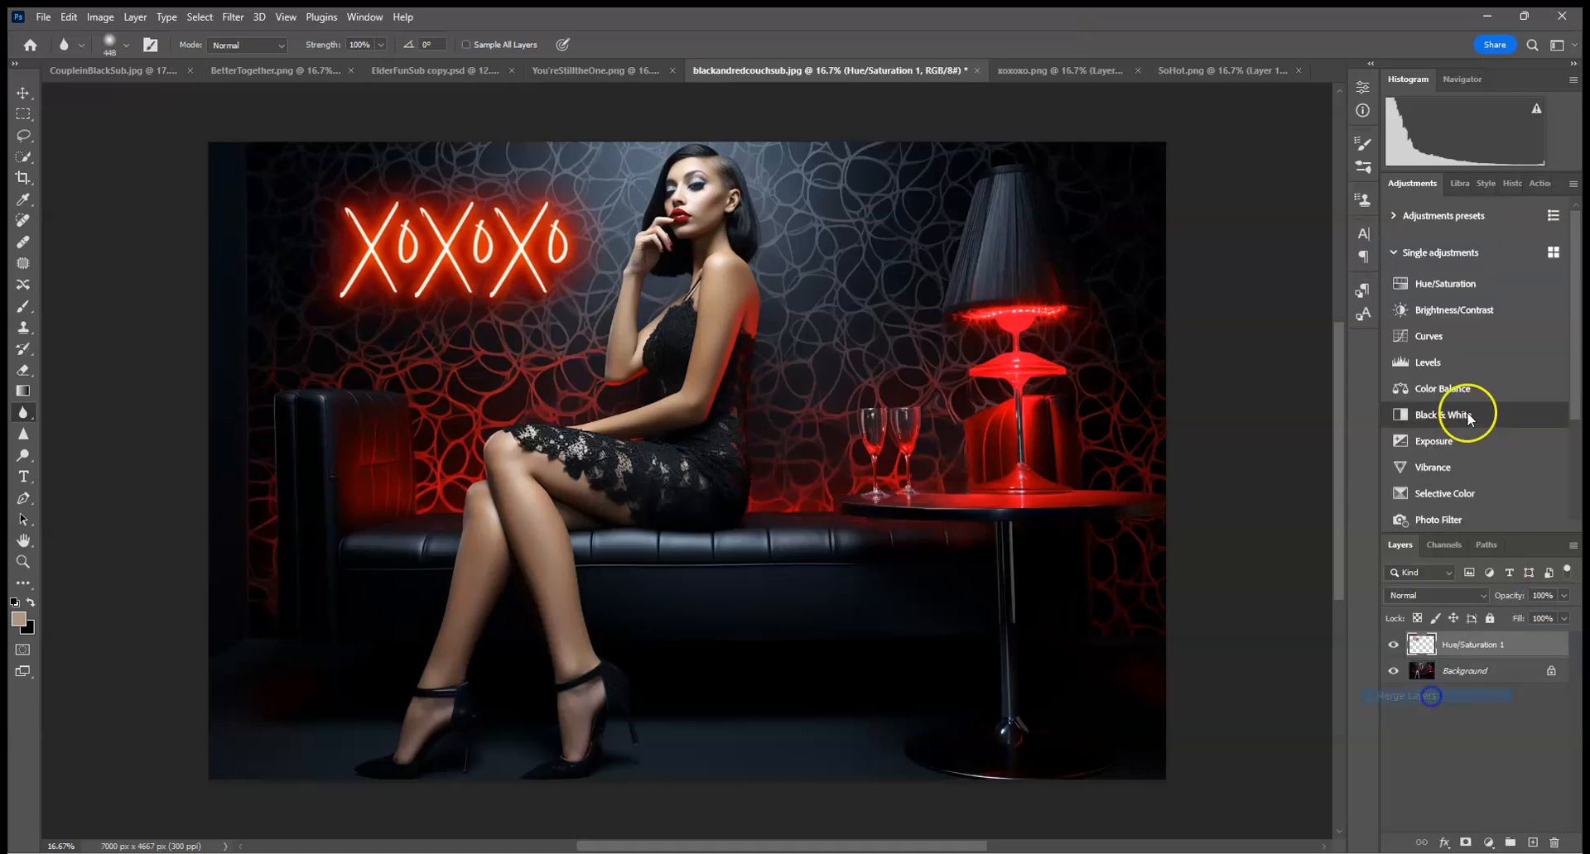
- Clip a Brightness/Contrast adjustment to the merged red xoxoxo text and set the contrast to 100
{"action": "left_click", "coordinate": [1458, 311]}
{"action": "left_click", "coordinate": [1223, 377]}
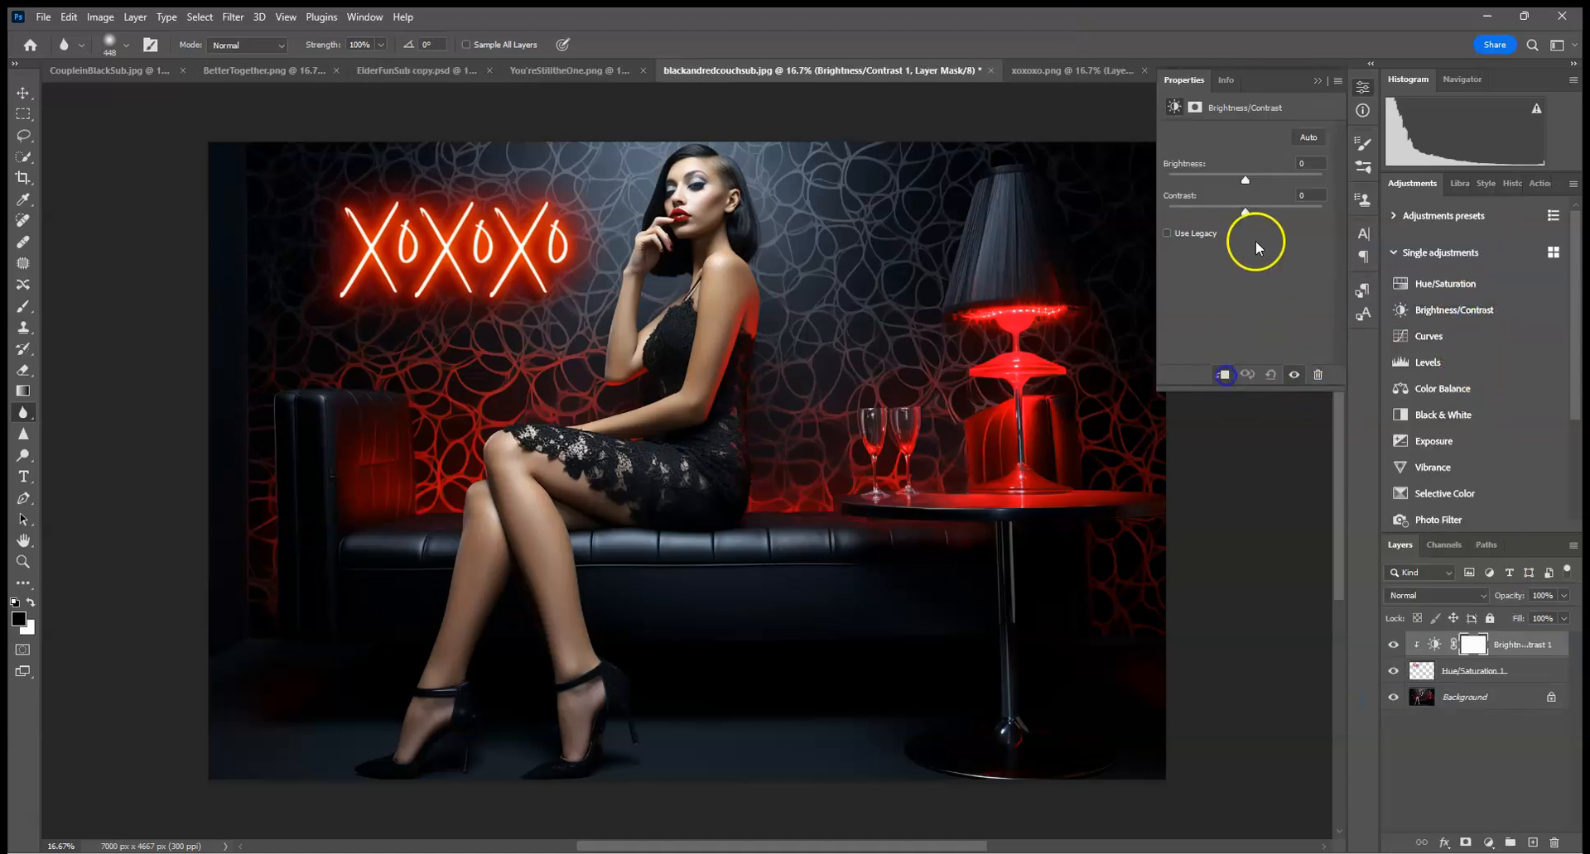
{"action": "mouse_move", "coordinate": [1244, 211]}
{"action": "left_mouse_down"}
{"action": "mouse_move", "coordinate": [1271, 218]}
{"action": "mouse_move", "coordinate": [1217, 219]}
{"action": "left_mouse_up"}
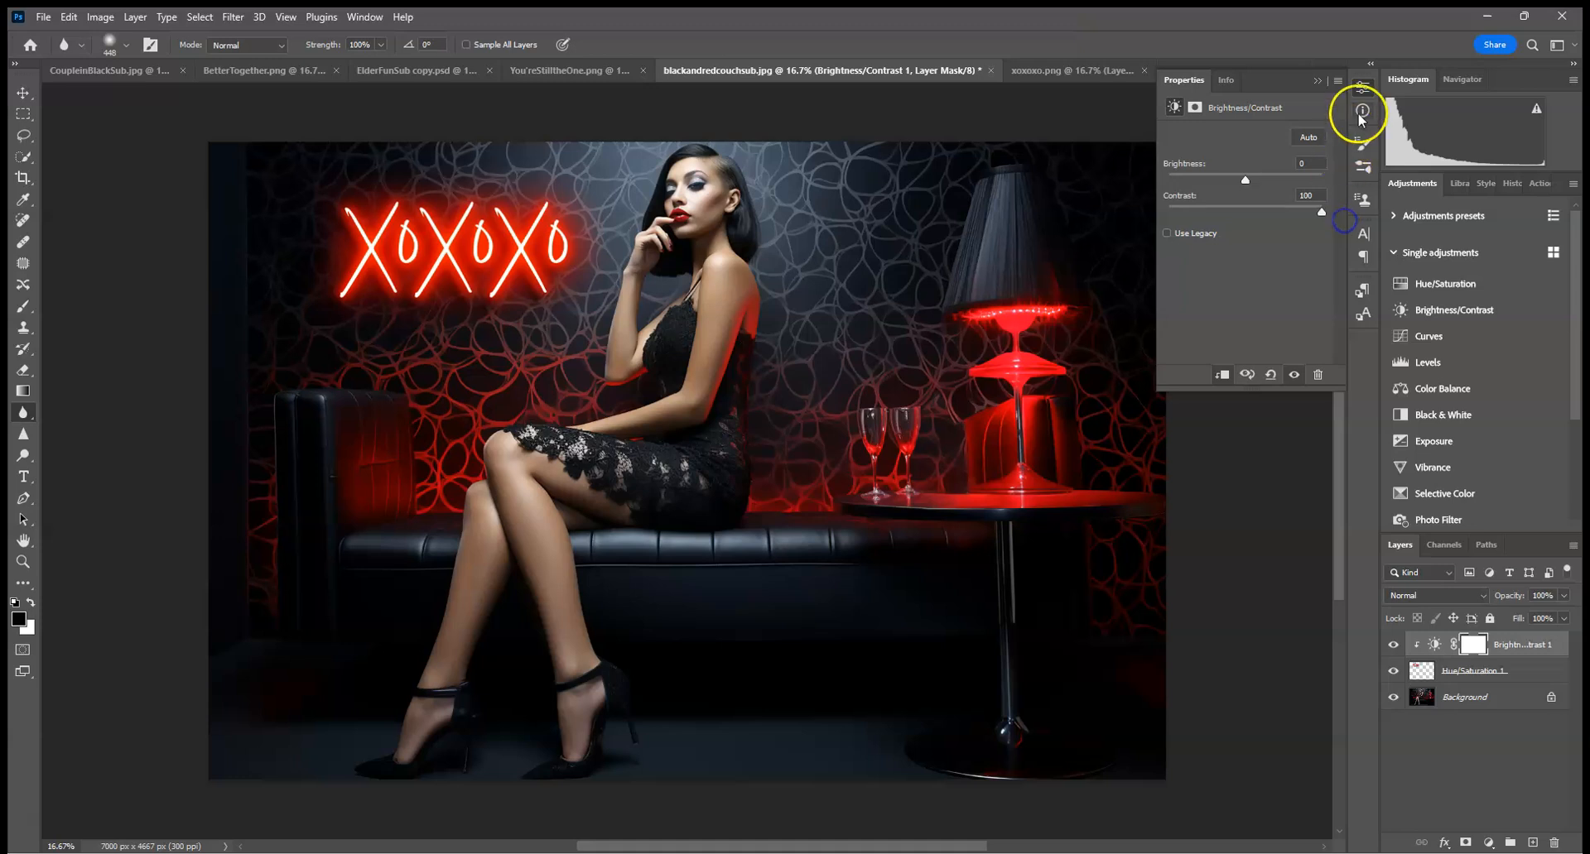
{"action": "left_click", "coordinate": [1316, 82]}
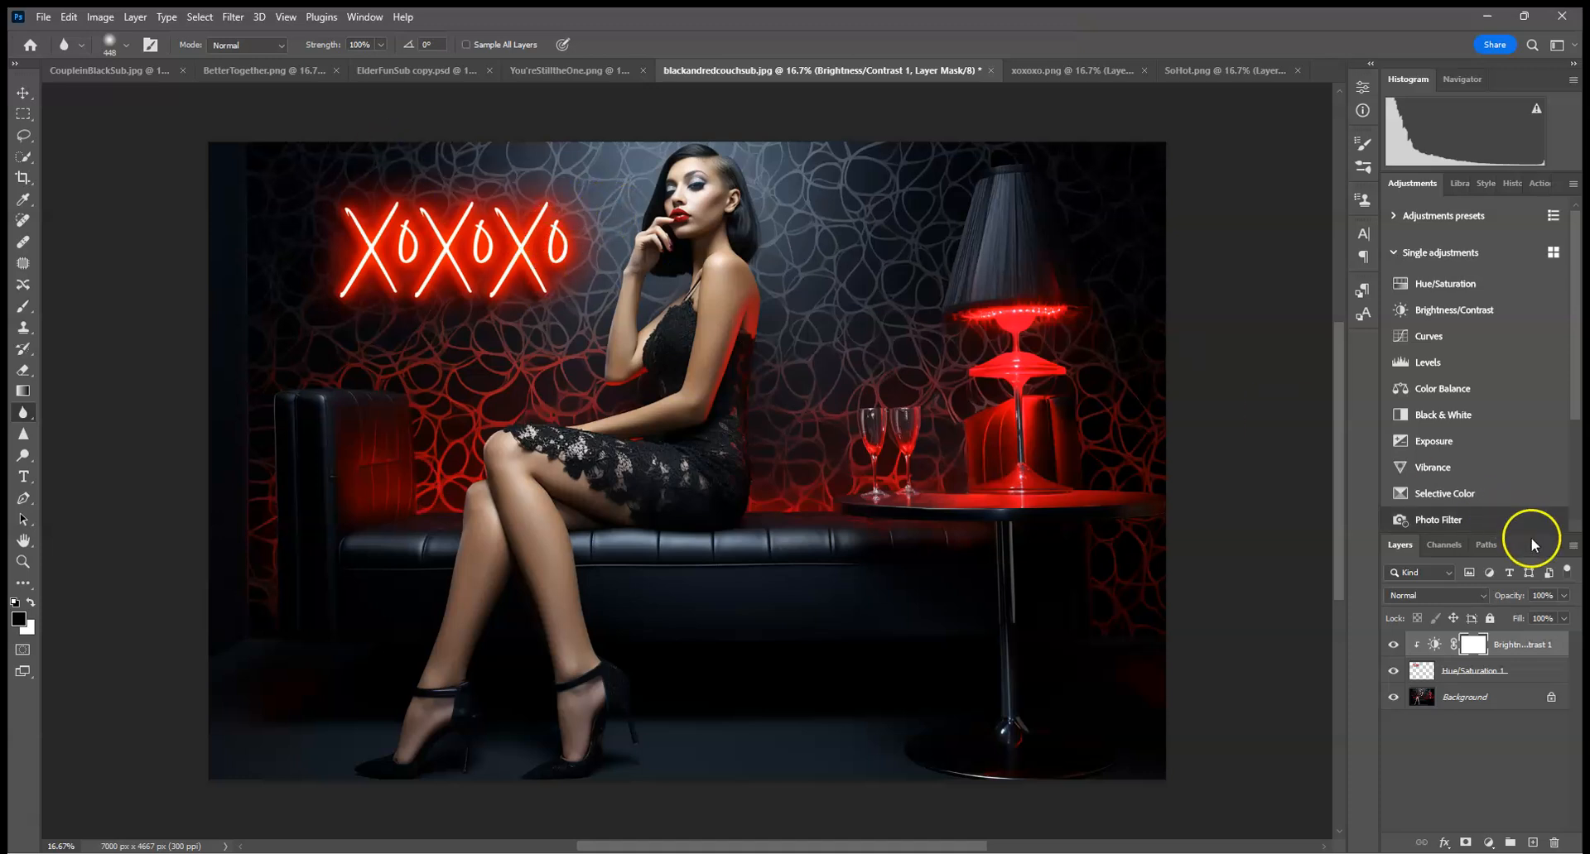
- Add an empty layer directly above the Background and prepare a 511 px soft brush with red sampled from the neon sign
{"action": "left_click", "coordinate": [1503, 700]}
{"action": "left_click", "coordinate": [1532, 842]}
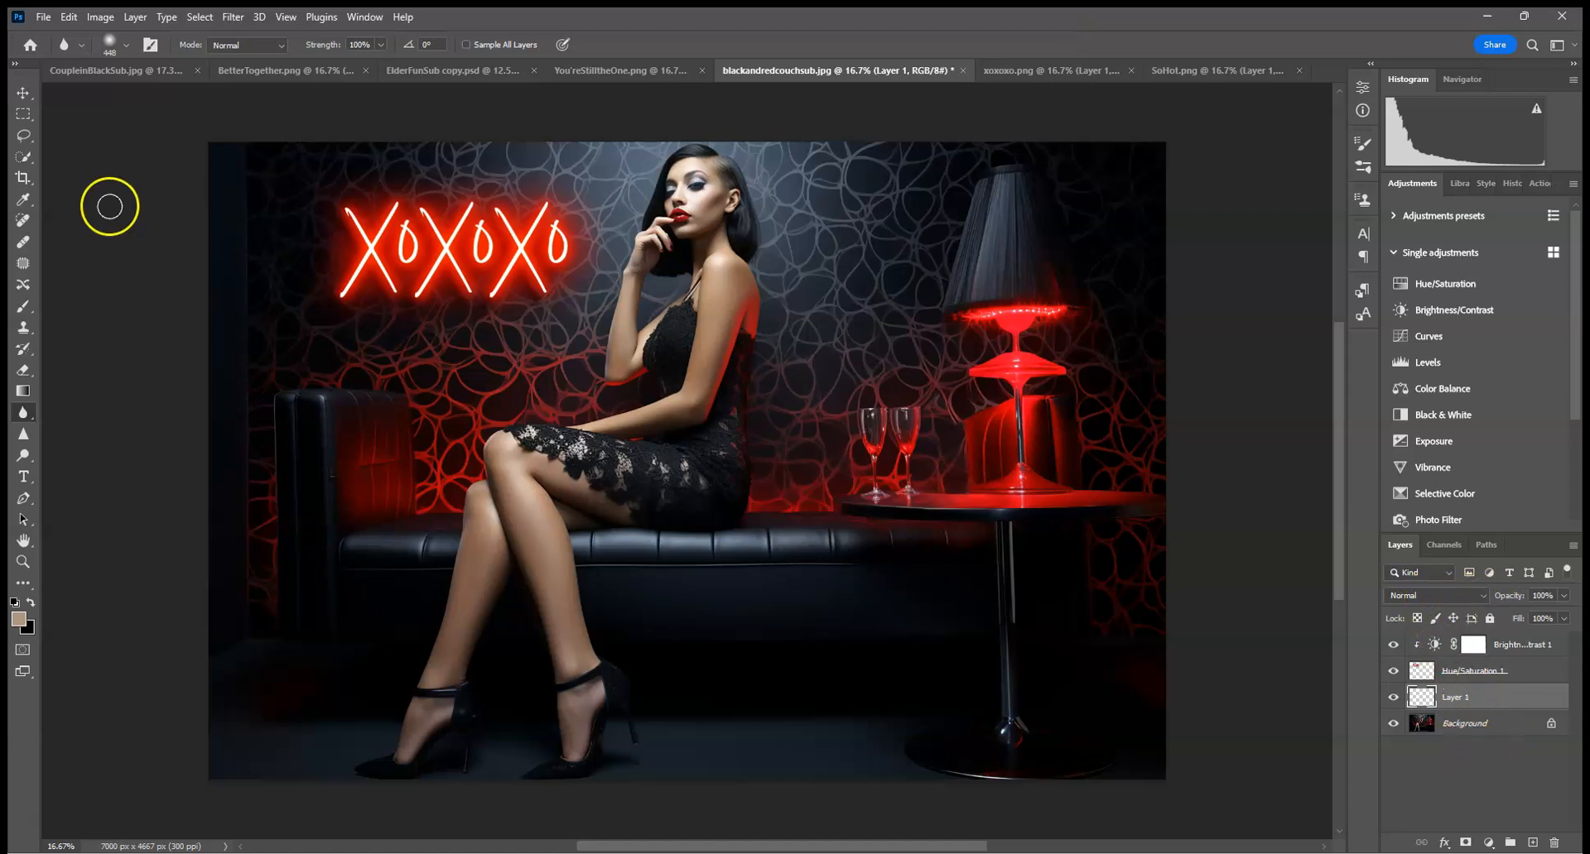
{"action": "left_click", "coordinate": [23, 307]}
{"action": "left_click", "coordinate": [125, 46]}
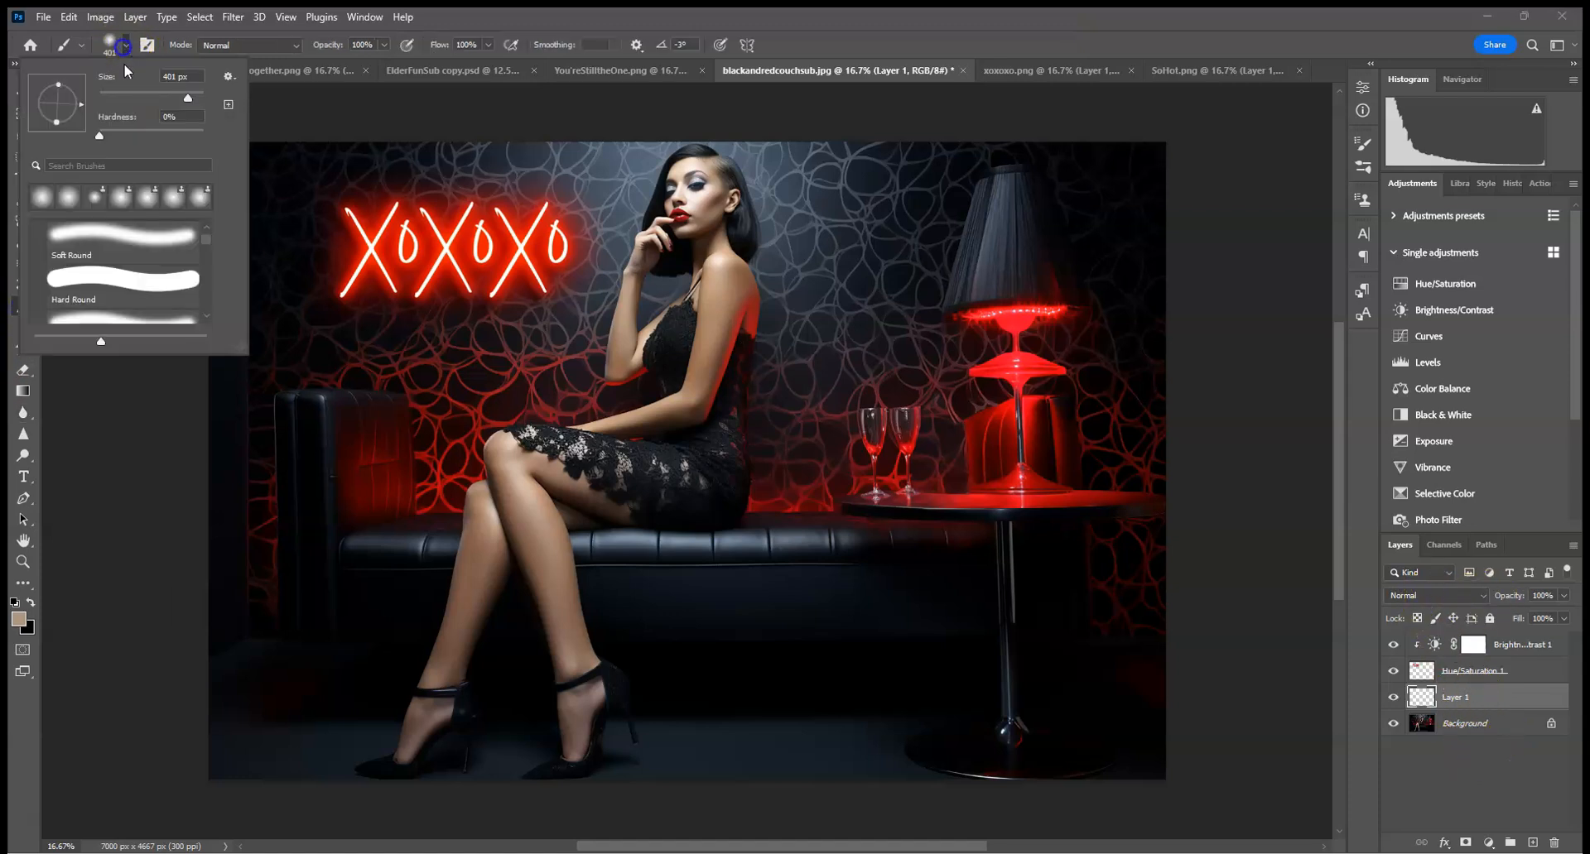
{"action": "left_click_drag", "start_coordinate": [183, 93], "coordinate": [194, 92]}
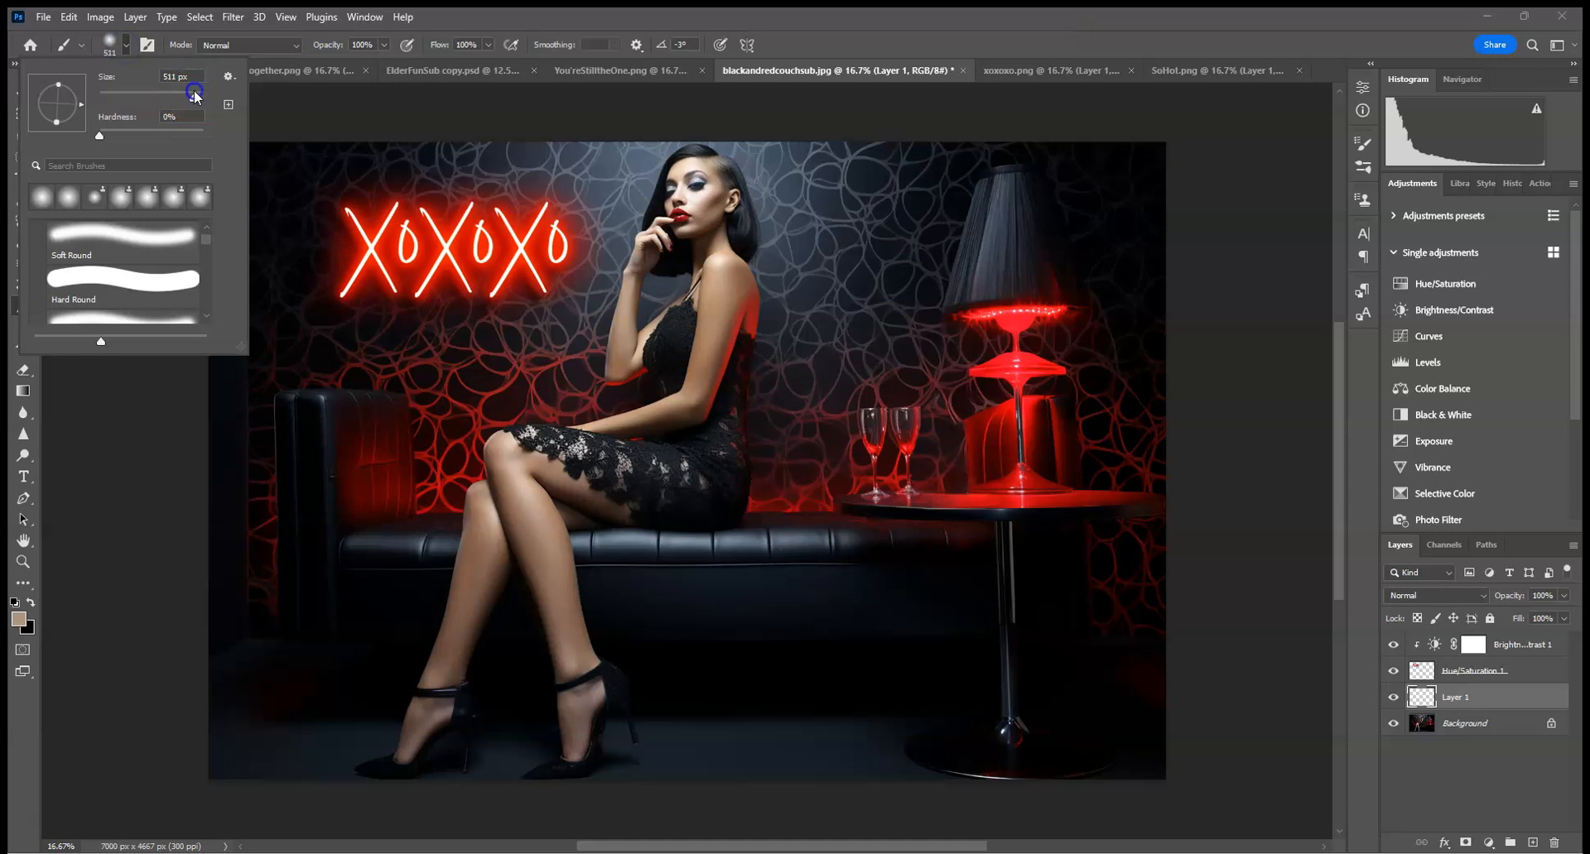
{"action": "left_click", "coordinate": [446, 251], "text": "alt"}
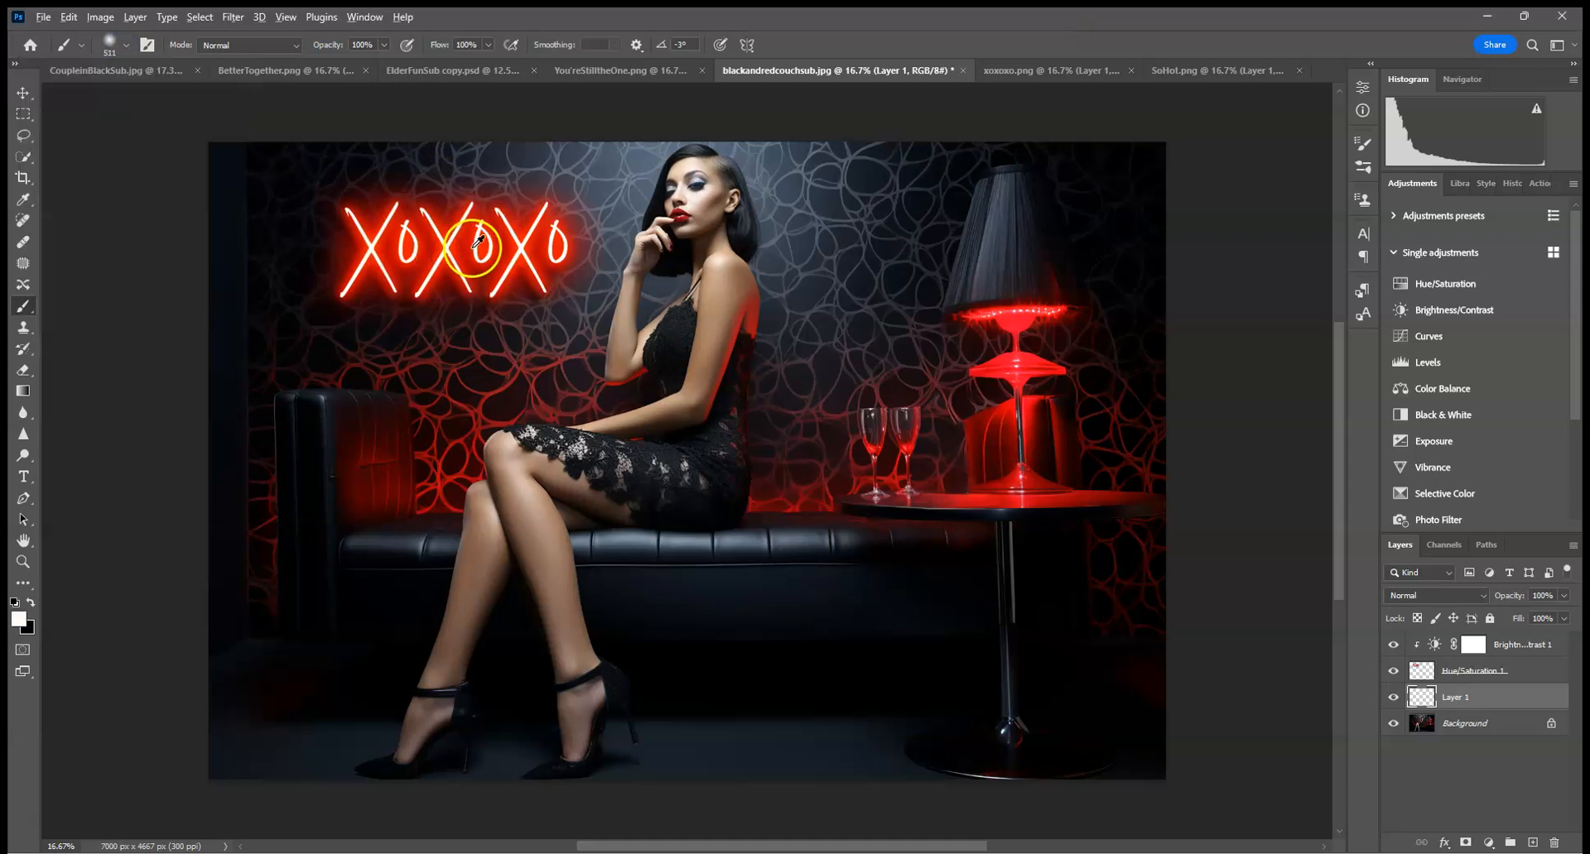
{"action": "left_click", "coordinate": [470, 249], "text": "alt"}
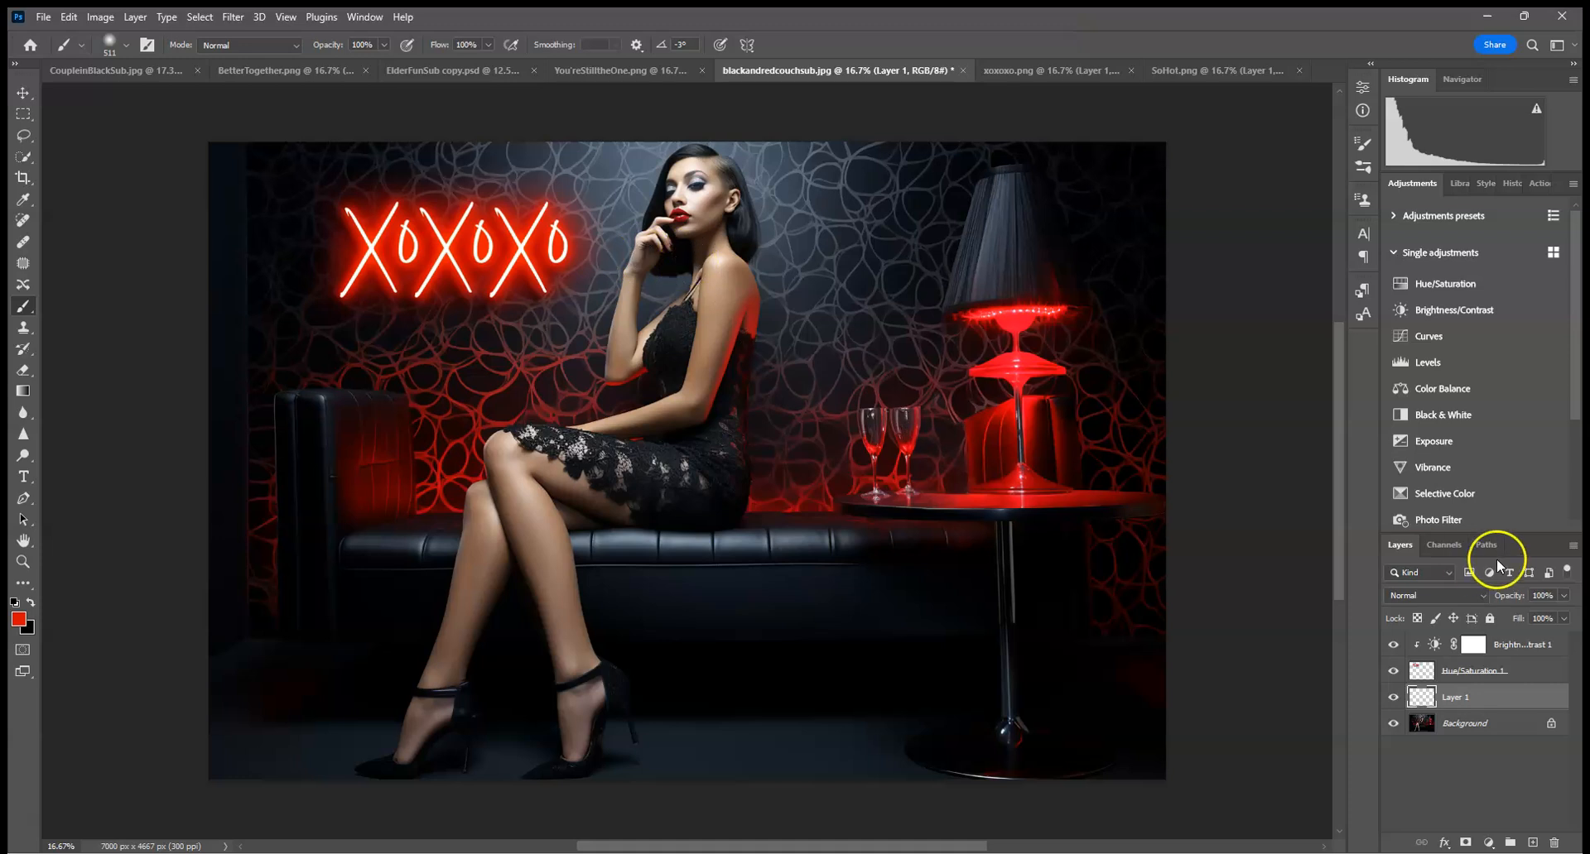
- Set the new layer to Soft Light and paint a red glow along the woman's face and arm facing the sign
{"action": "left_click", "coordinate": [1445, 596]}
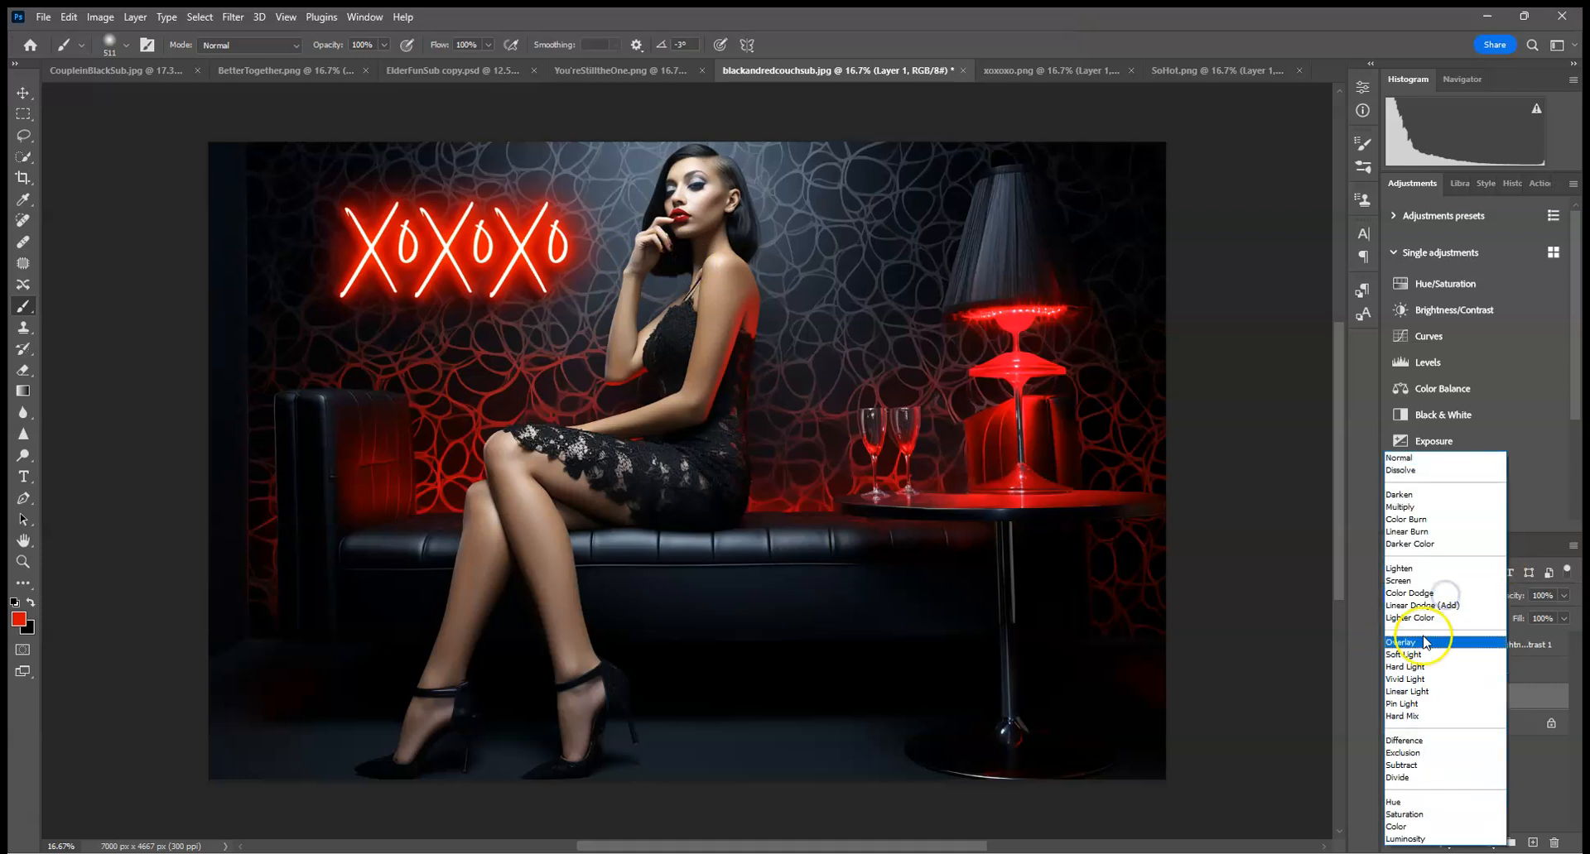
{"action": "left_click", "coordinate": [1441, 675]}
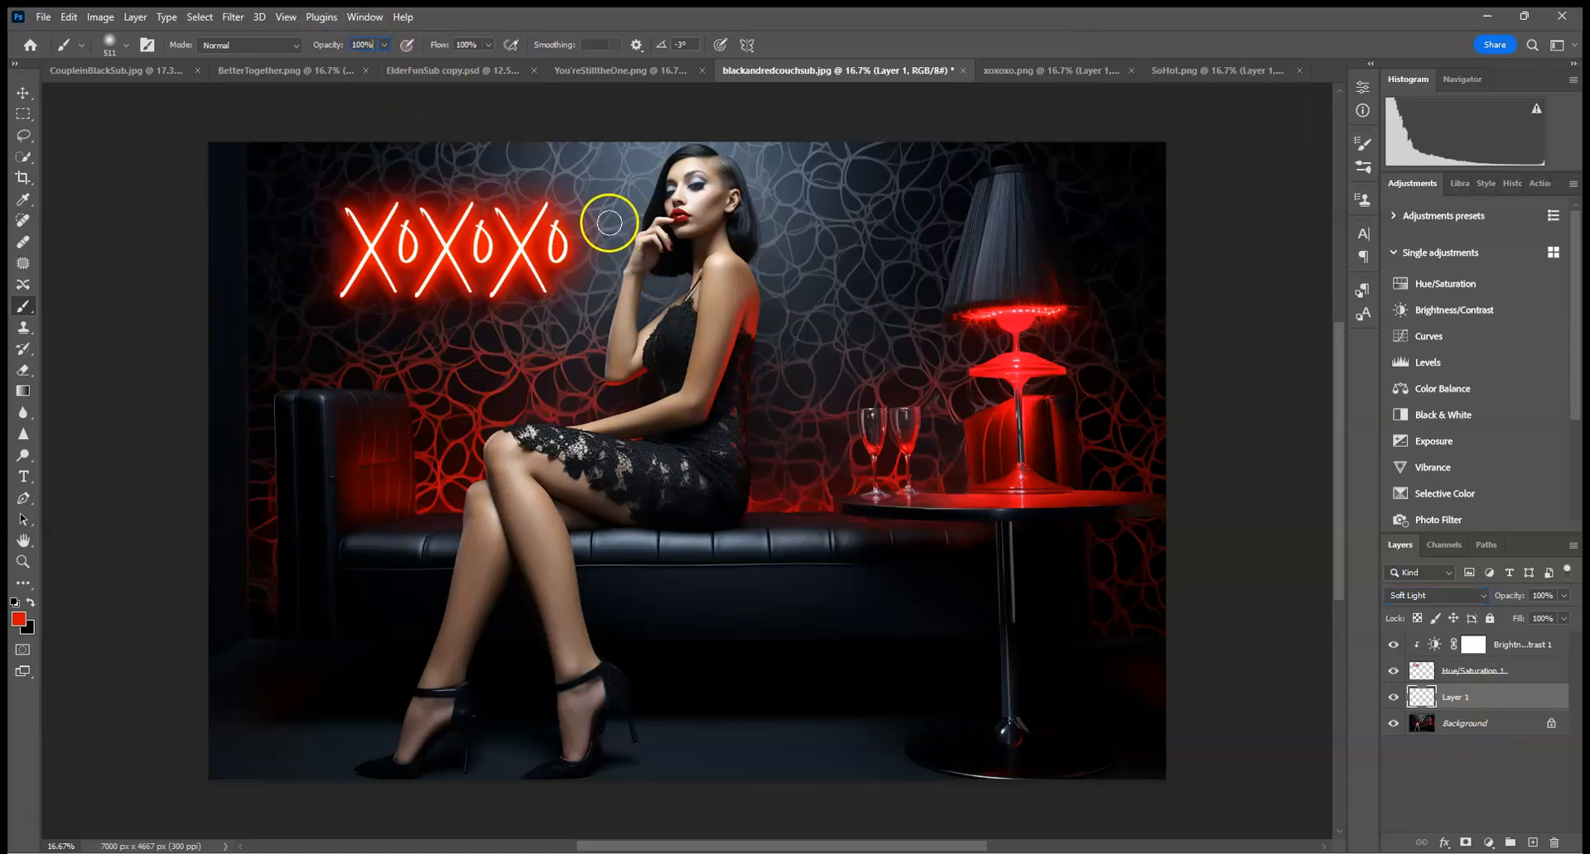
{"action": "left_click", "coordinate": [68, 17]}
{"action": "left_click", "coordinate": [91, 28]}
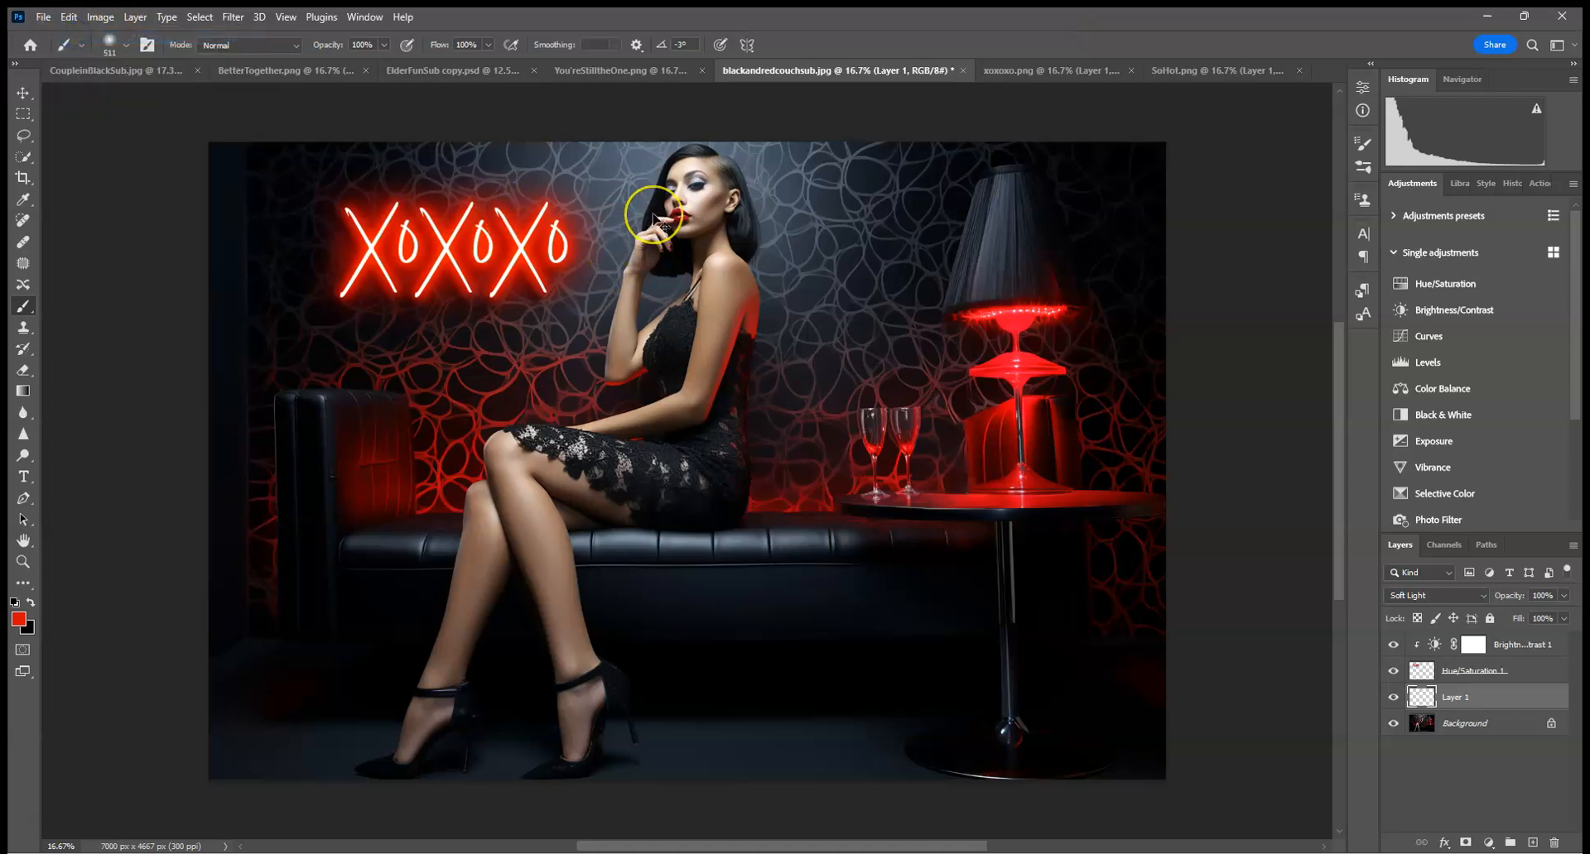
{"action": "left_click_drag", "start_coordinate": [653, 215], "coordinate": [614, 268]}
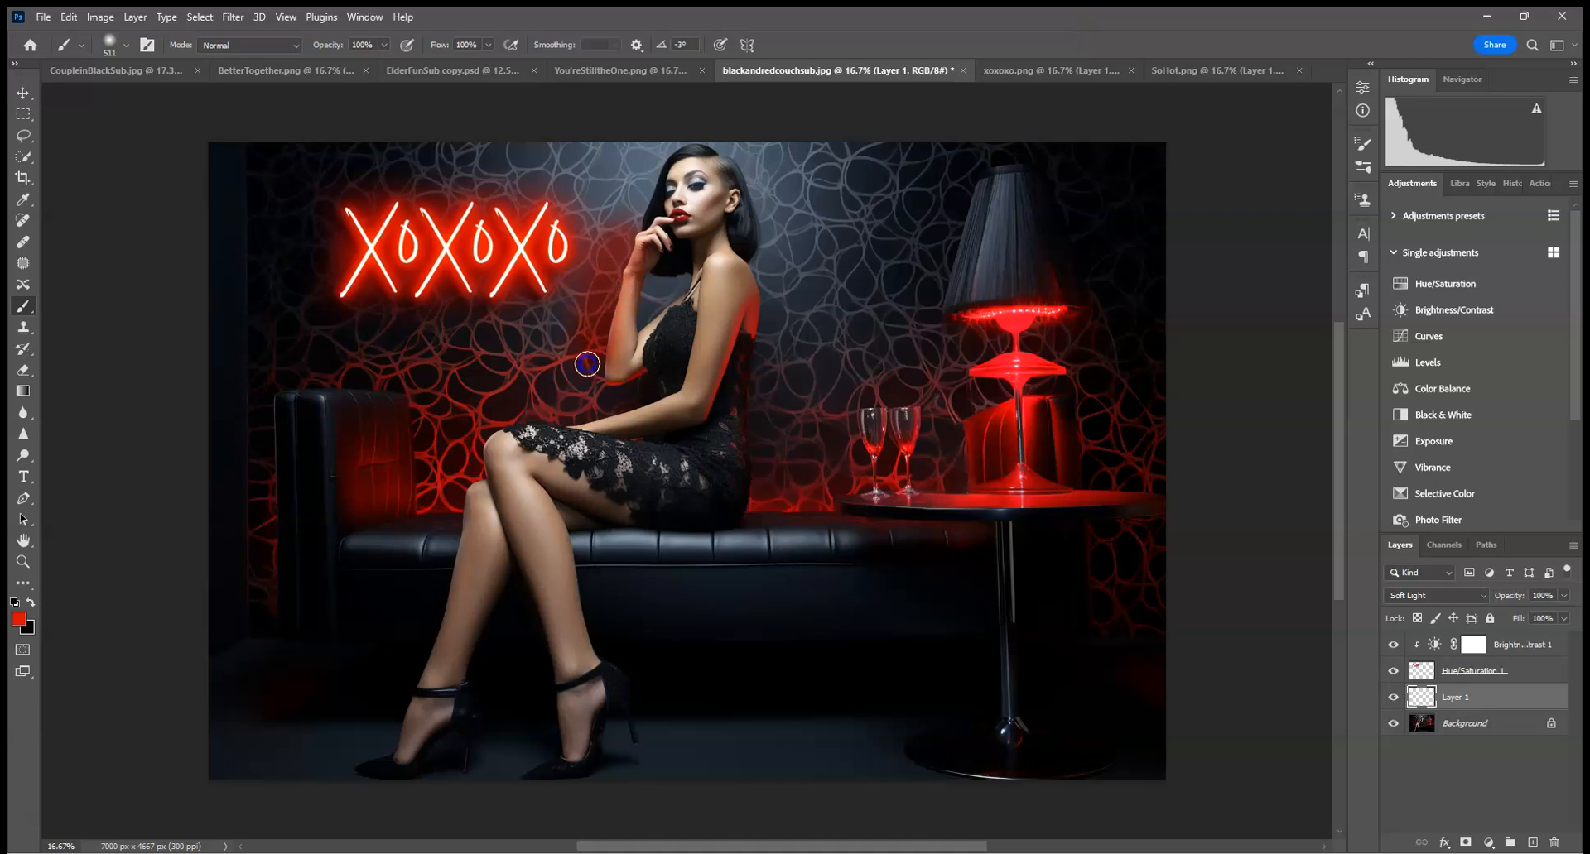
- Try the red glow layer at 70% opacity, and switch it to Overlay blending at 33% opacity
{"action": "left_click", "coordinate": [1562, 596]}
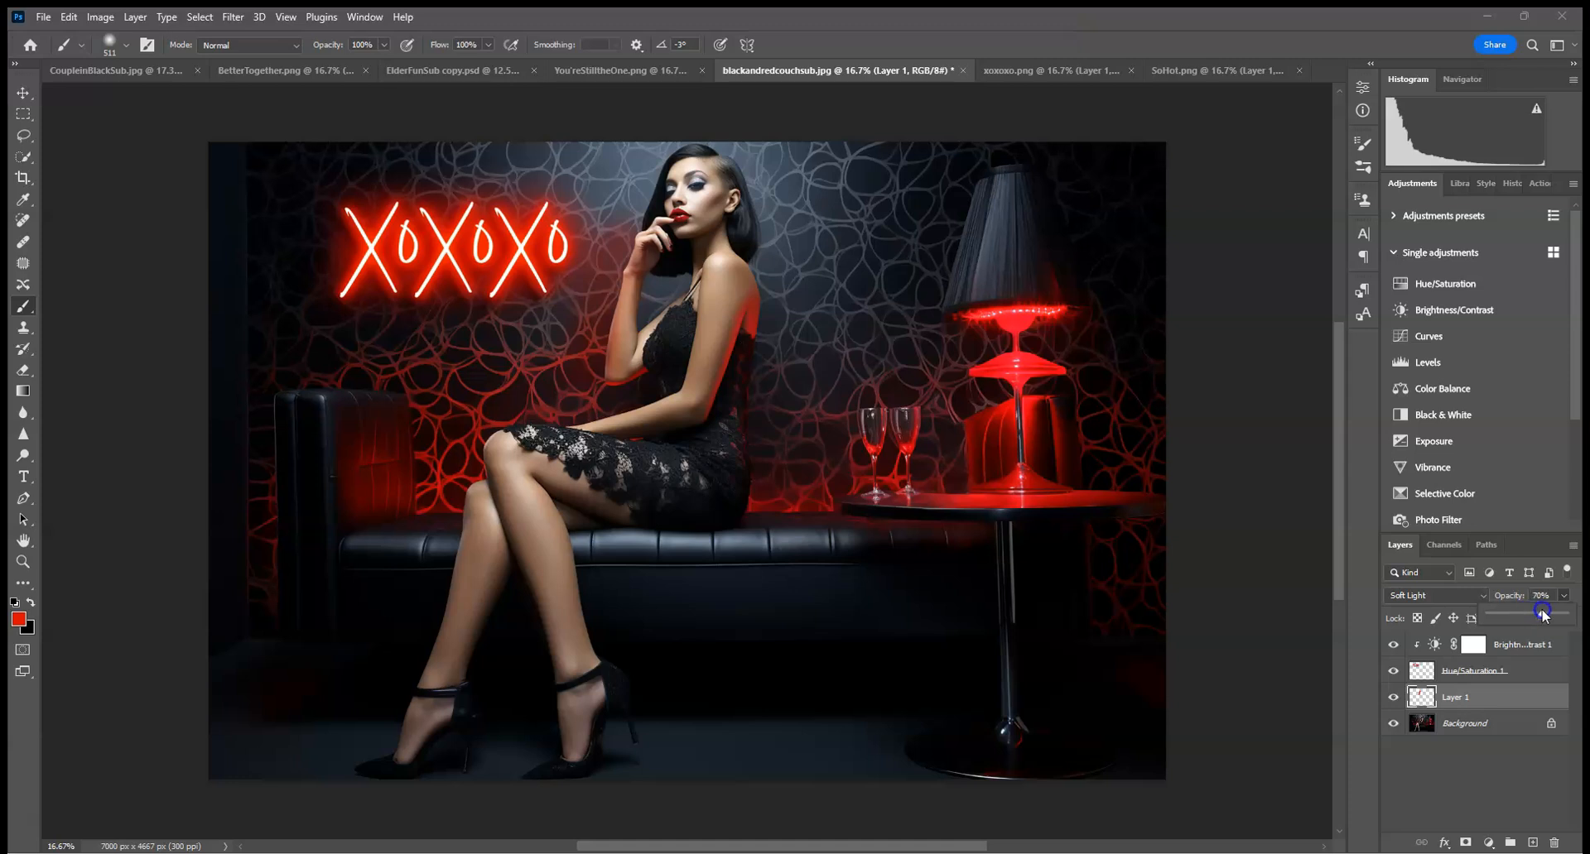
{"action": "left_click", "coordinate": [1445, 597]}
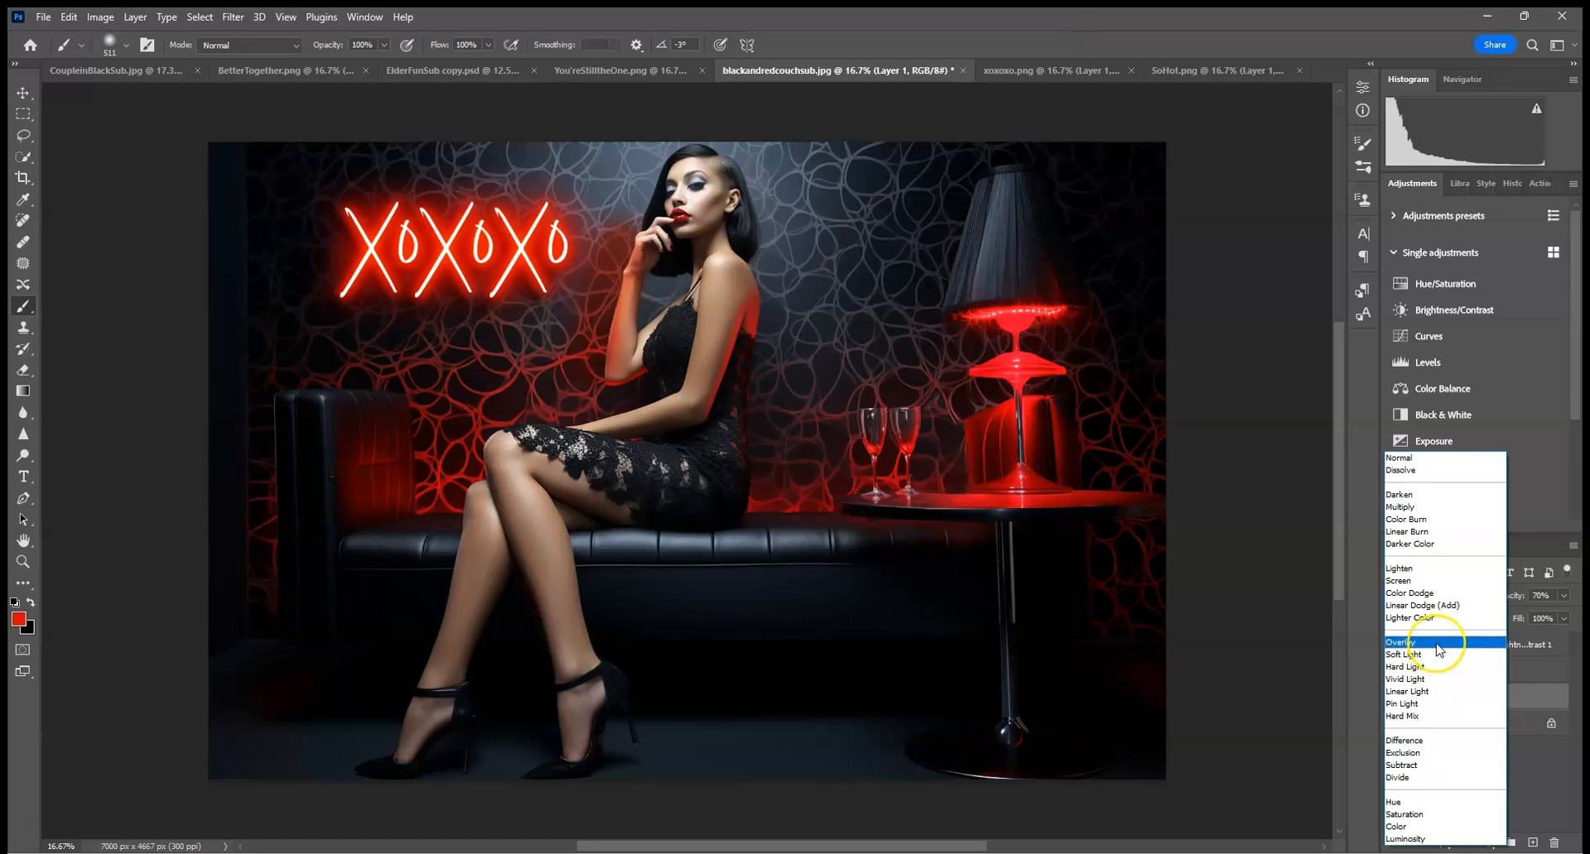
{"action": "left_click", "coordinate": [1438, 650]}
{"action": "left_click", "coordinate": [1562, 597]}
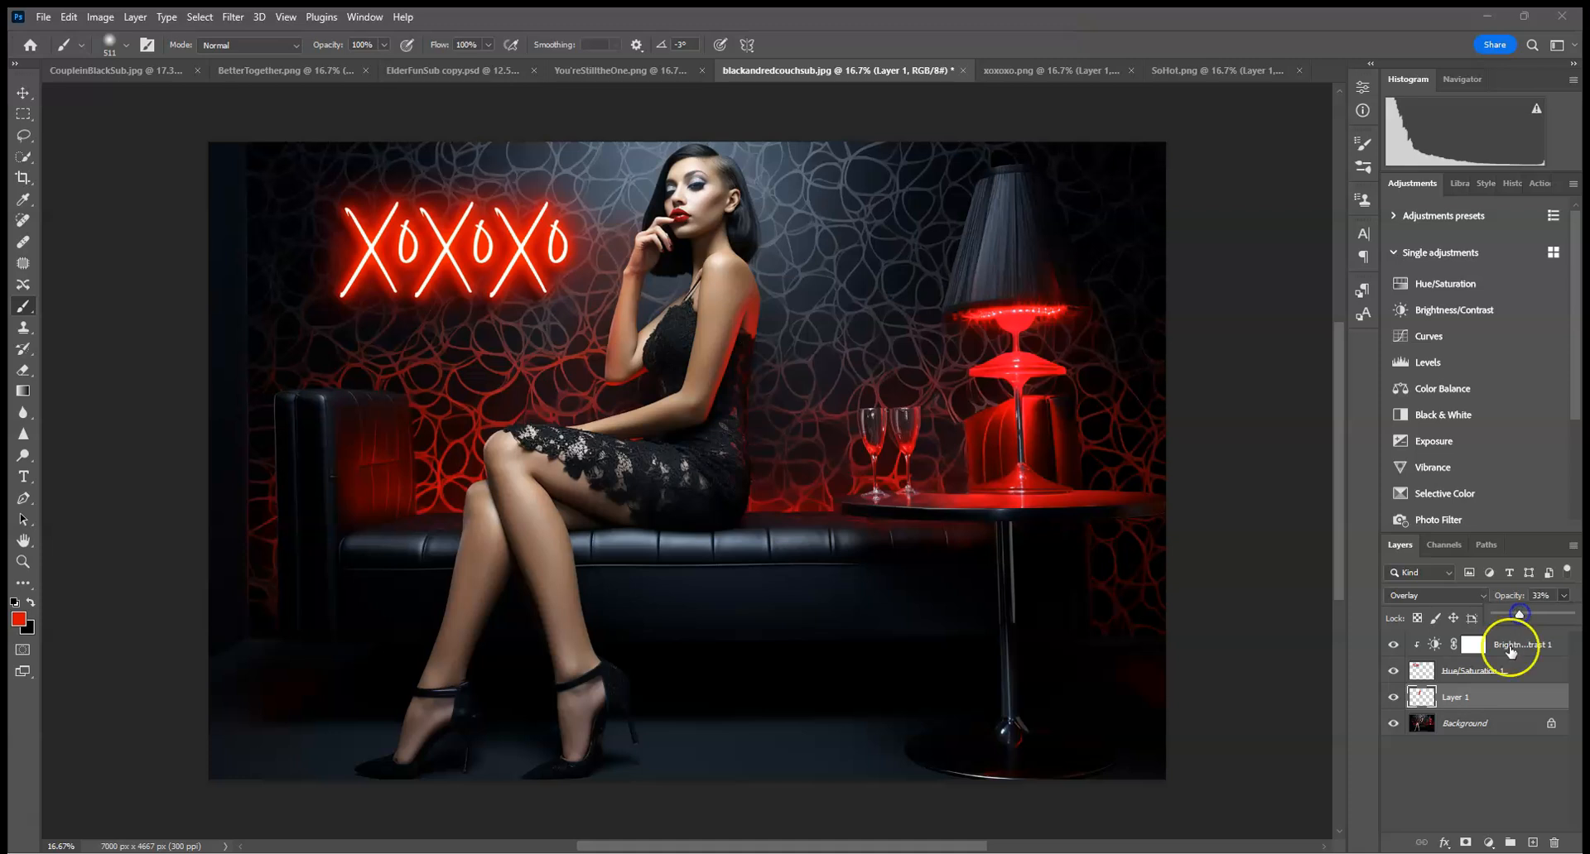
- Add a layer mask to the red glow layer and mask out the spill on the wall beside the woman with a smaller black brush
{"action": "left_click", "coordinate": [1466, 842]}
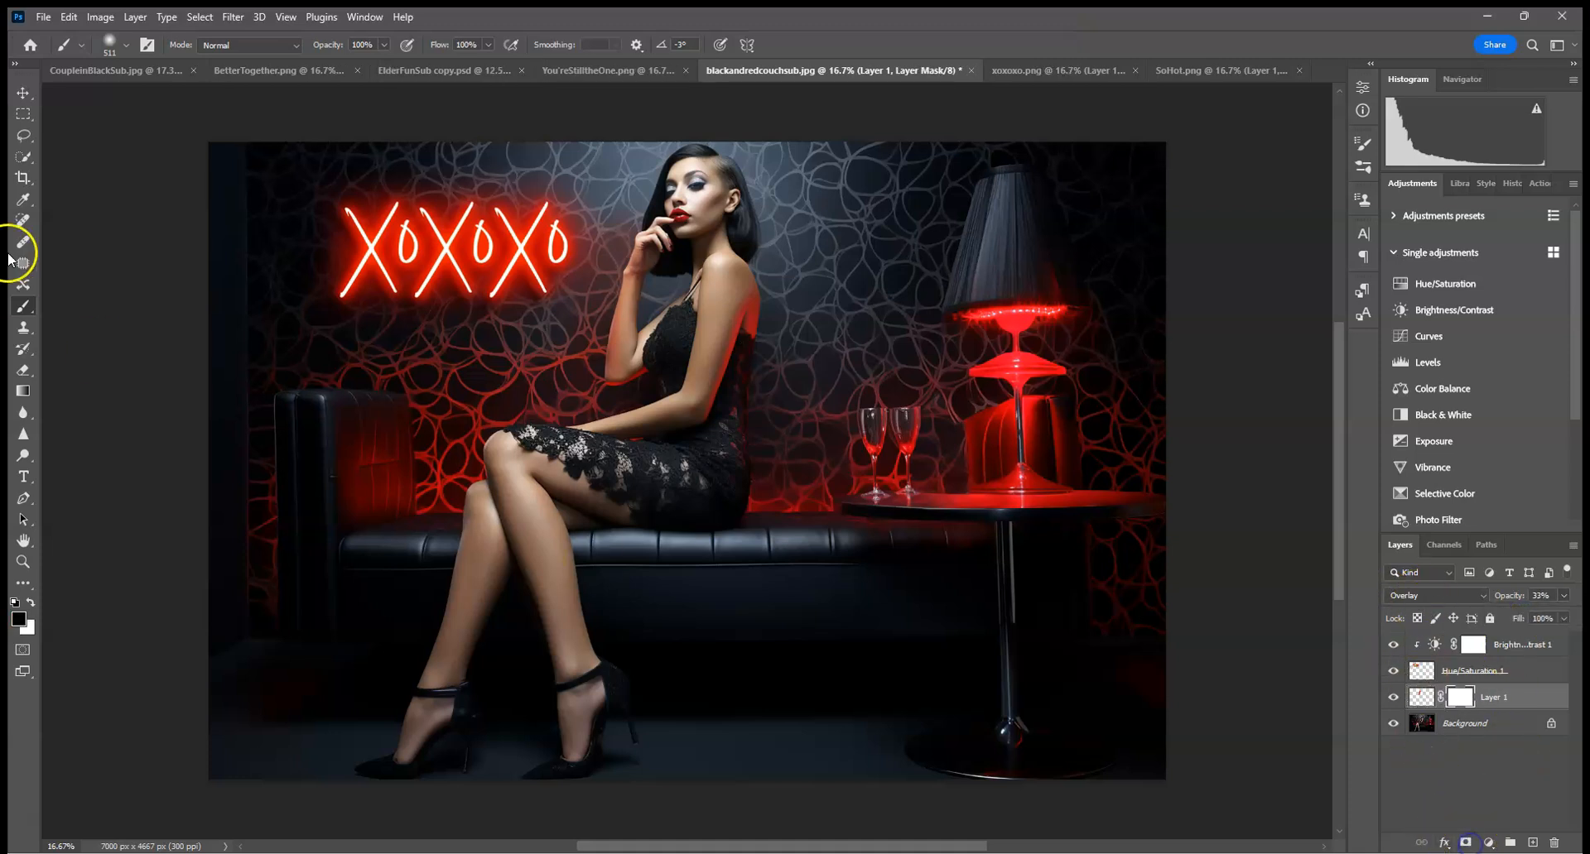
{"action": "left_click", "coordinate": [125, 46]}
{"action": "left_click", "coordinate": [179, 96]}
{"action": "mouse_move", "coordinate": [604, 239]}
{"action": "left_mouse_down"}
{"action": "mouse_move", "coordinate": [589, 287]}
{"action": "mouse_move", "coordinate": [613, 224]}
{"action": "left_mouse_up"}
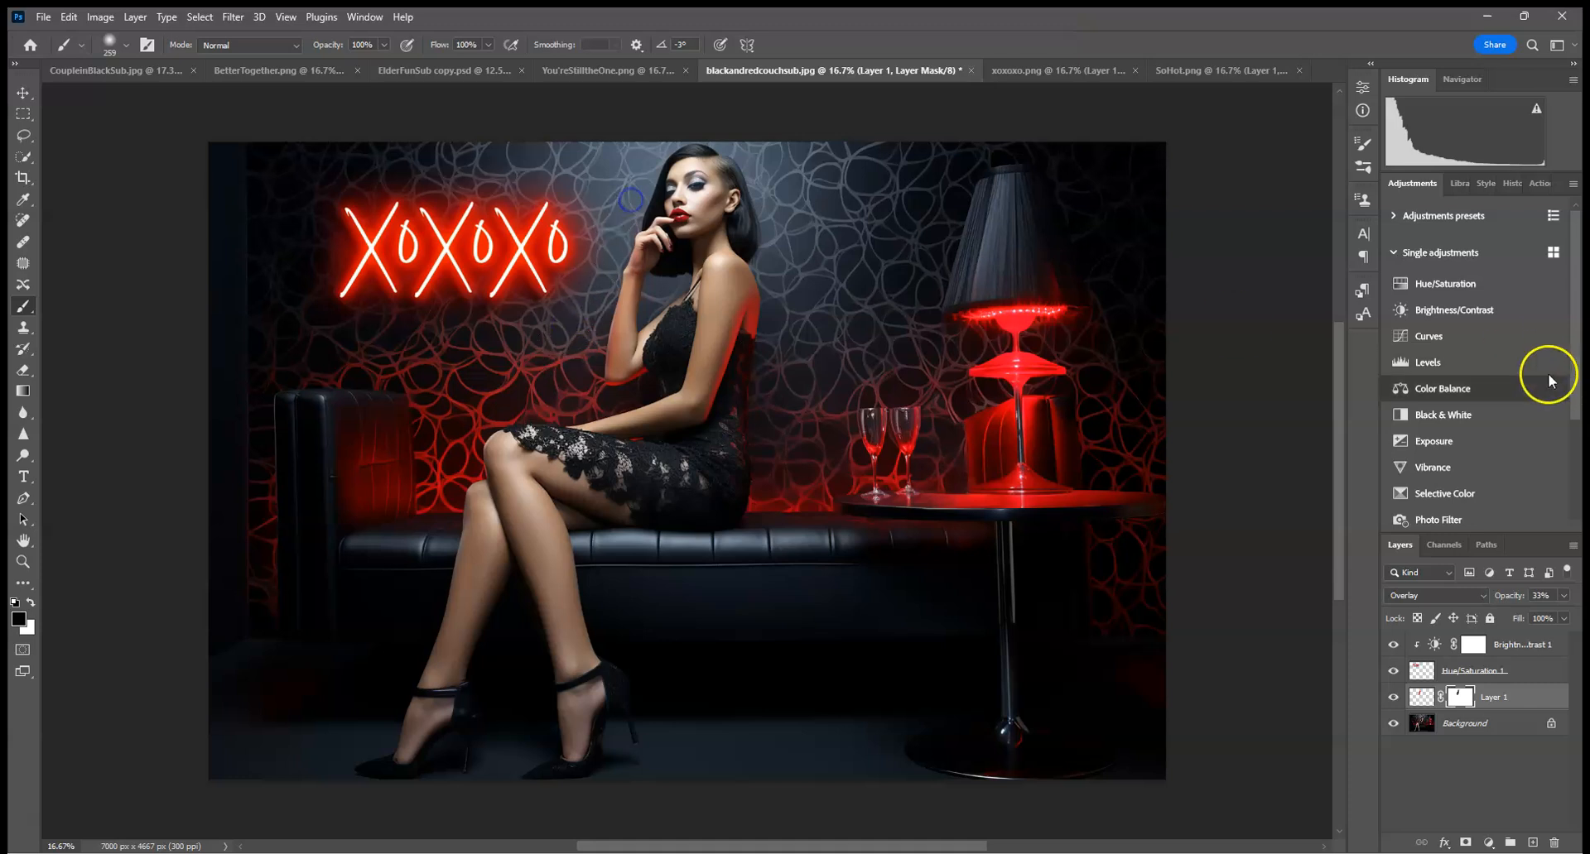
- Duplicate the Background and try dodging its highlights beside the woman's arm with a 480 px soft Dodge tool
{"action": "mouse_move", "coordinate": [1461, 723]}
{"action": "left_mouse_down"}
{"action": "mouse_move", "coordinate": [1493, 742]}
{"action": "mouse_move", "coordinate": [1533, 842]}
{"action": "left_mouse_up"}
{"action": "left_click", "coordinate": [1504, 727]}
{"action": "left_click", "coordinate": [24, 455]}
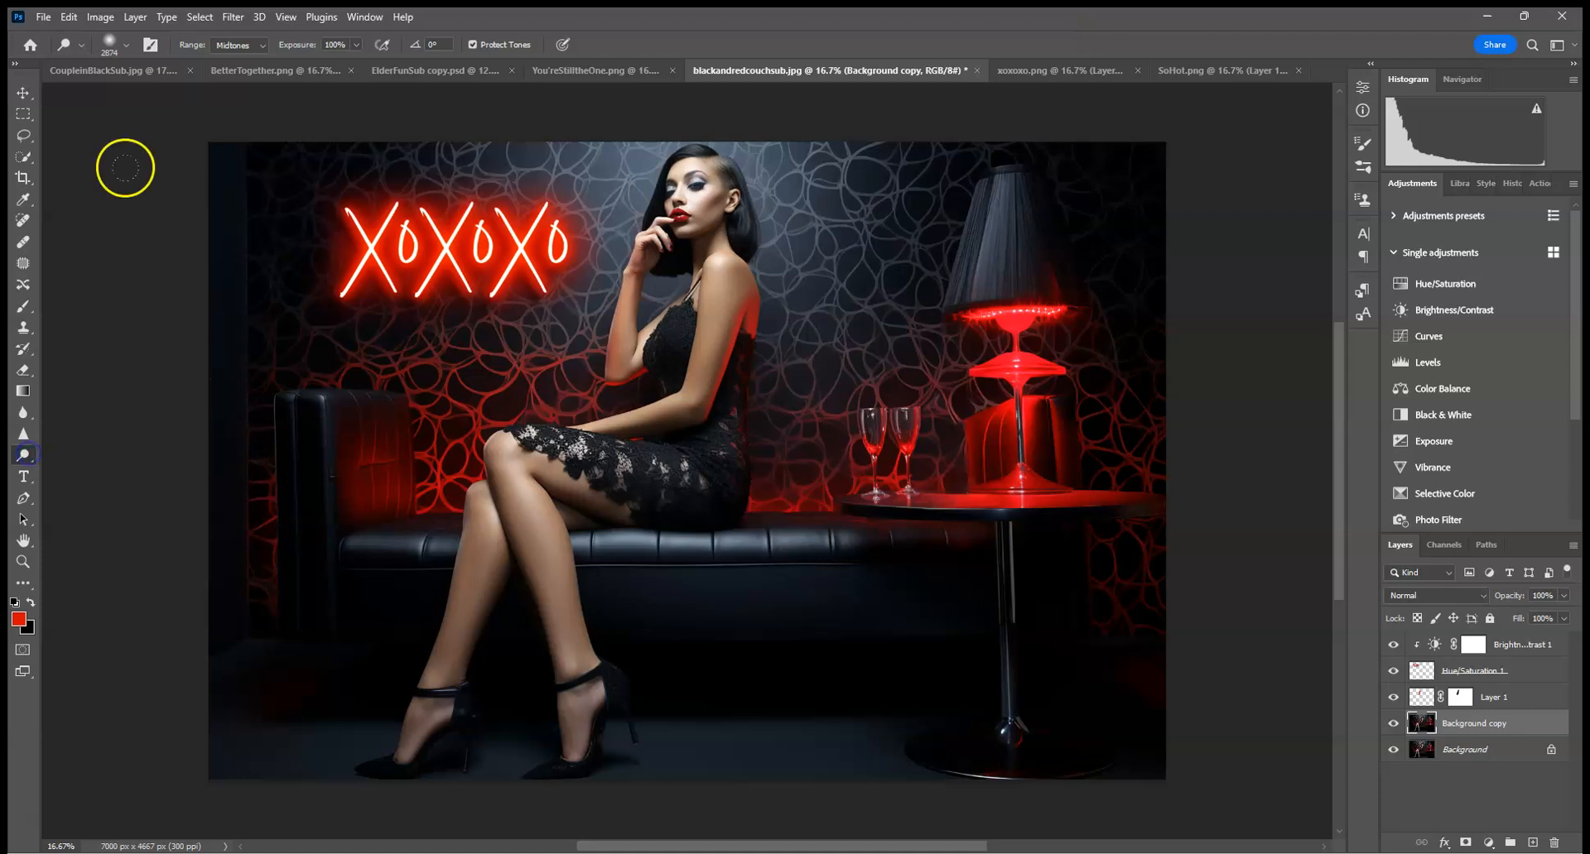
{"action": "left_click", "coordinate": [126, 43]}
{"action": "left_click_drag", "start_coordinate": [198, 98], "coordinate": [189, 98]}
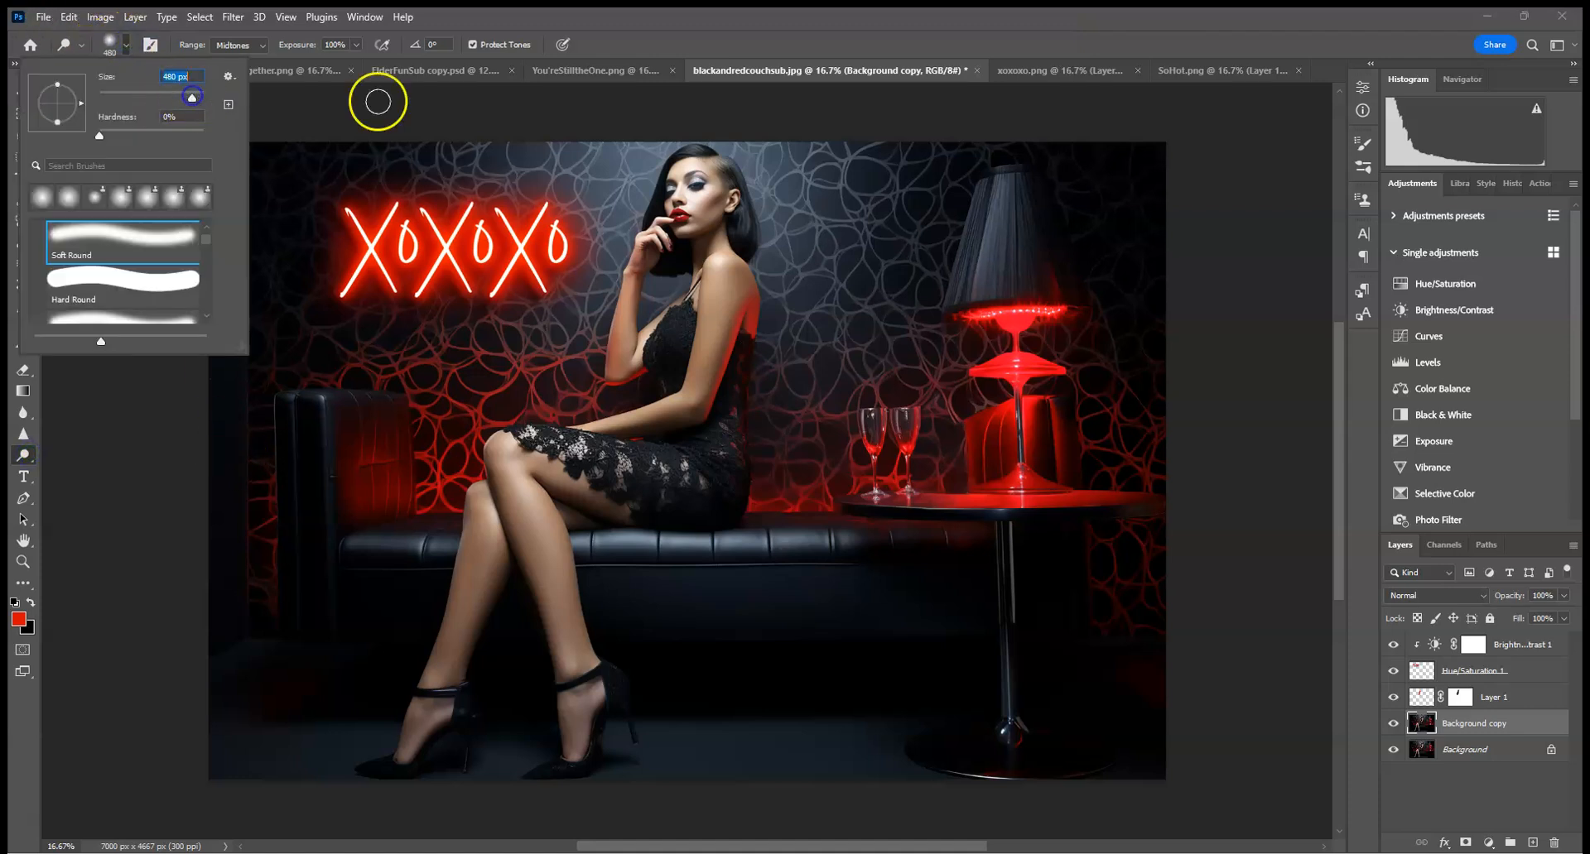
{"action": "left_click", "coordinate": [235, 46]}
{"action": "left_click", "coordinate": [231, 83]}
{"action": "left_click", "coordinate": [604, 255]}
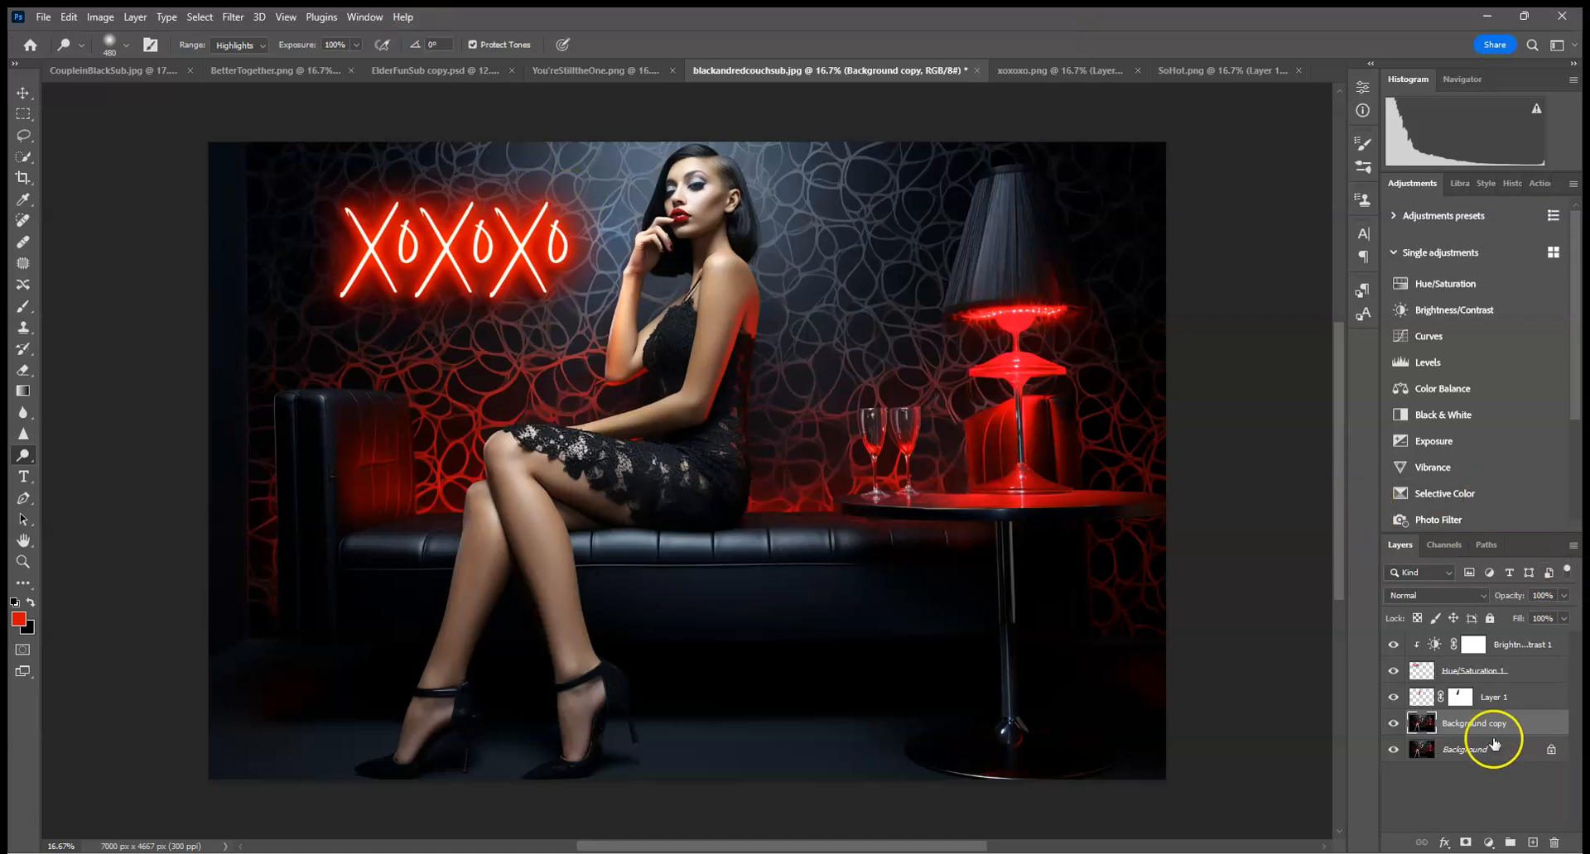
- Delete the dodged Background copy and the masked red glow layer
{"action": "mouse_move", "coordinate": [1530, 727]}
{"action": "left_mouse_down"}
{"action": "mouse_move", "coordinate": [1527, 820]}
{"action": "mouse_move", "coordinate": [1555, 843]}
{"action": "left_mouse_up"}
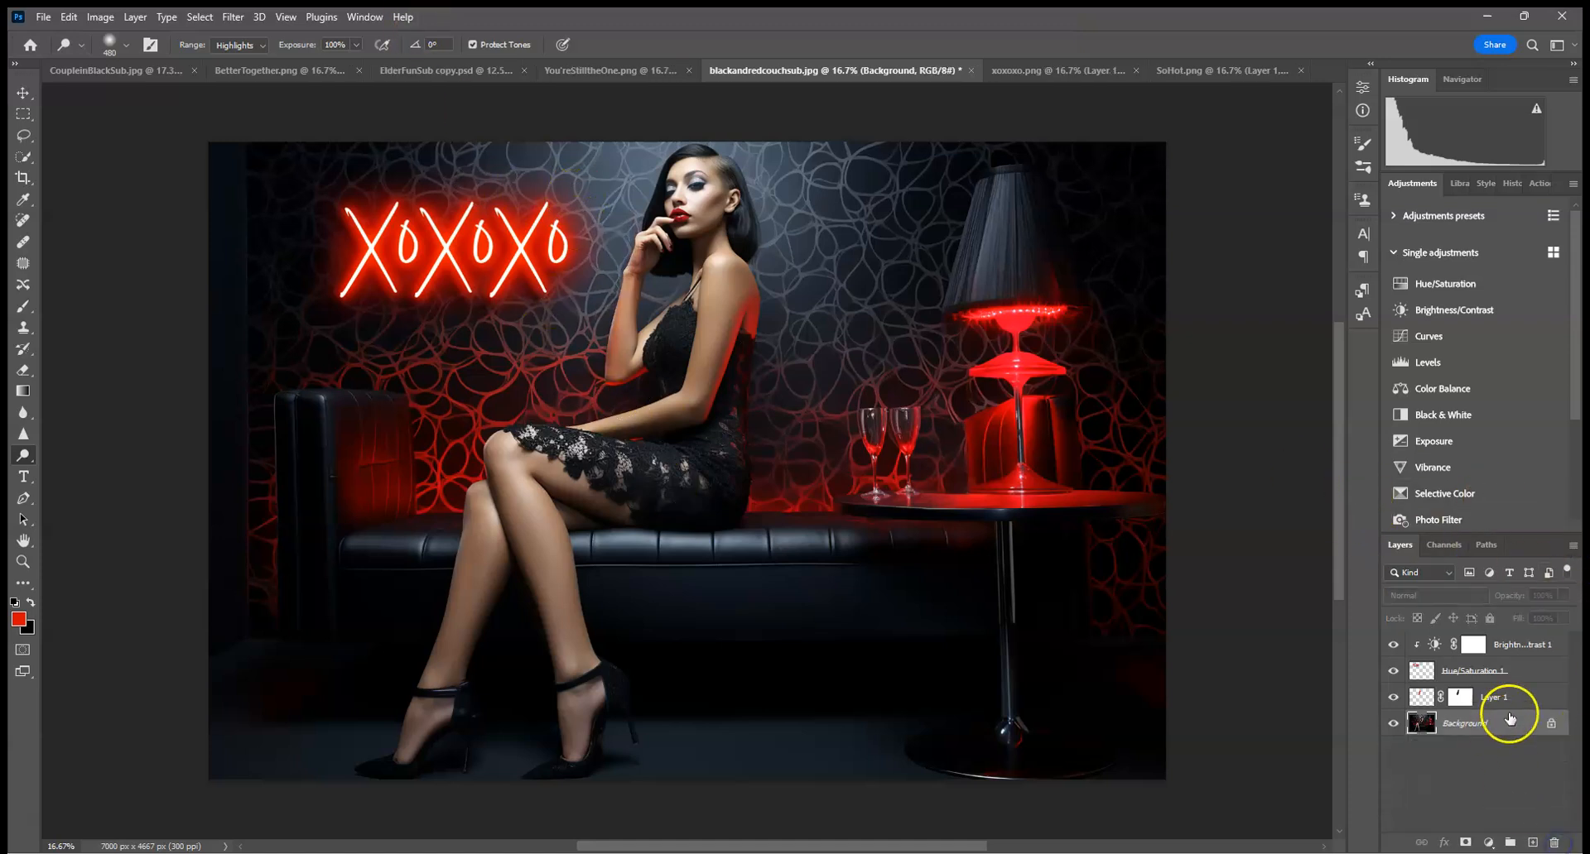
{"action": "left_click", "coordinate": [1511, 679]}
{"action": "left_click", "coordinate": [1512, 700]}
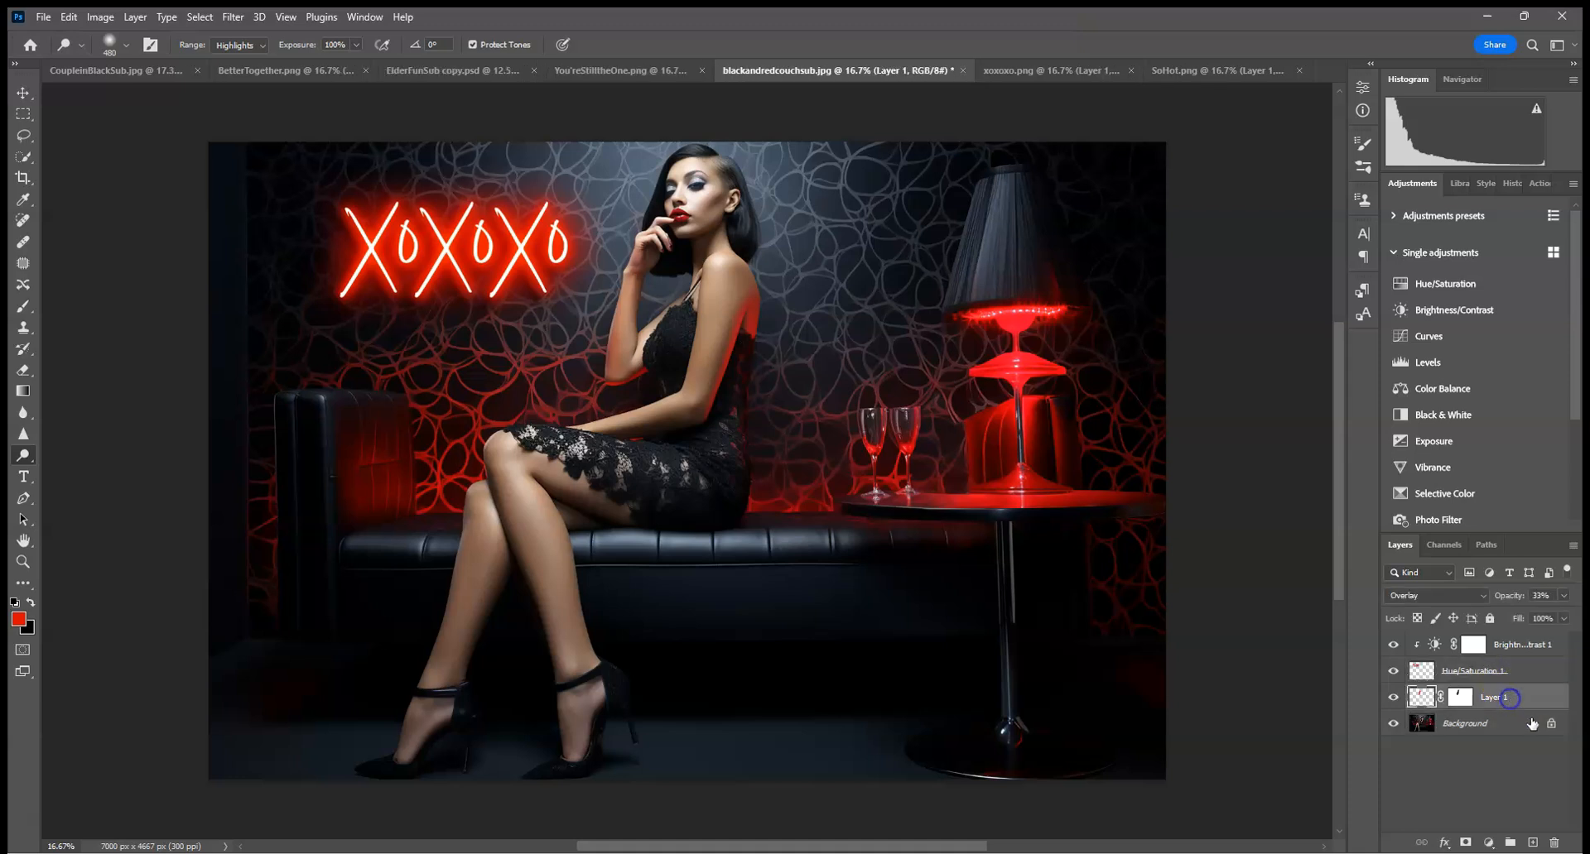
{"action": "left_click", "coordinate": [1393, 698]}
{"action": "left_click_drag", "start_coordinate": [1490, 704], "coordinate": [1554, 843]}
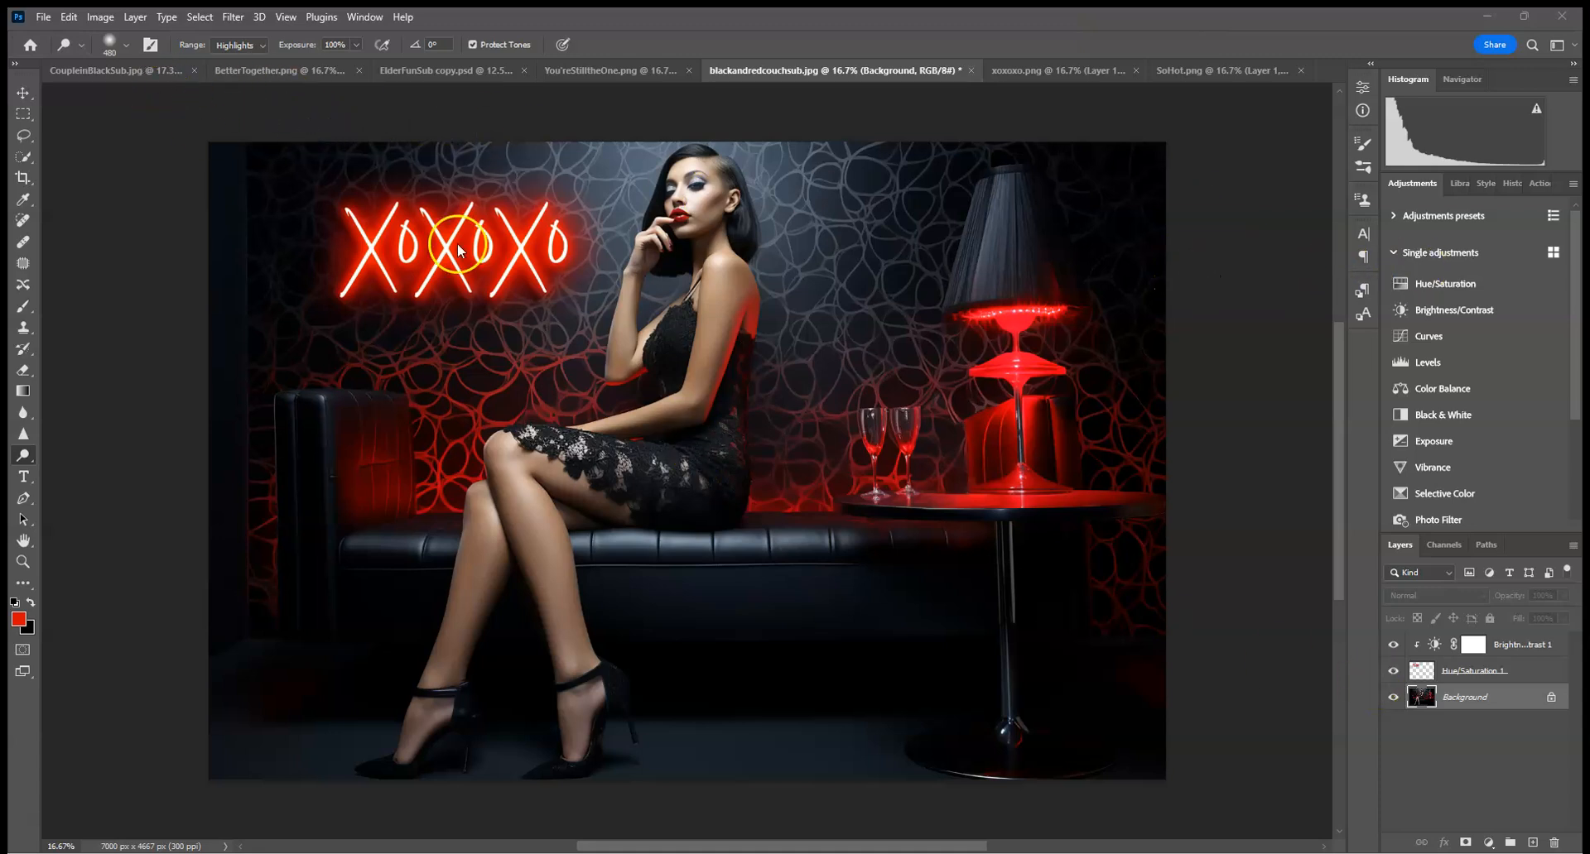
- Review the open neon photo composites alongside their original purple text overlays, ending on the elderly couple image
{"action": "left_click", "coordinate": [73, 71]}
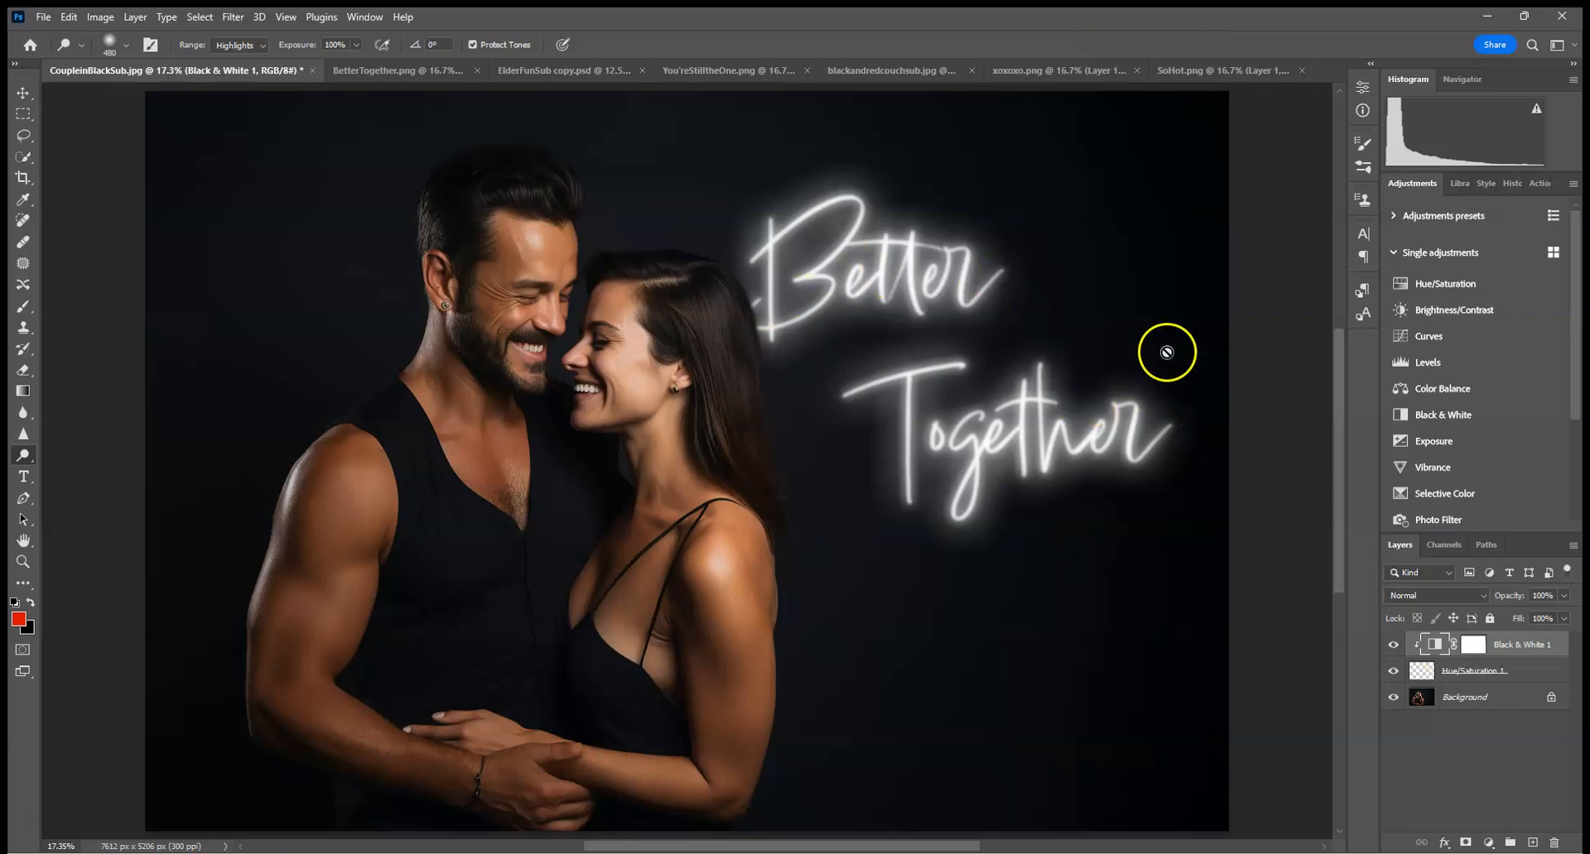
{"action": "left_click", "coordinate": [388, 71]}
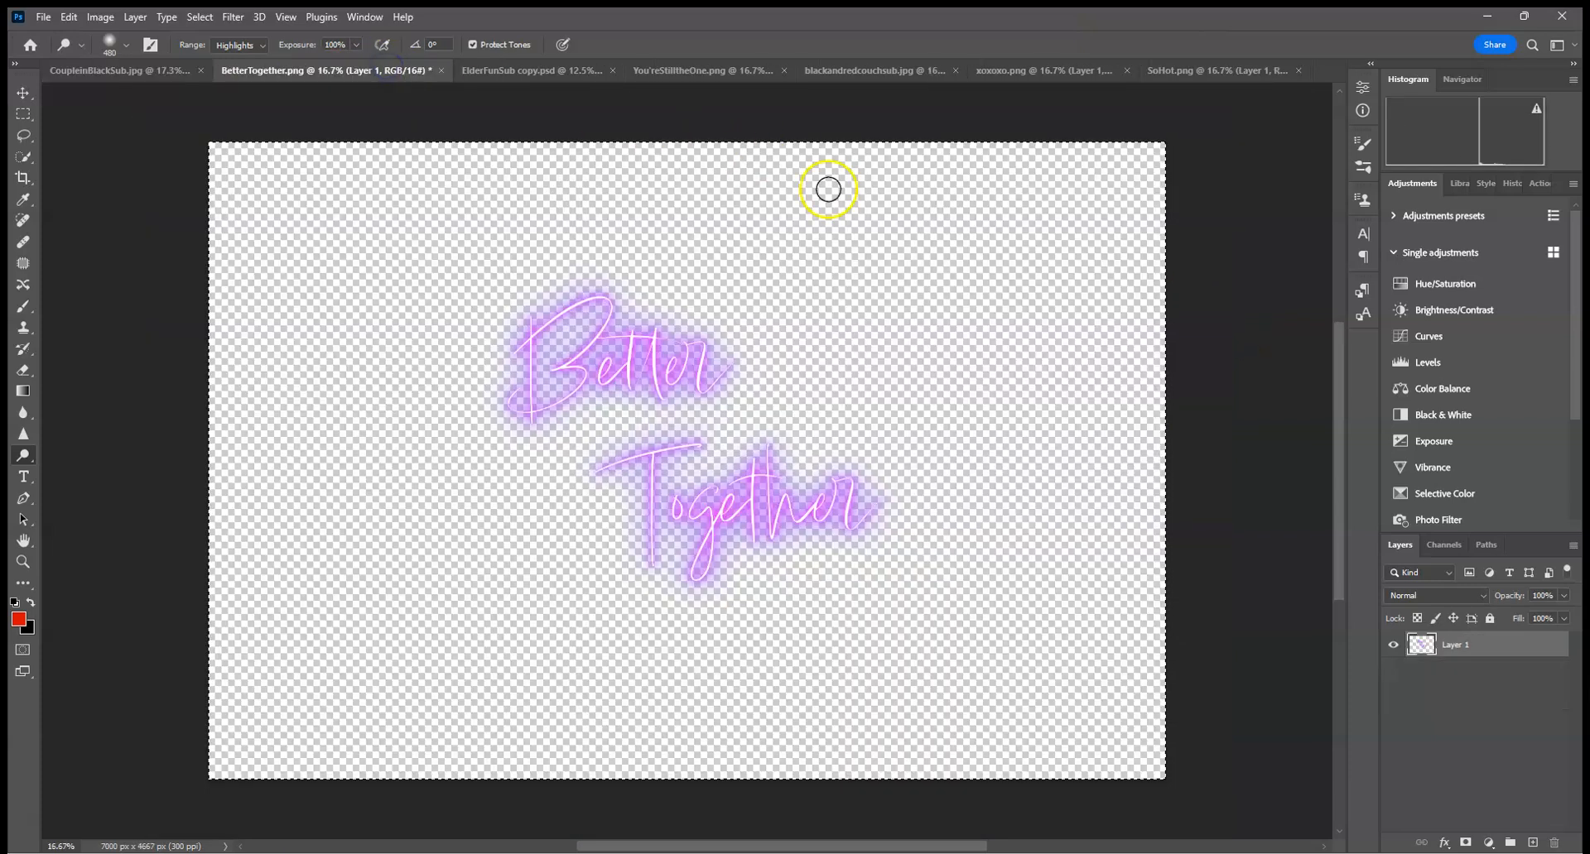
{"action": "left_click", "coordinate": [461, 67]}
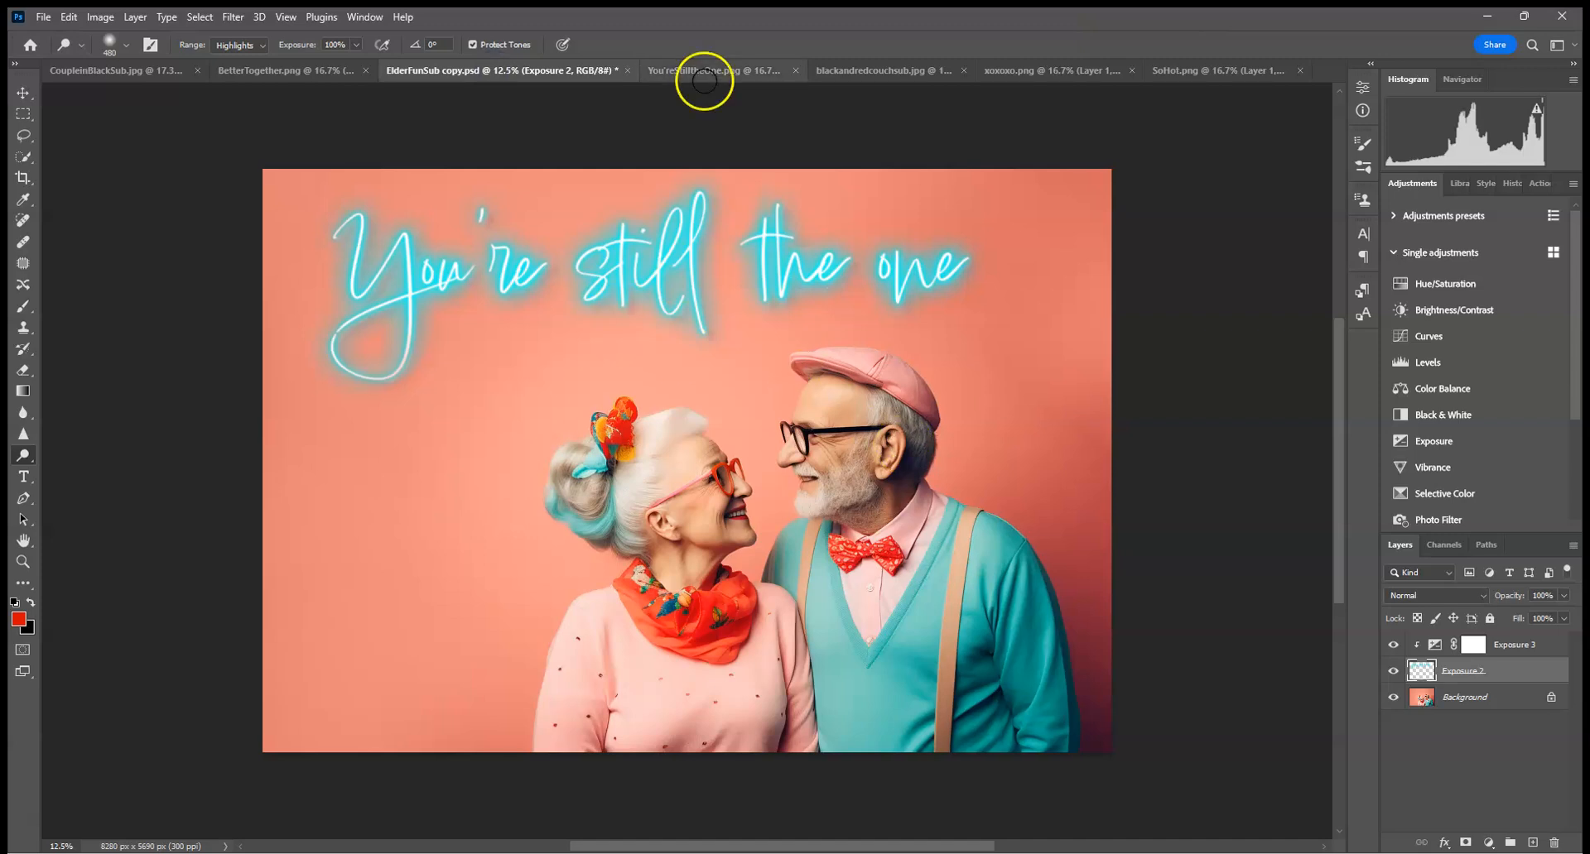
{"action": "left_click", "coordinate": [717, 69]}
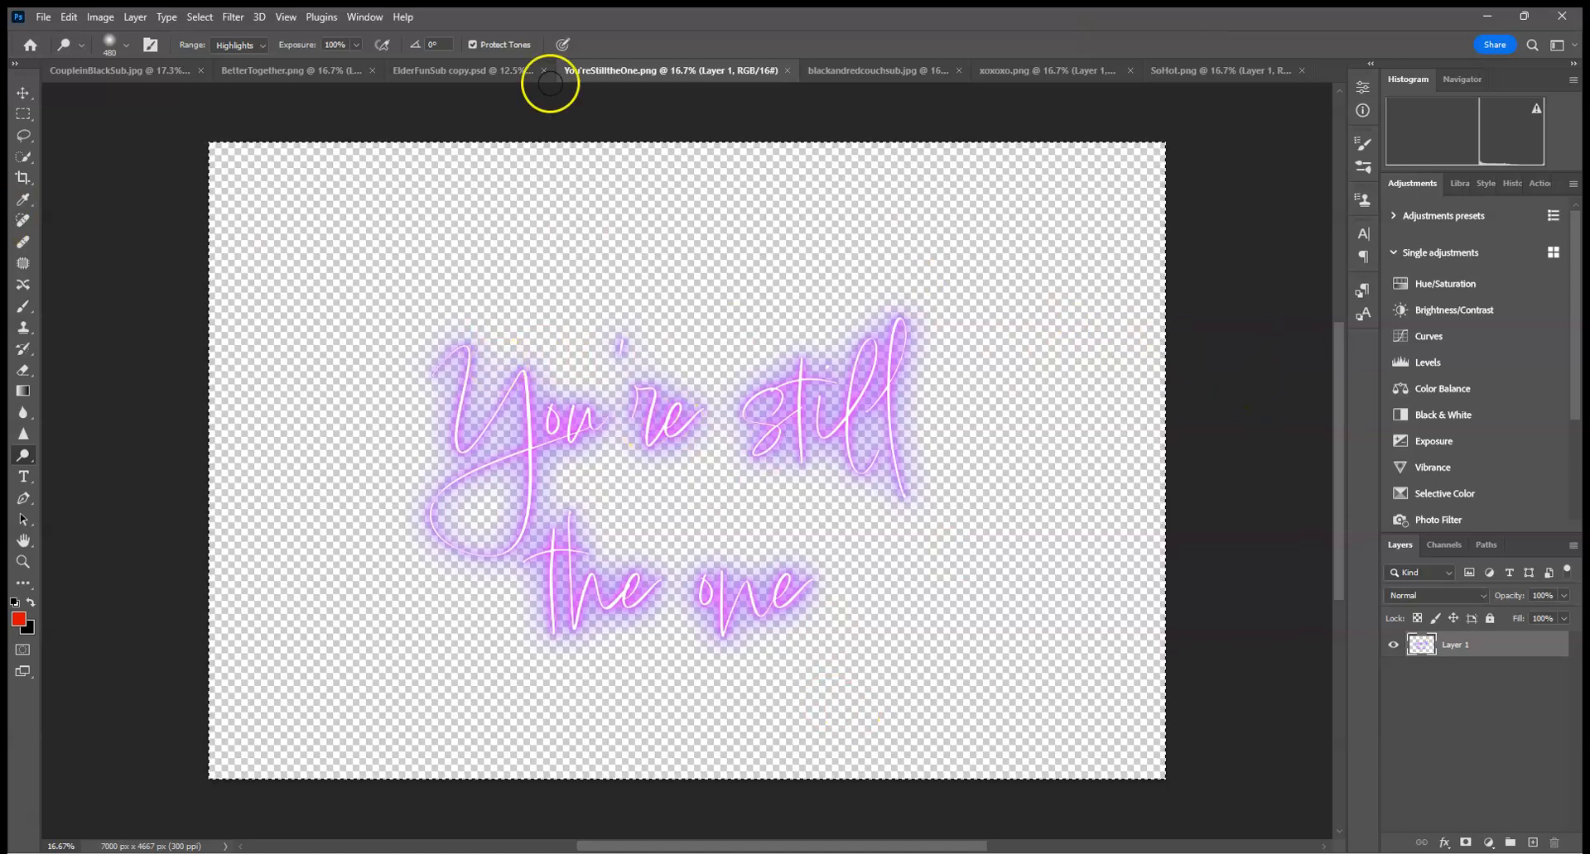
{"action": "left_click", "coordinate": [477, 71]}
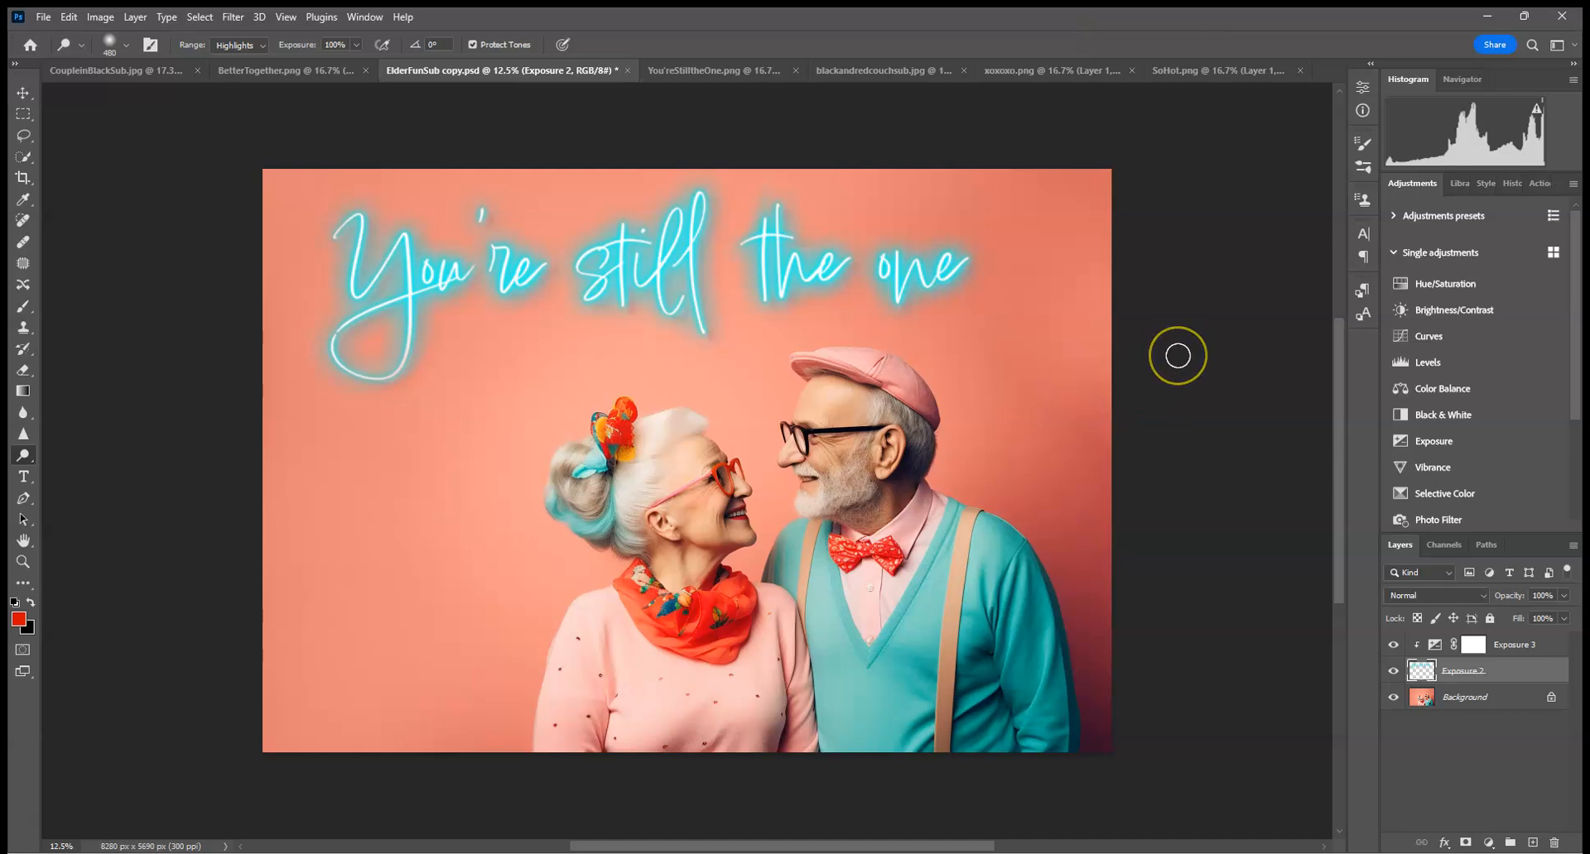
{"action": "left_click", "coordinate": [1101, 318]}
{"action": "left_click", "coordinate": [288, 72]}
{"action": "left_click", "coordinate": [529, 71]}
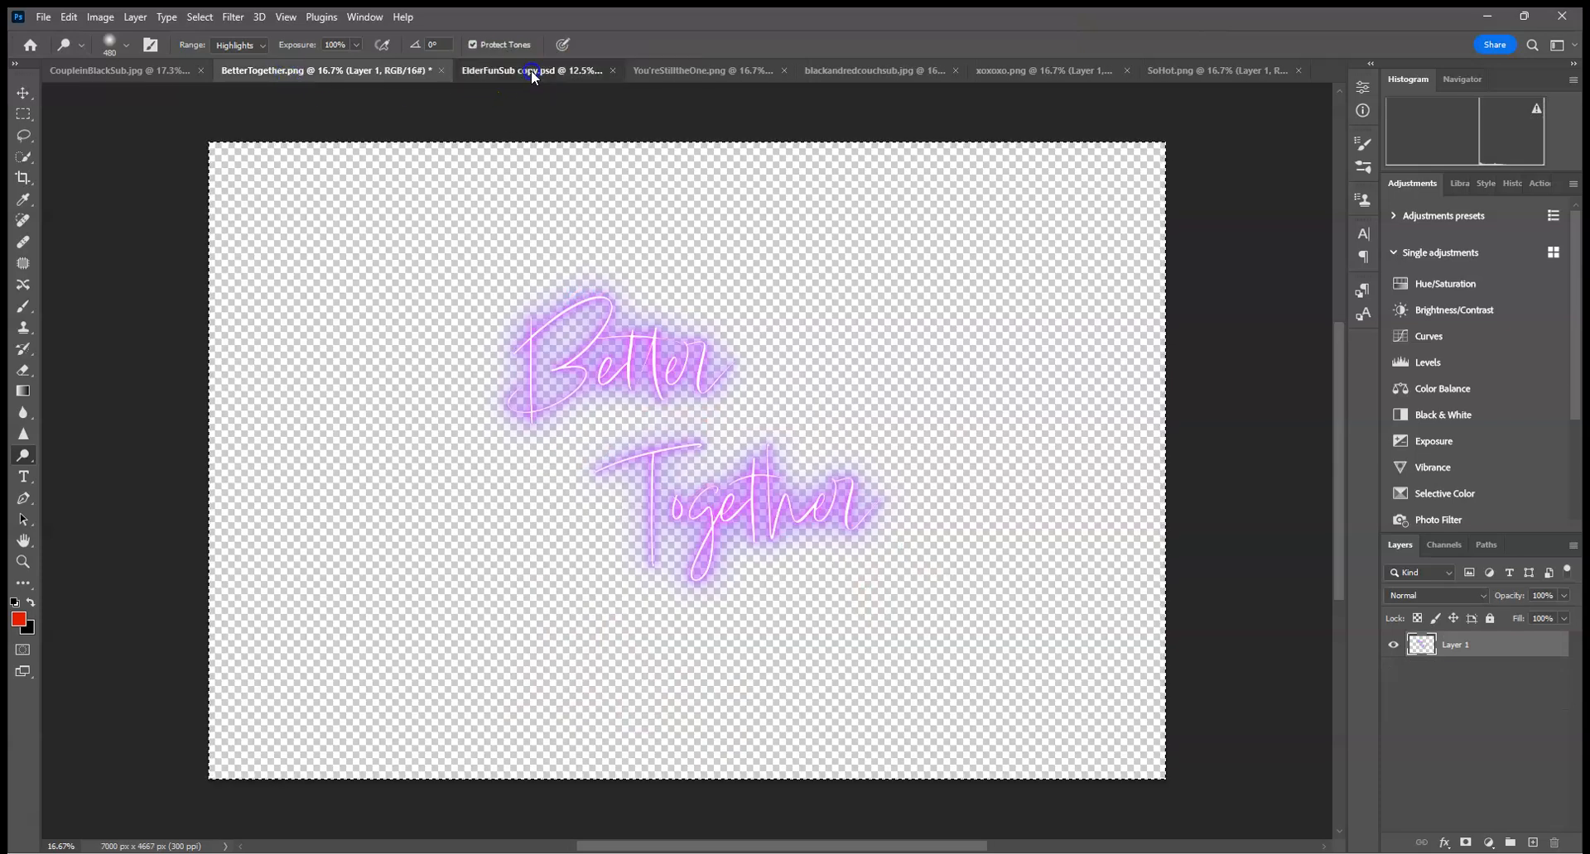
{"action": "left_click", "coordinate": [749, 72]}
{"action": "left_click", "coordinate": [863, 71]}
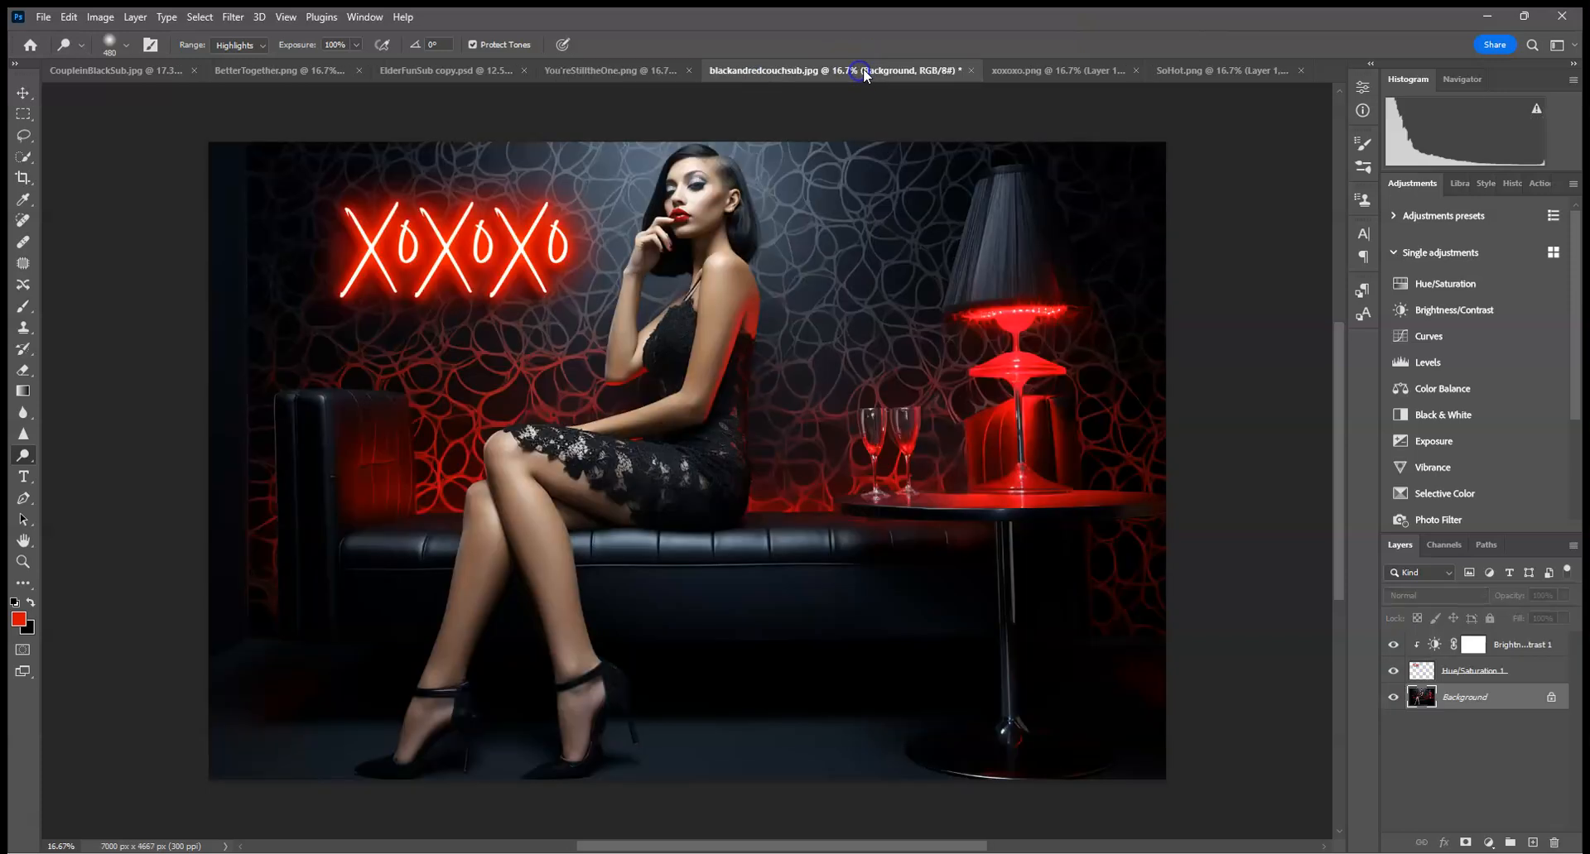
{"action": "left_click", "coordinate": [1045, 73]}
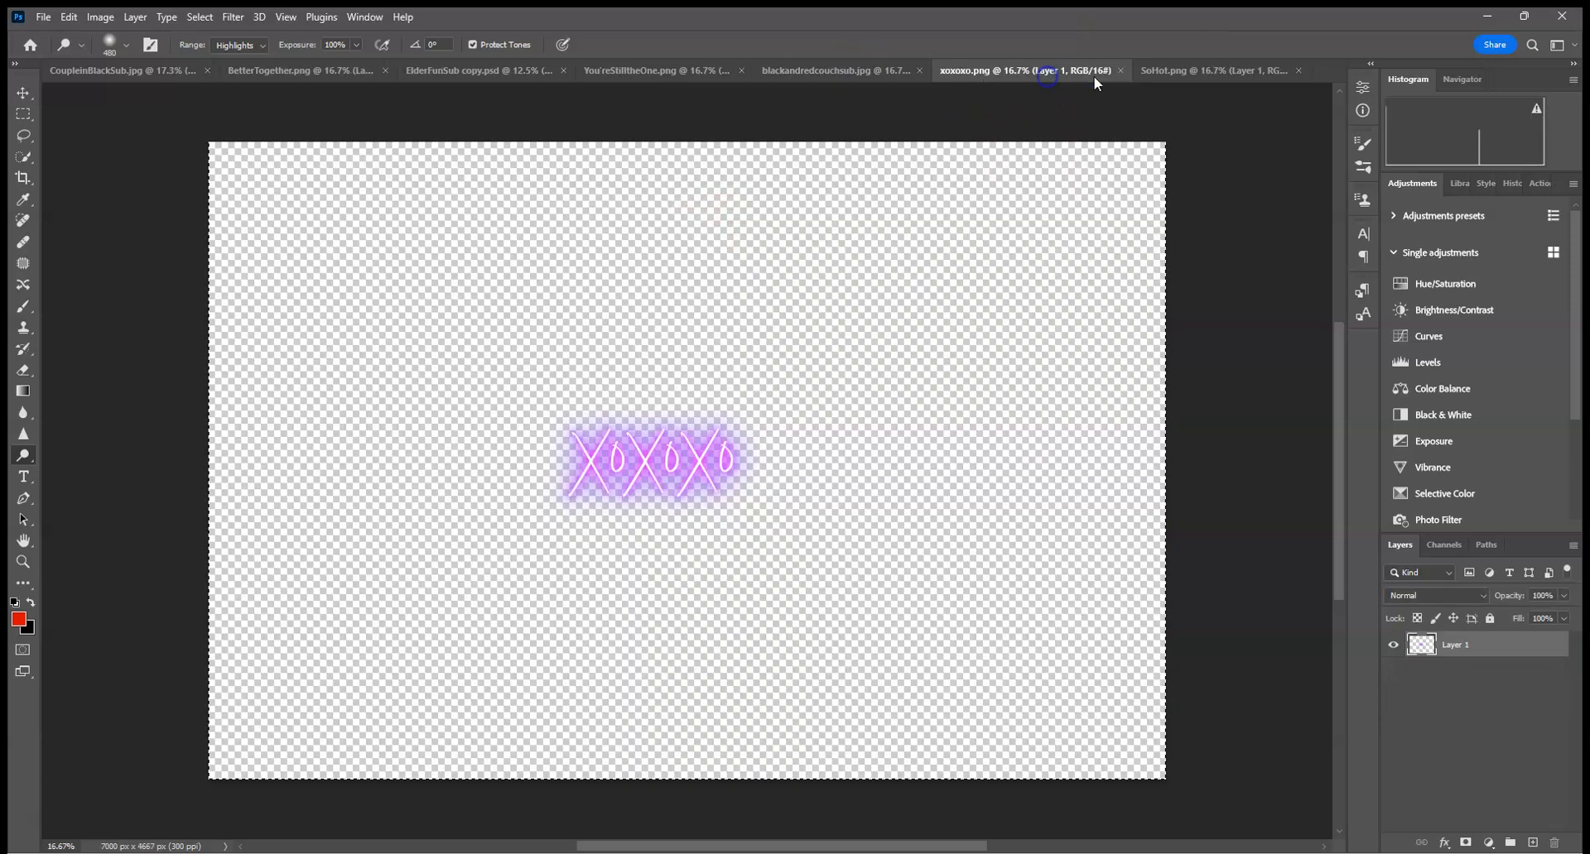
{"action": "left_click", "coordinate": [1171, 71]}
{"action": "left_click", "coordinate": [439, 71]}
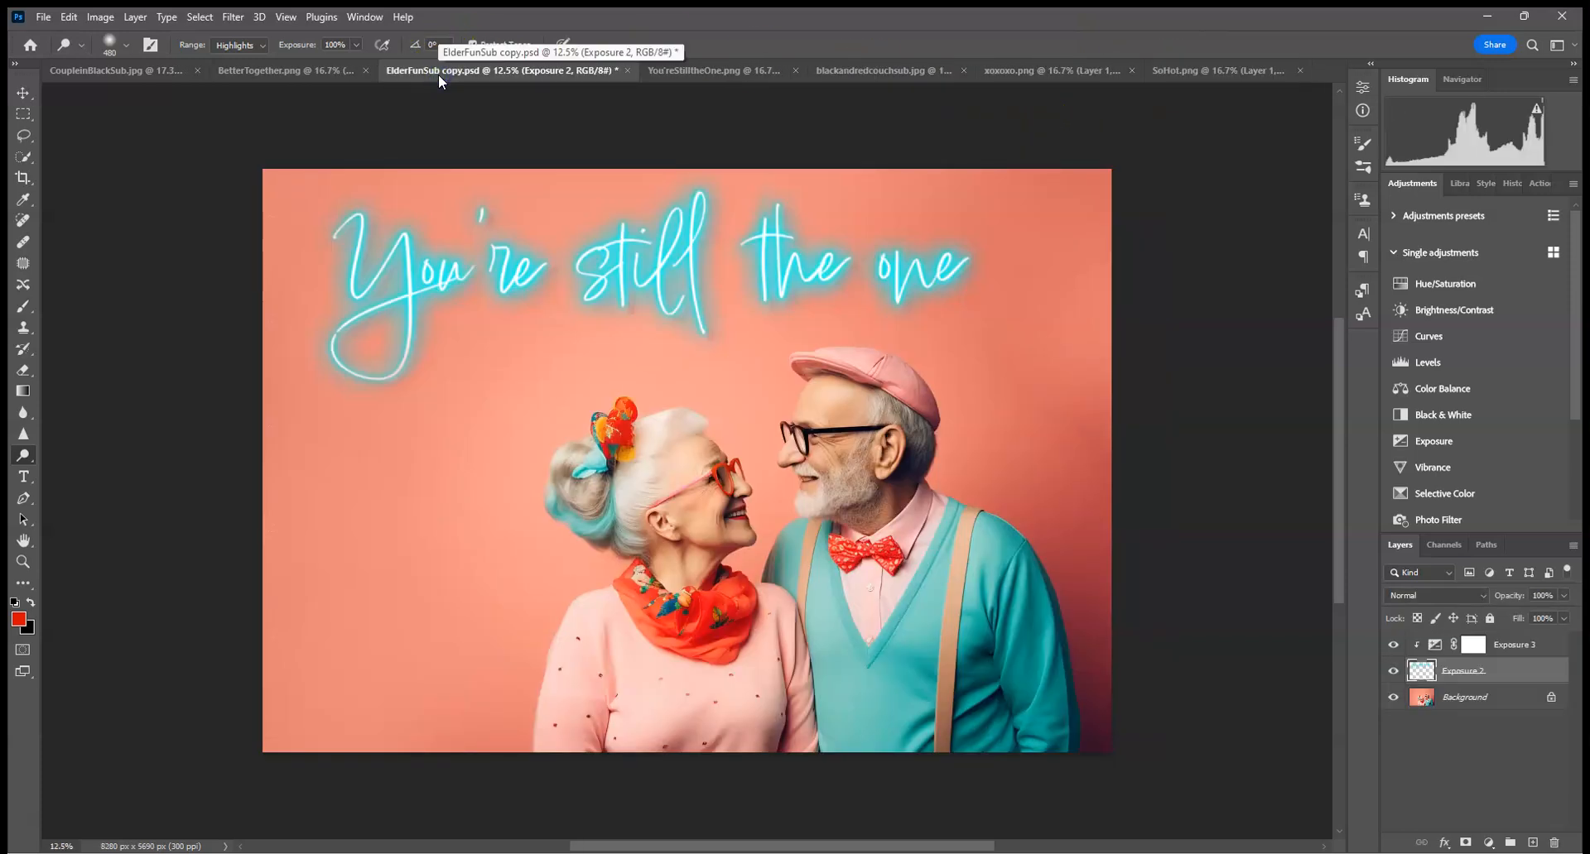